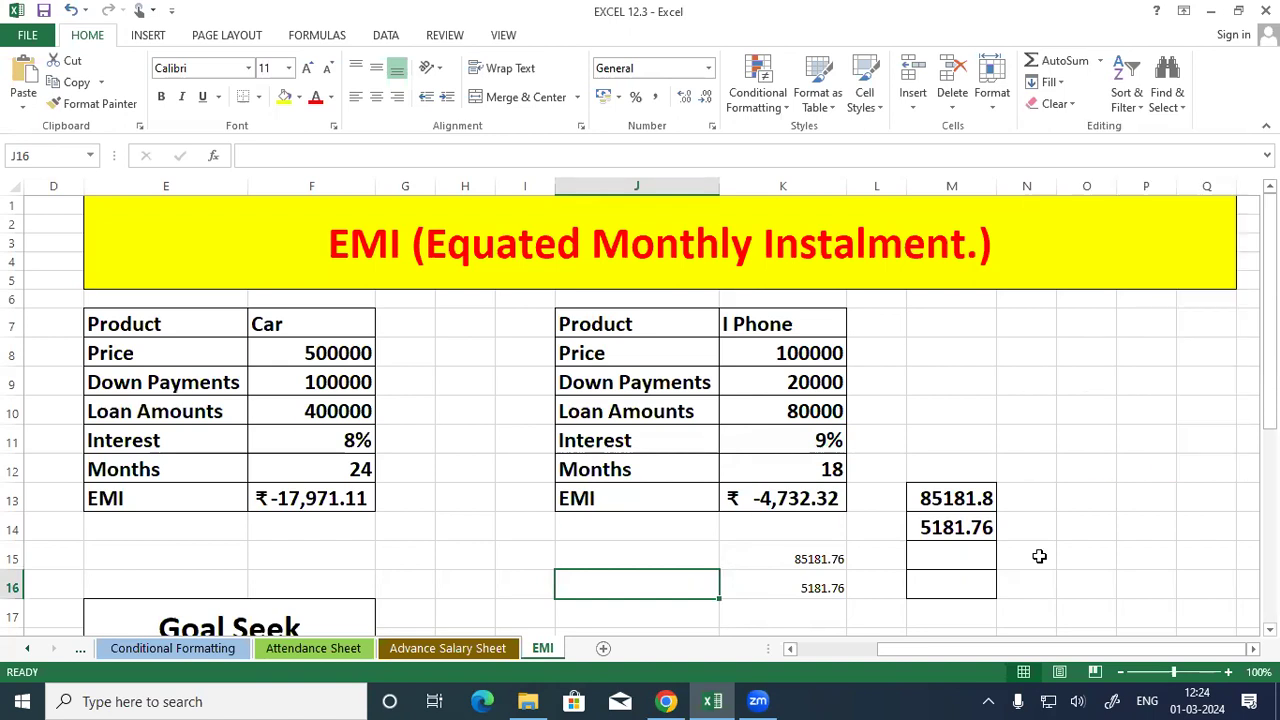
left_click(760, 518)
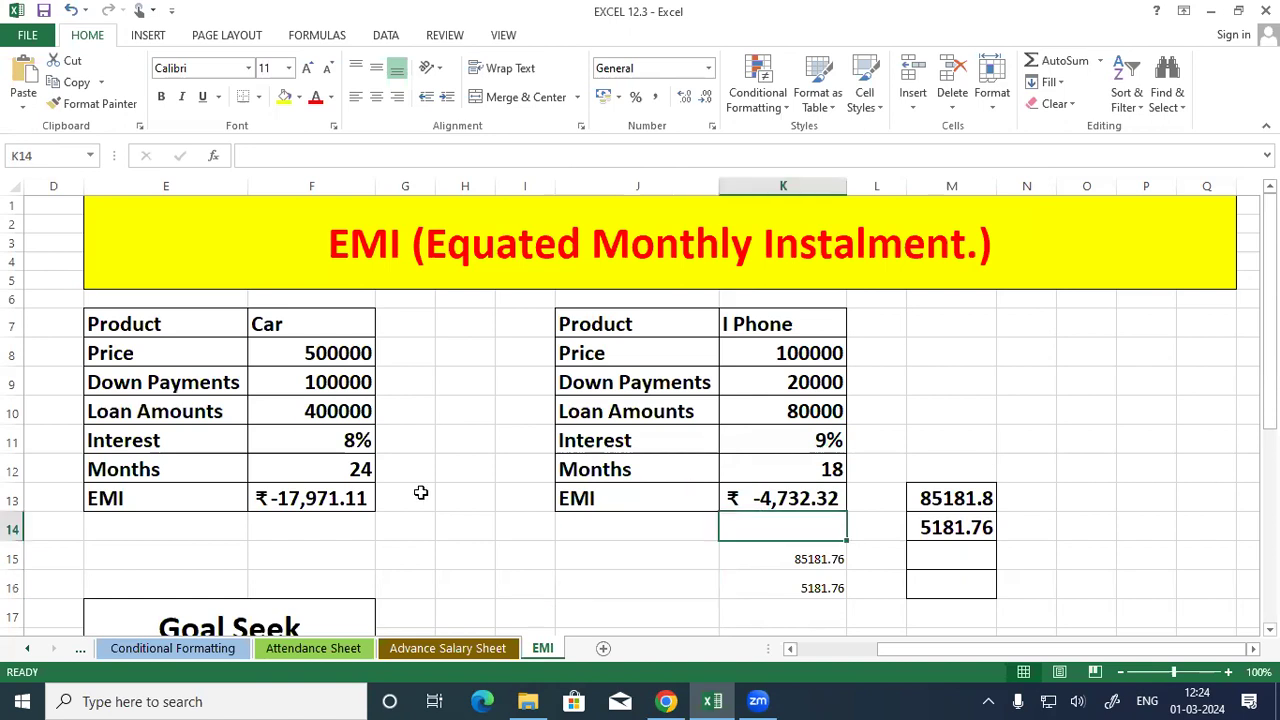
left_click_drag(191, 337, 311, 491)
scroll(358, 502, "down", 4)
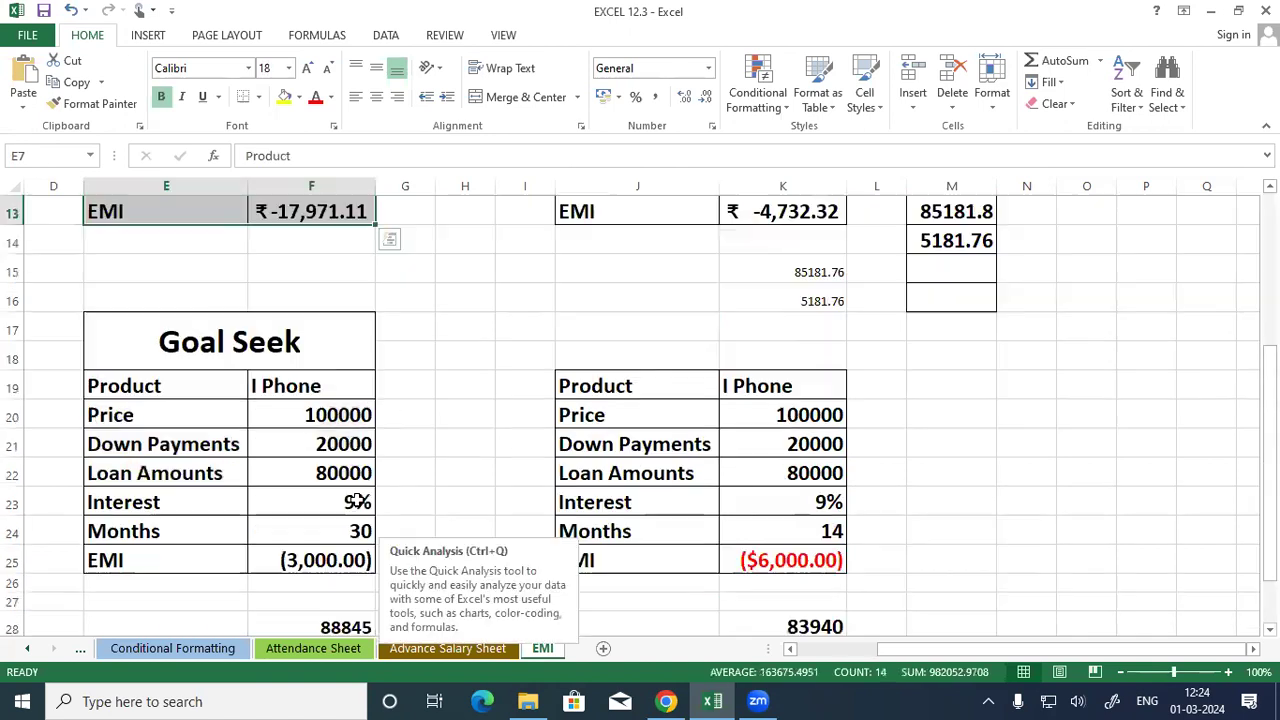
left_click(236, 421)
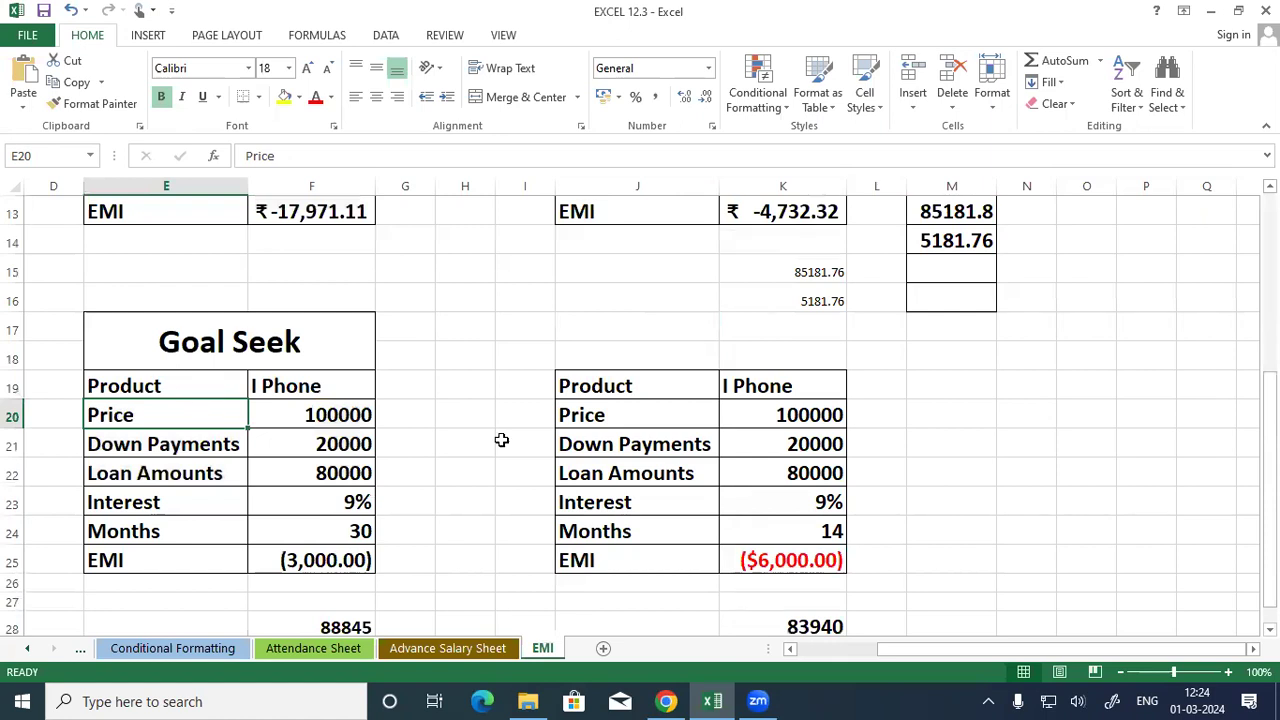
scroll(503, 440, "up", 4)
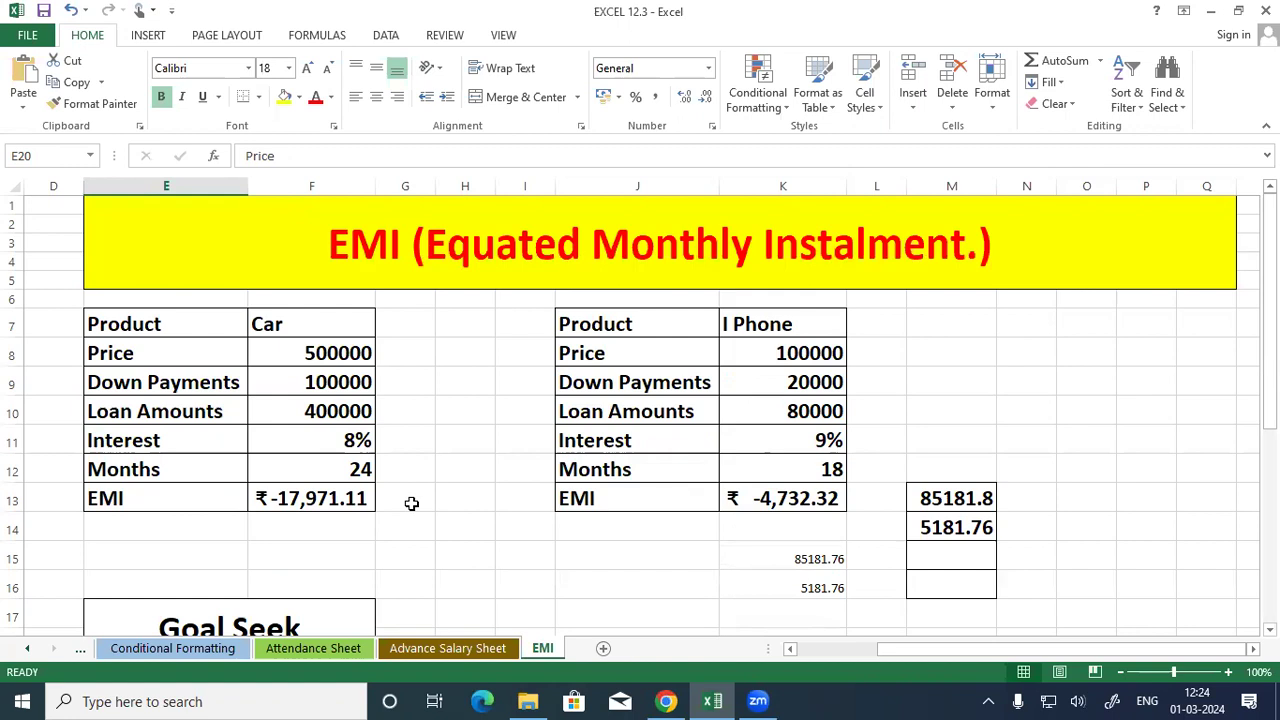
Step: Clear the existing EMI formula from cell F13 of the Car table
left_click_drag(171, 329, 298, 487)
left_click(300, 497)
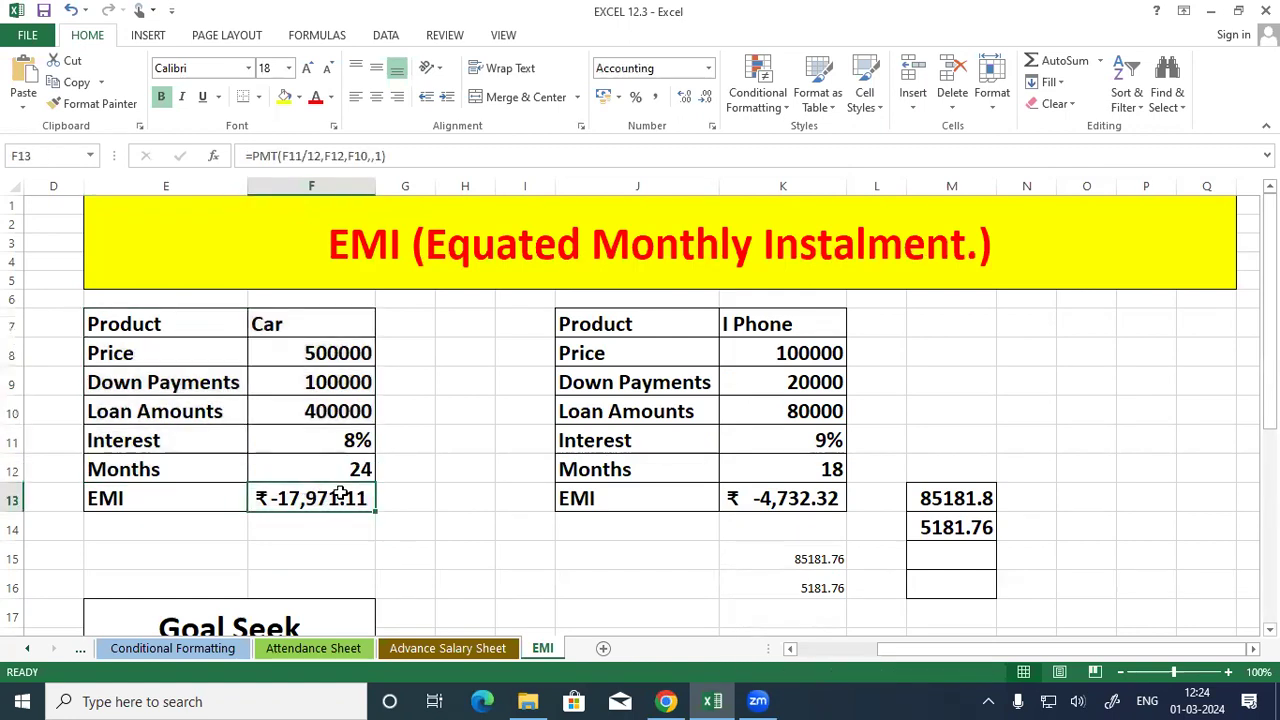
key("Delete")
Step: Review the Car table's product, price, loan amount, interest and months entries, including the loan amount formula
left_click(145, 329)
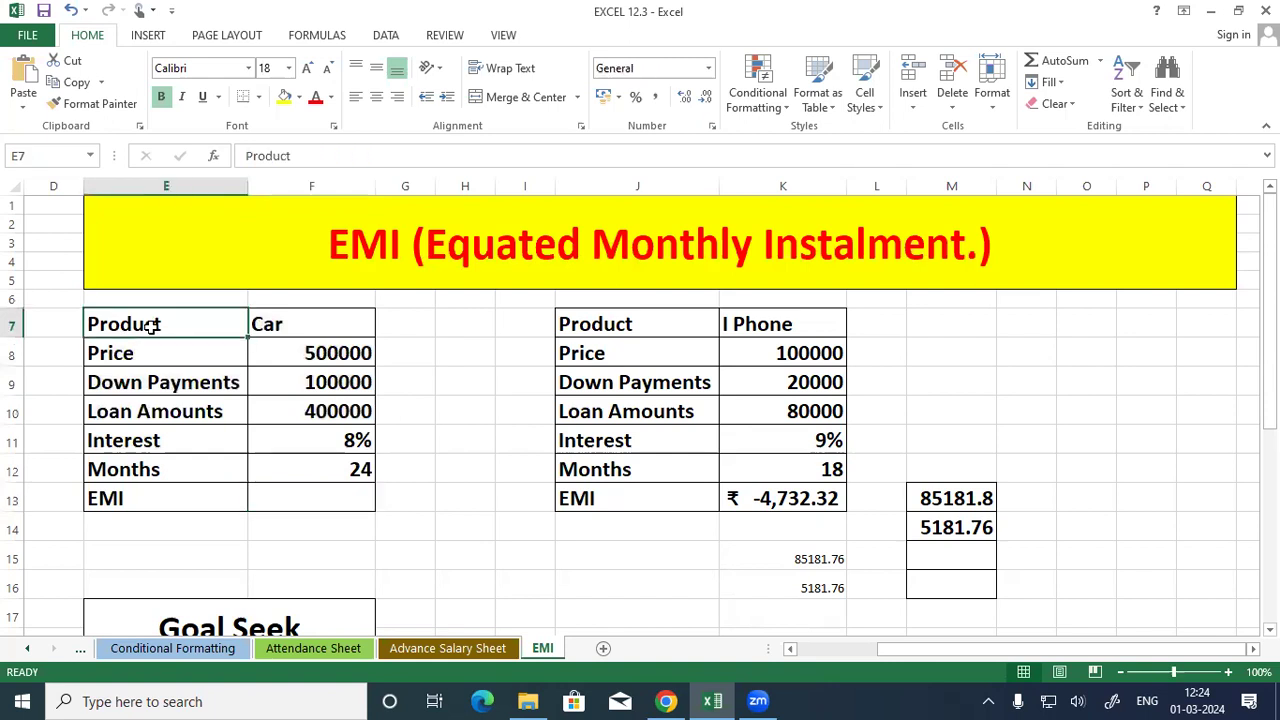
left_click(305, 329)
left_click(240, 355)
left_click(326, 350)
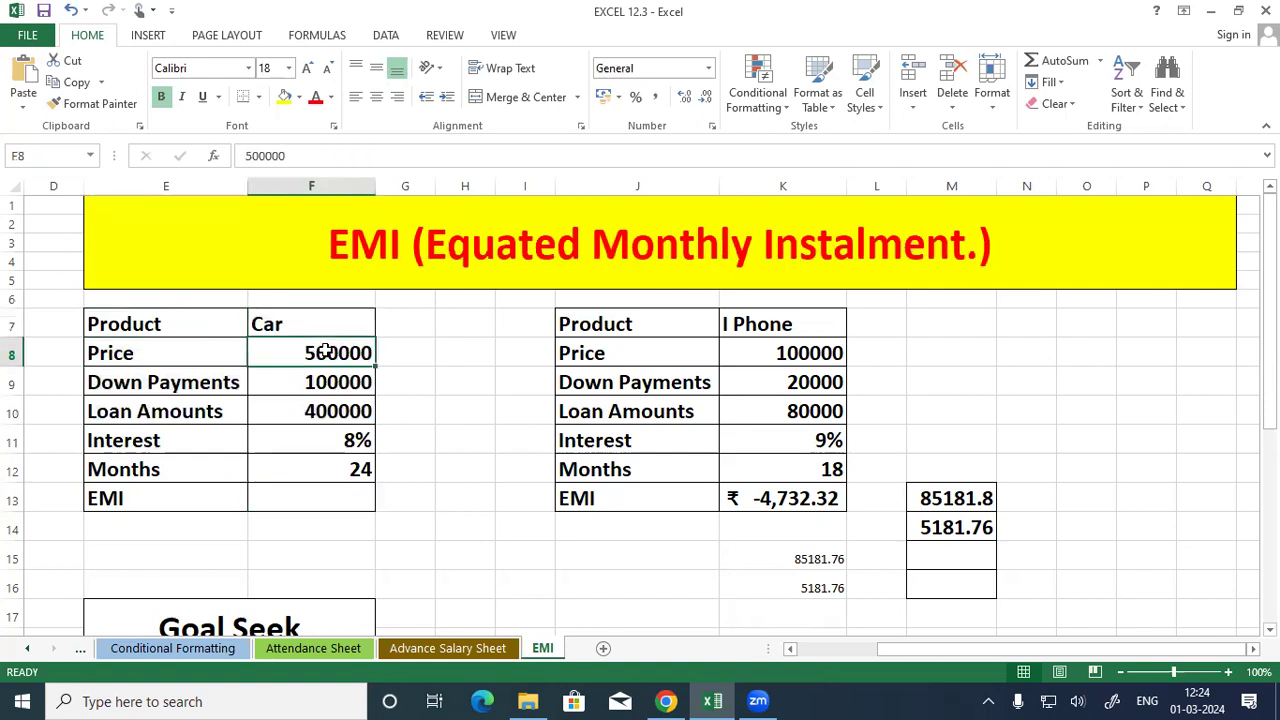
left_click(158, 352)
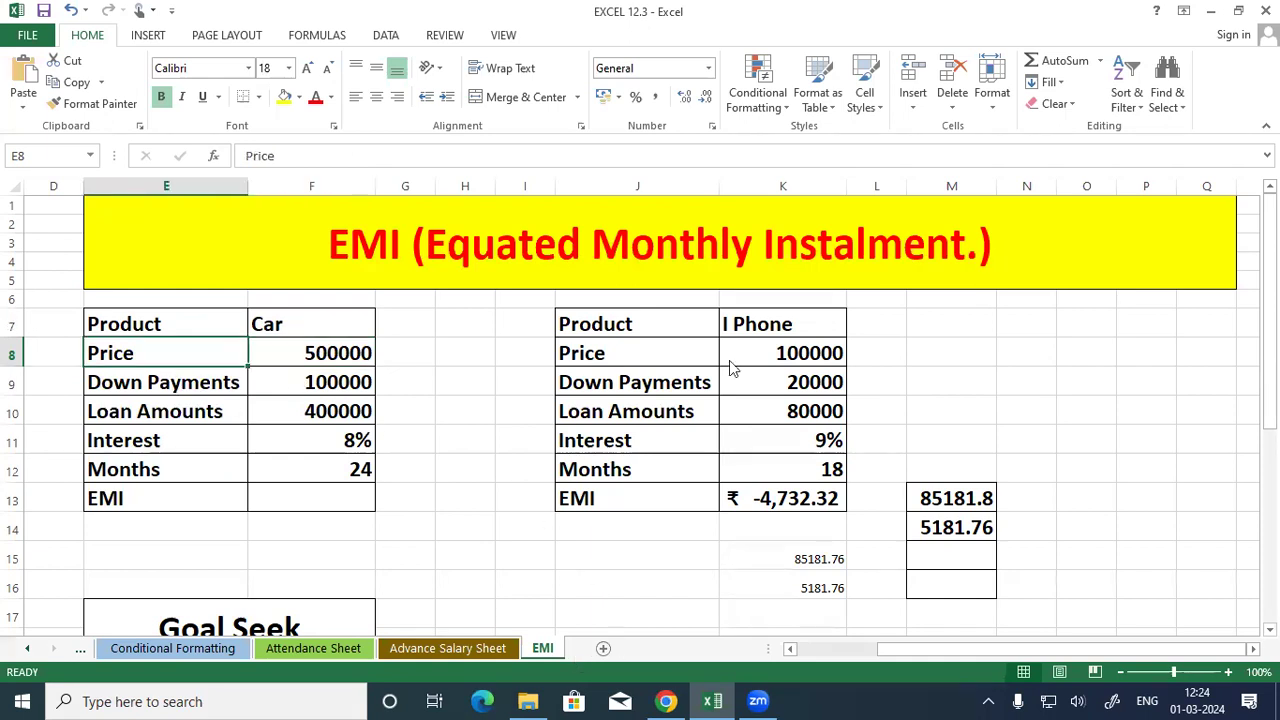
left_click(198, 404)
left_click(317, 412)
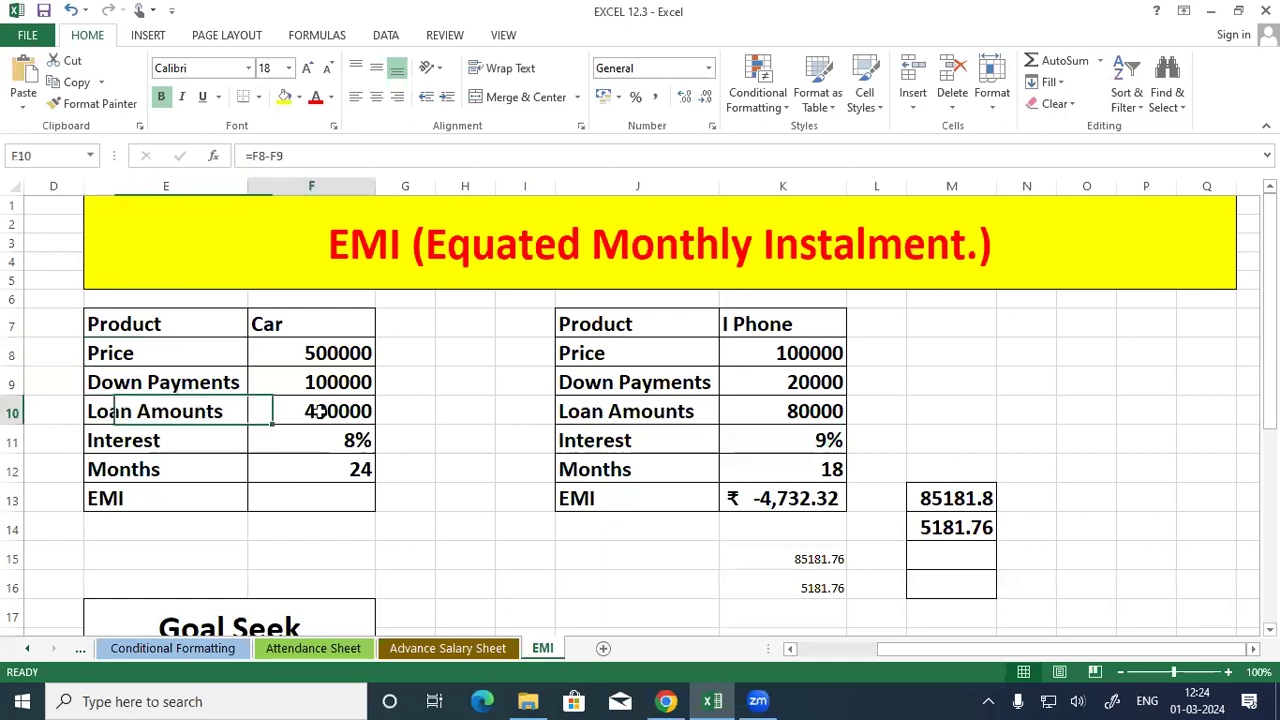
left_click(178, 440)
left_click(333, 443)
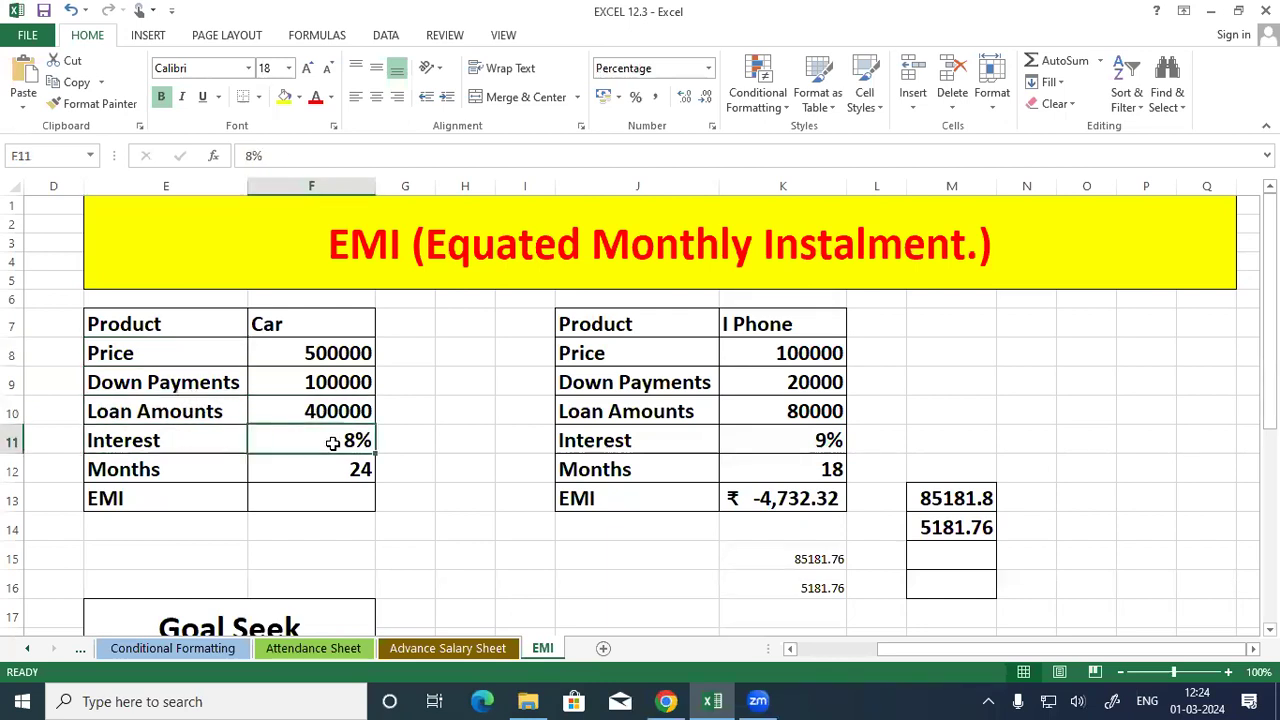
left_click(187, 464)
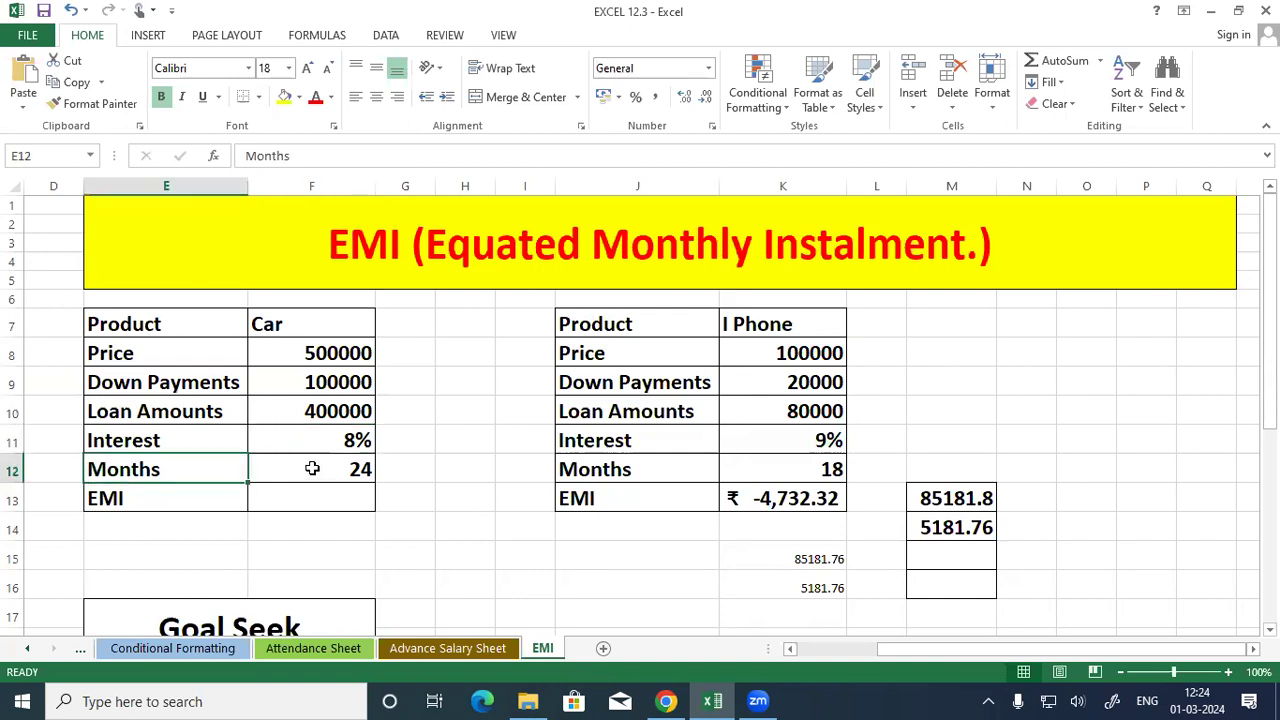
left_click(312, 468)
left_click(237, 500)
Step: Start a PMT formula in the Car table's EMI cell F13, with the monthly rate F11/12
left_click(320, 497)
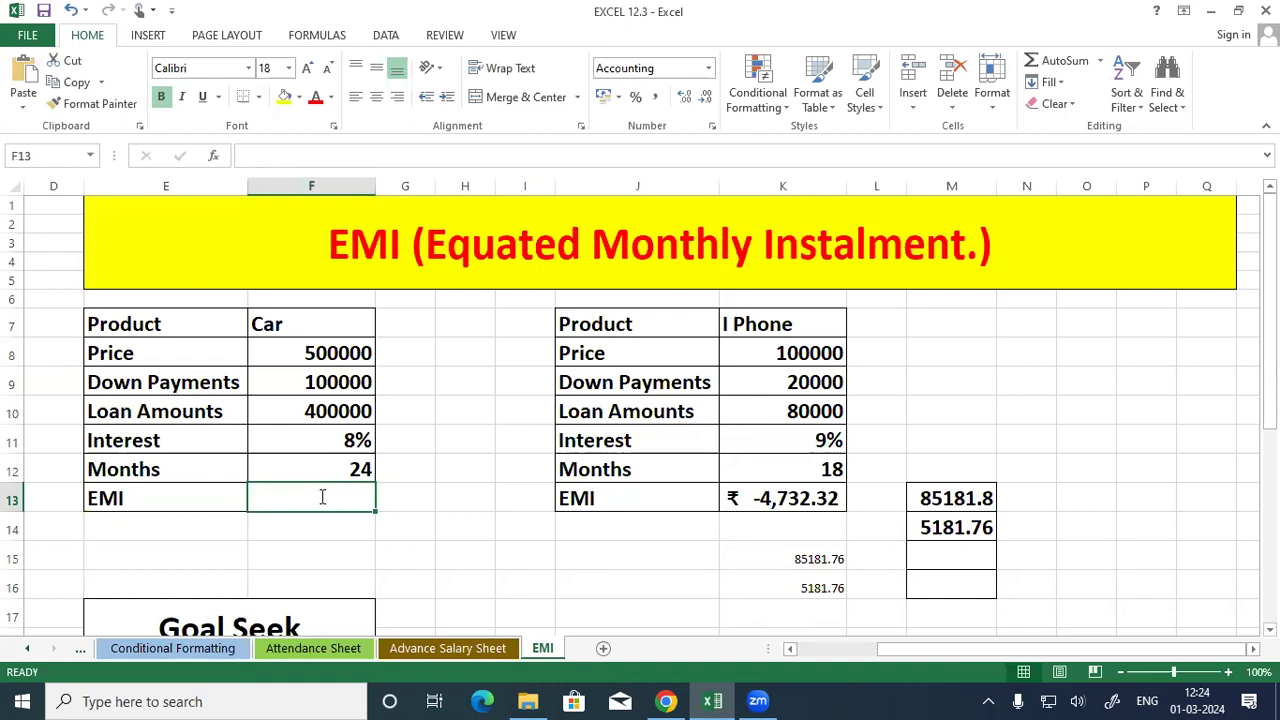
type("=pmt")
key("Tab")
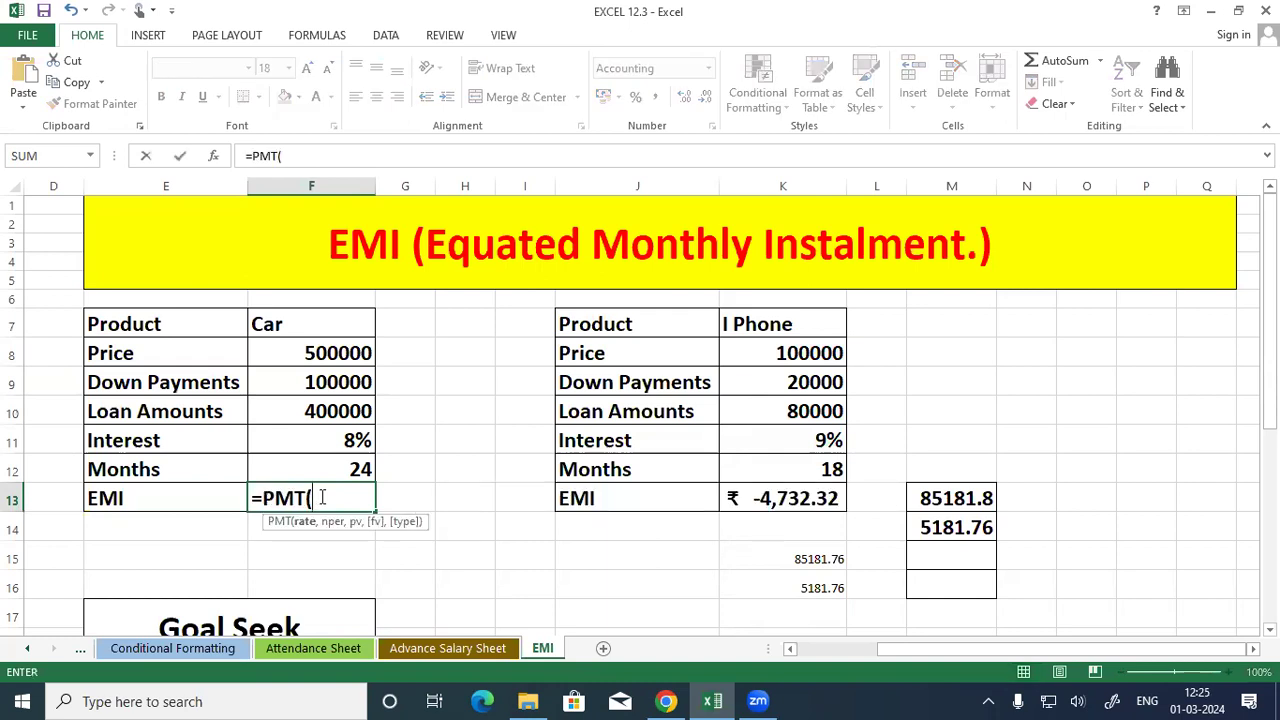
left_click(327, 440)
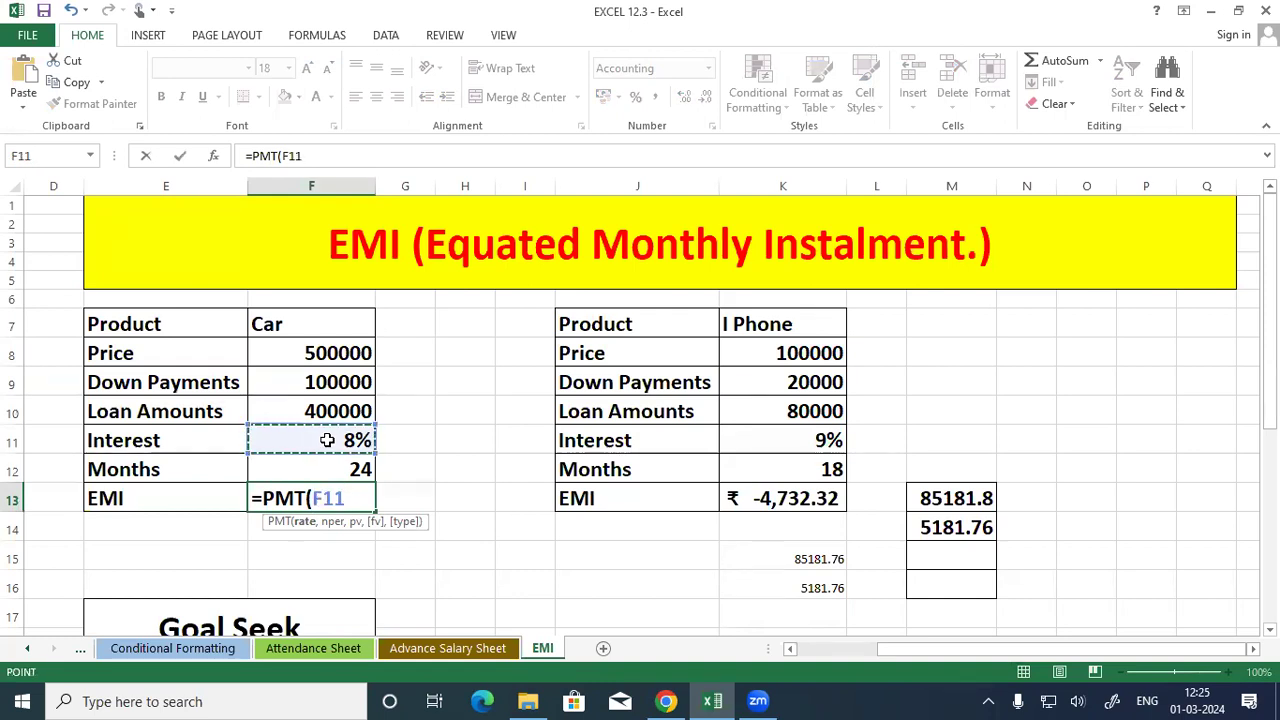
type("/12")
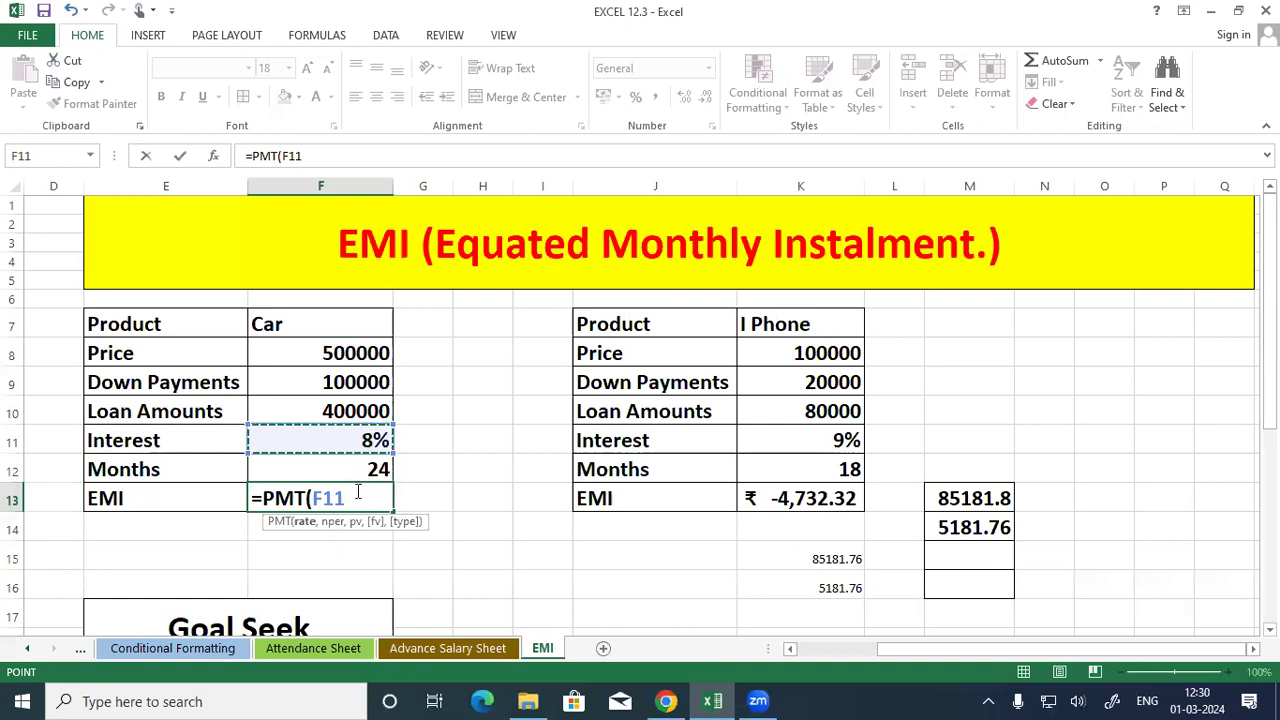
type("/12")
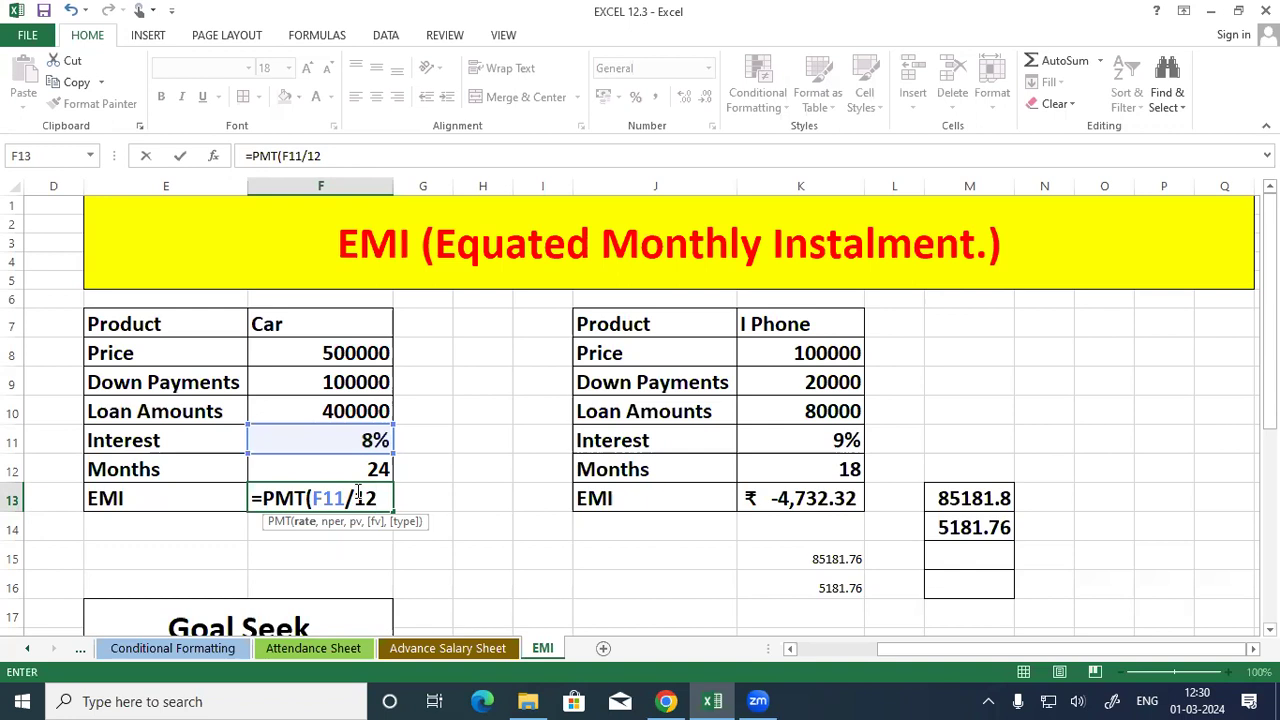
Step: Complete the PMT formula with F12 as the periods, F10 as present value, future value empty and type 1 (beginning of the period)
type(",")
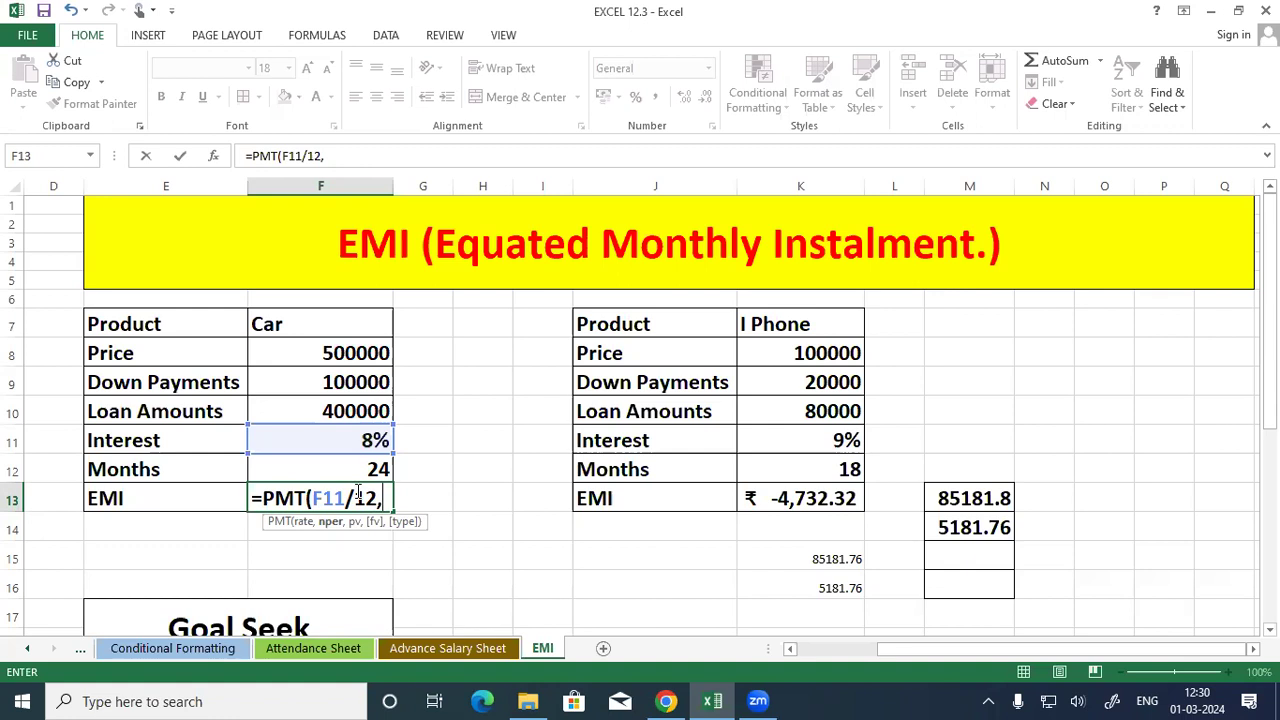
left_click(337, 471)
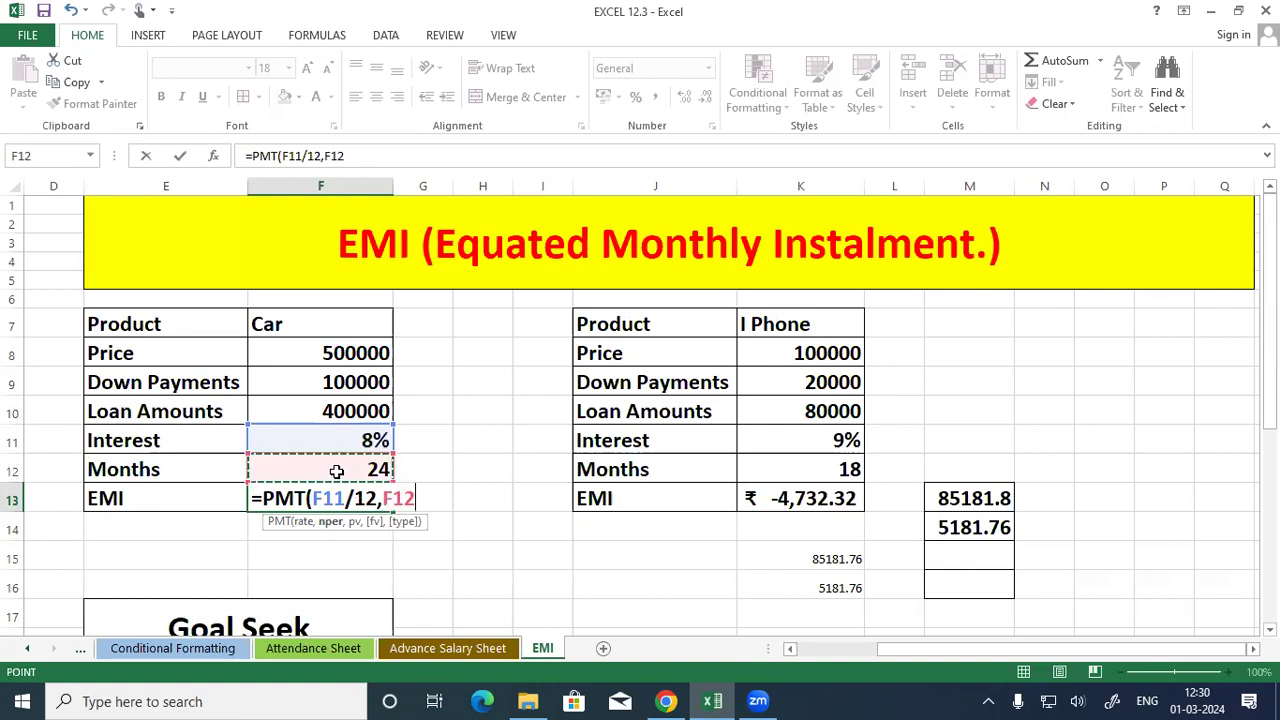
type(",")
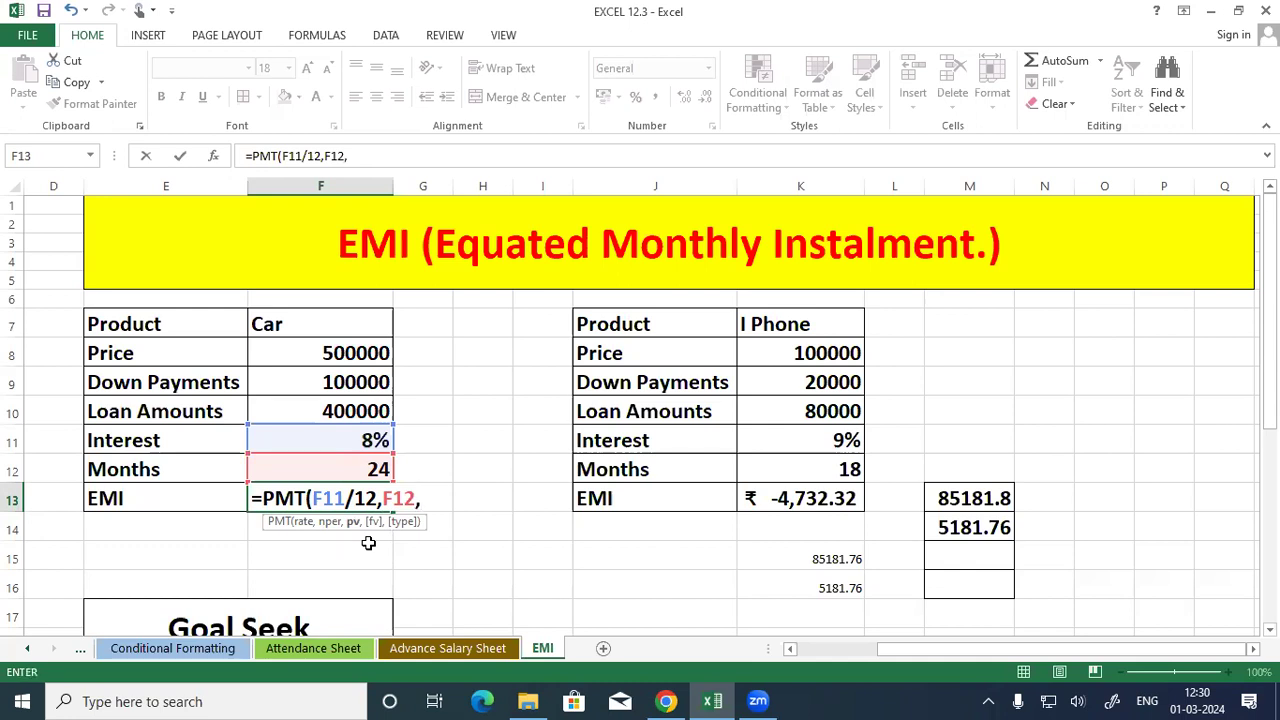
left_click(324, 410)
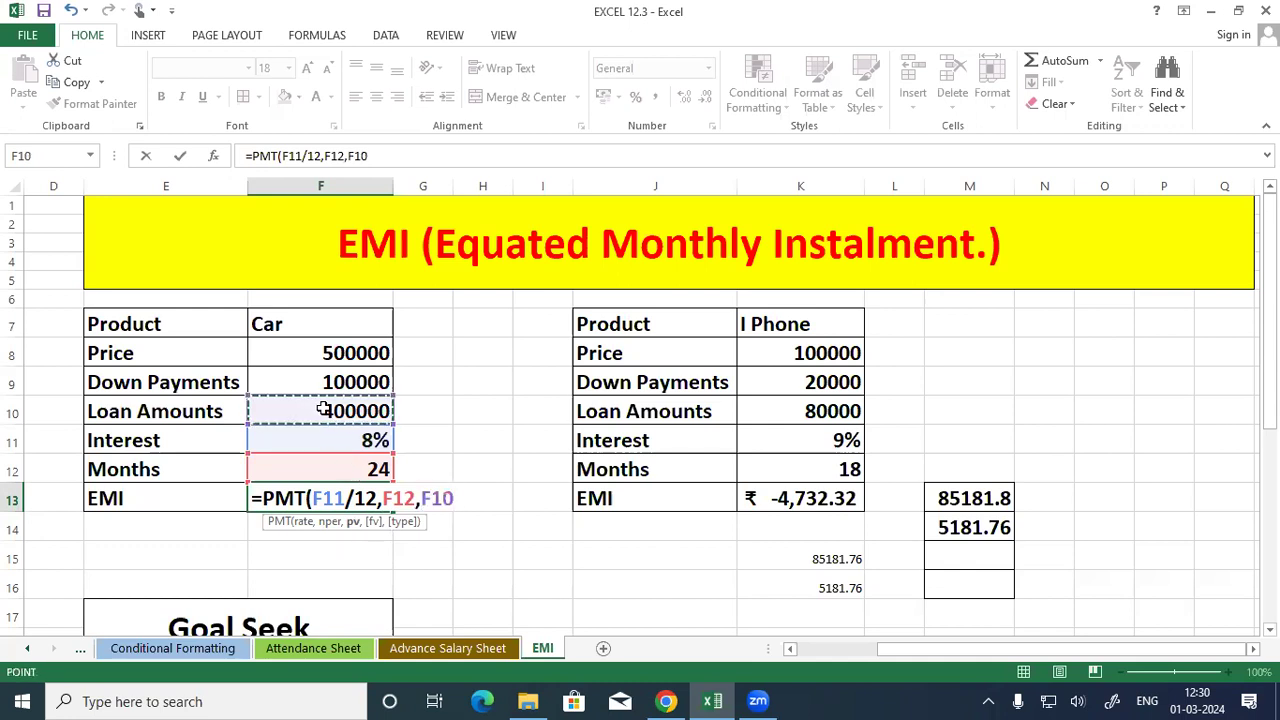
type(",")
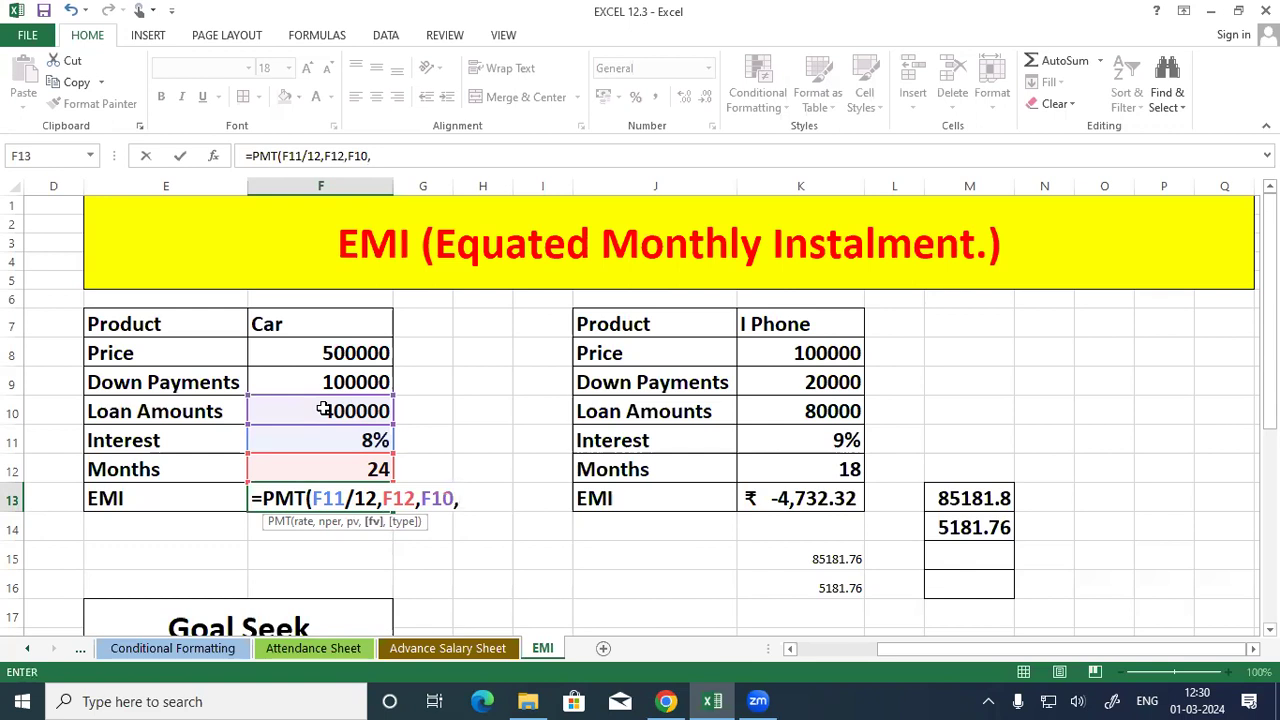
type(",")
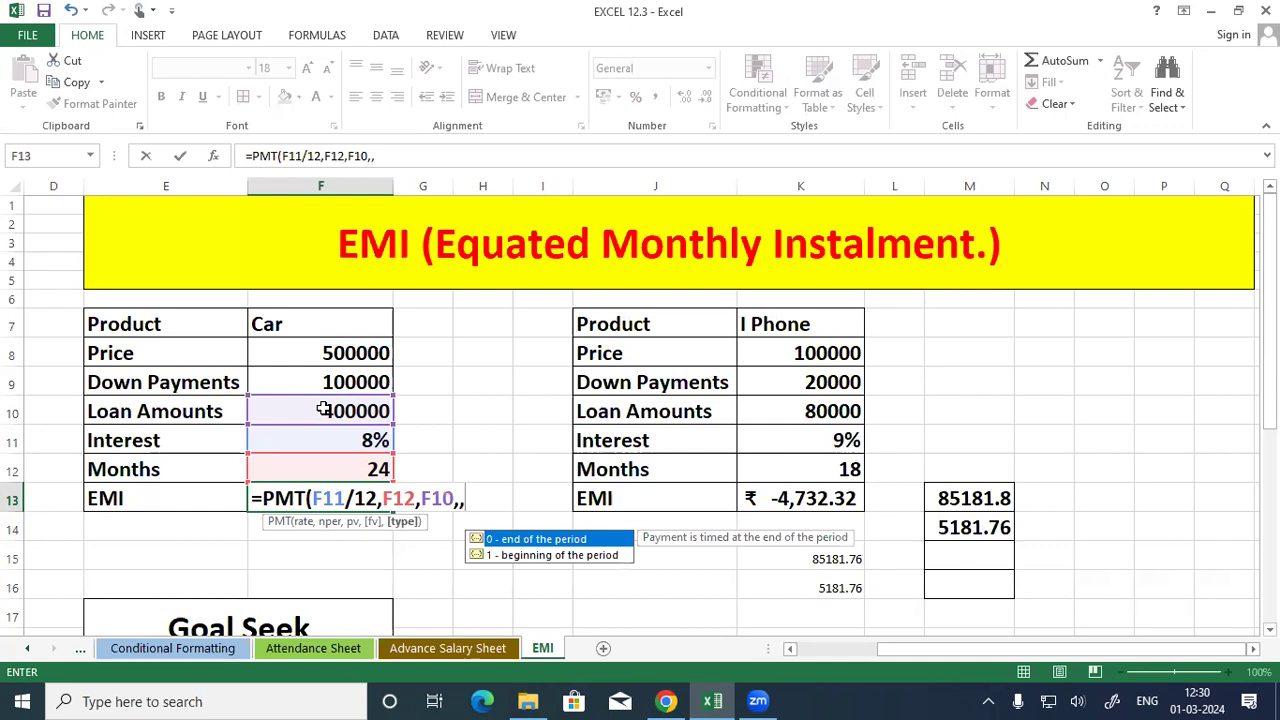
left_click(529, 556)
double_click(529, 556)
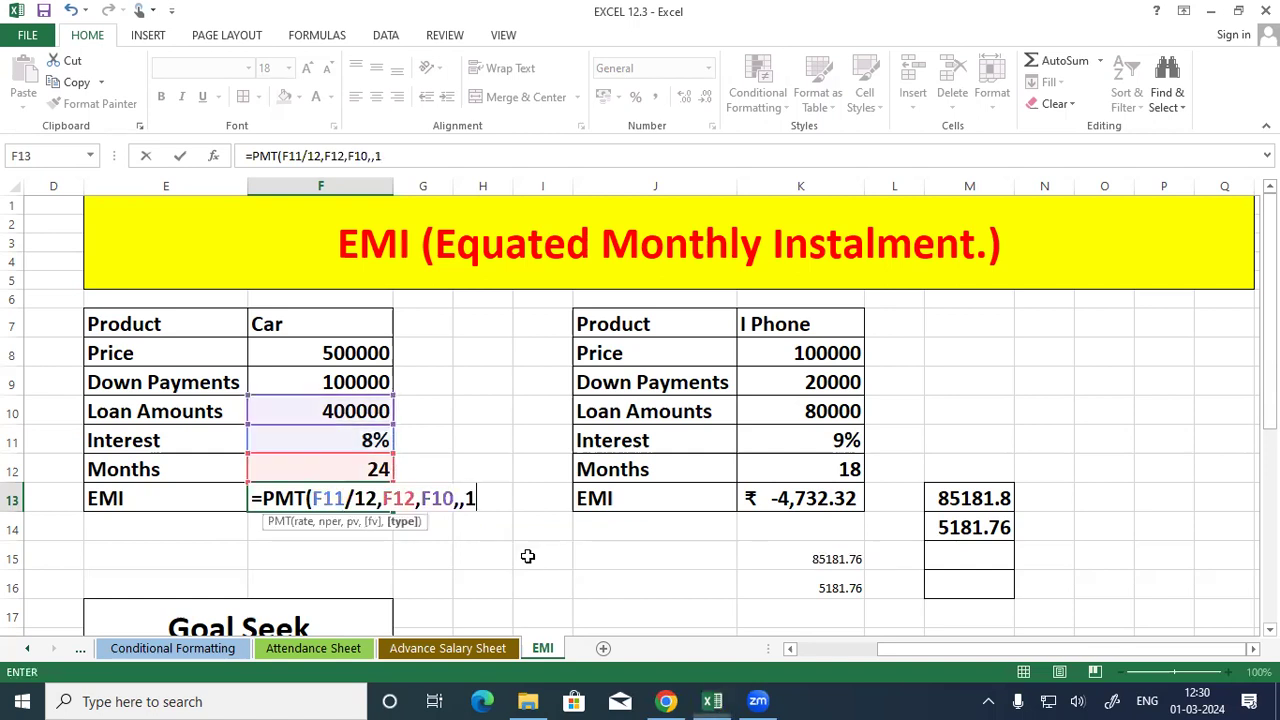
type(")")
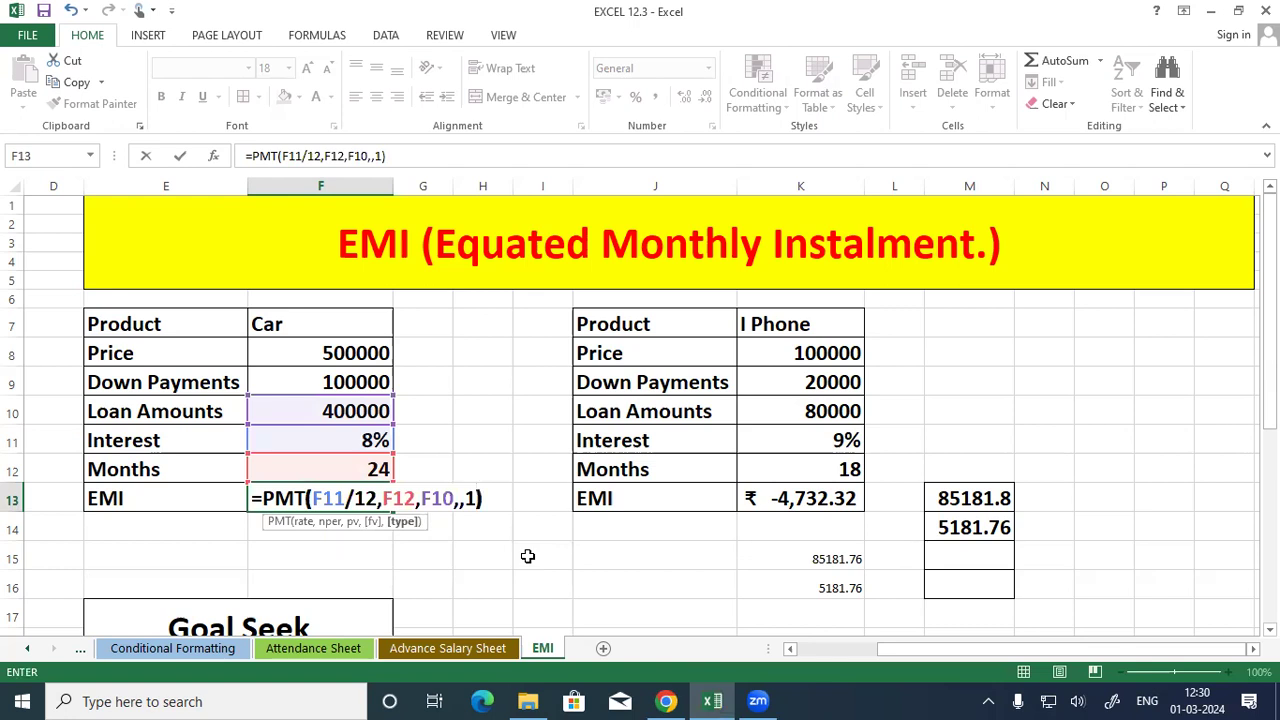
key("Return")
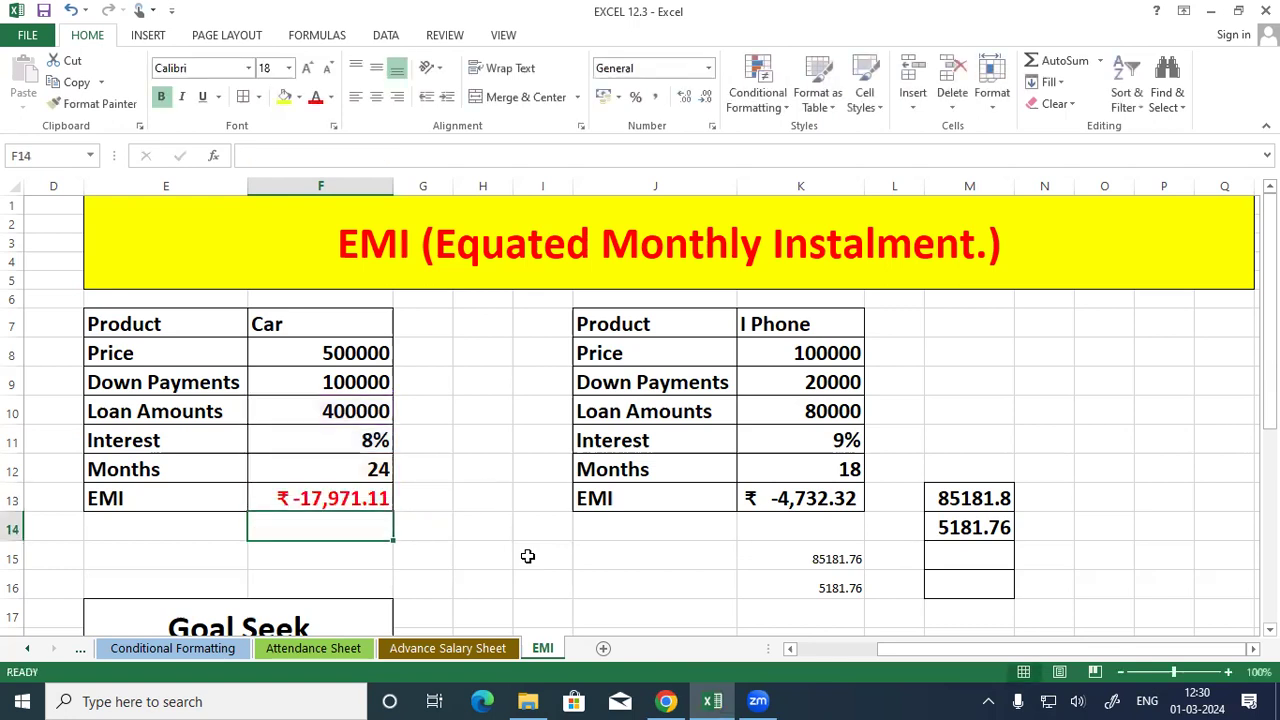
left_click(355, 505)
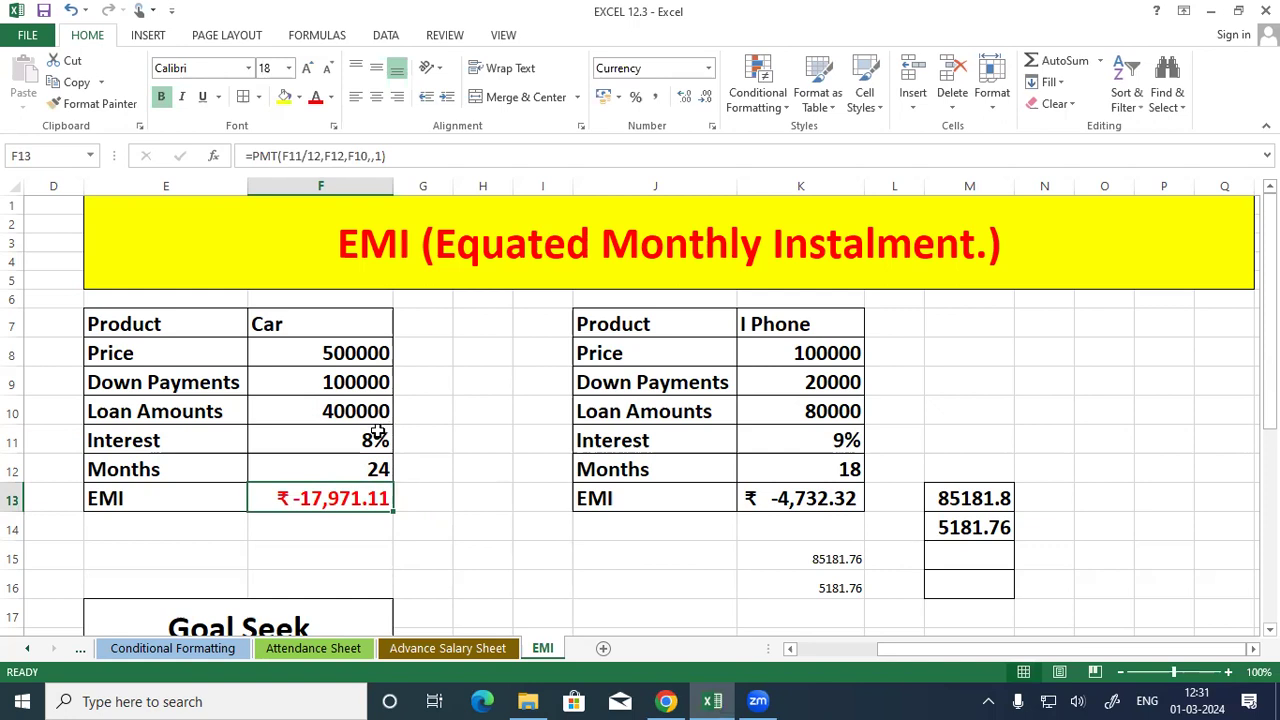
Step: Calculate the car loan's total repayment in H13 with the formula =17971.11*F12
left_click(477, 483)
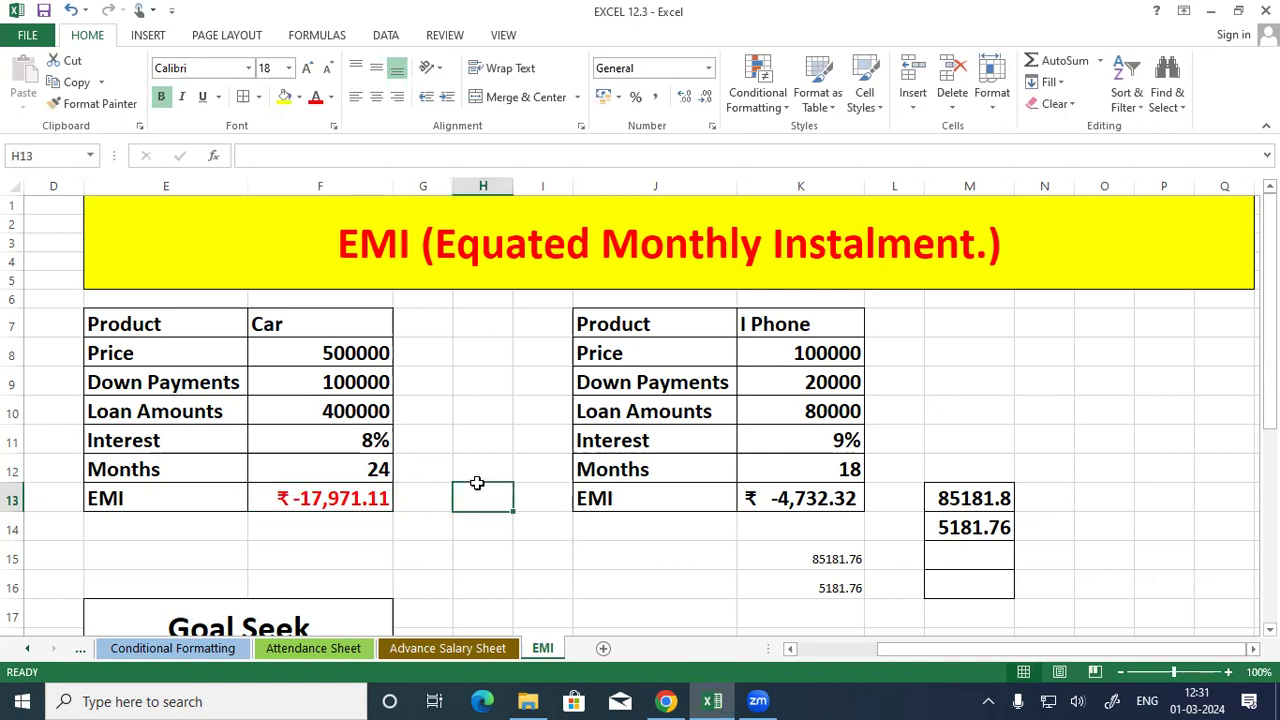
type("=")
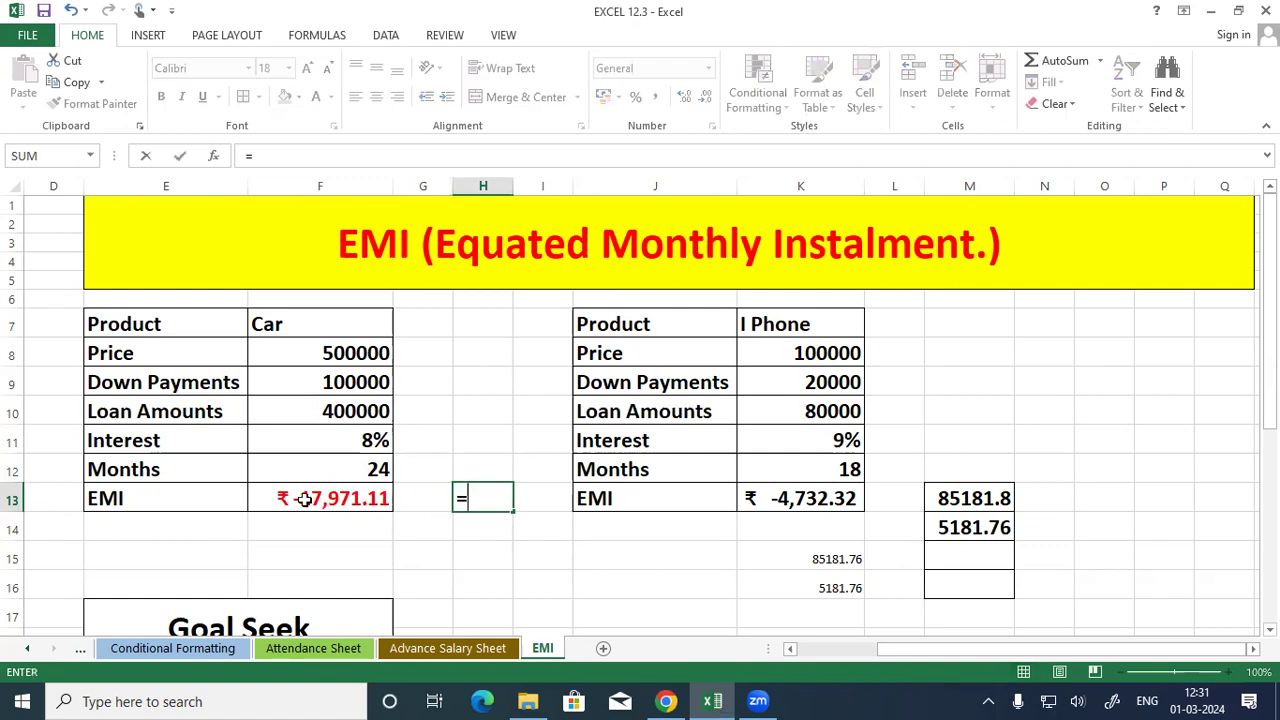
type("17")
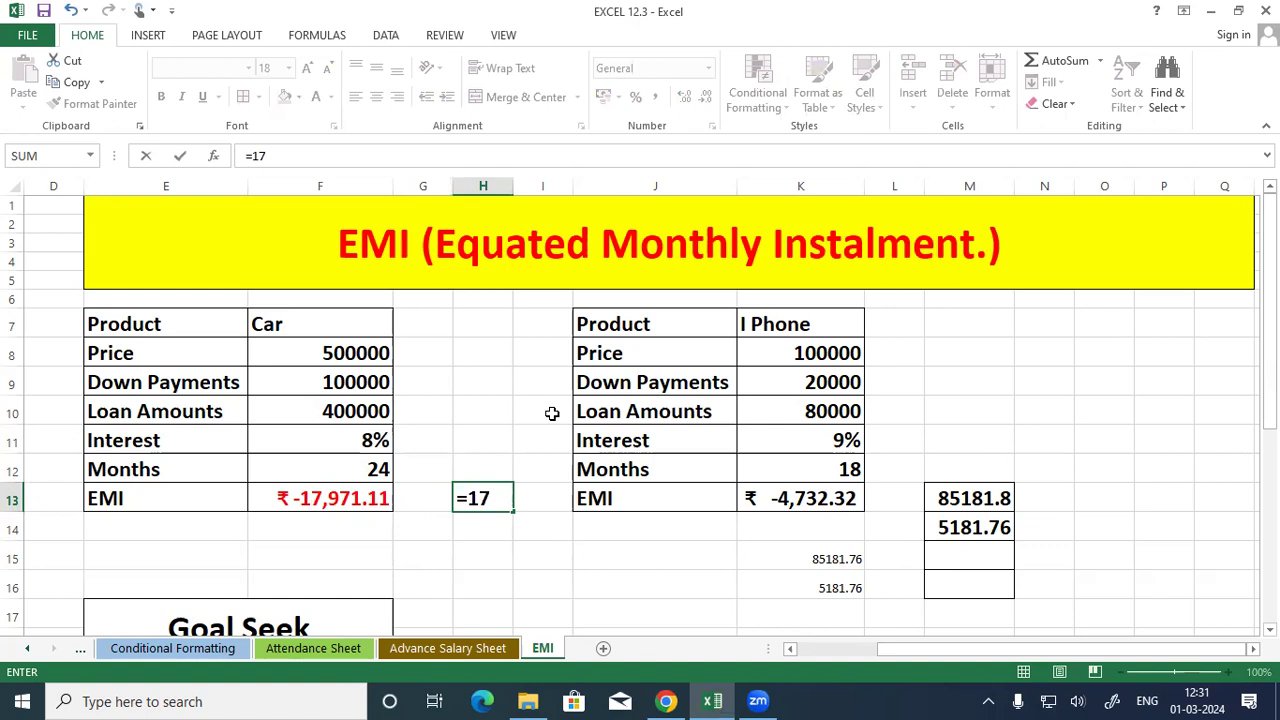
type("971.11")
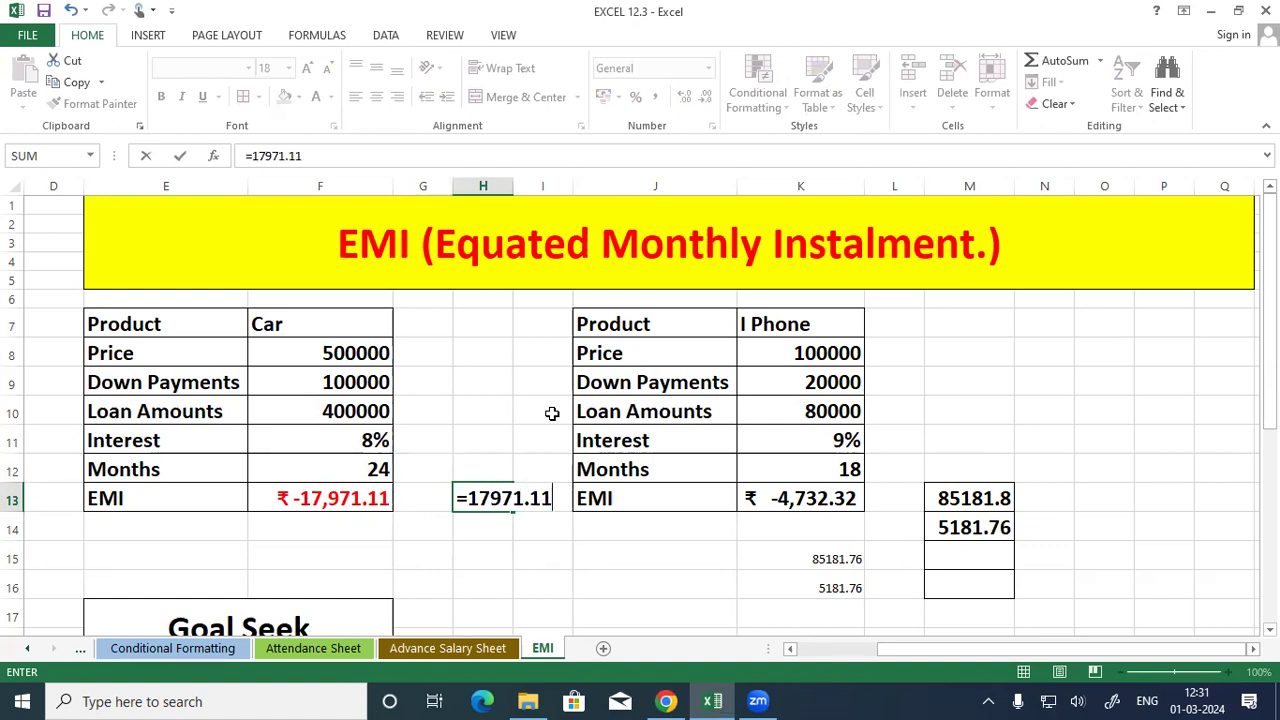
type("*")
left_click(349, 455)
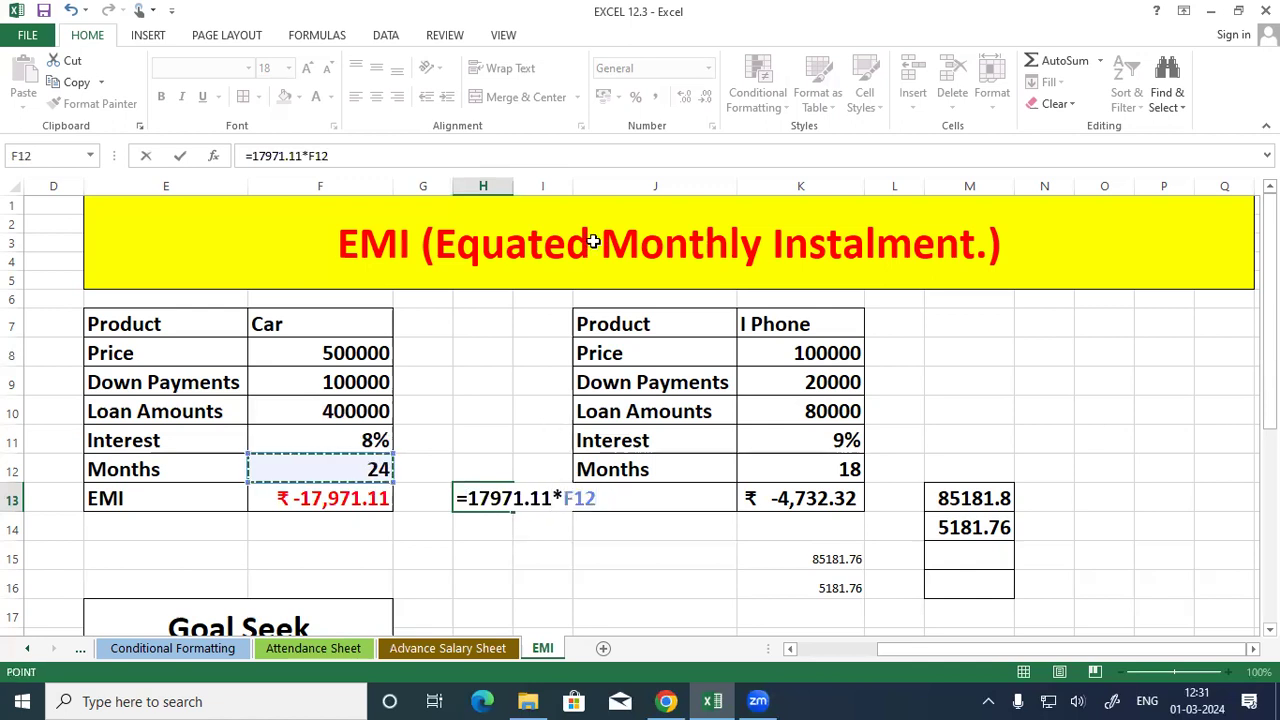
key("Return")
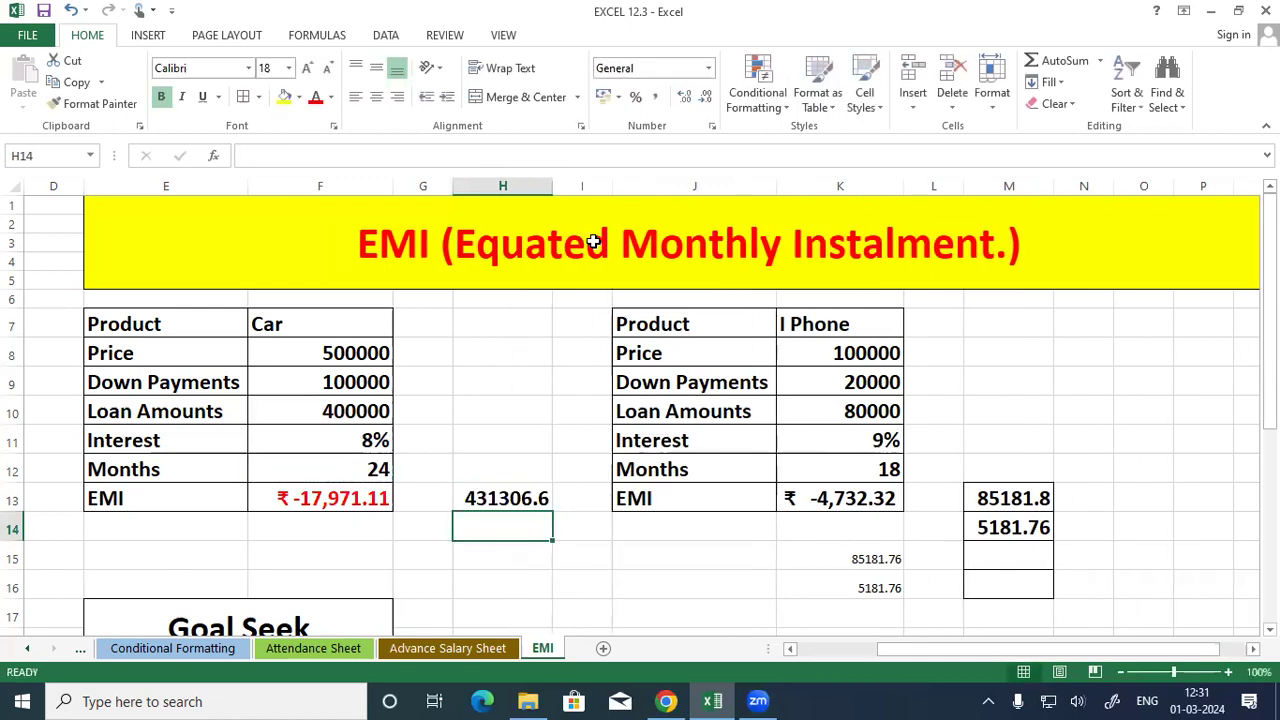
left_click(465, 500)
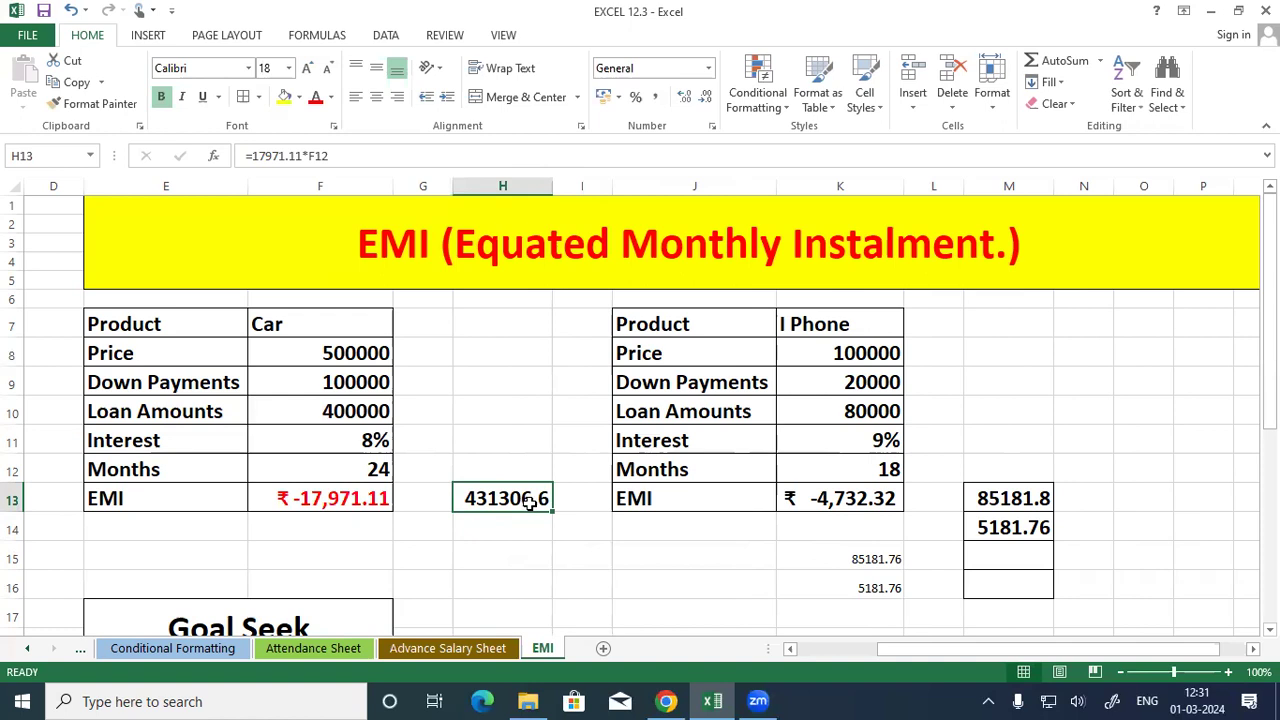
Step: Calculate the car loan's total interest in H14 with the formula =H13-F10, and check it against the total repayment in H13
left_click(495, 524)
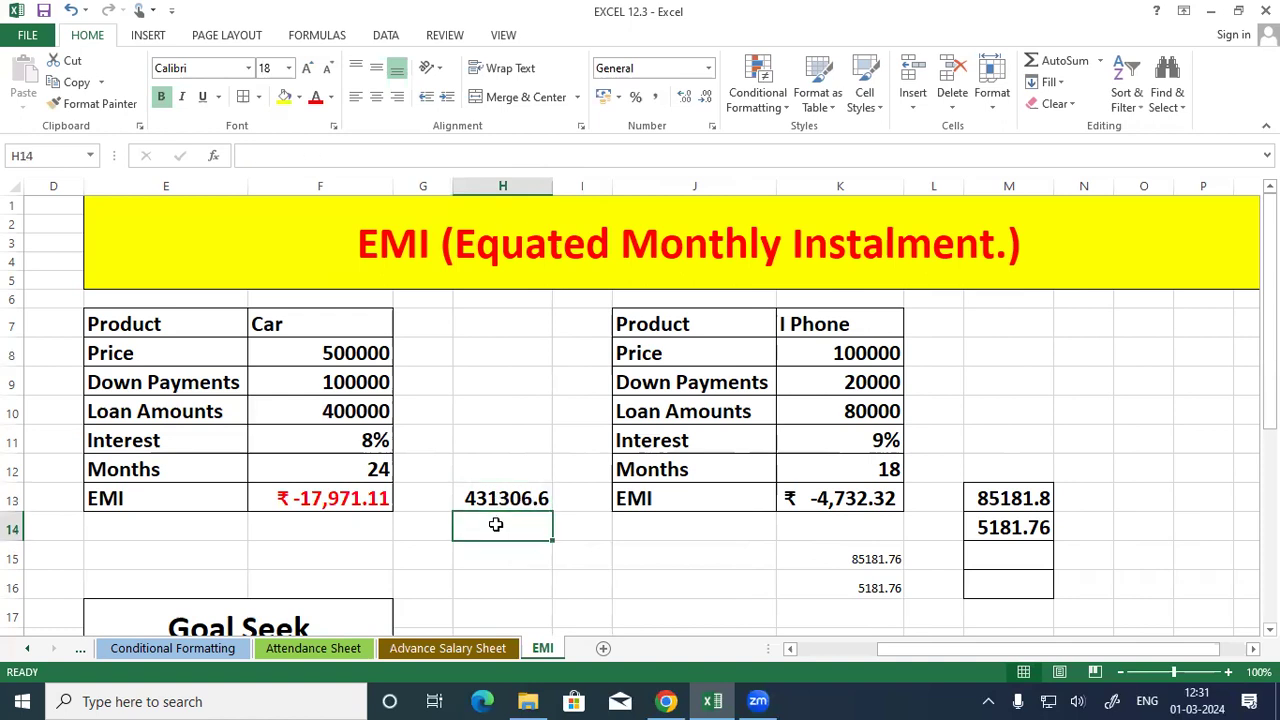
type("=")
left_click(496, 503)
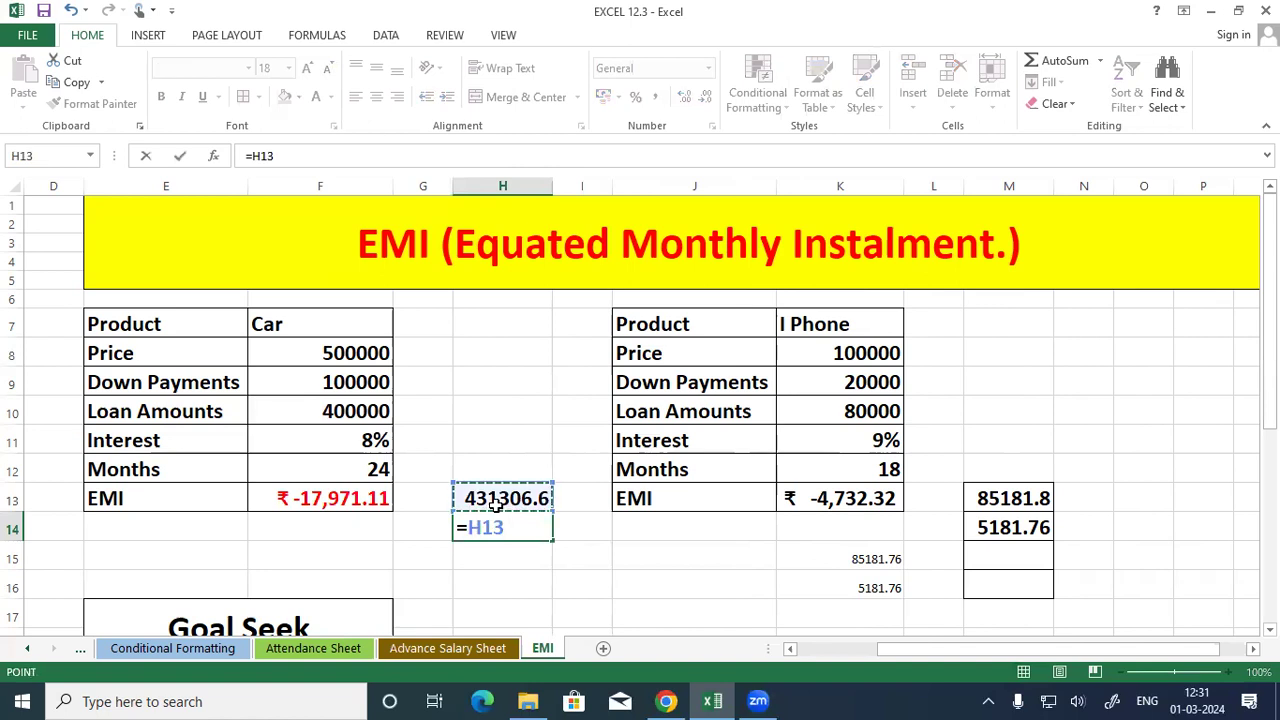
type("-")
left_click(389, 413)
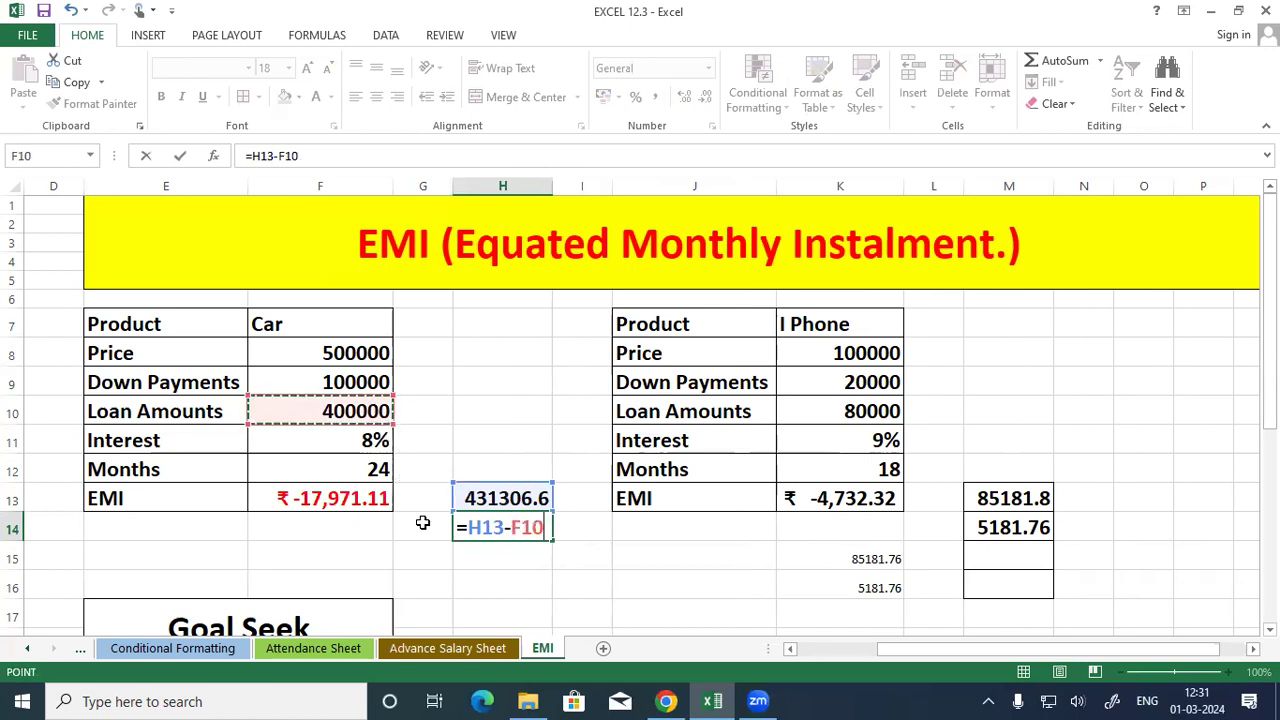
key("Return")
left_click(467, 530)
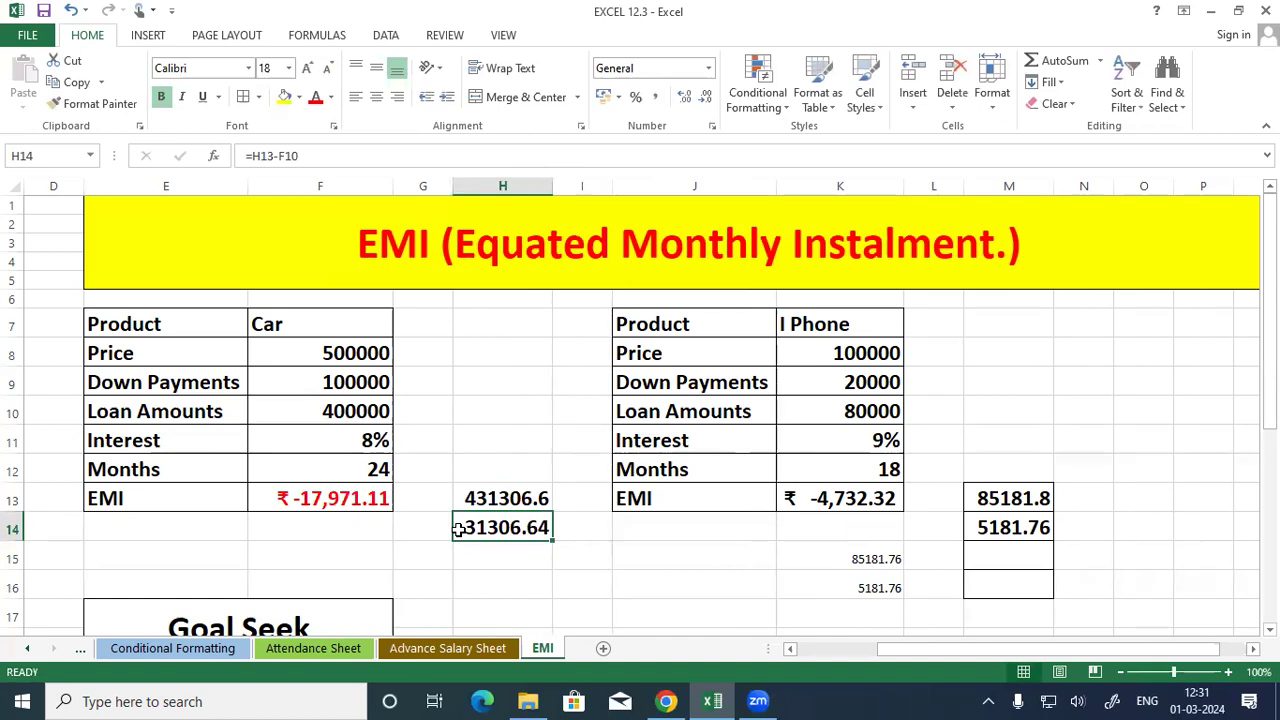
left_click_drag(480, 500, 493, 528)
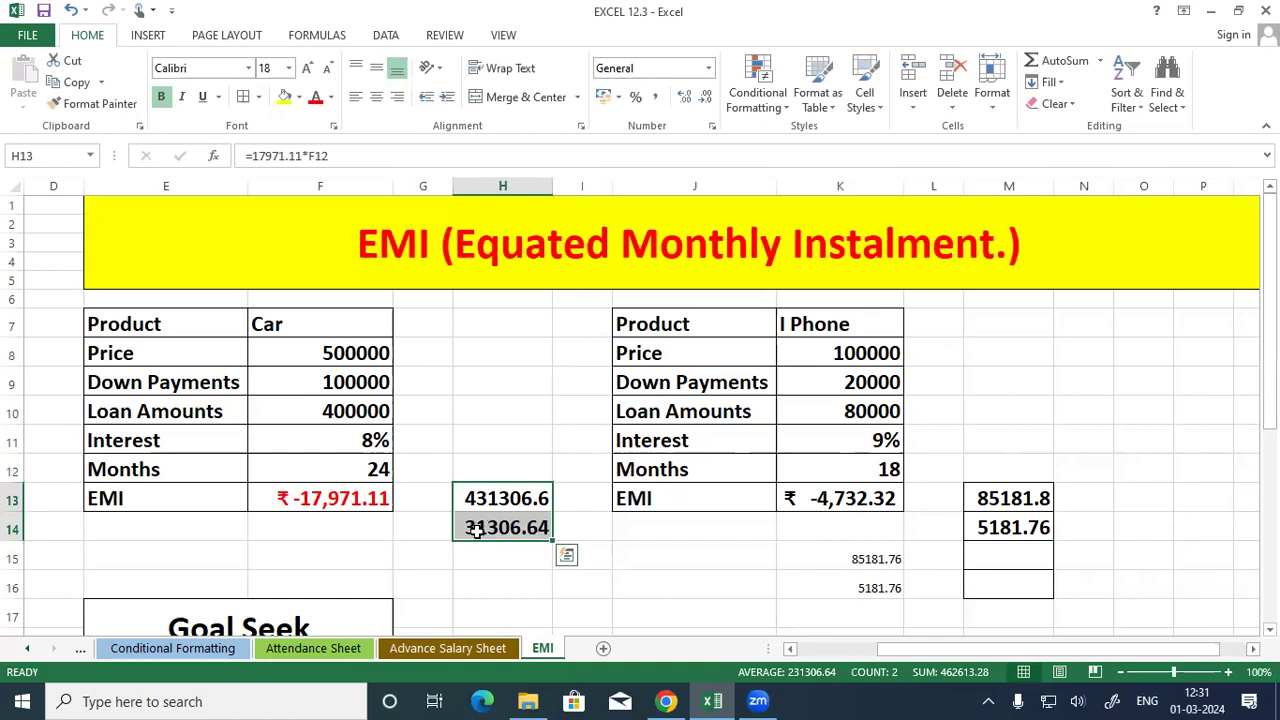
left_click(490, 578)
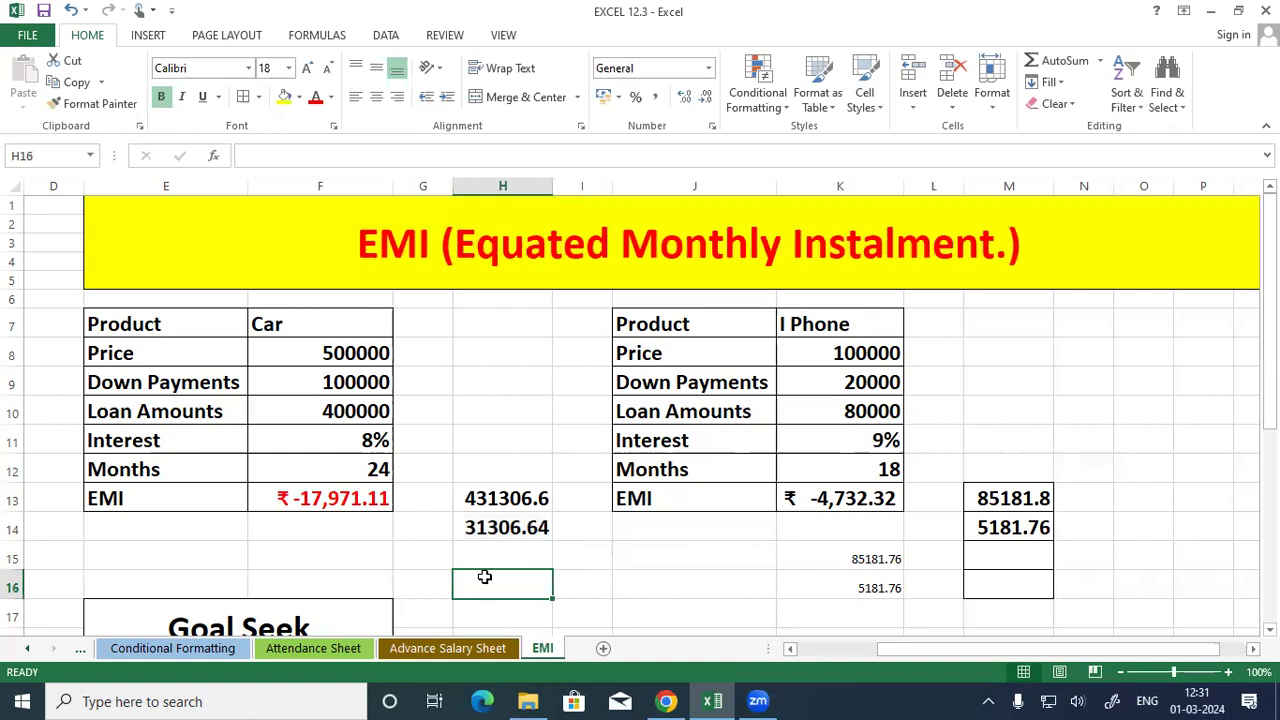
Step: Add a new sheet after EMI, and merge and center the range D1:P5 for a heading
left_click(602, 649)
left_click(490, 413)
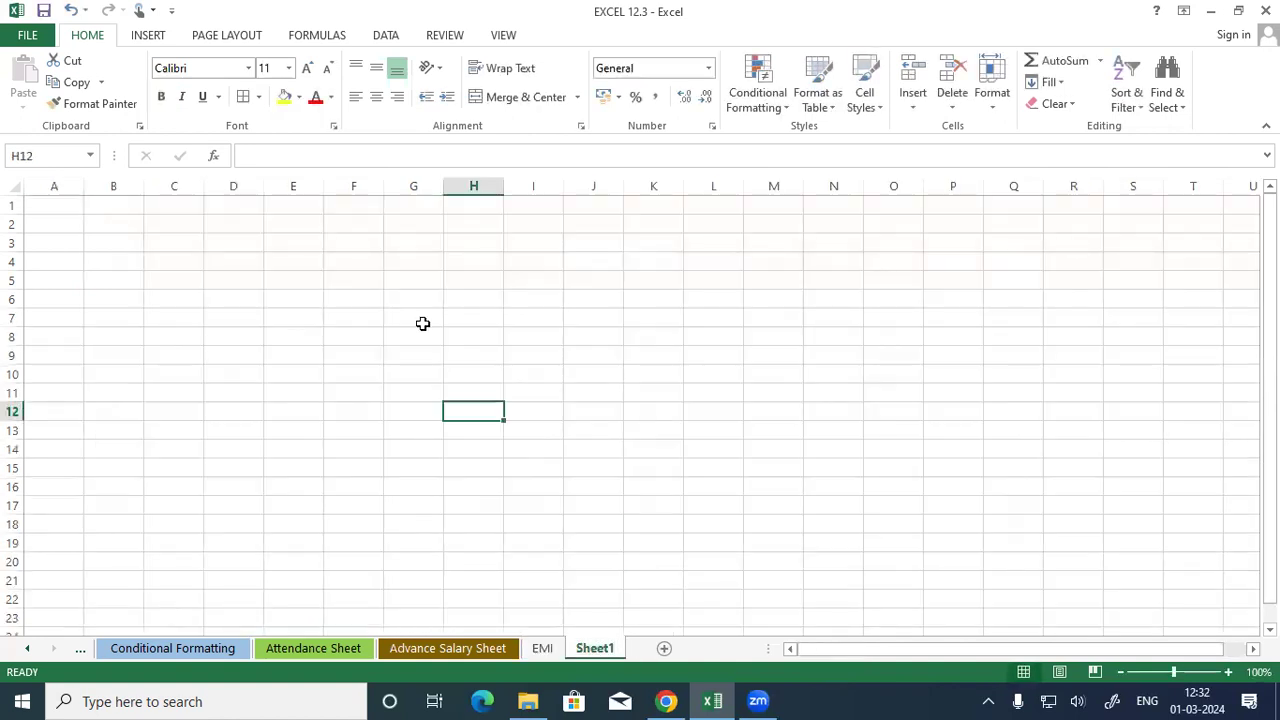
left_click_drag(258, 208, 651, 248)
left_click_drag(884, 283, 949, 277)
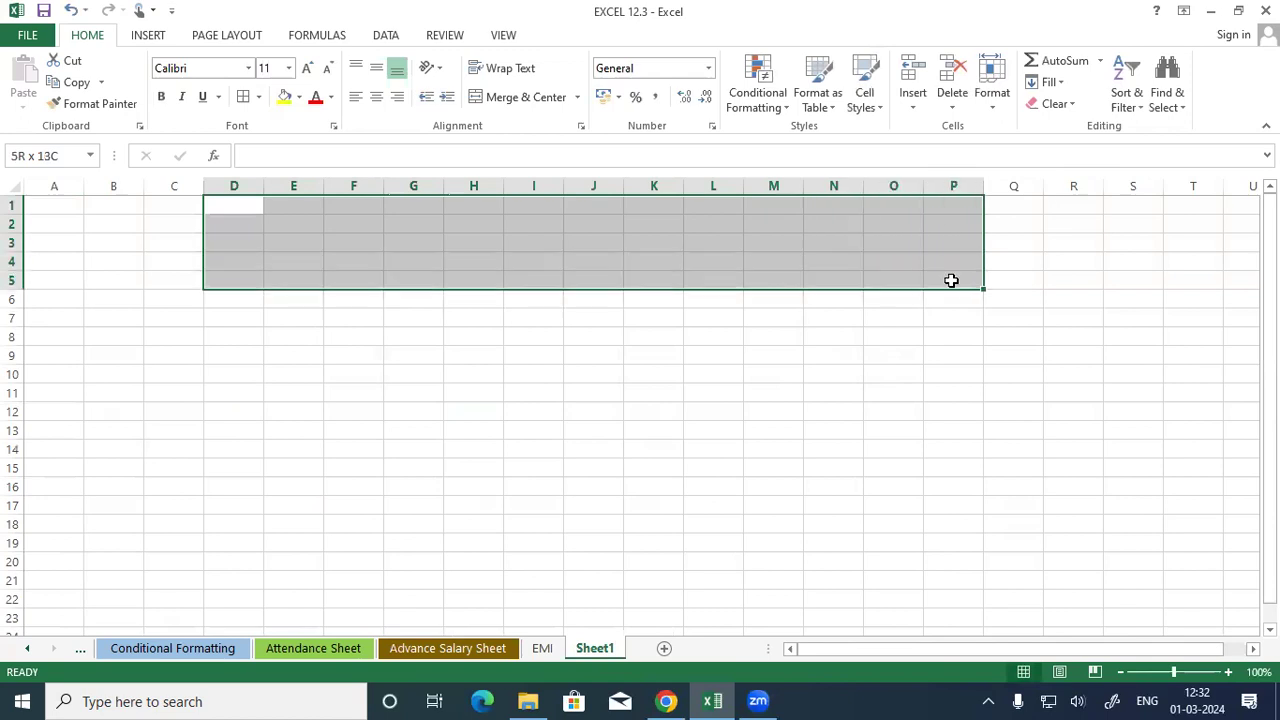
left_click(524, 97)
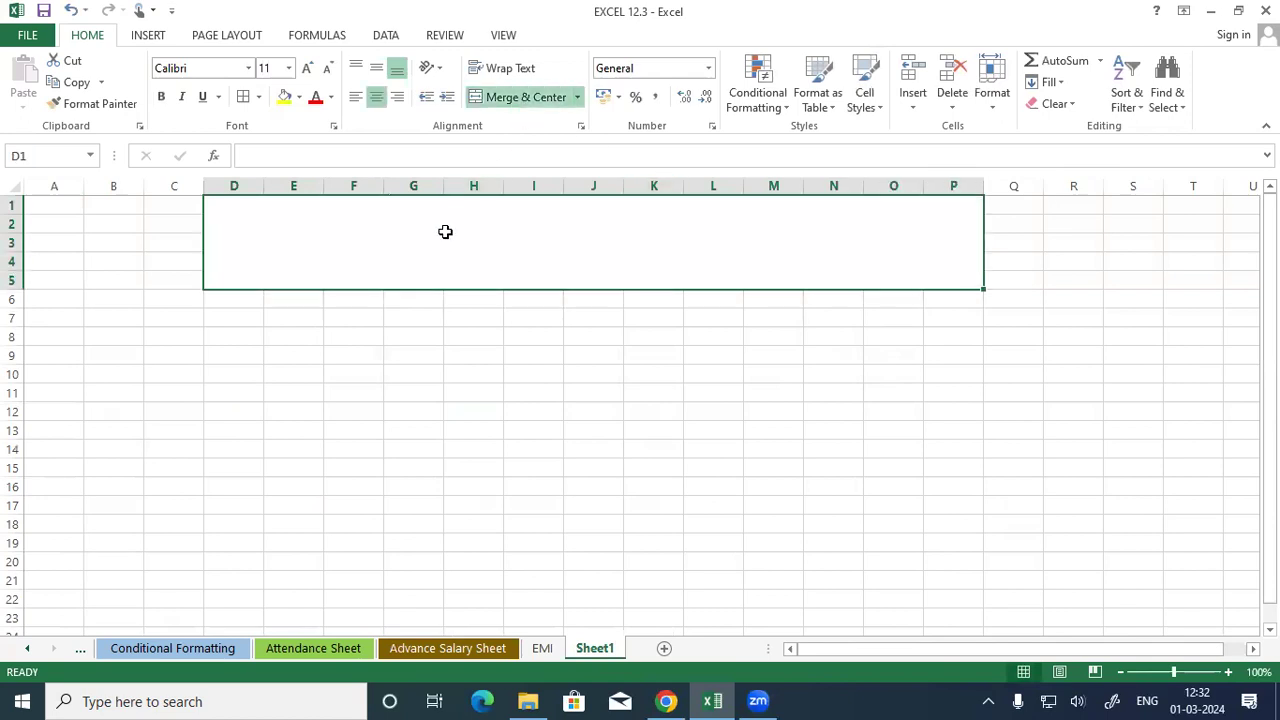
Step: Enter the heading PPMT & IPMT in the merged cell D1
type("PPM")
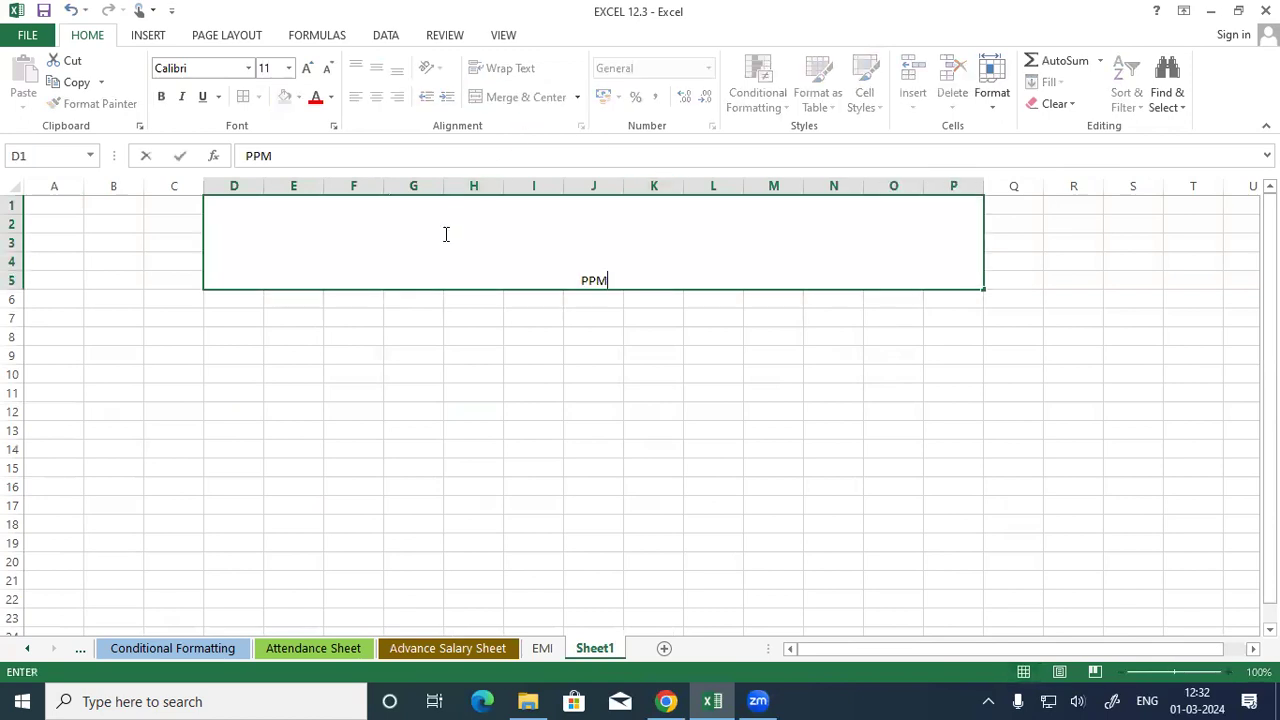
type("T & IPM")
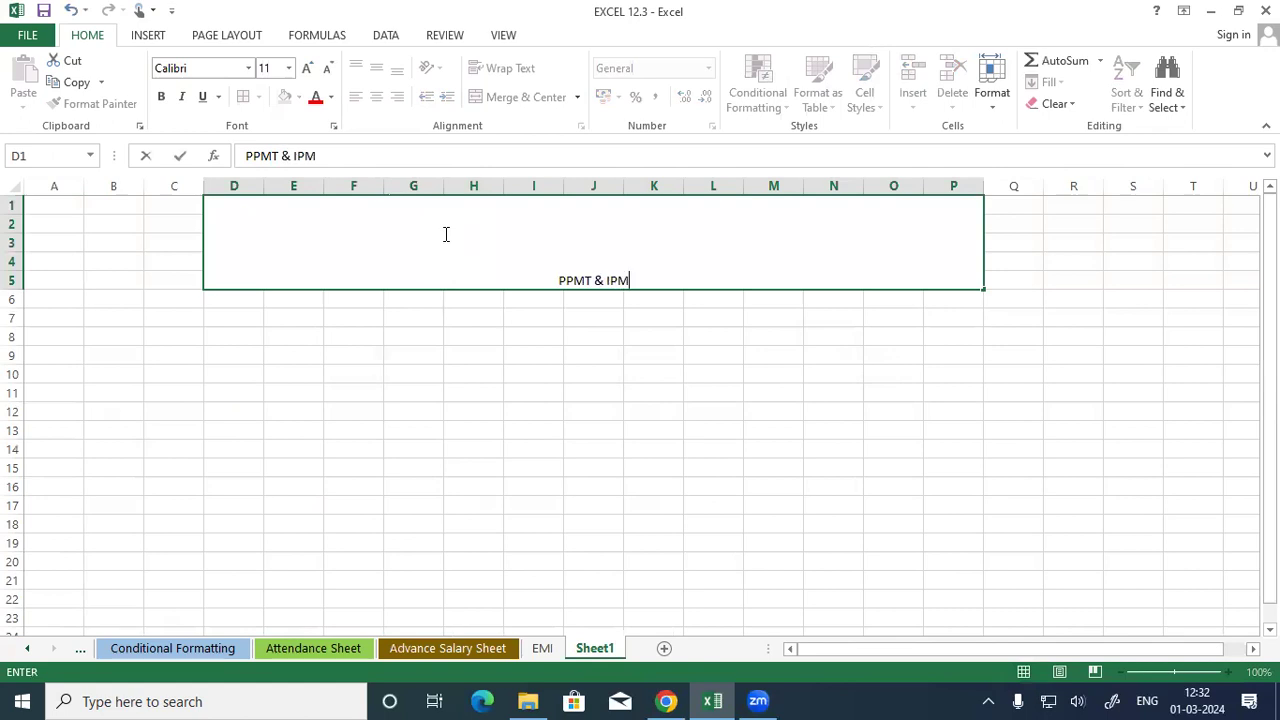
type("T")
left_click(640, 391)
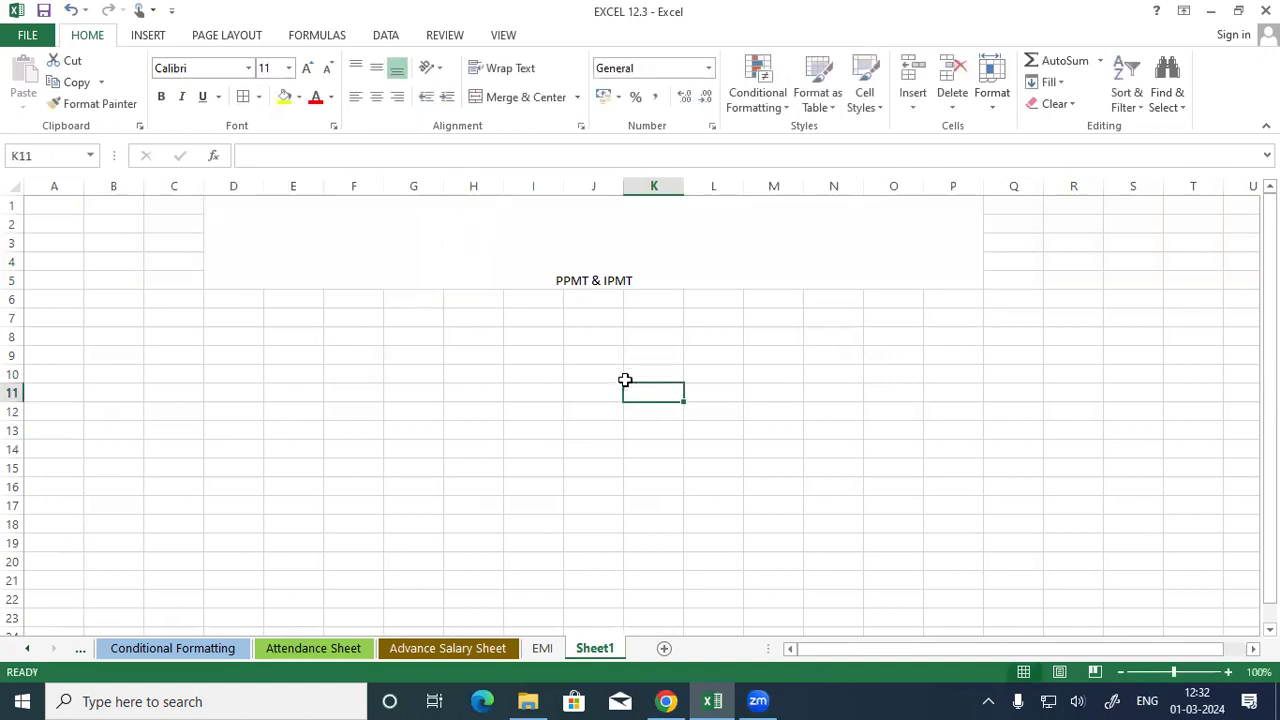
Step: Enlarge the PPMT & IPMT heading to font size 72
left_click(537, 243)
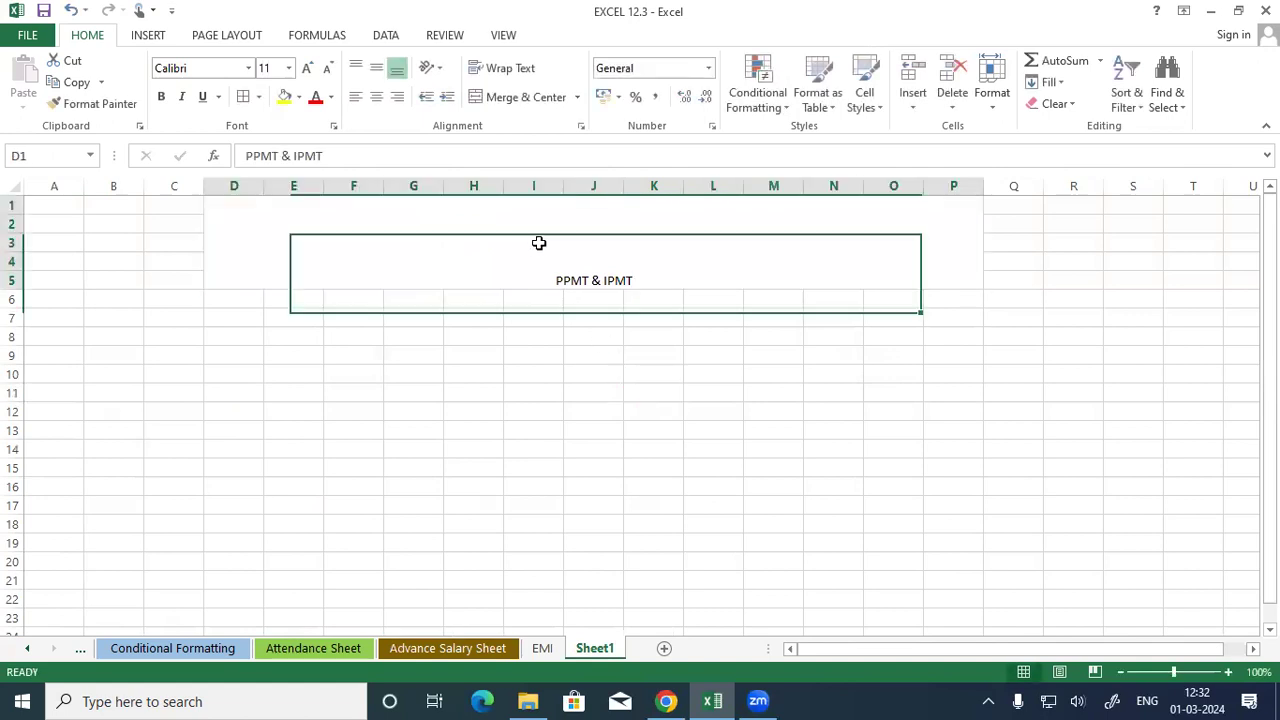
left_click(305, 70)
left_click(305, 70)
left_click(305, 70)
left_click(305, 70)
left_click(305, 70)
left_click(305, 70)
left_click(305, 70)
left_click(305, 70)
left_click(305, 70)
left_click(305, 70)
left_click(305, 70)
left_click(305, 70)
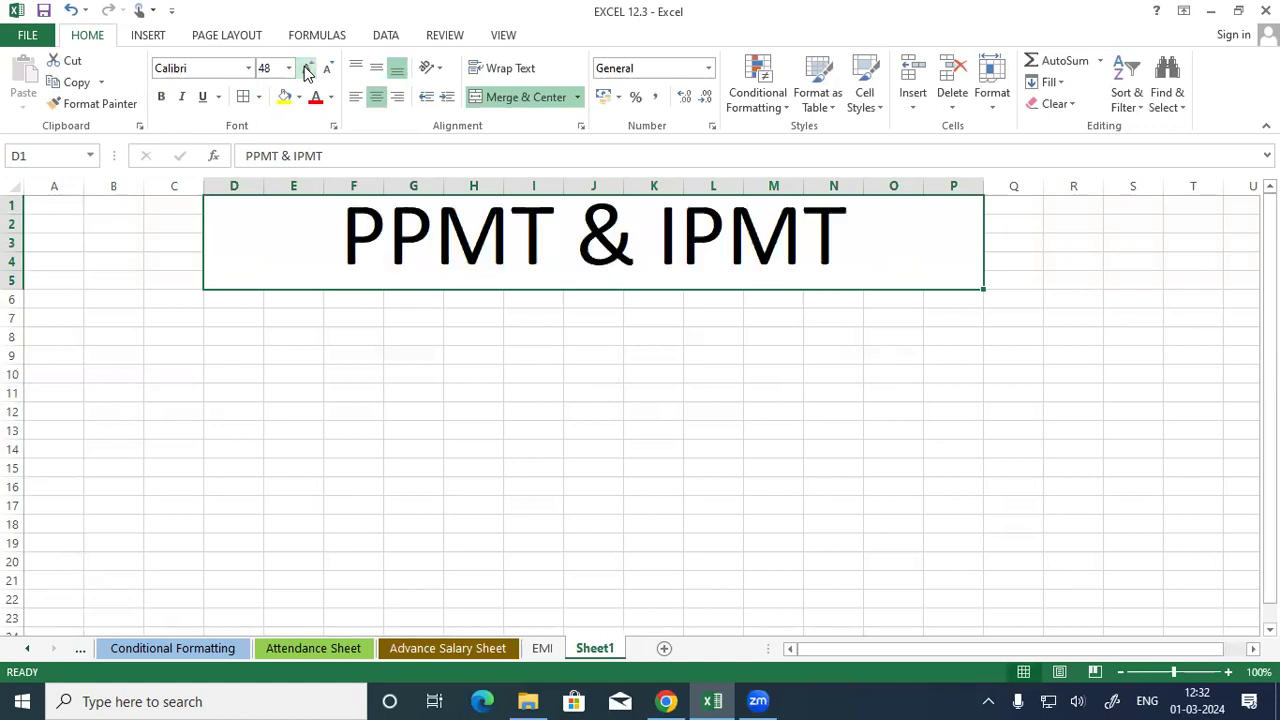
Step: Make the PPMT & IPMT heading bold and vertically centered, with a yellow fill and red text
left_click(162, 100)
left_click(376, 70)
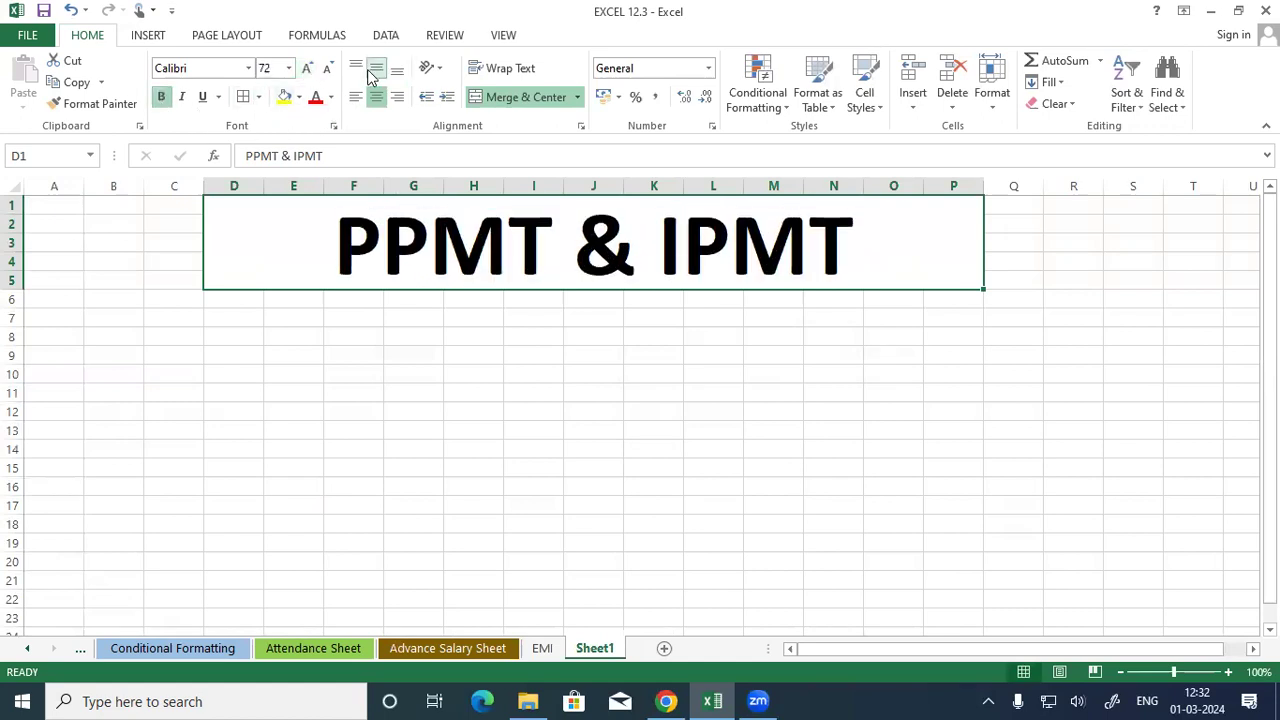
left_click(284, 96)
left_click(315, 96)
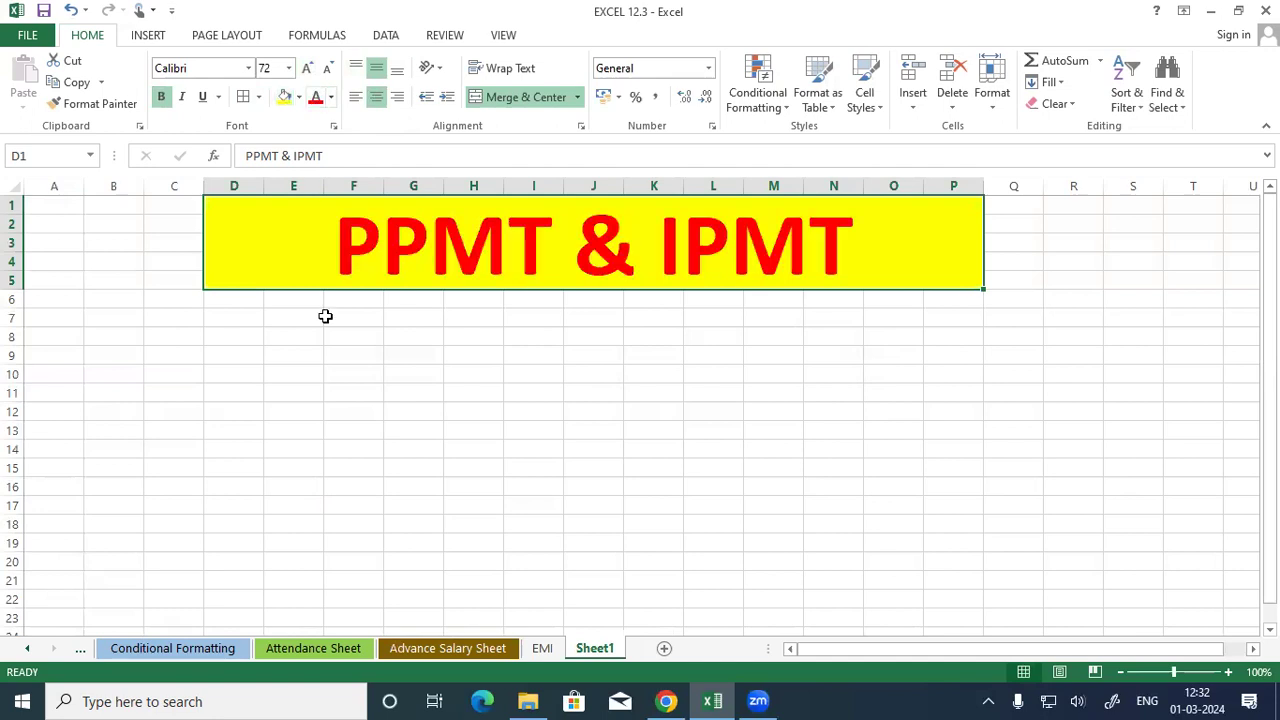
left_click(327, 330)
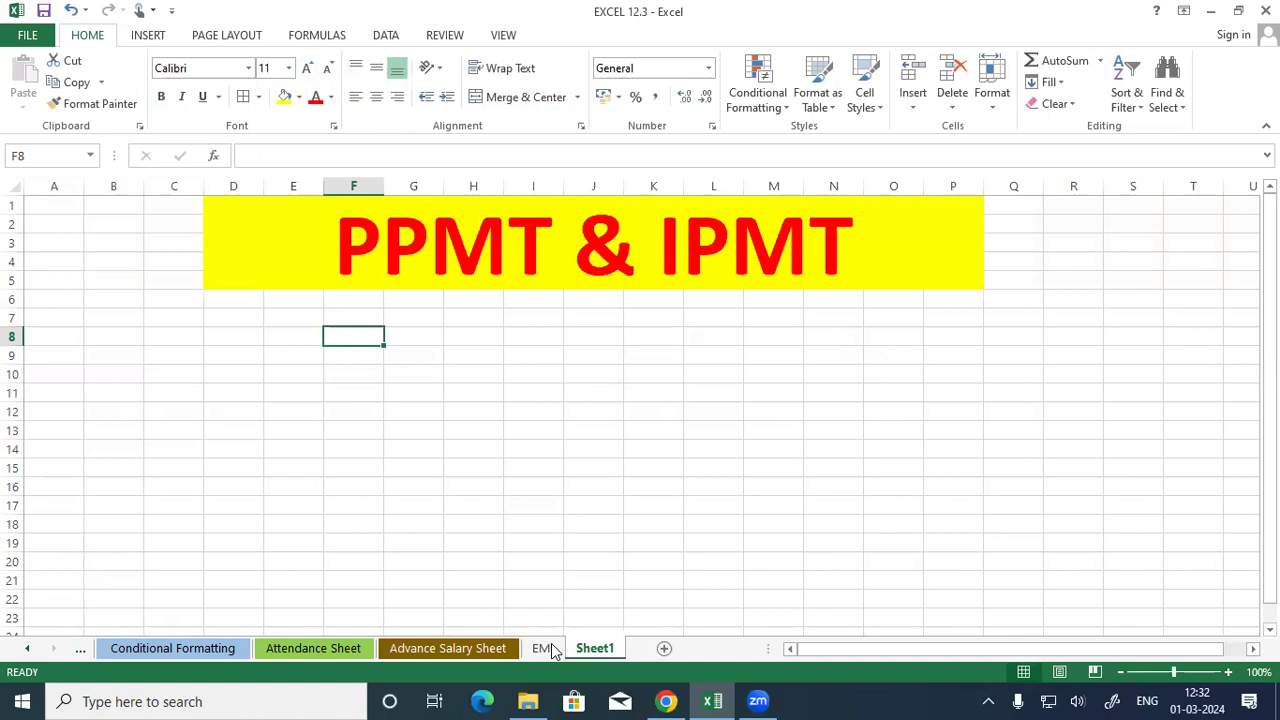
Step: Annotate the blank sheet by hand with 3000 instalments and the letters P and I for principal and interest, and erase the annotations
left_click(275, 385)
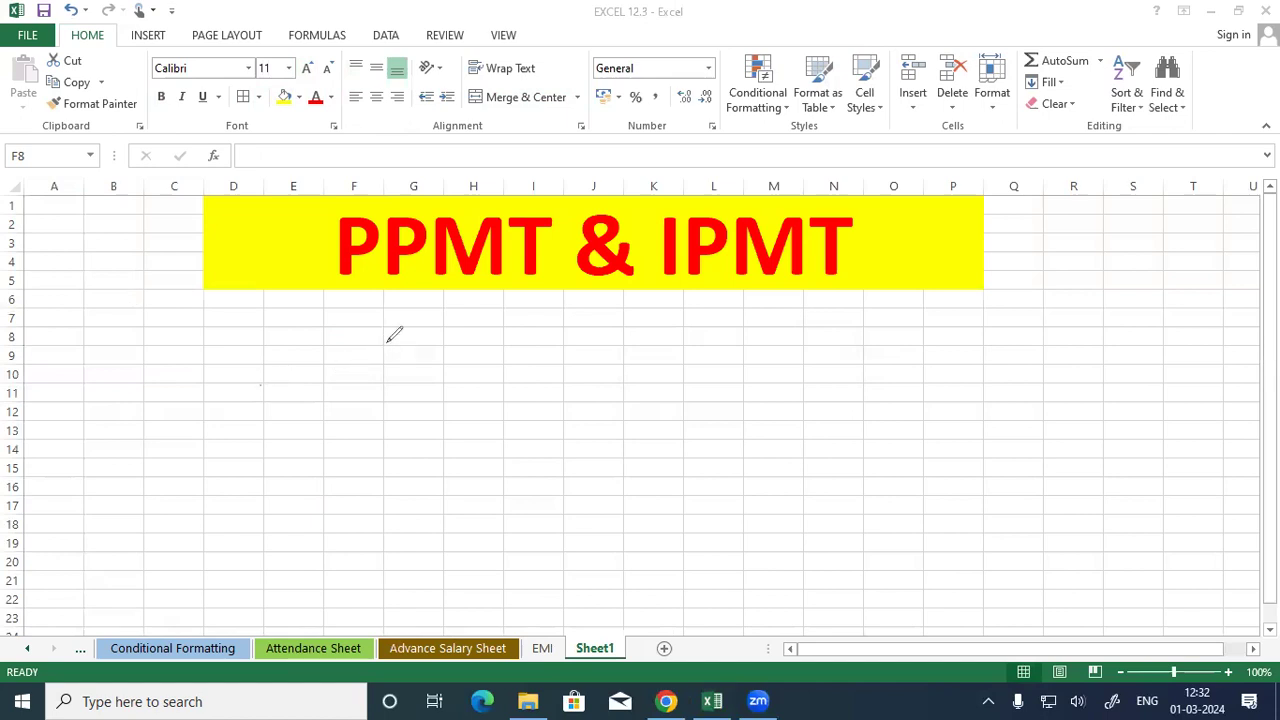
left_click_drag(388, 378, 413, 377)
mouse_move(481, 375)
left_mouse_down()
mouse_move(517, 380)
mouse_move(524, 352)
mouse_move(557, 334)
mouse_move(525, 376)
mouse_move(571, 348)
left_mouse_up()
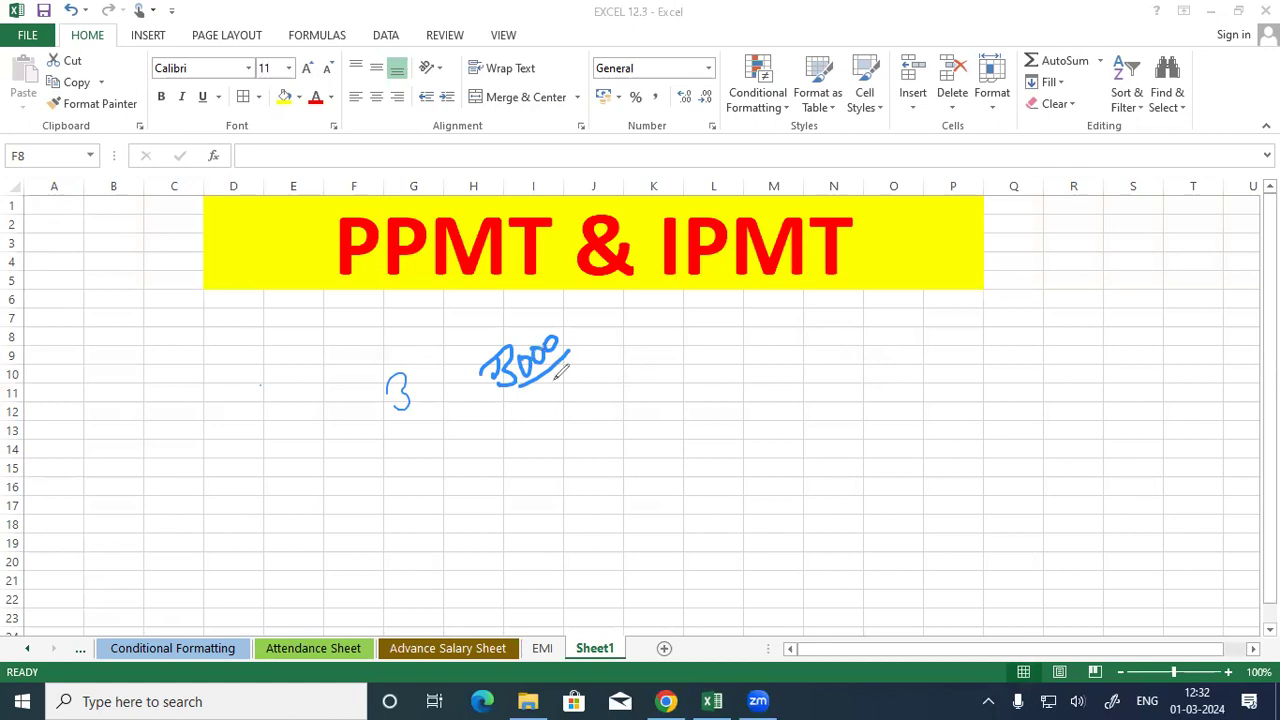
left_click_drag(660, 345, 657, 380)
left_click_drag(713, 343, 765, 327)
left_click_drag(706, 376, 772, 318)
mouse_move(712, 414)
left_mouse_down()
mouse_move(714, 460)
mouse_move(720, 434)
mouse_move(752, 432)
mouse_move(825, 387)
mouse_move(821, 421)
left_mouse_up()
left_click(740, 433)
mouse_move(813, 424)
left_mouse_down()
mouse_move(849, 412)
mouse_move(798, 387)
left_mouse_up()
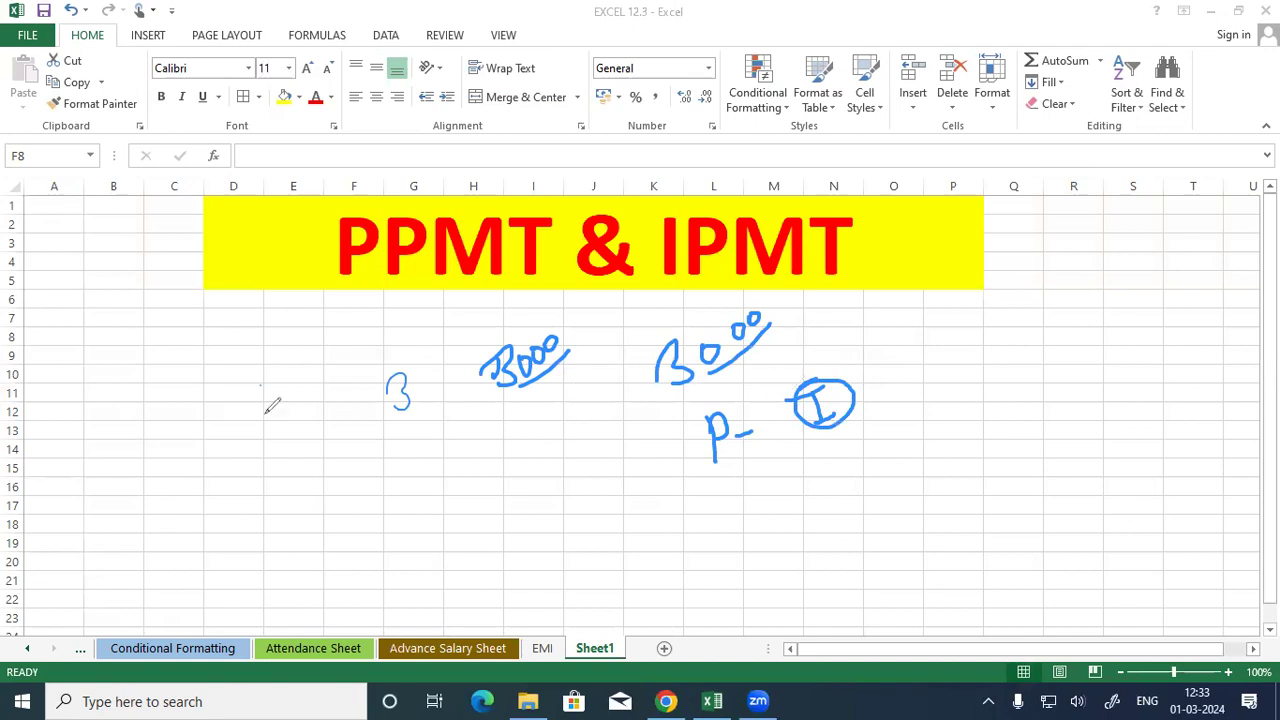
left_click(88, 491)
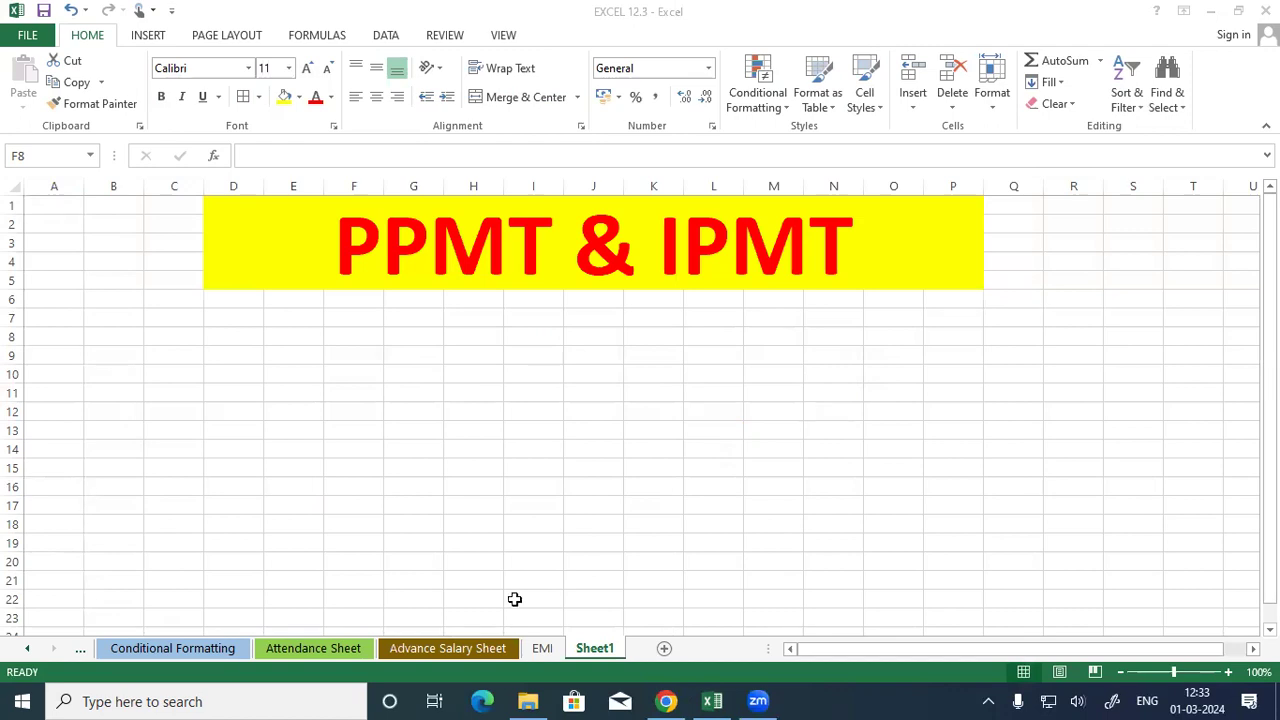
Step: Copy the Goal Seek I Phone table E19:F25 from the EMI sheet to cell C8 of Sheet1
key("ctrl+Page_Up")
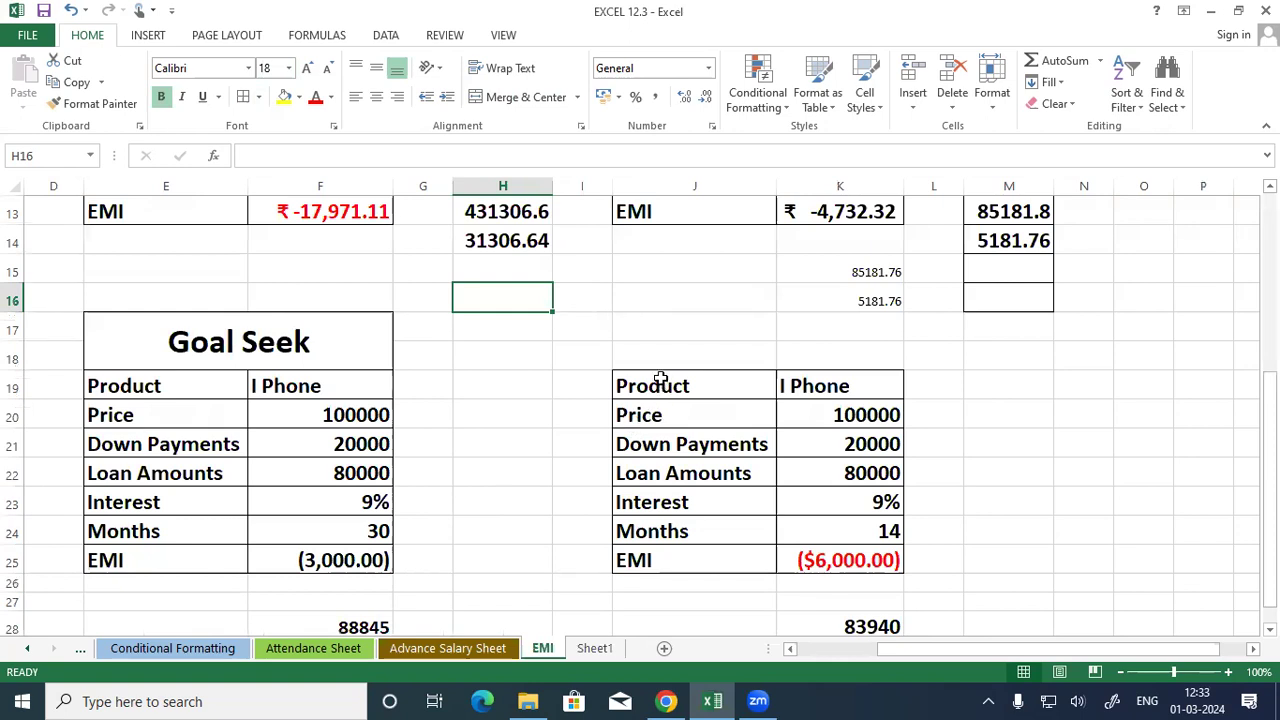
left_click_drag(123, 382, 338, 547)
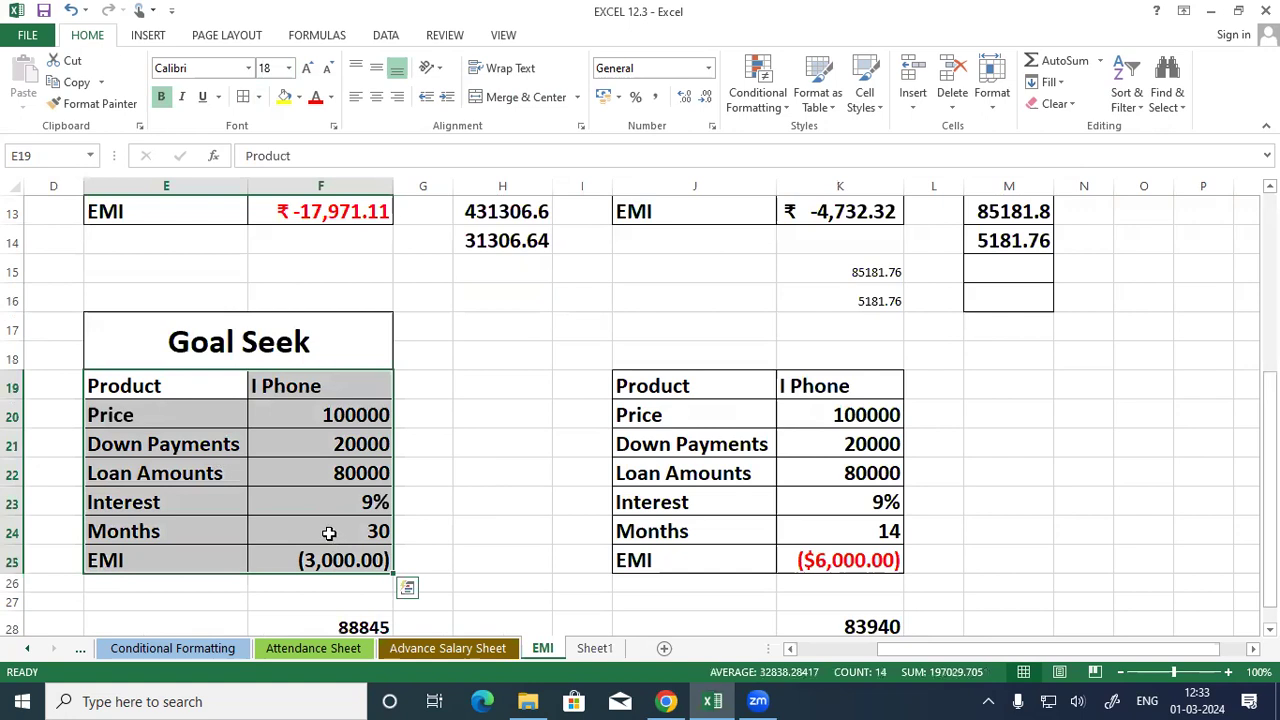
key("ctrl+c")
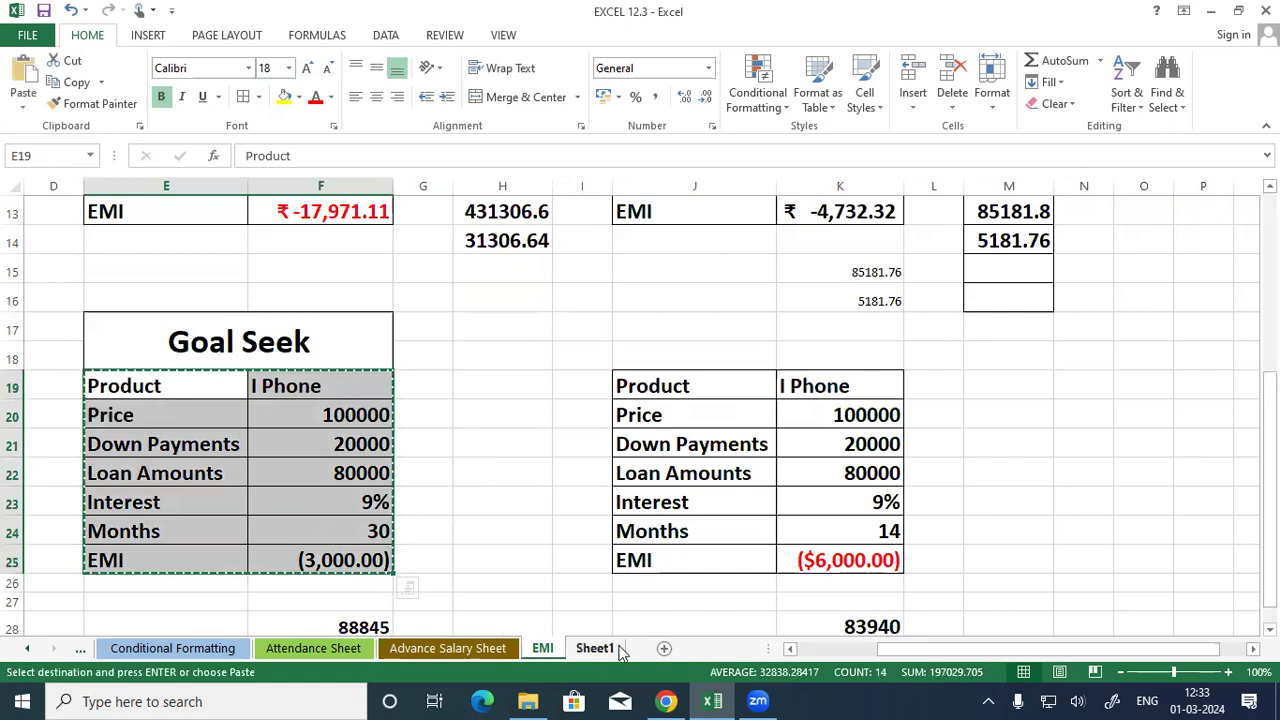
key("ctrl+Page_Down")
left_click(164, 337)
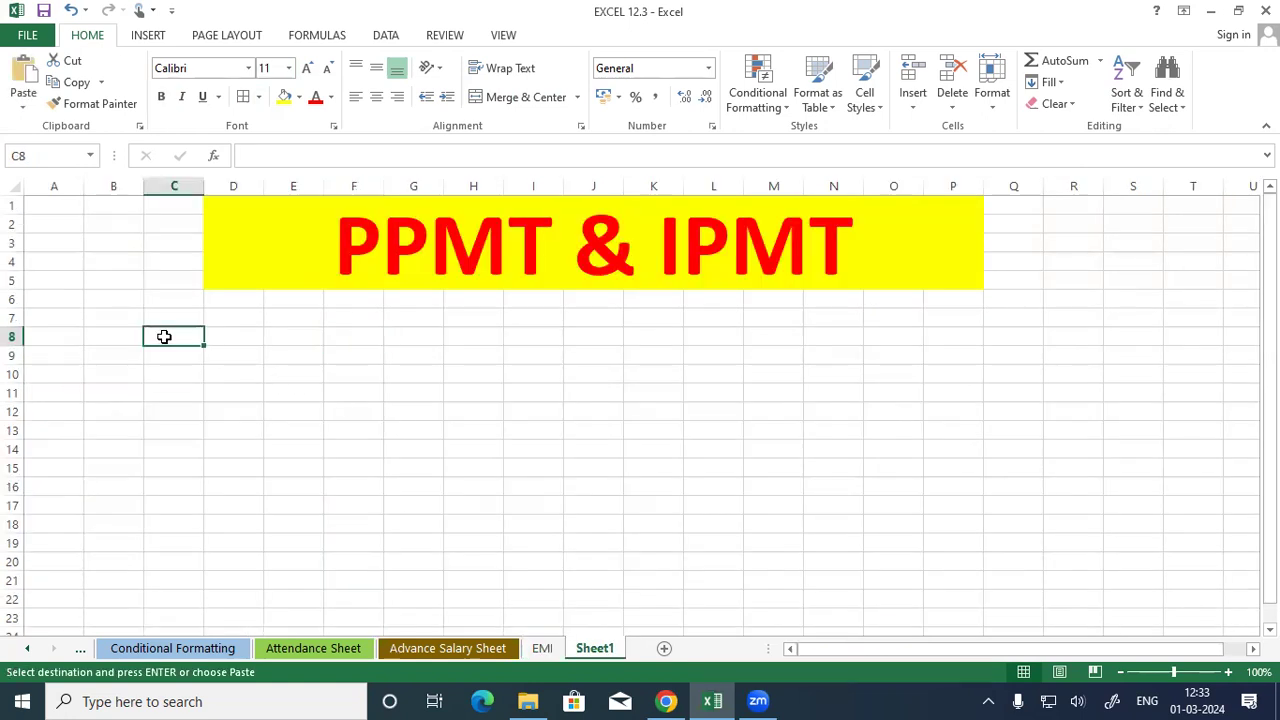
key("ctrl+v")
Step: Widen columns C and D on Sheet1 to fit the pasted table's contents
left_click_drag(169, 188, 240, 189)
double_click(263, 187)
left_click(438, 466)
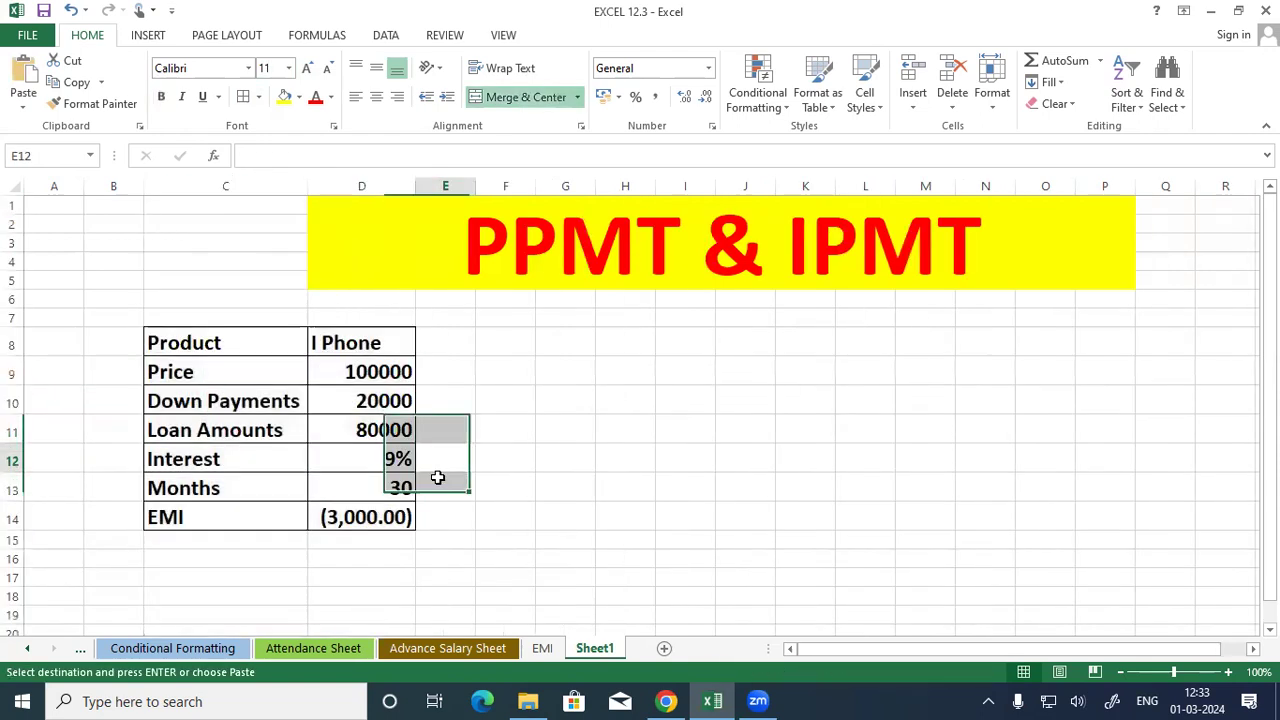
Step: Clear everything from the EMI value cell D14 and restore its formatting by copying the format of the EMI label in C14
left_click(361, 516)
left_click(1055, 103)
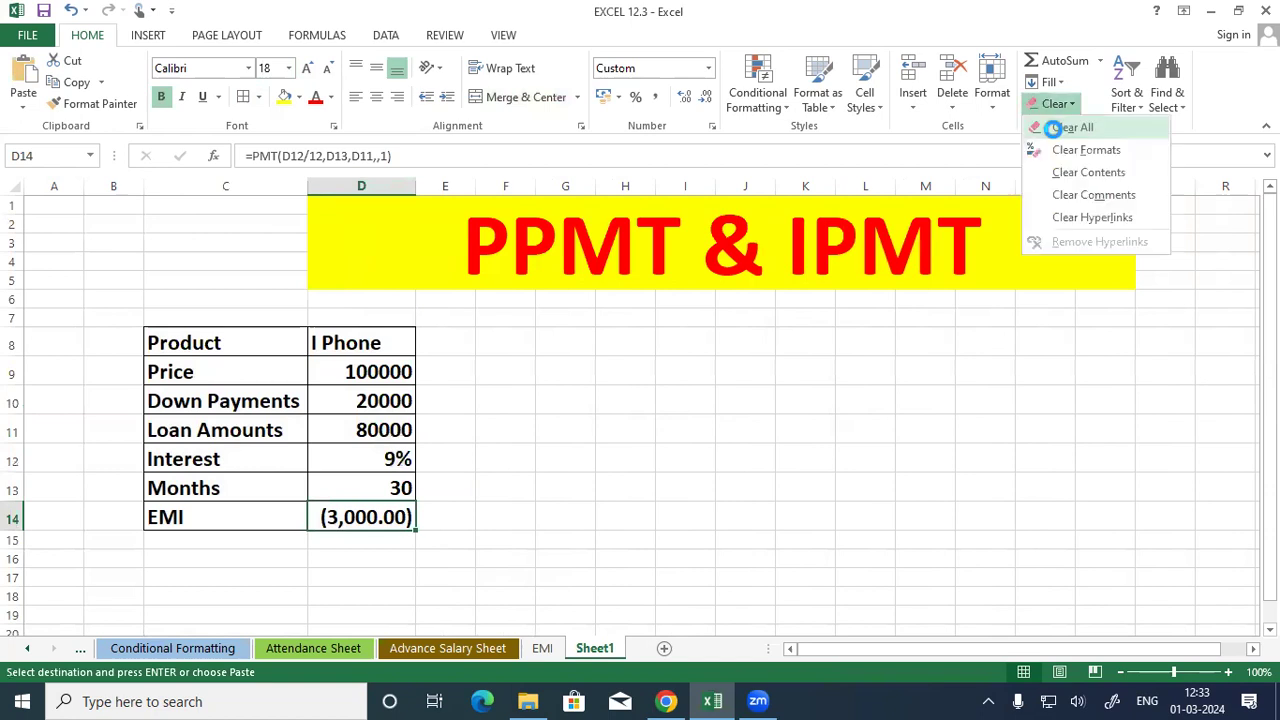
left_click(1050, 126)
left_click(200, 516)
left_click(95, 103)
left_click(405, 516)
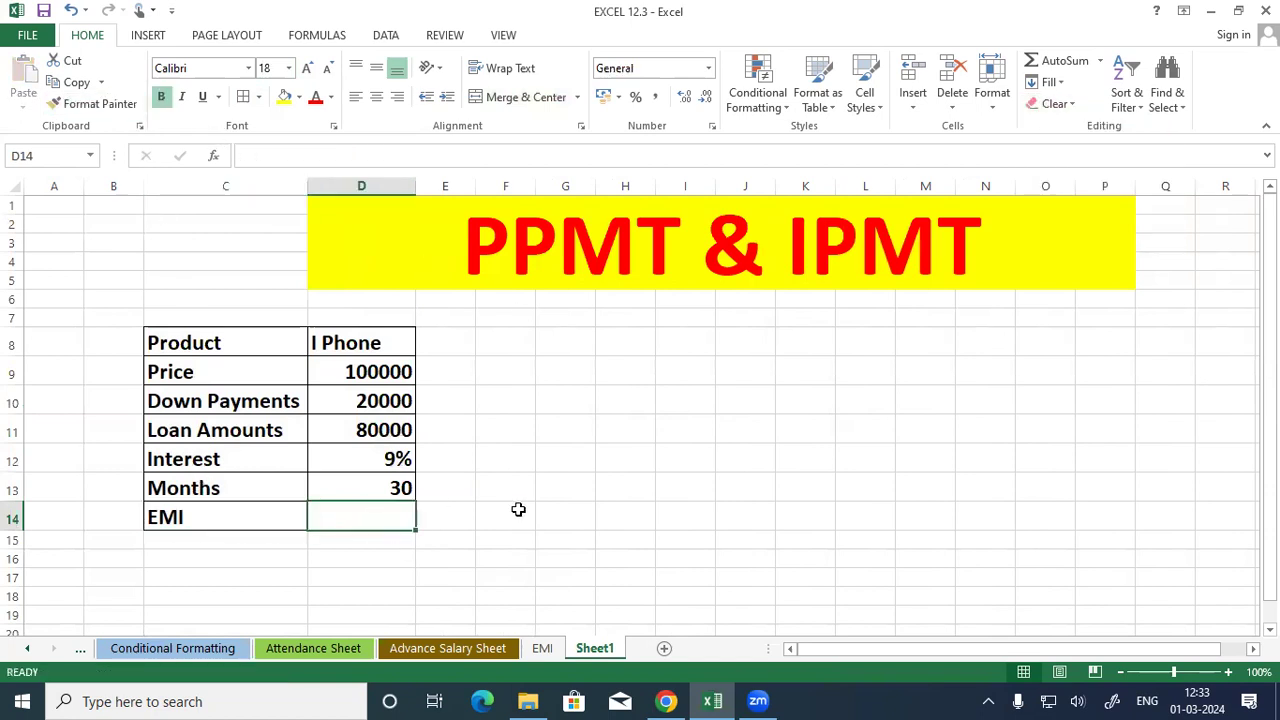
Step: Start a PMT formula in the I Phone table's EMI cell D14
type("=")
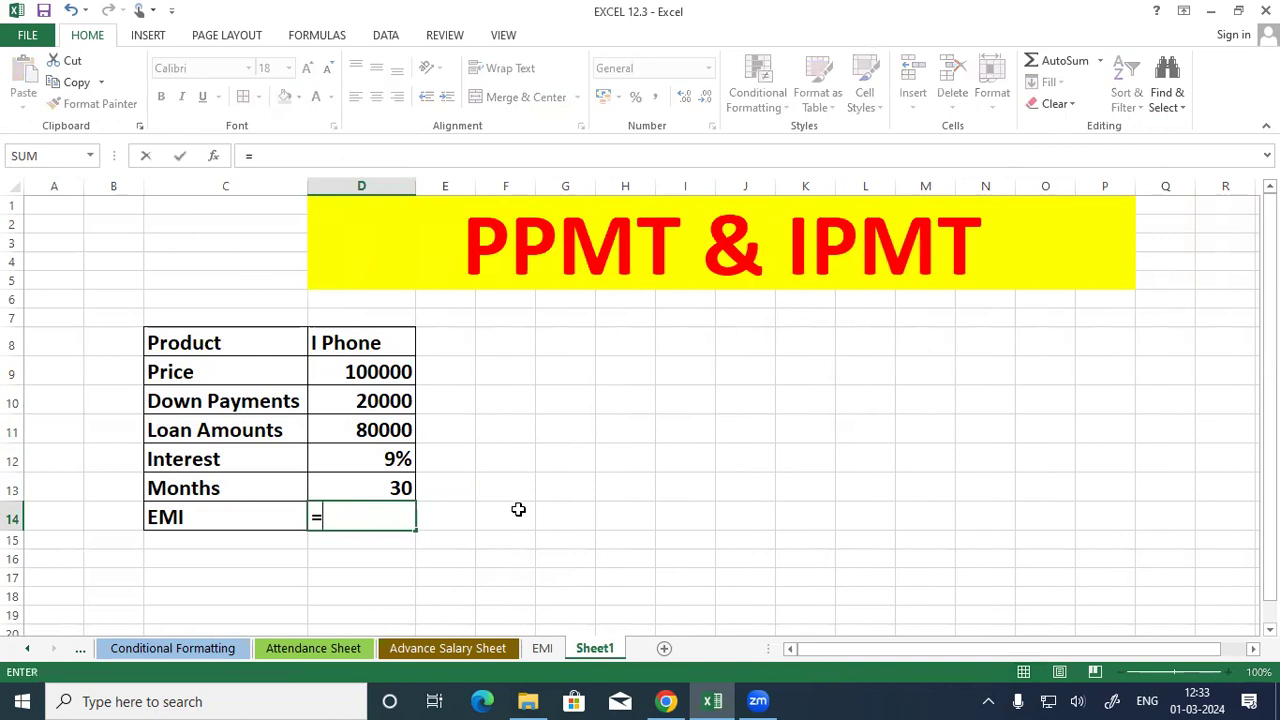
type("pm")
key("BackSpace")
type("pm")
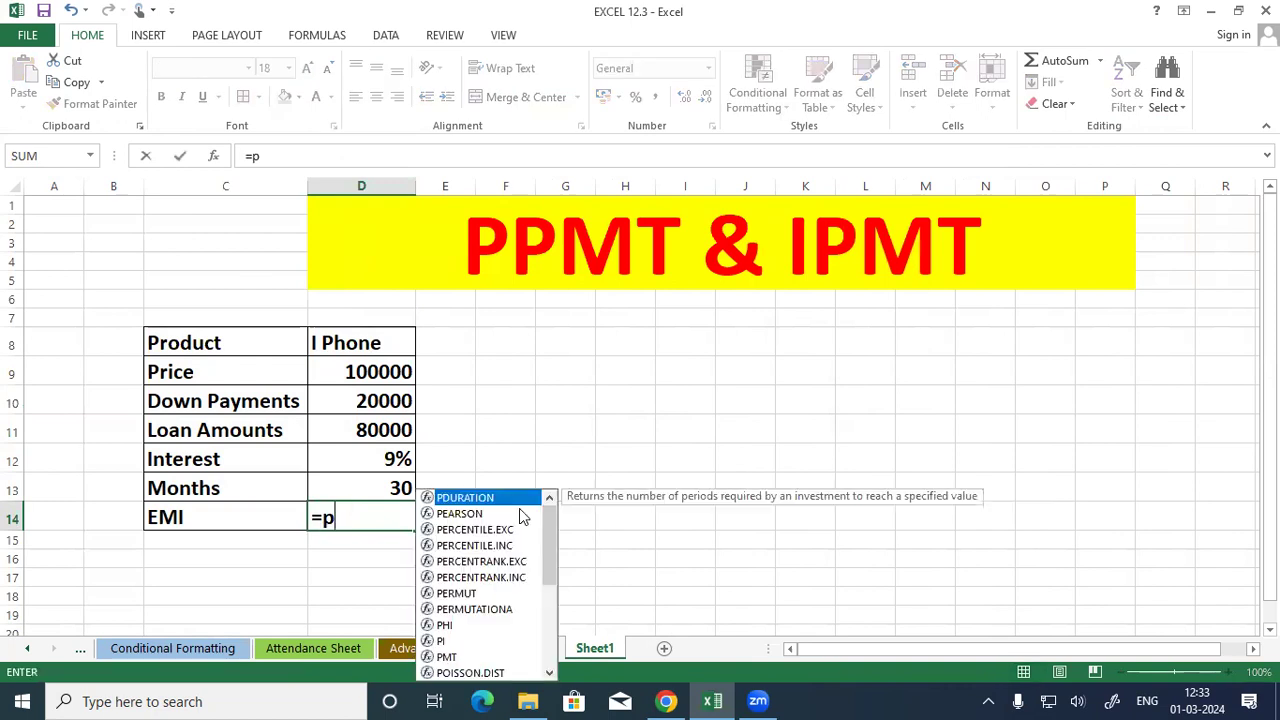
key("Tab")
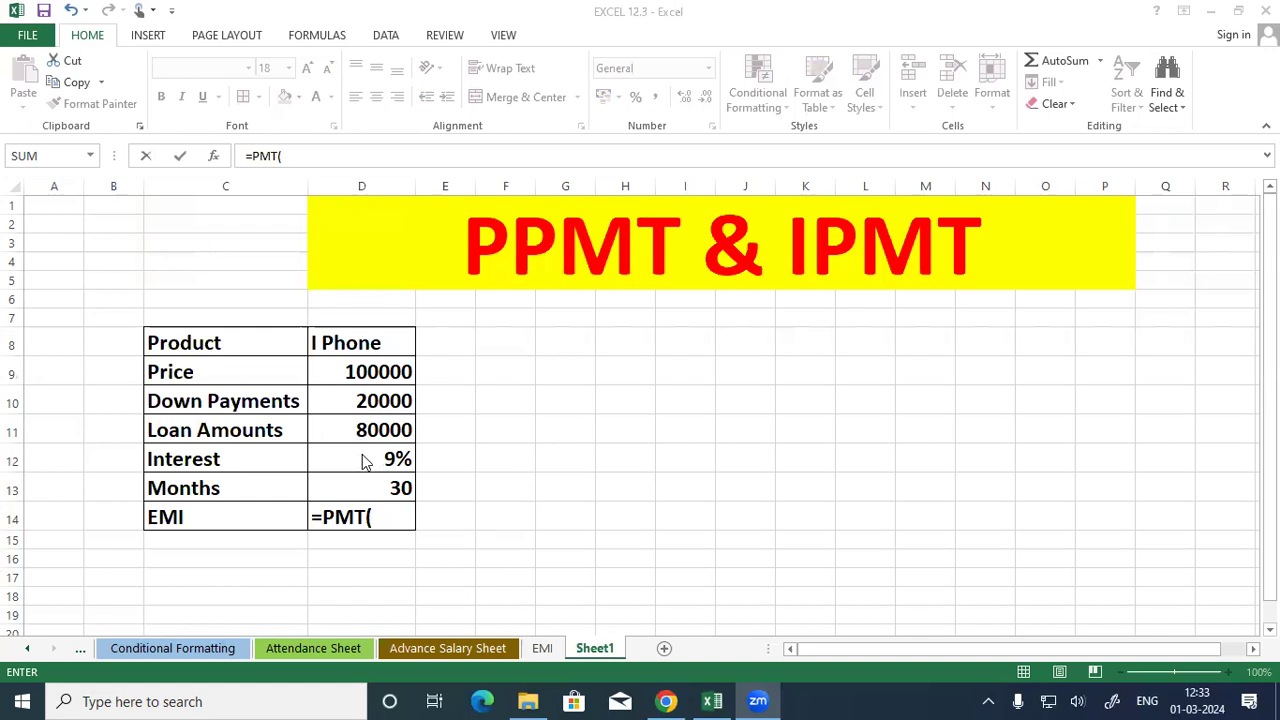
left_click(376, 516)
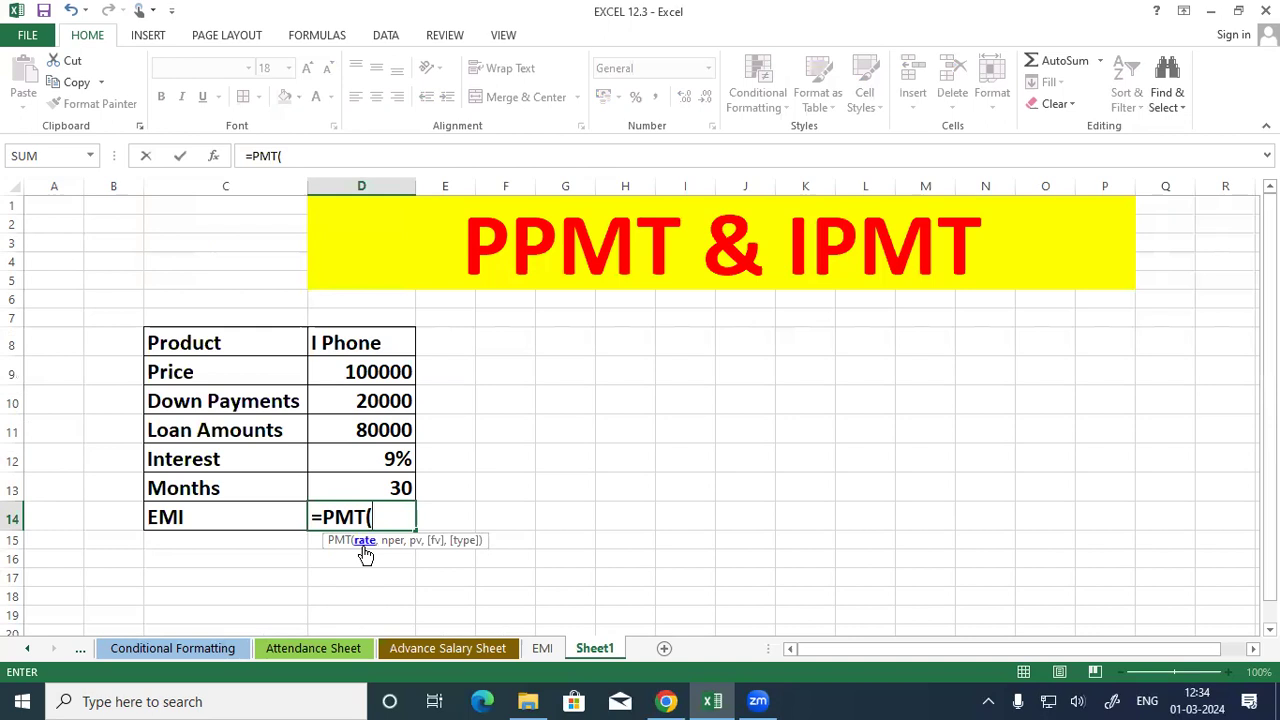
left_click(393, 462)
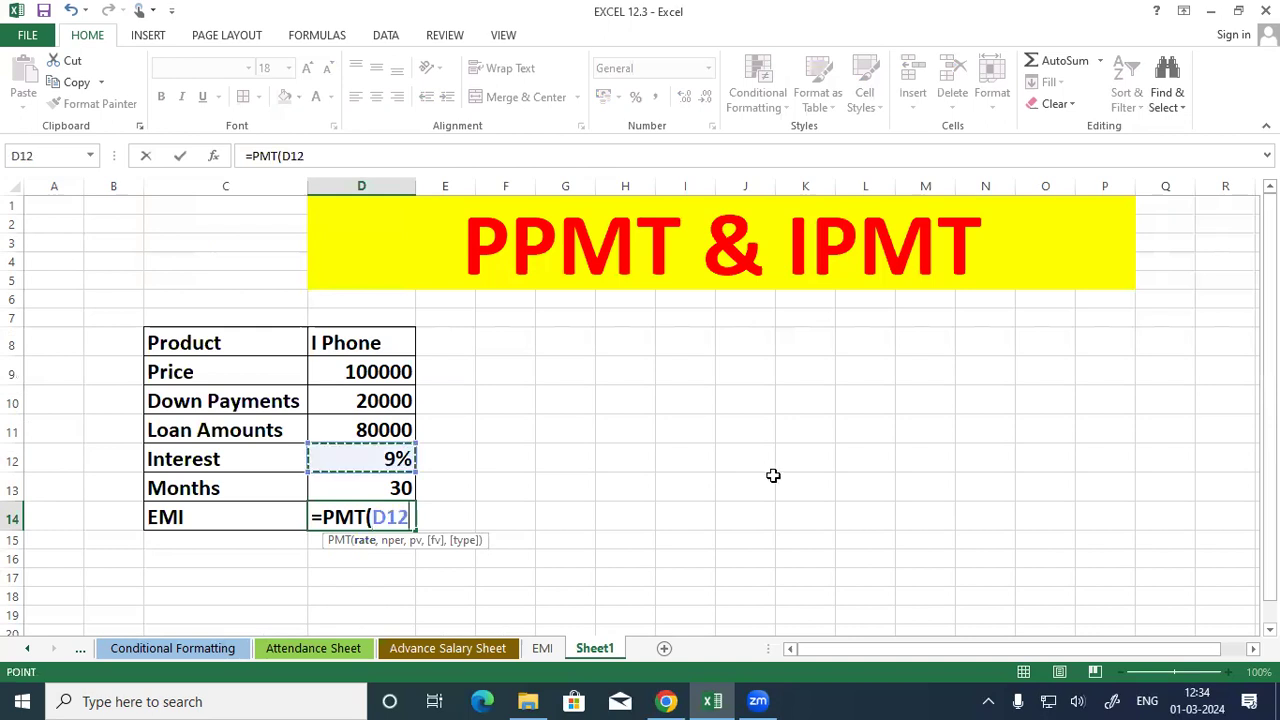
type("/12")
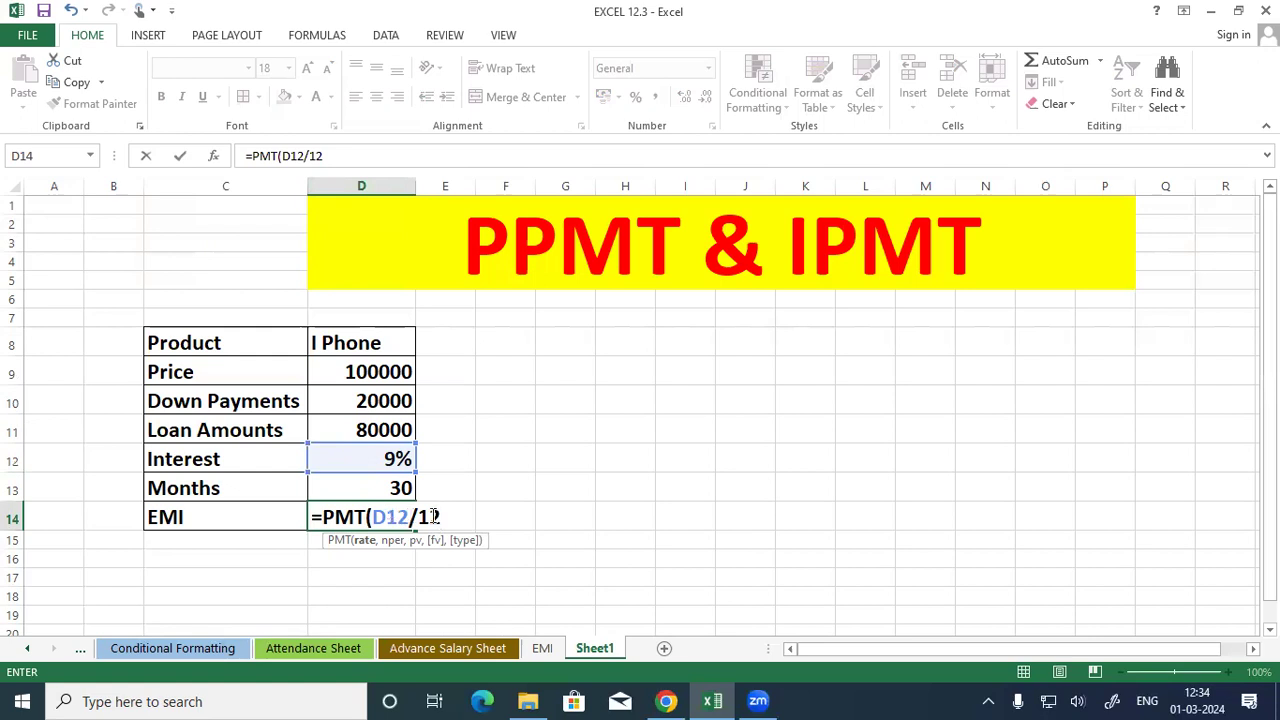
key("BackSpace")
key("BackSpace")
key("BackSpace")
key("BackSpace")
key("BackSpace")
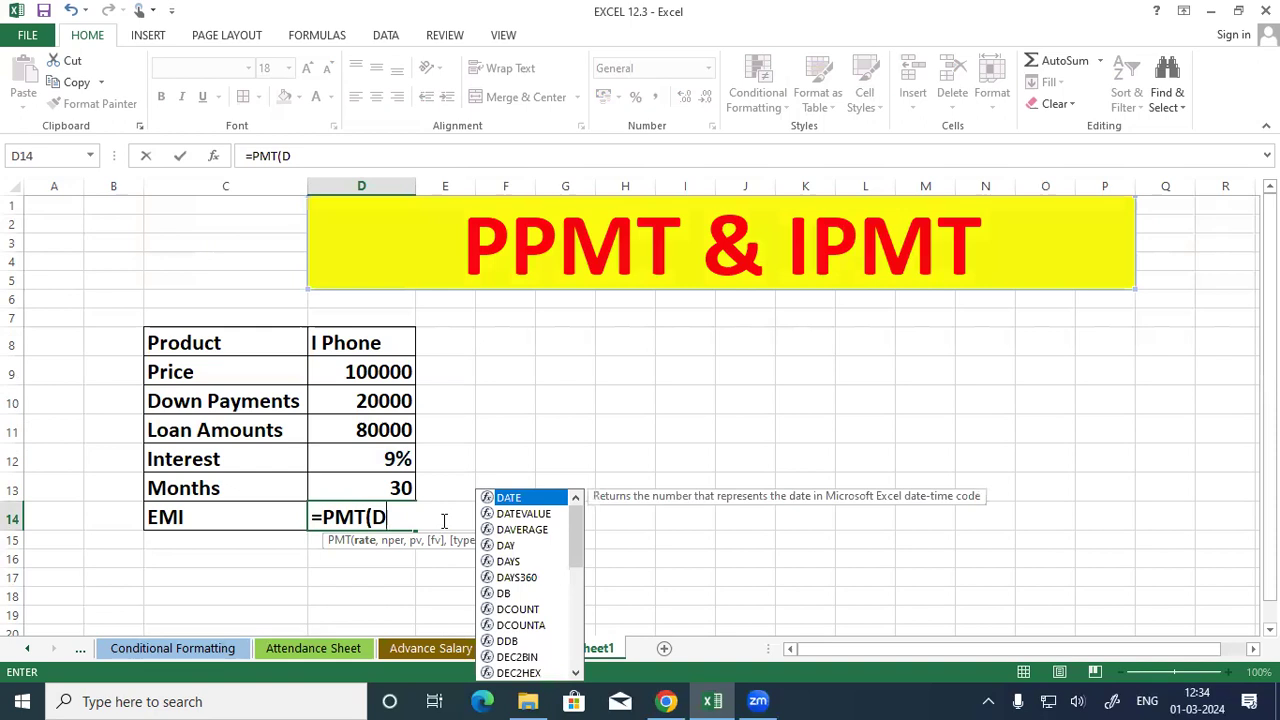
key("BackSpace")
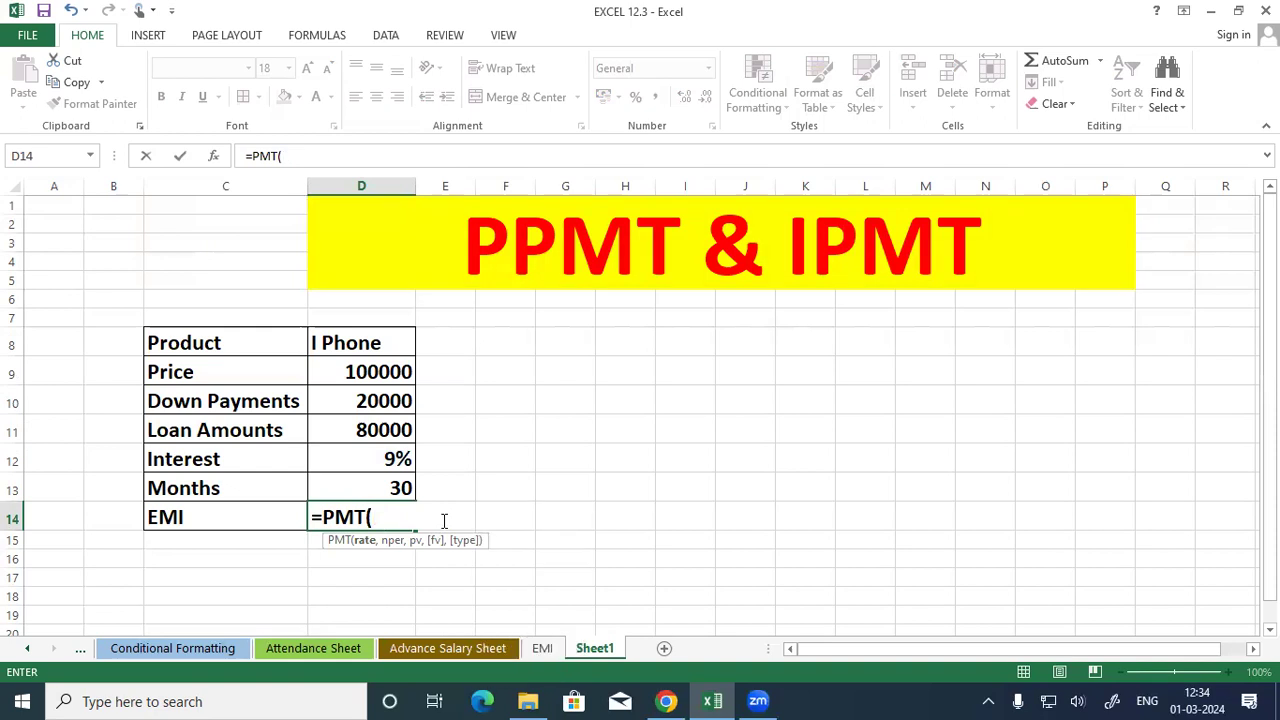
Step: Complete the EMI formula in D14 as =PMT(D12/12,D13,D11,,1)
type("D12")
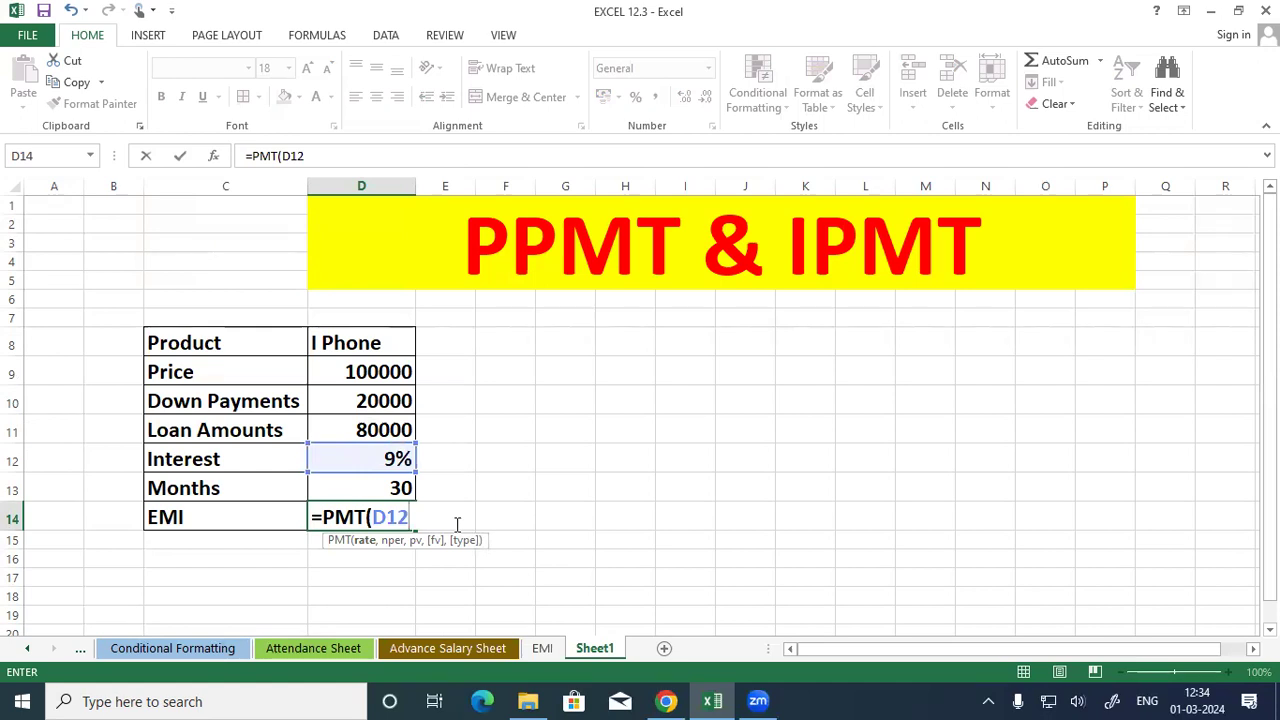
type("/12,")
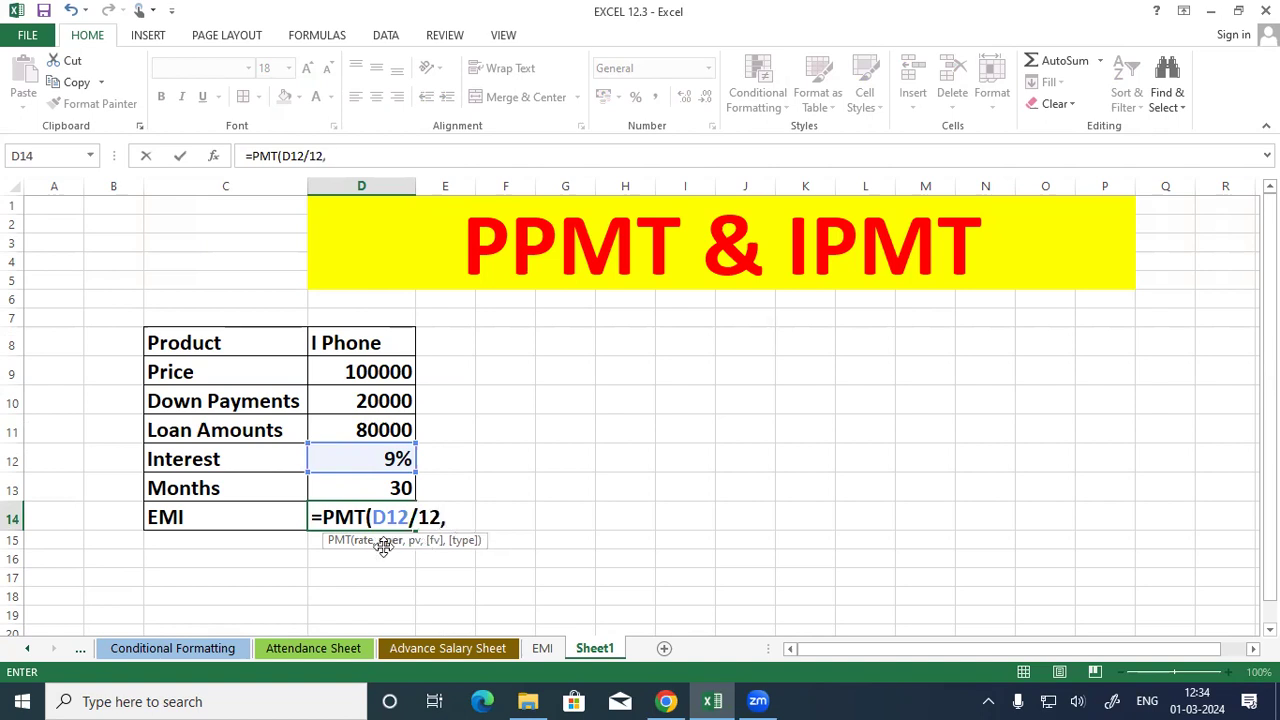
left_click(351, 483)
type(",")
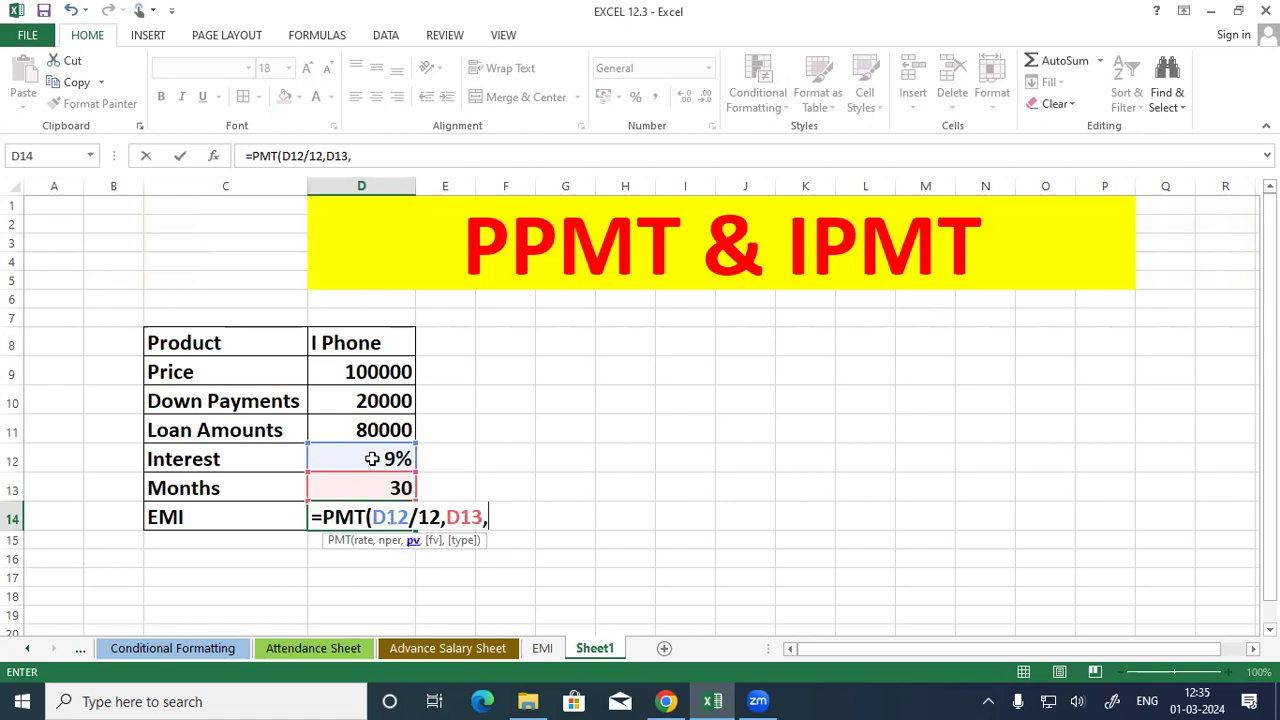
left_click(366, 429)
type(",")
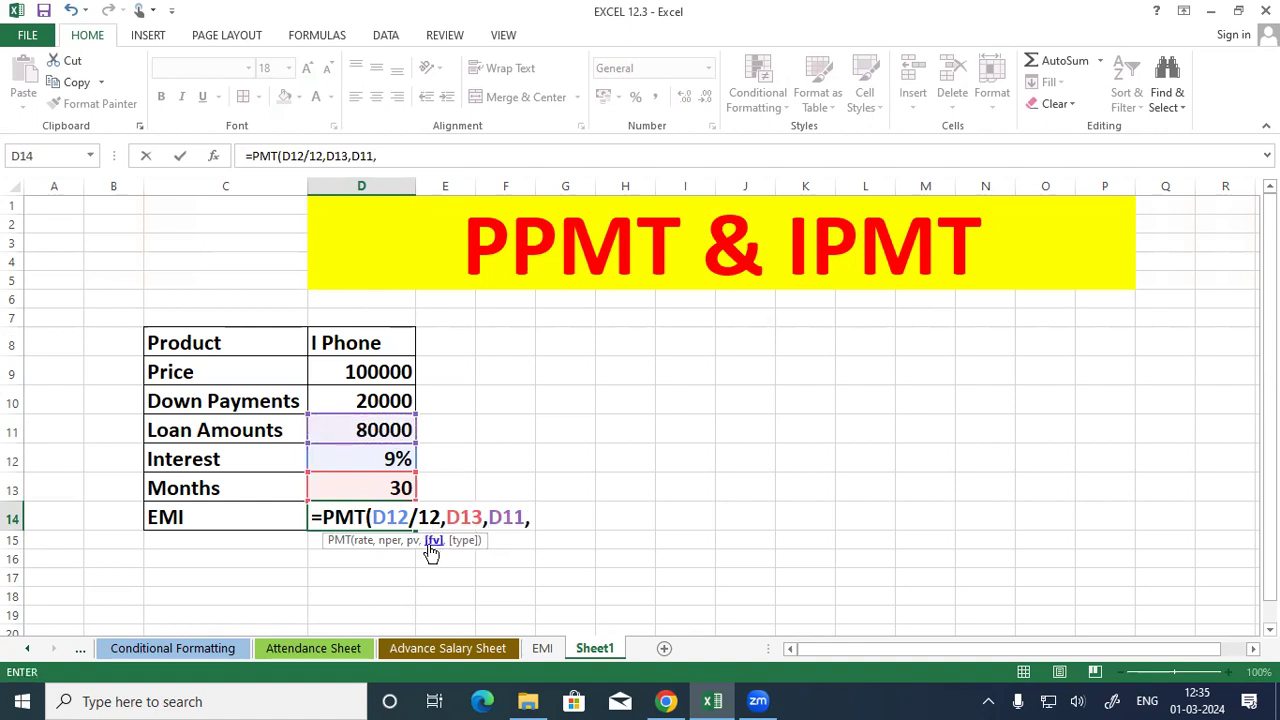
type(",")
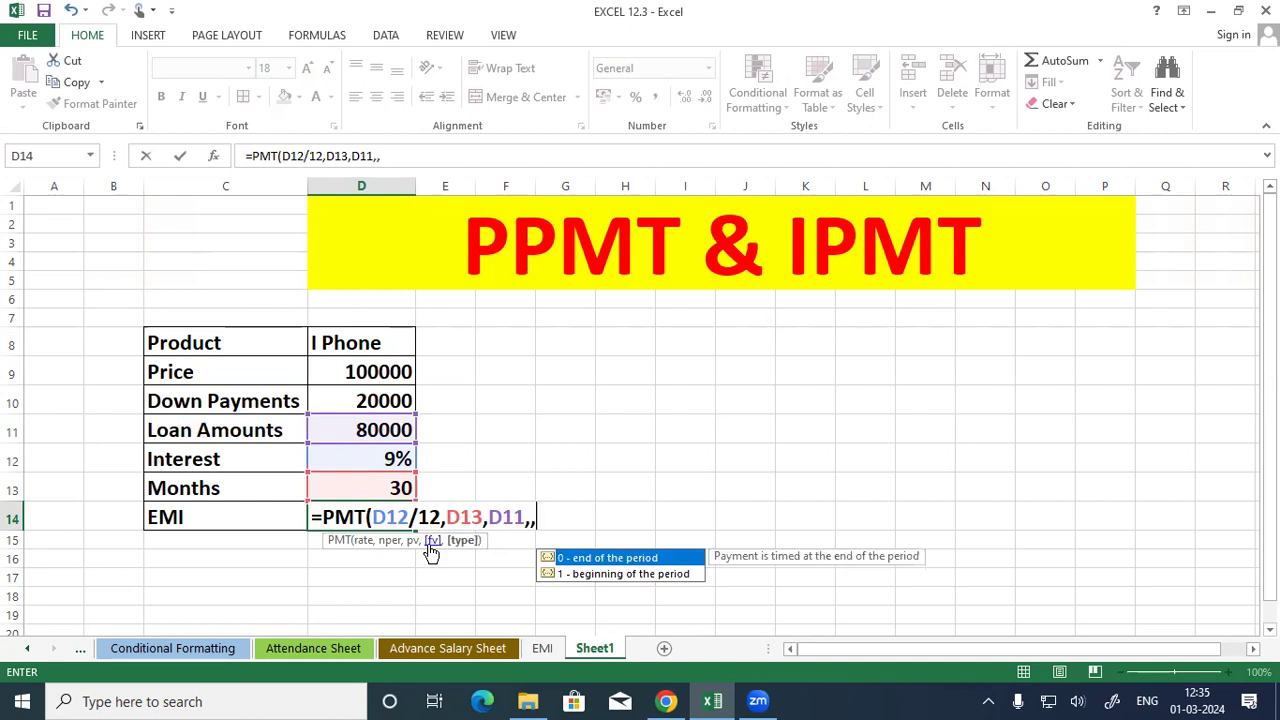
type("1)")
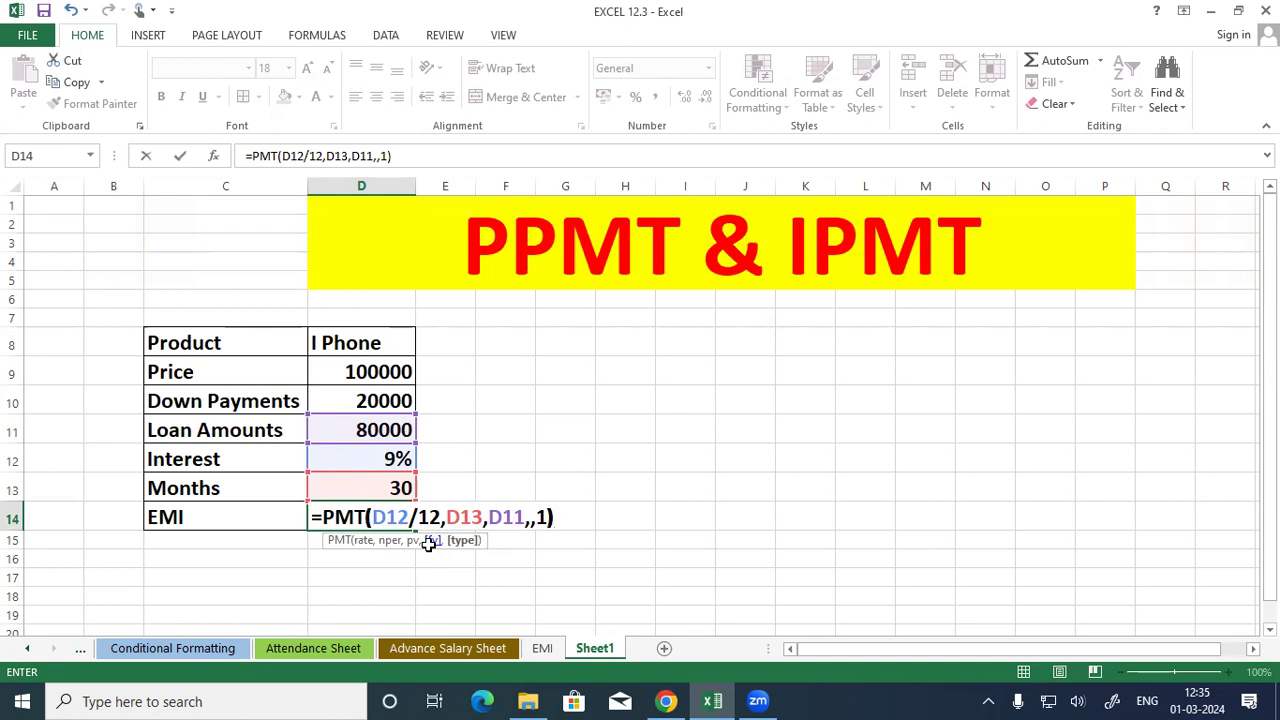
key("Return")
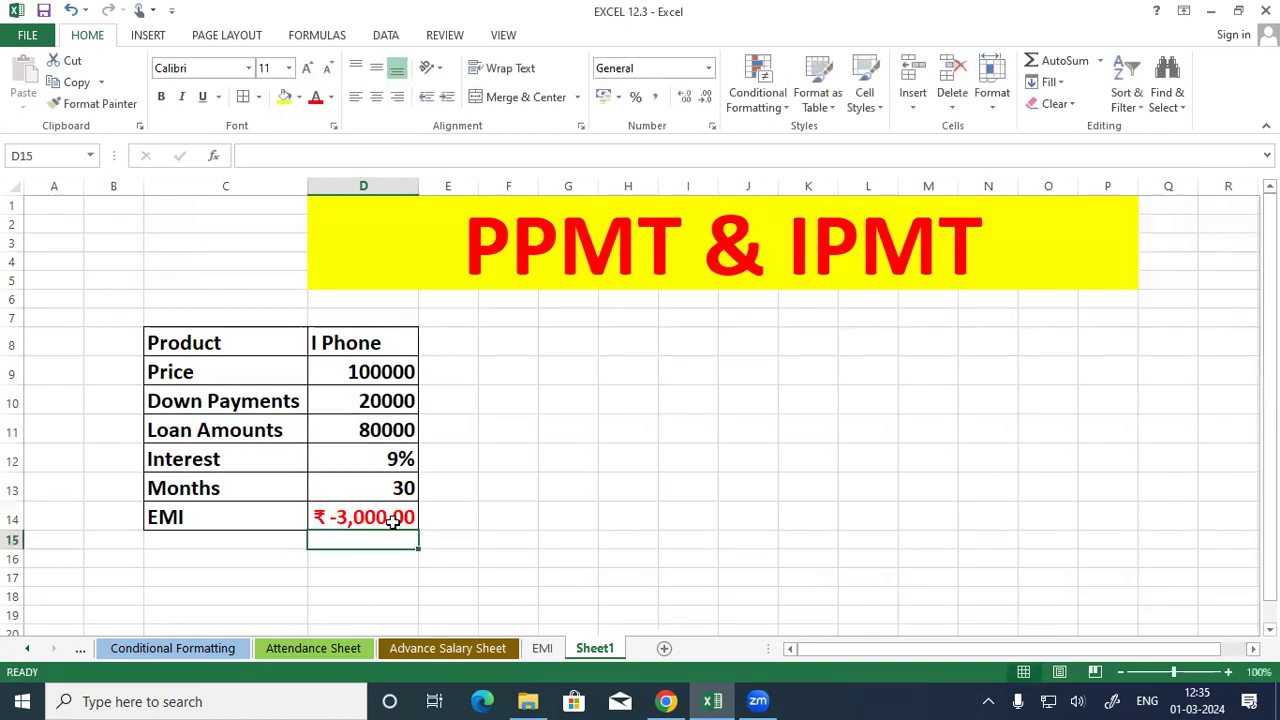
Step: Set the number of months in the I Phone table's cell D13 to 24
left_click(393, 522)
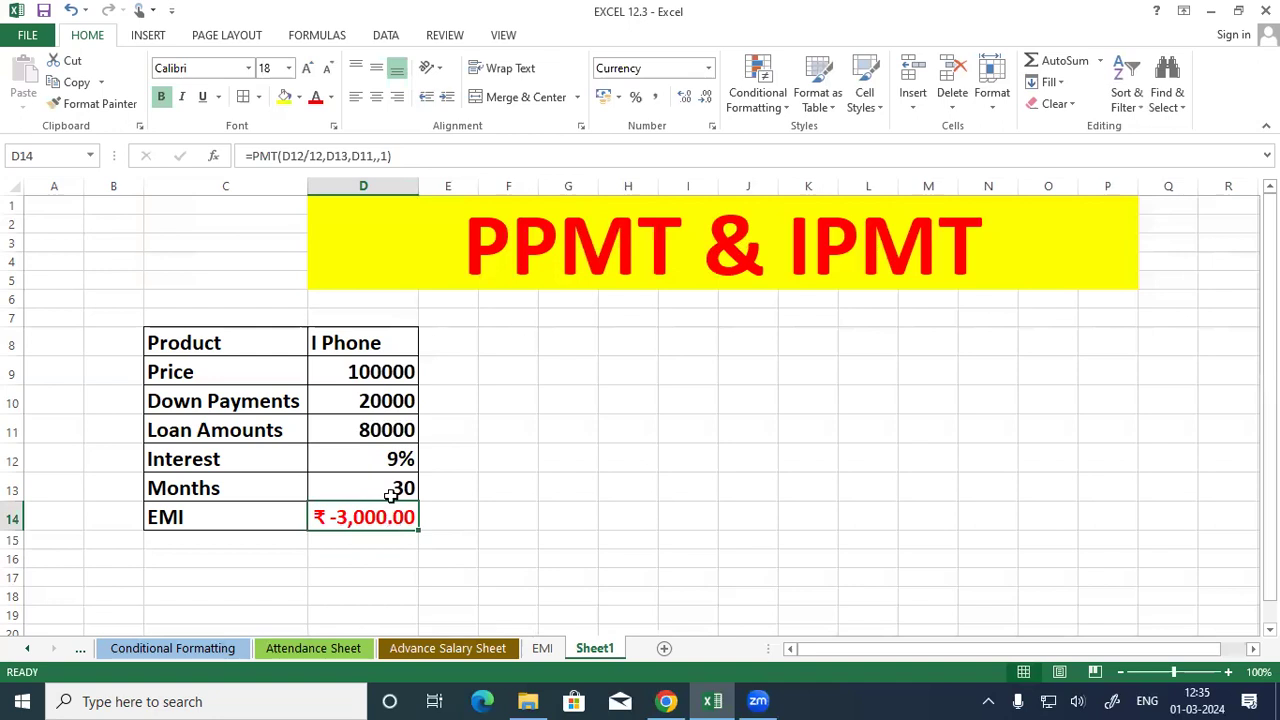
left_click(397, 488)
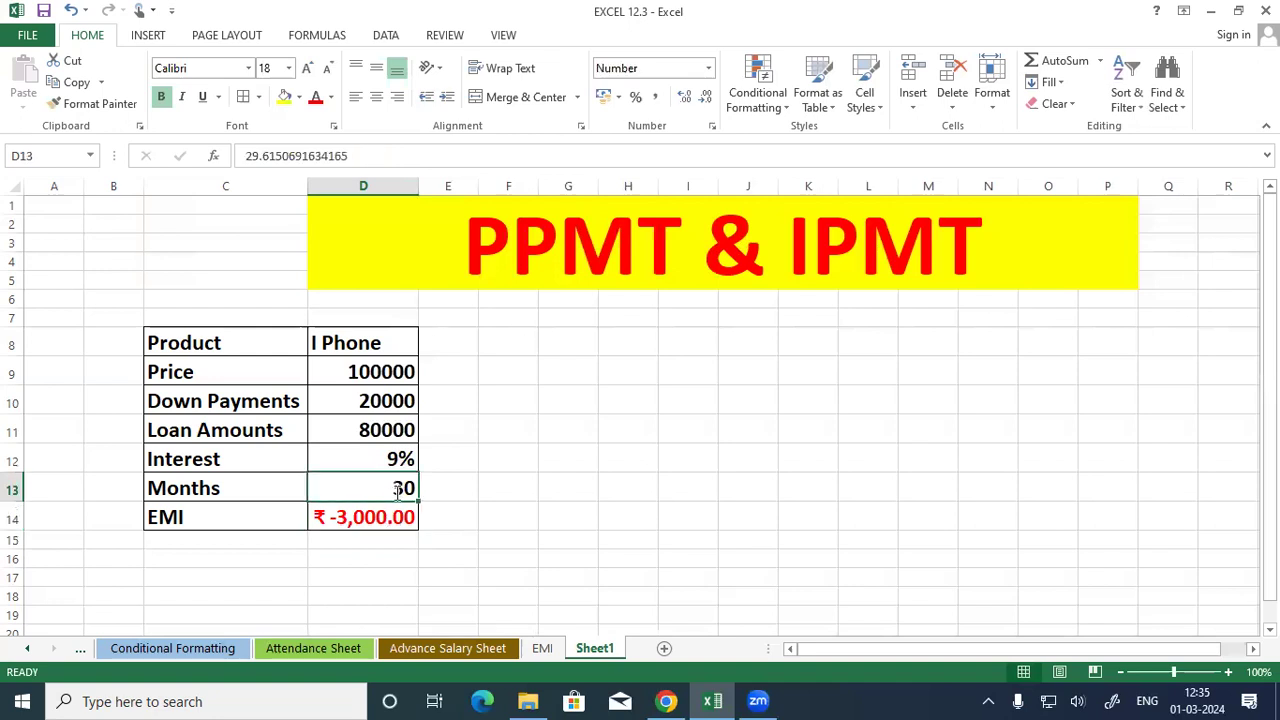
type("5")
key("BackSpace")
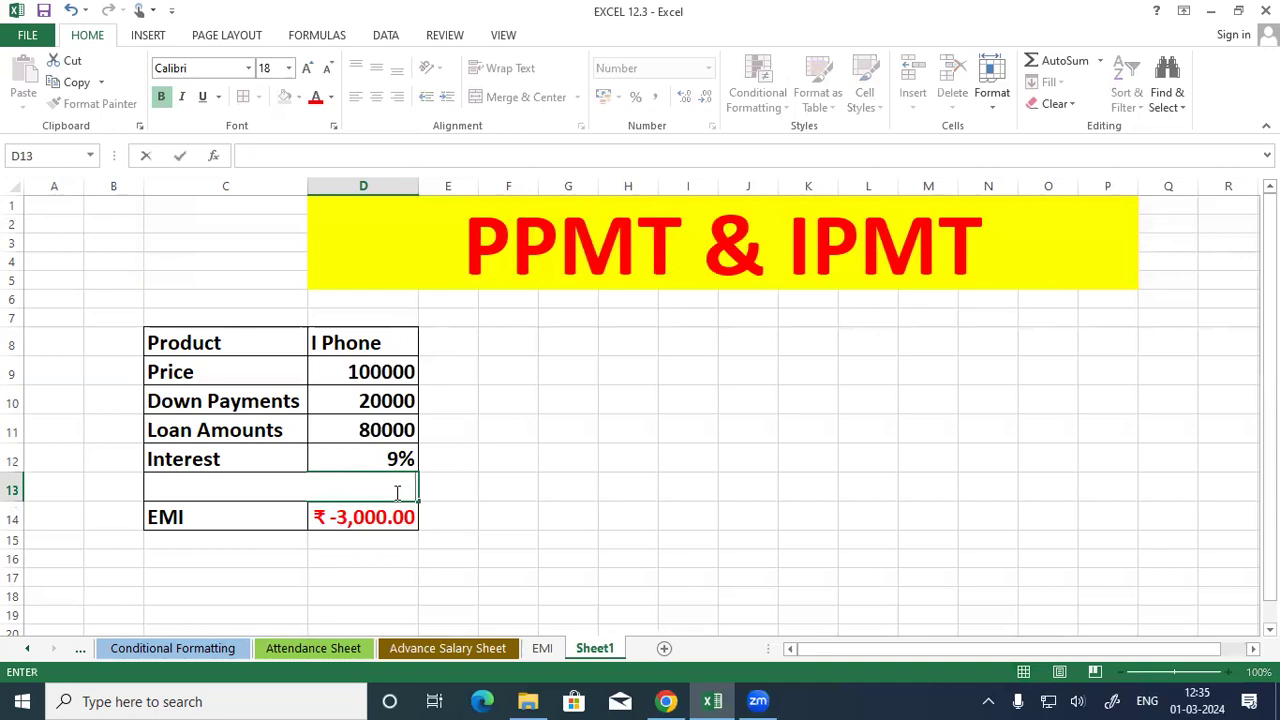
type("24")
key("Return")
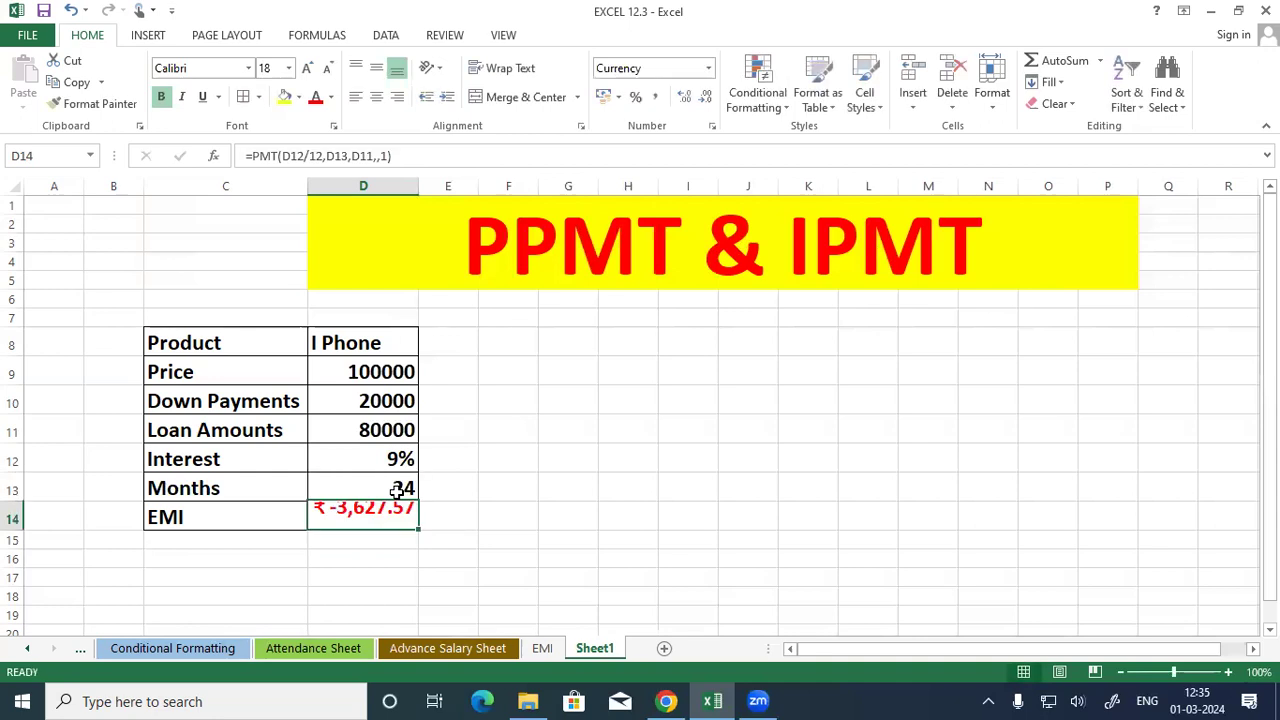
left_click(452, 538)
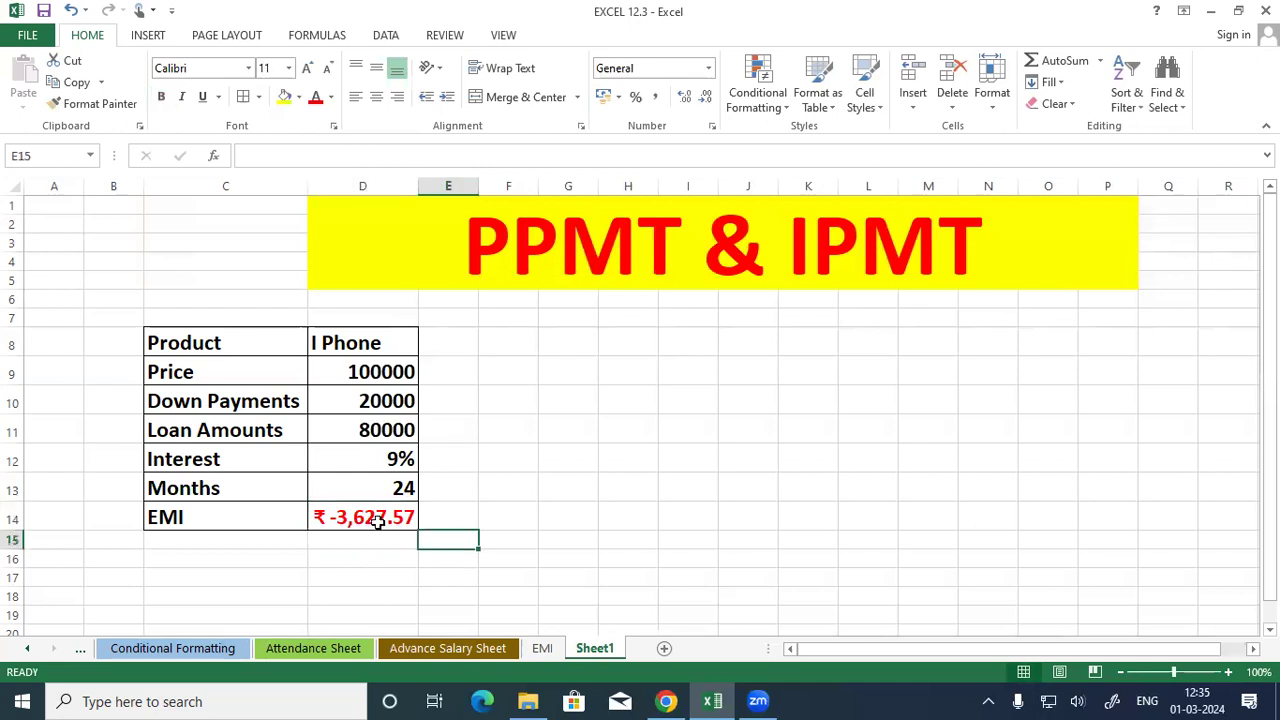
Step: Select the EMI value in D14 and circle it with on-screen ink
left_click(378, 521)
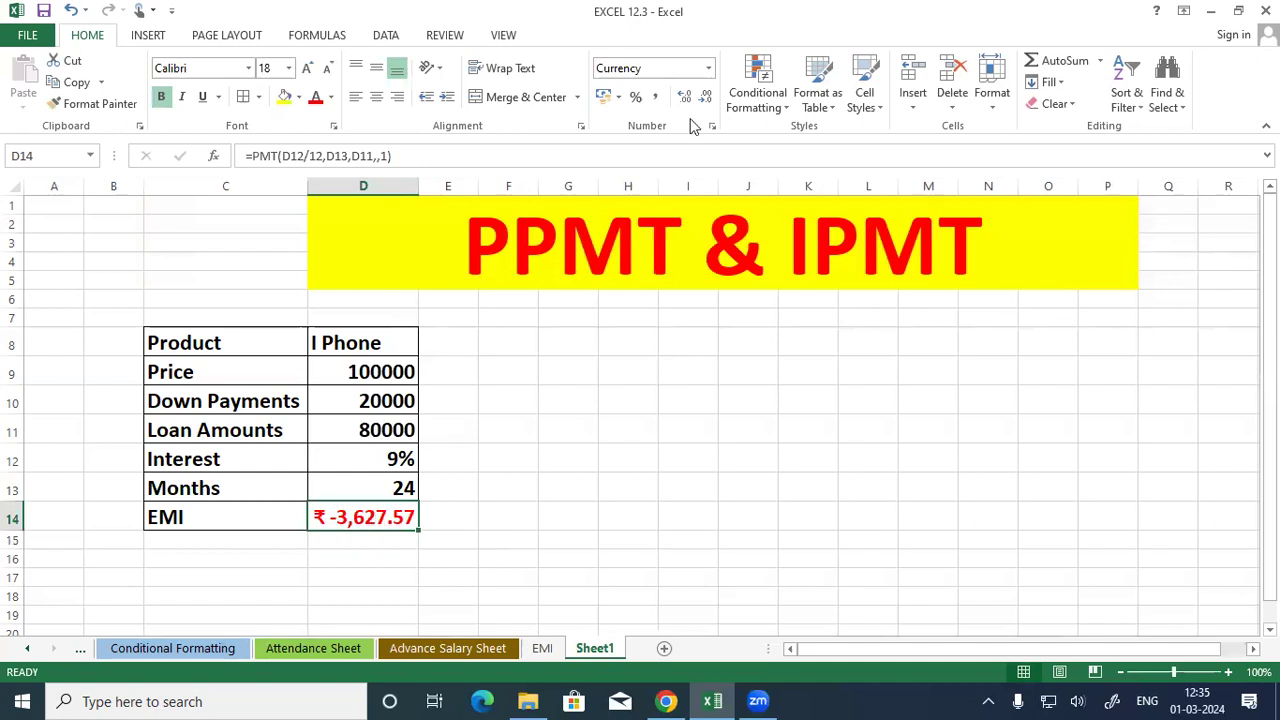
mouse_move(320, 503)
left_mouse_down()
mouse_move(366, 543)
mouse_move(425, 512)
mouse_move(347, 483)
left_mouse_up()
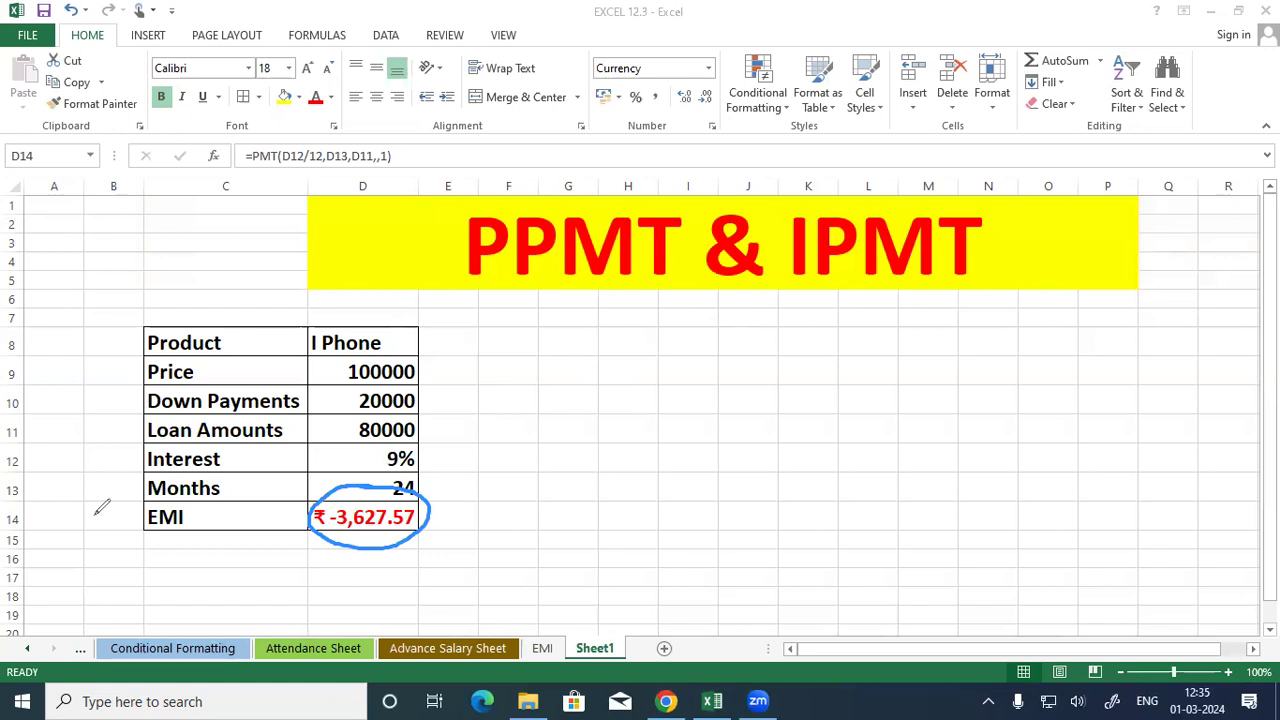
Step: Enter the headings MONTHS, PPMT and IPMT in cells G8, H8 and I8
left_click(587, 339)
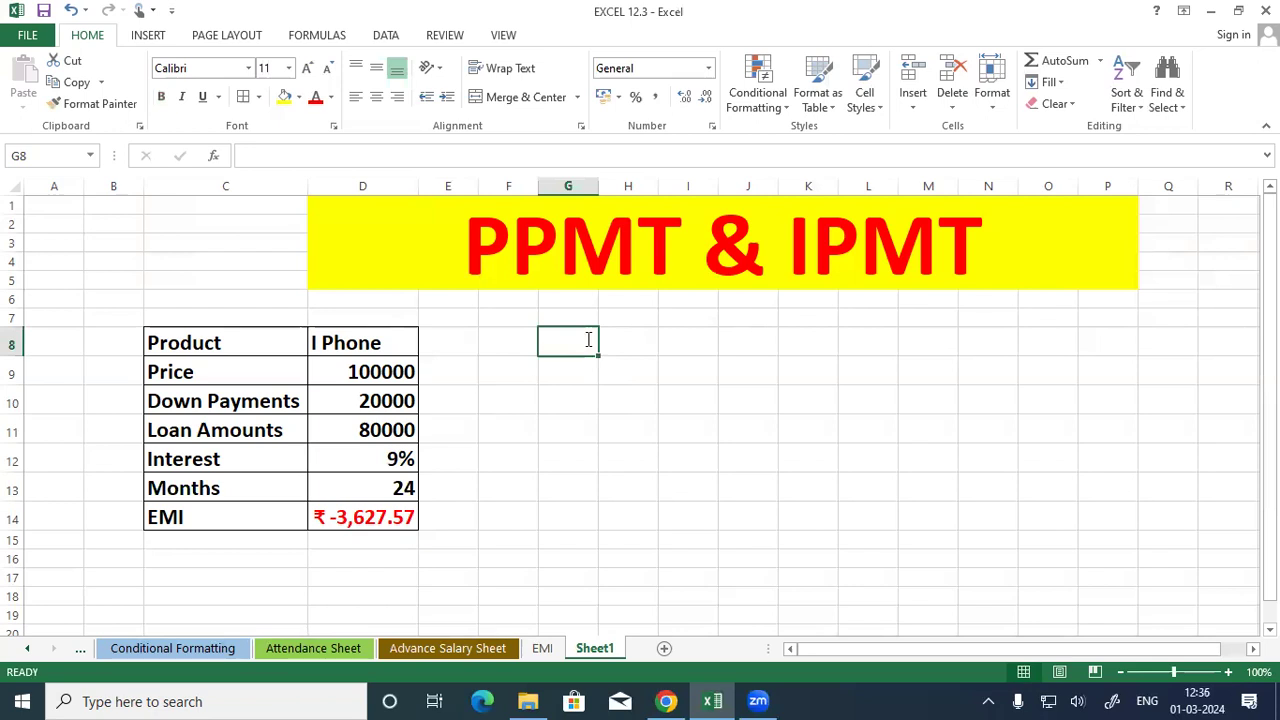
type("mONTH")
key("BackSpace")
key("BackSpace")
key("BackSpace")
key("BackSpace")
key("BackSpace")
type("MONTH")
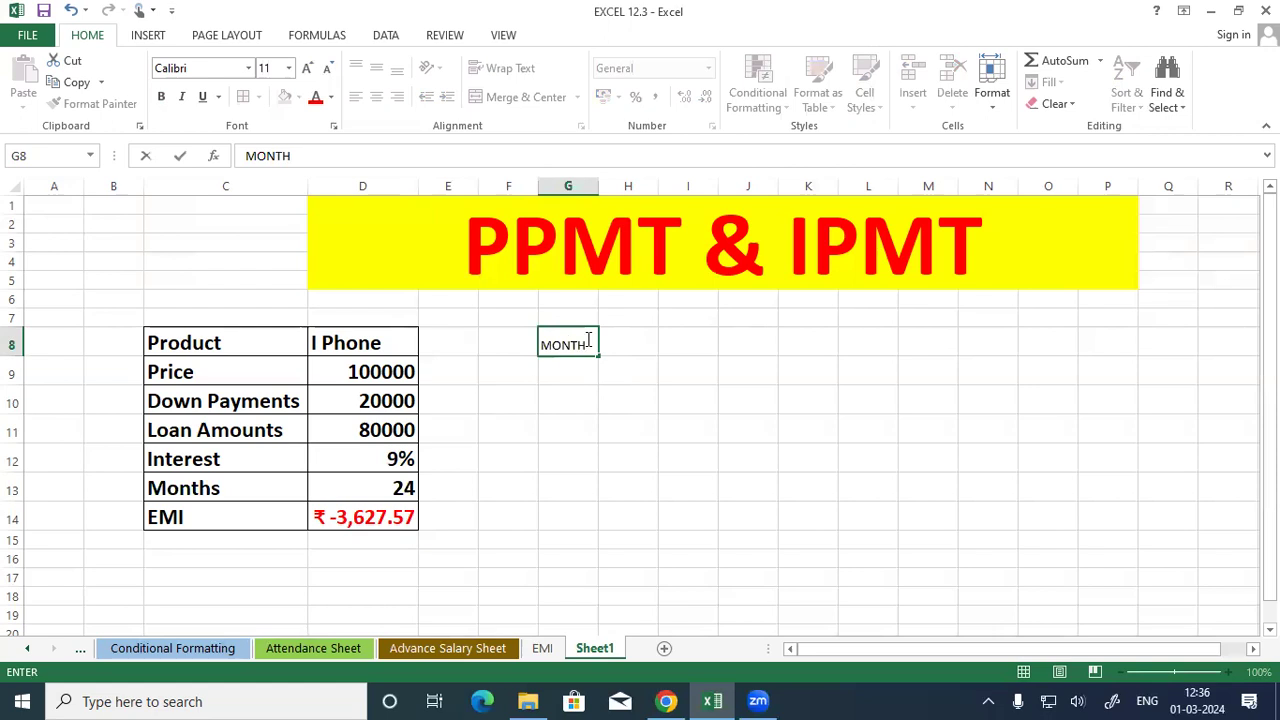
type("S")
left_click(616, 341)
type("PPMT")
key("Tab")
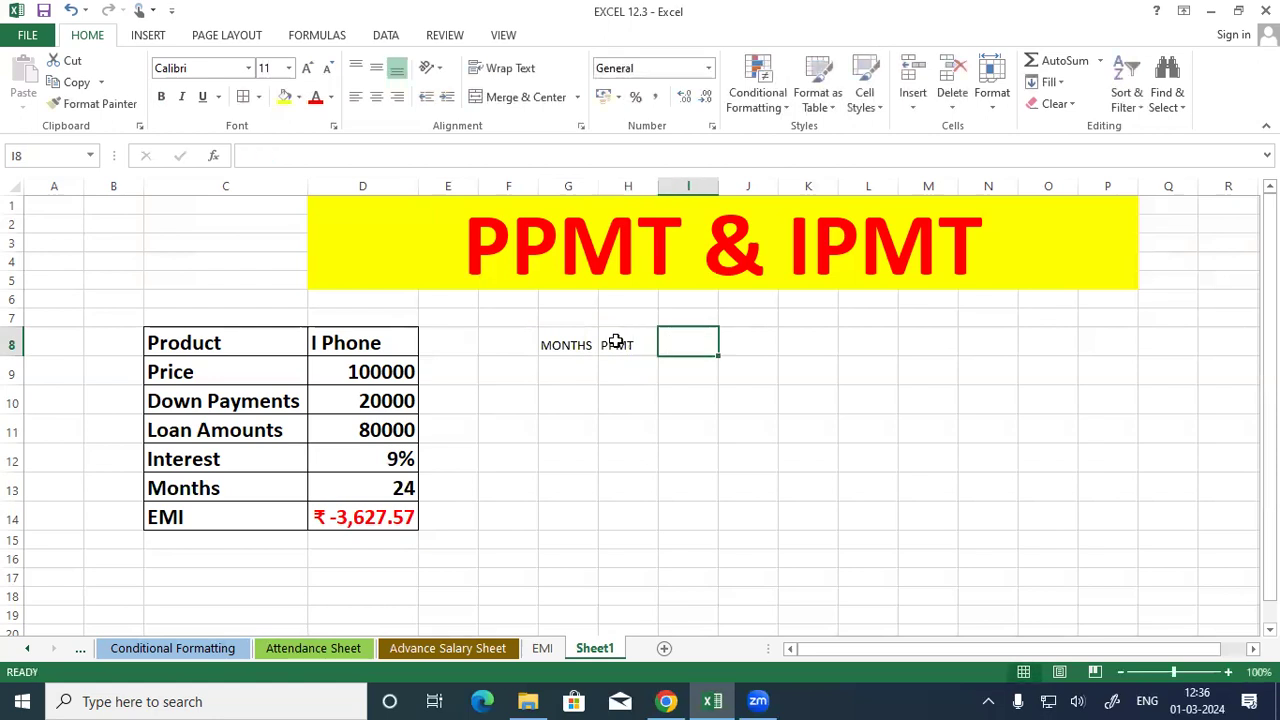
type("IPMT")
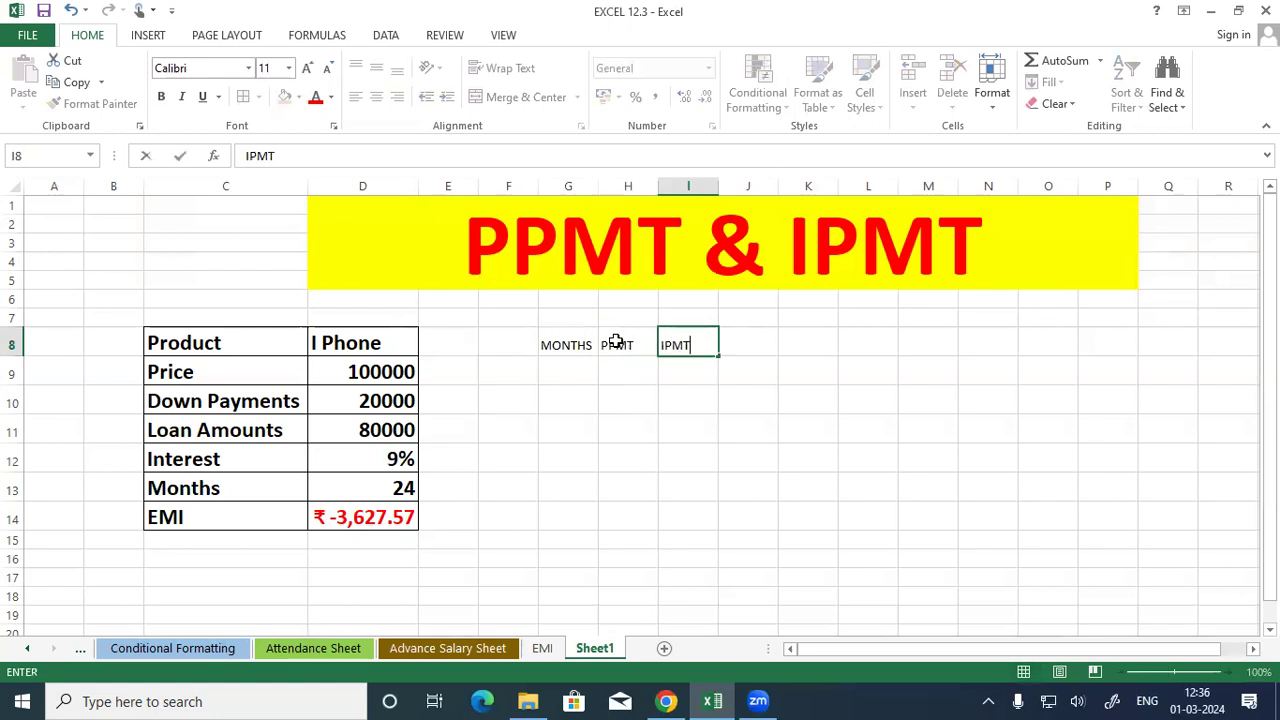
left_click(645, 373)
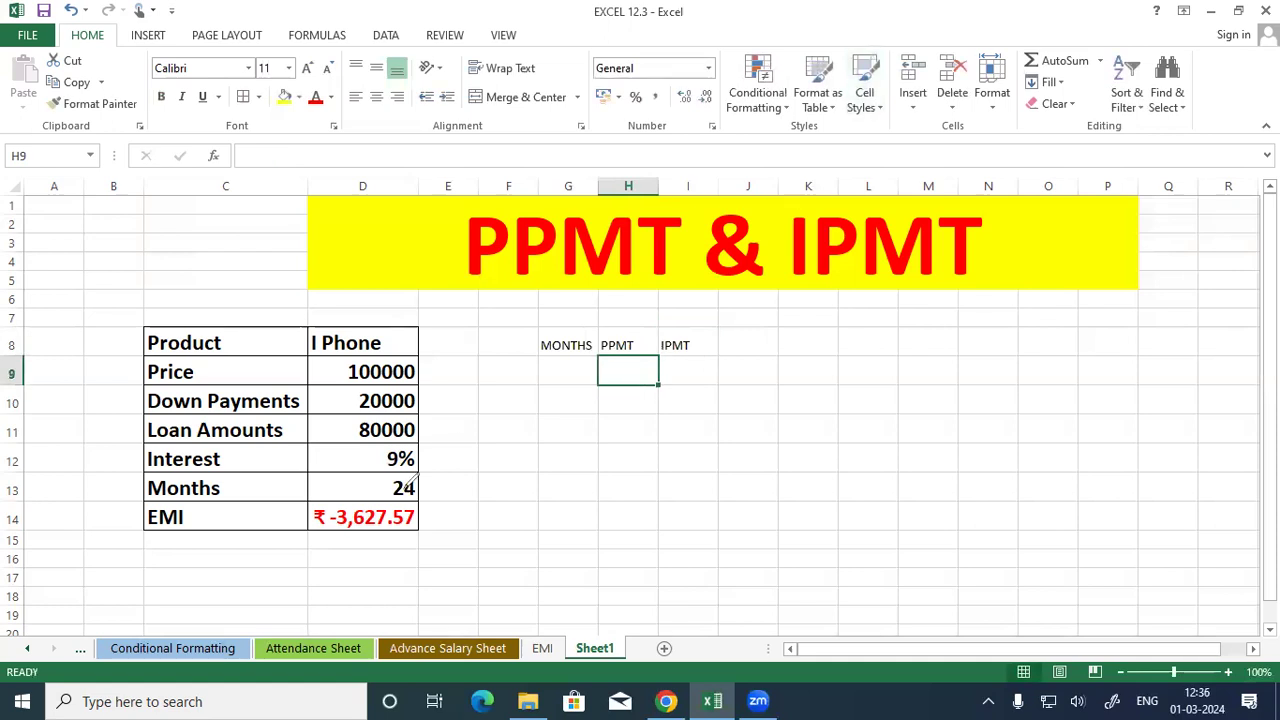
Step: Annotate the screen: underline the EMI, write 3000 and 627 as its underlined parts, and box the cells below PPMT, IPMT and the next column
key("ctrl+2")
left_click_drag(340, 532, 378, 537)
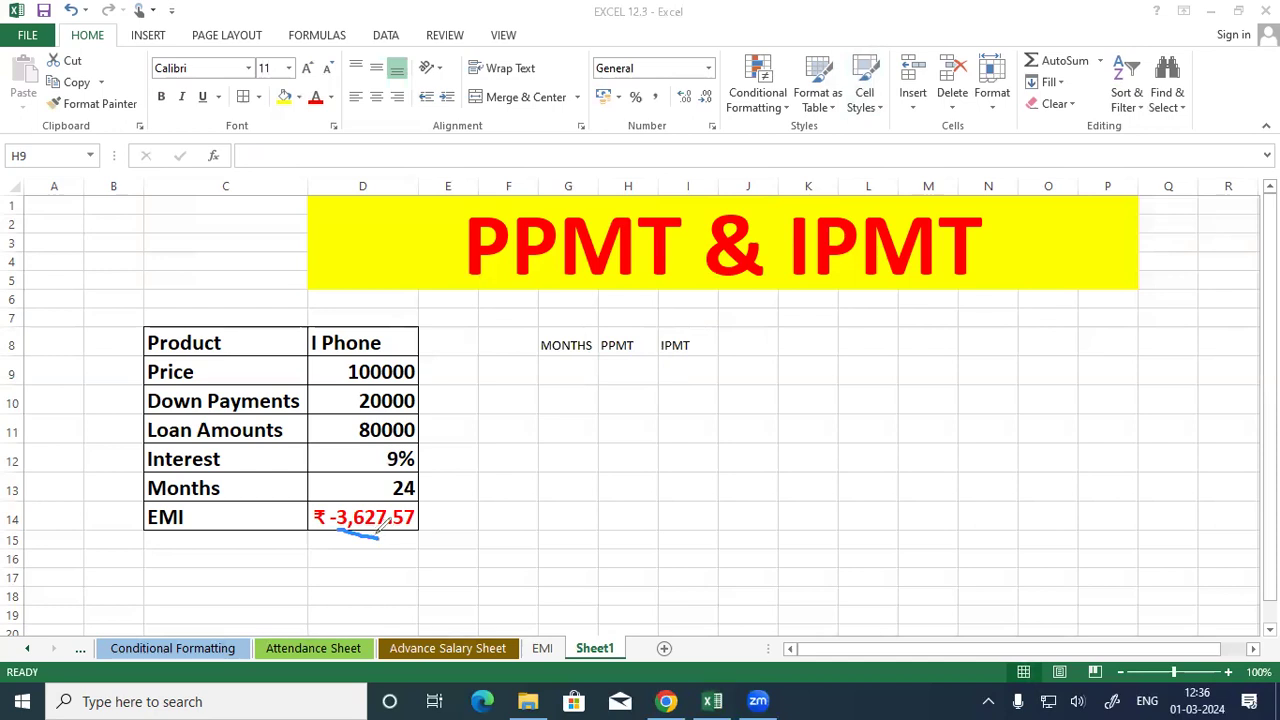
left_click_drag(152, 533, 190, 531)
mouse_move(490, 495)
left_mouse_down()
mouse_move(492, 524)
mouse_move(561, 466)
left_mouse_up()
mouse_move(609, 516)
left_mouse_down()
mouse_move(600, 536)
mouse_move(654, 517)
left_mouse_up()
left_click_drag(597, 565, 684, 516)
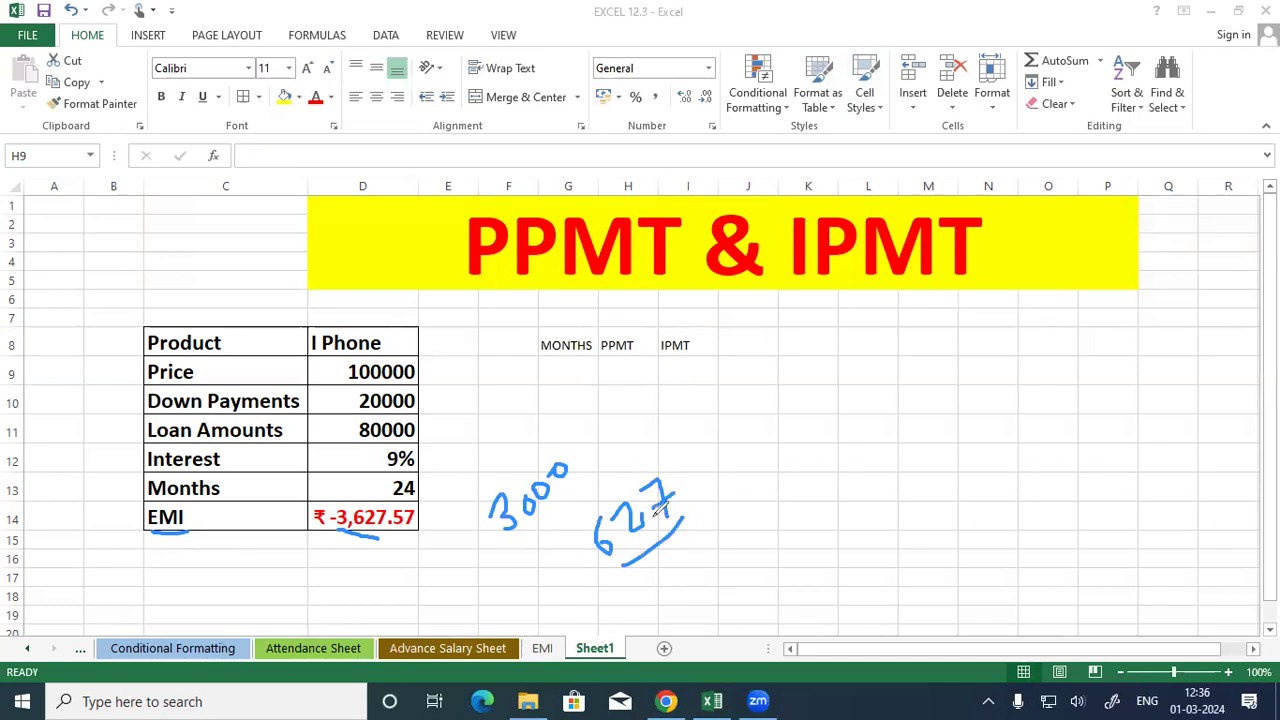
left_click_drag(518, 541, 588, 477)
left_click_drag(601, 358, 654, 393)
mouse_move(665, 359)
left_mouse_down()
mouse_move(665, 394)
mouse_move(754, 357)
mouse_move(724, 386)
left_mouse_up()
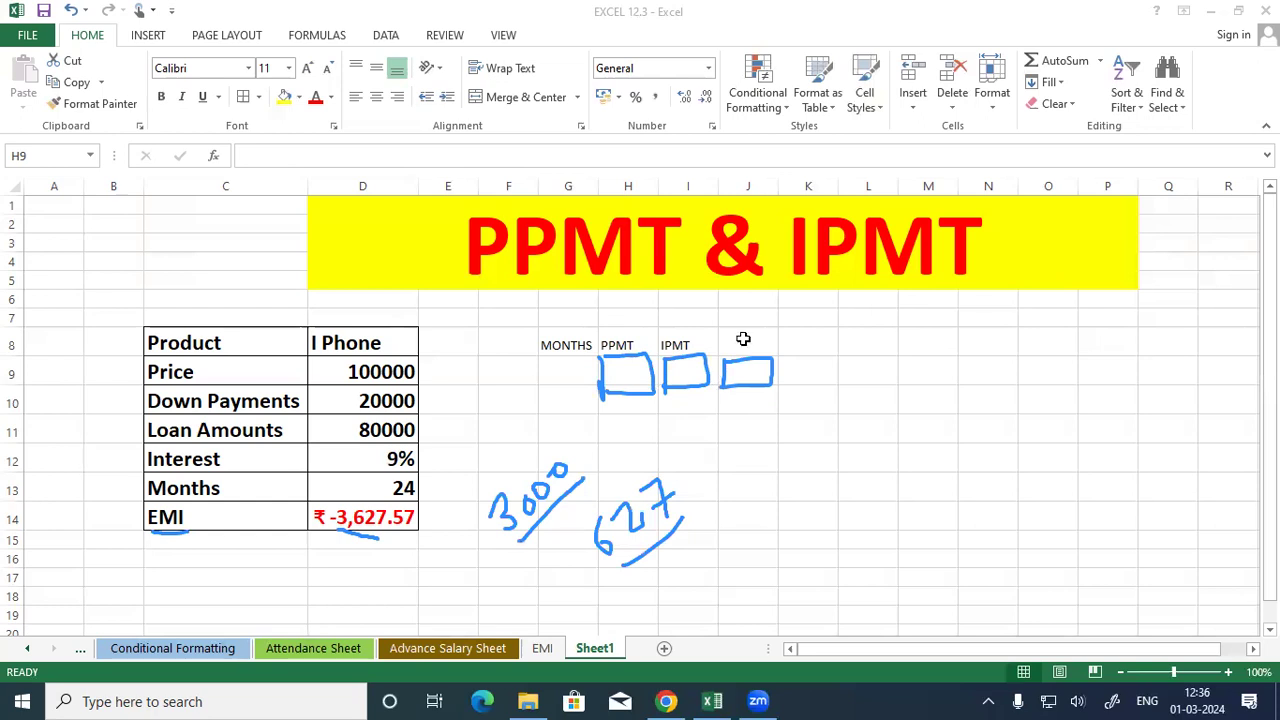
Step: Add the heading EMI in cell J8, beside the IPMT heading
left_click(743, 339)
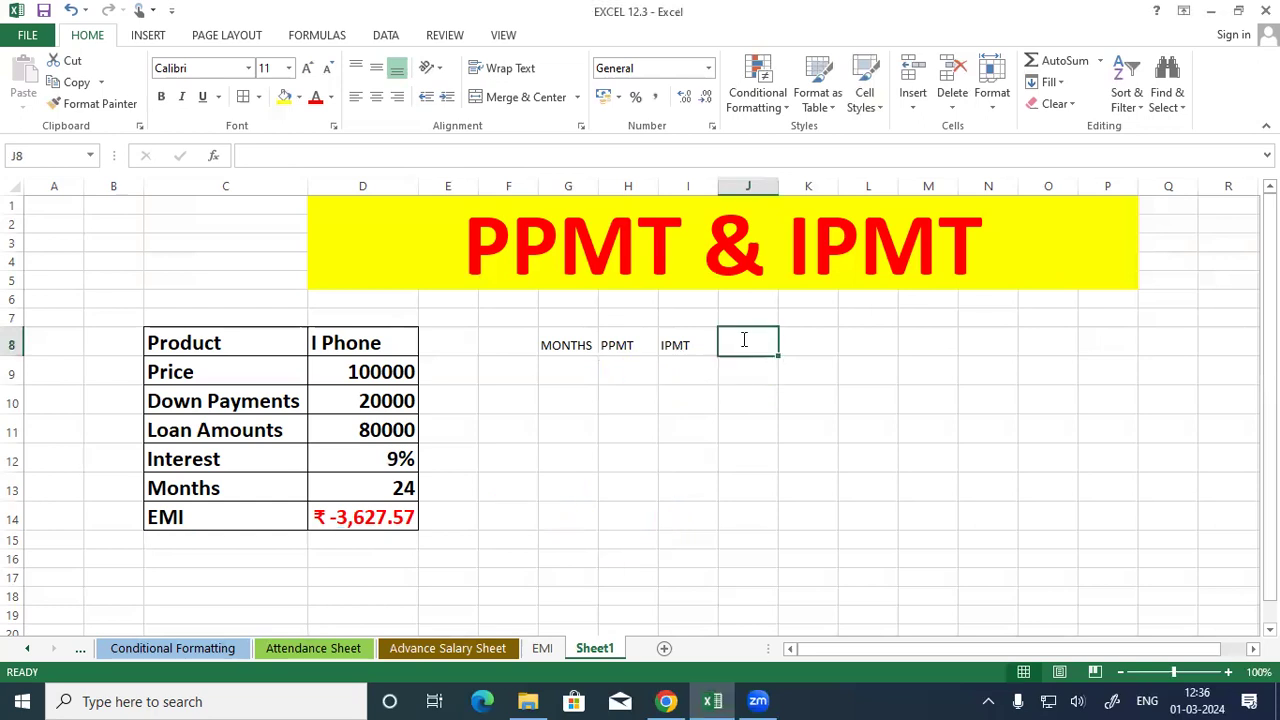
type("e")
key("BackSpace")
type("EMI")
left_click(742, 410)
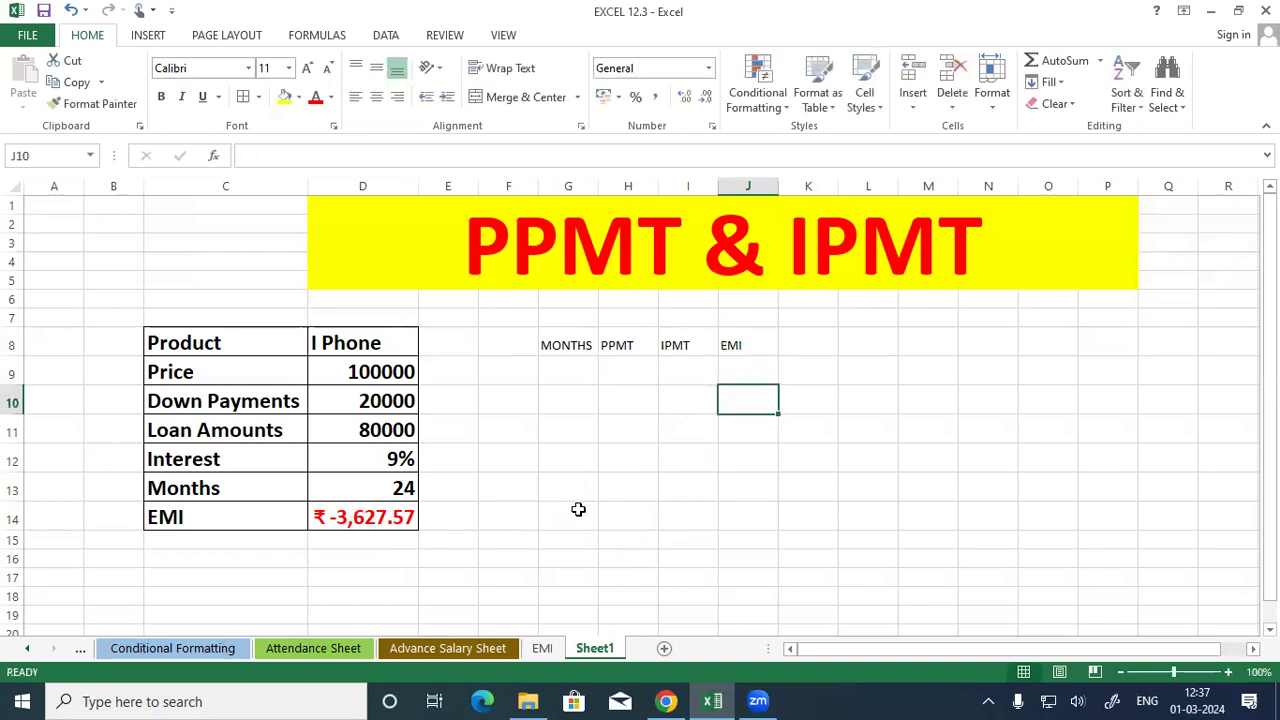
left_click_drag(568, 371, 578, 514)
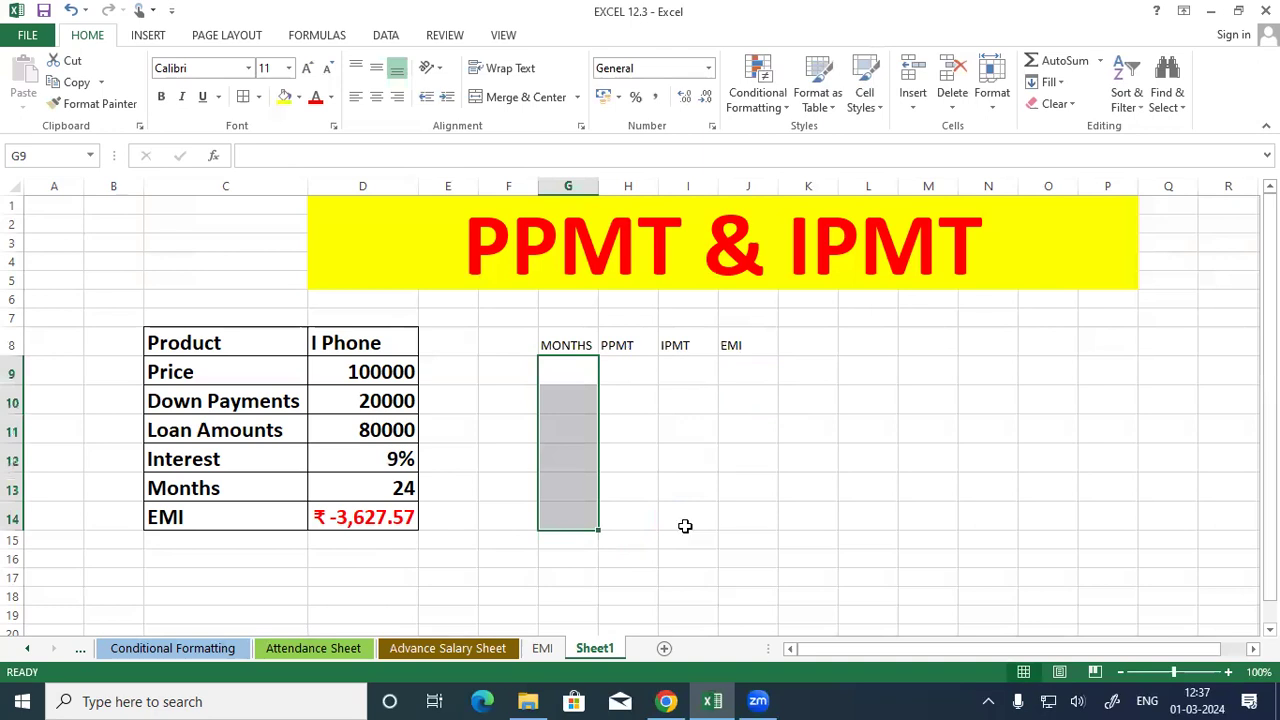
left_click_drag(685, 526, 712, 374)
left_click(721, 379)
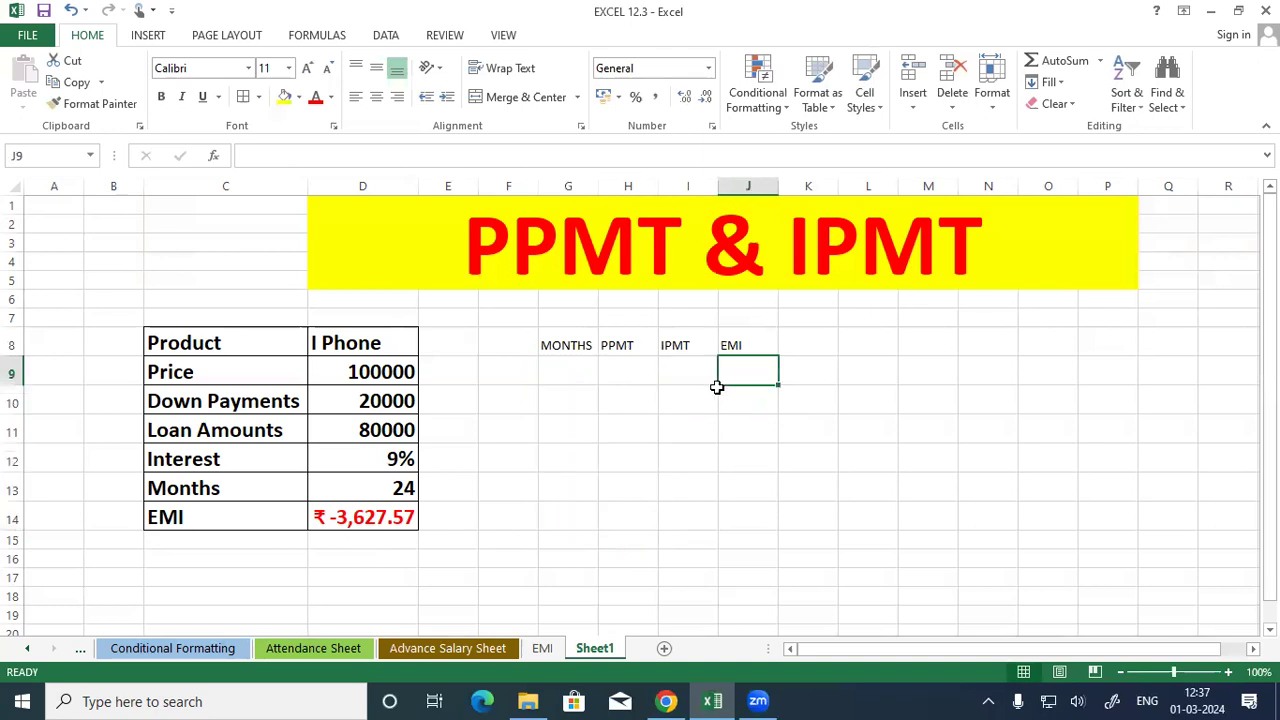
Step: Make the headings in G8:J8 bold and fit the widths of columns G to J to their contents
left_click_drag(564, 344, 748, 340)
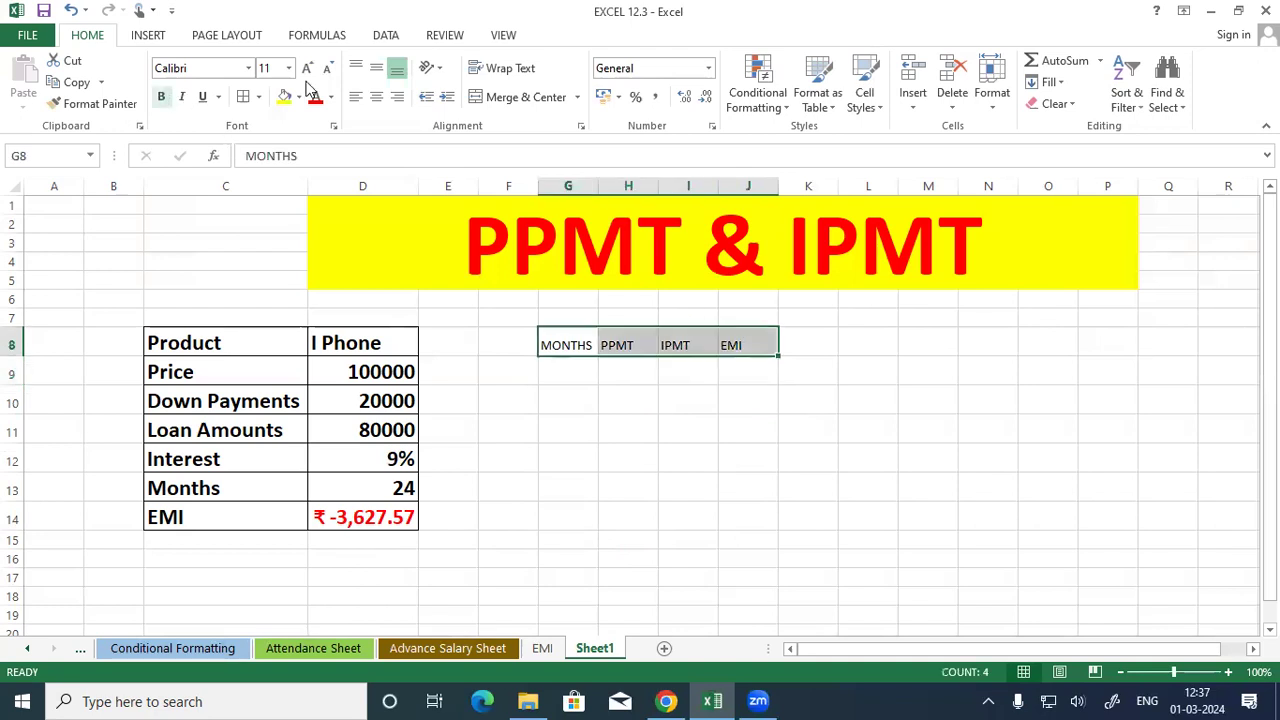
left_click(161, 97)
left_click(548, 458)
left_click_drag(568, 195, 752, 184)
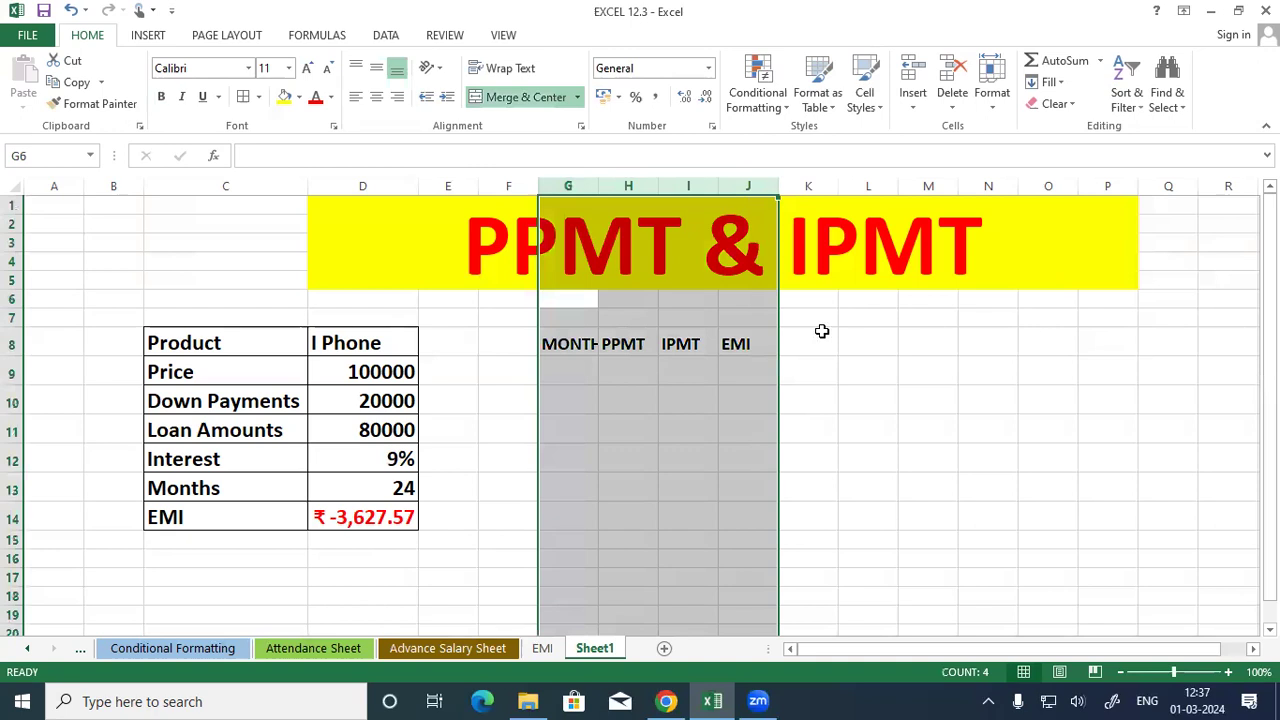
left_click(866, 452)
Step: Enter 1 and 2 in G9 and G10 and continue the number series down the MONTHS column for the loan's months
left_click(571, 364)
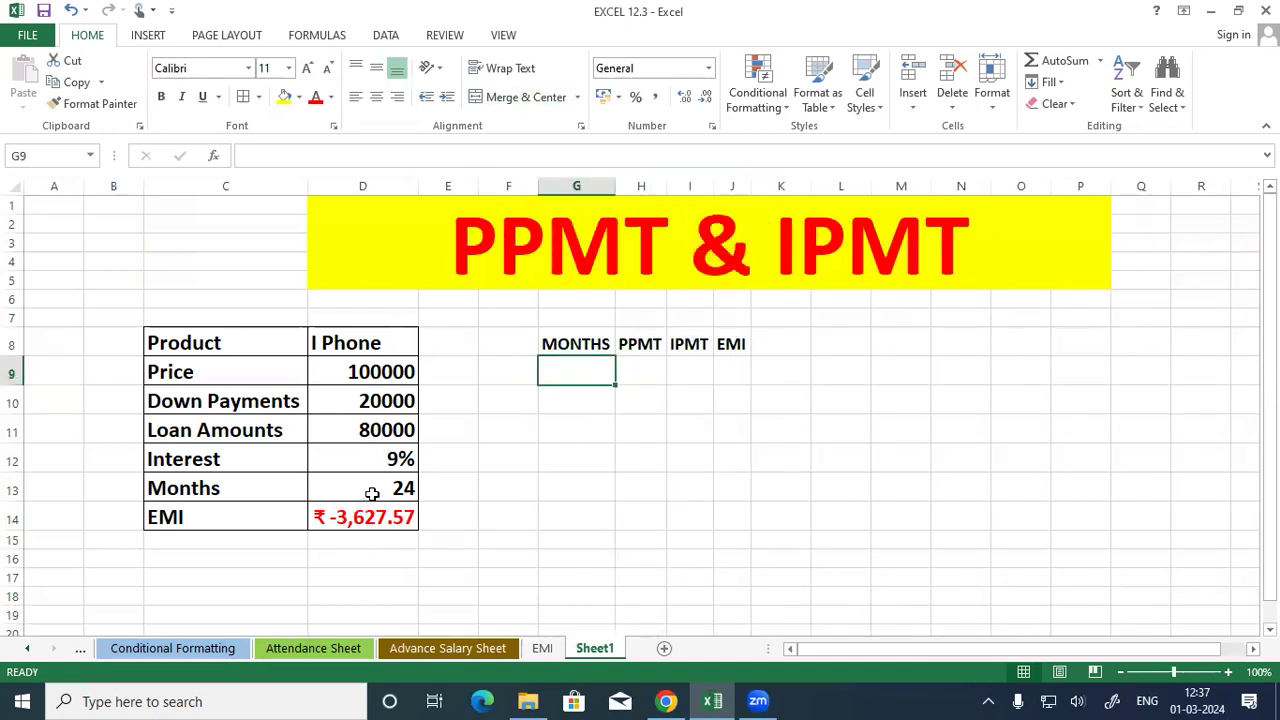
type("1")
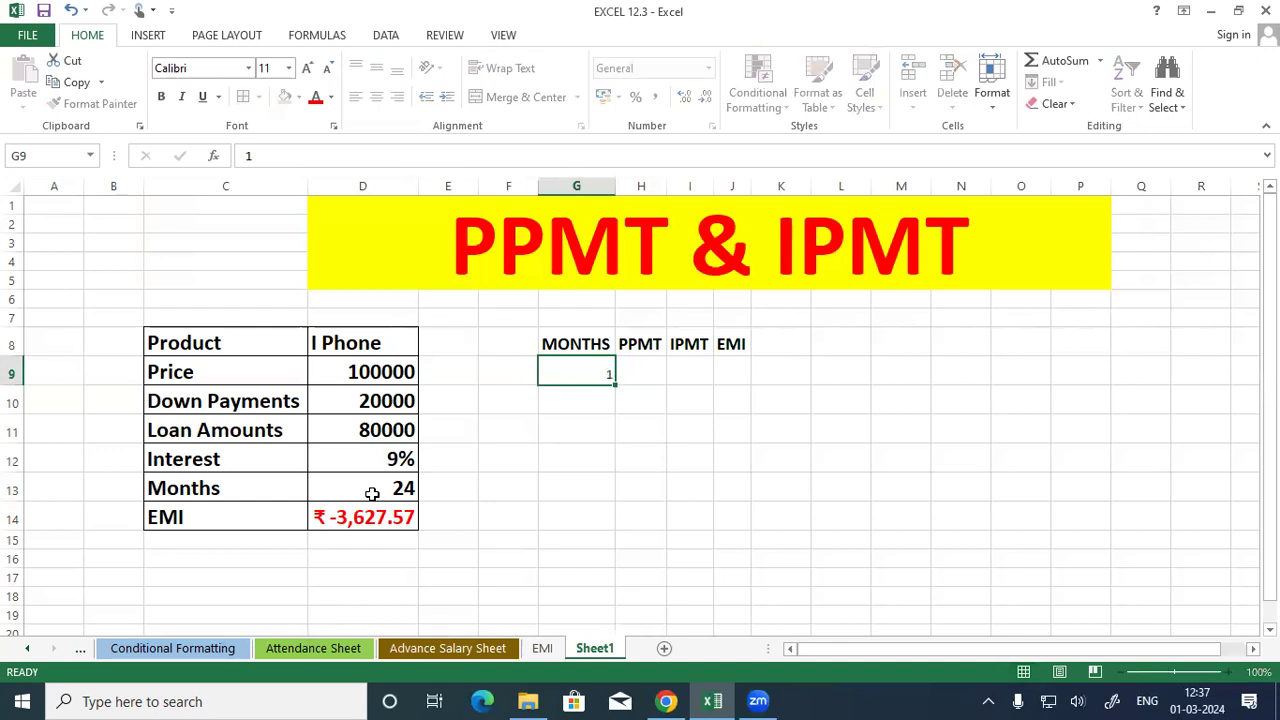
key("Return")
type("2")
key("Return")
left_click_drag(578, 374, 598, 418)
left_click(697, 414)
scroll(697, 498, "up", 6)
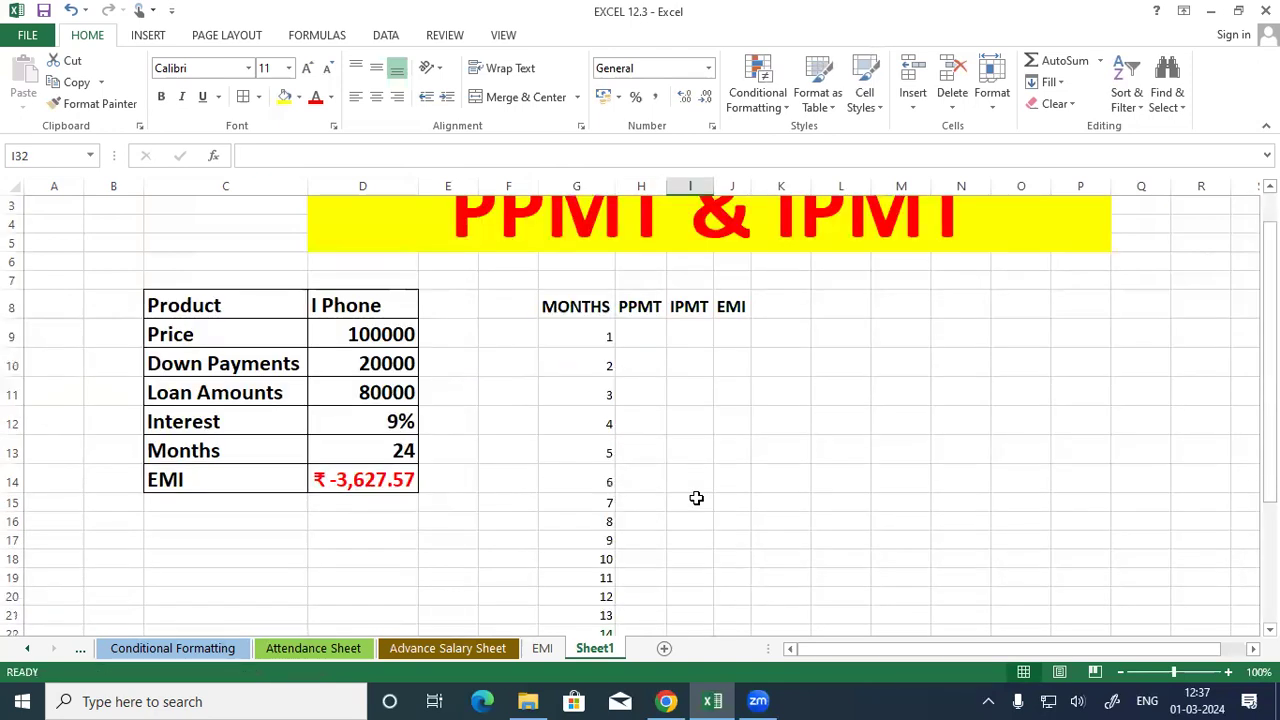
Step: Begin a PPMT formula in H9 with the monthly interest rate D12/12 as its rate argument
scroll(697, 498, "down", 3)
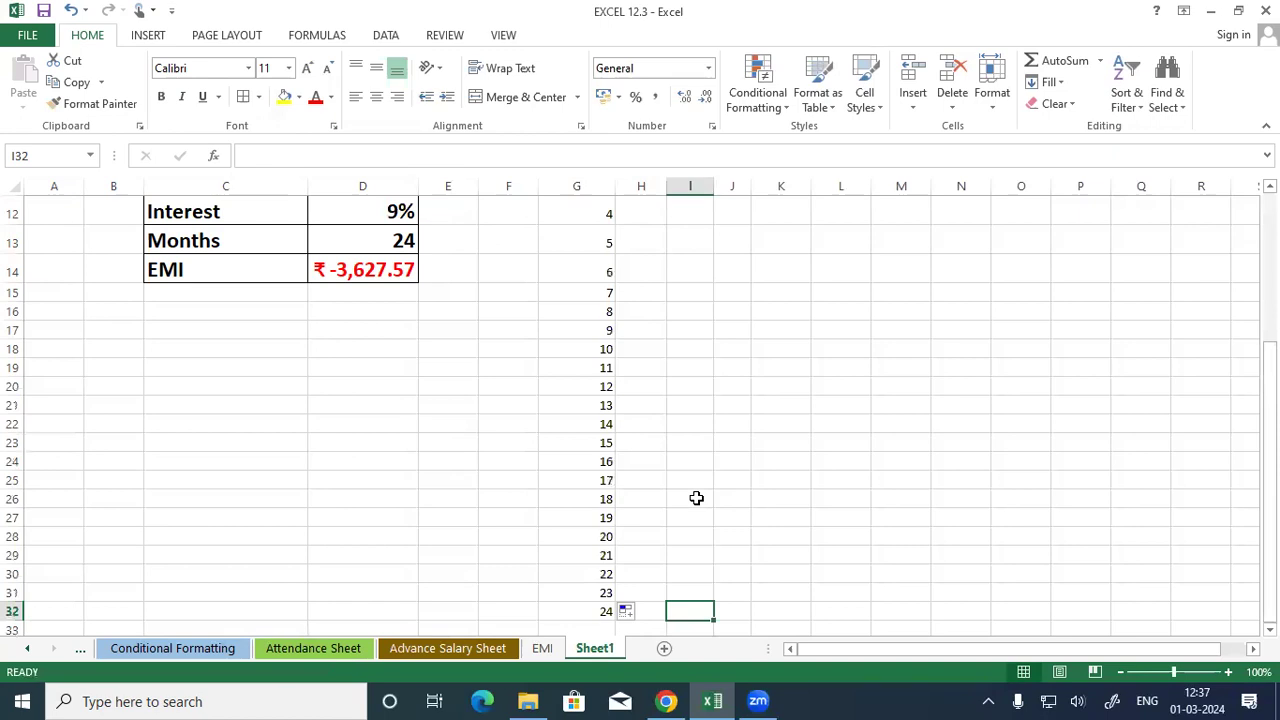
scroll(697, 498, "up", 3)
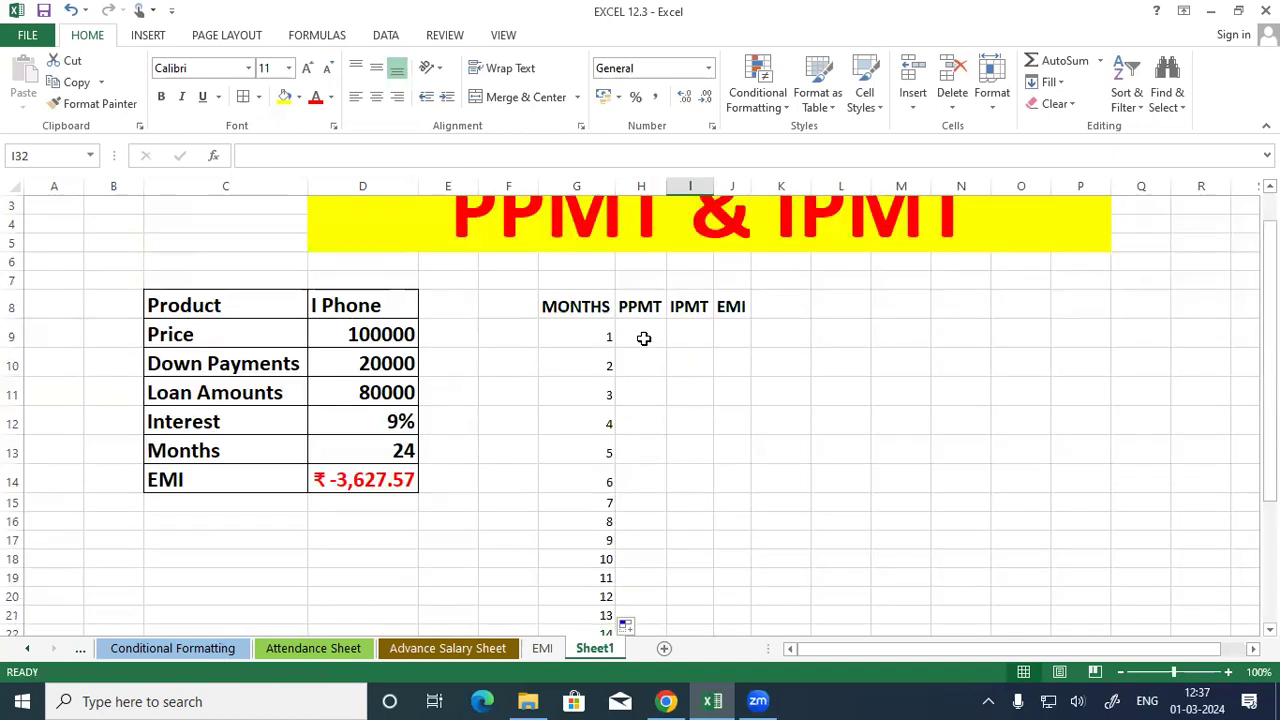
left_click(644, 339)
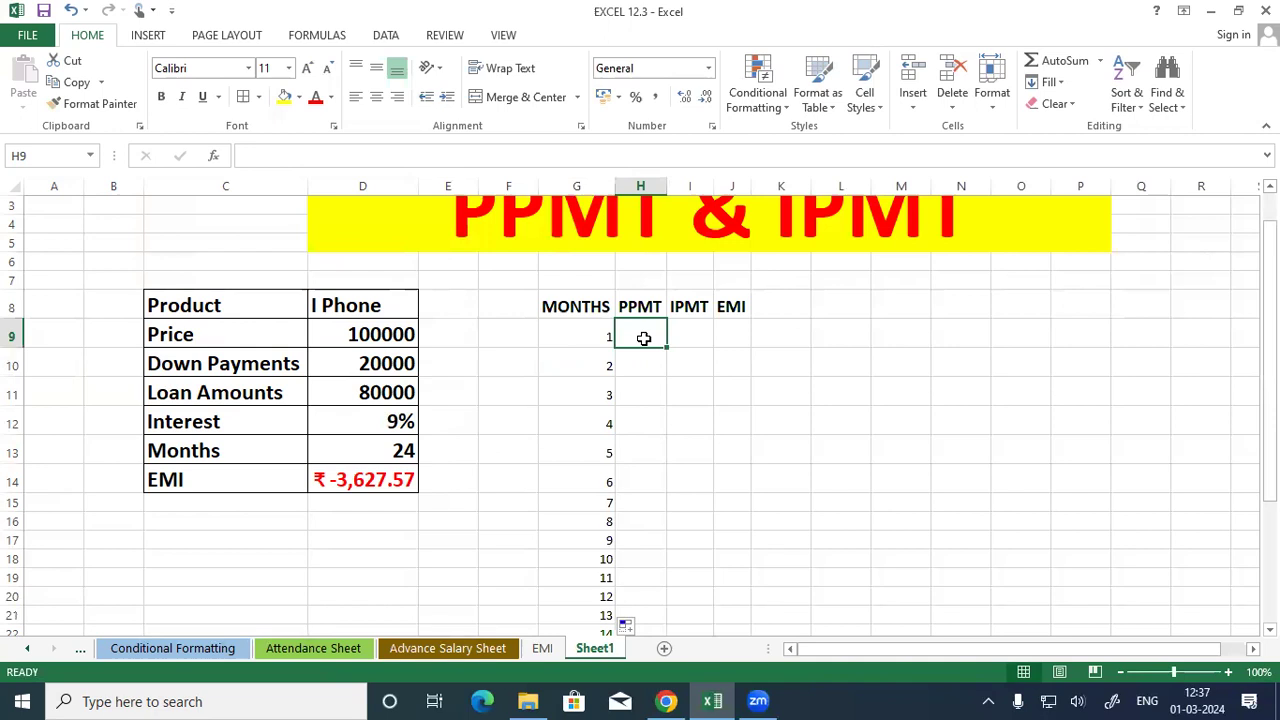
type("=")
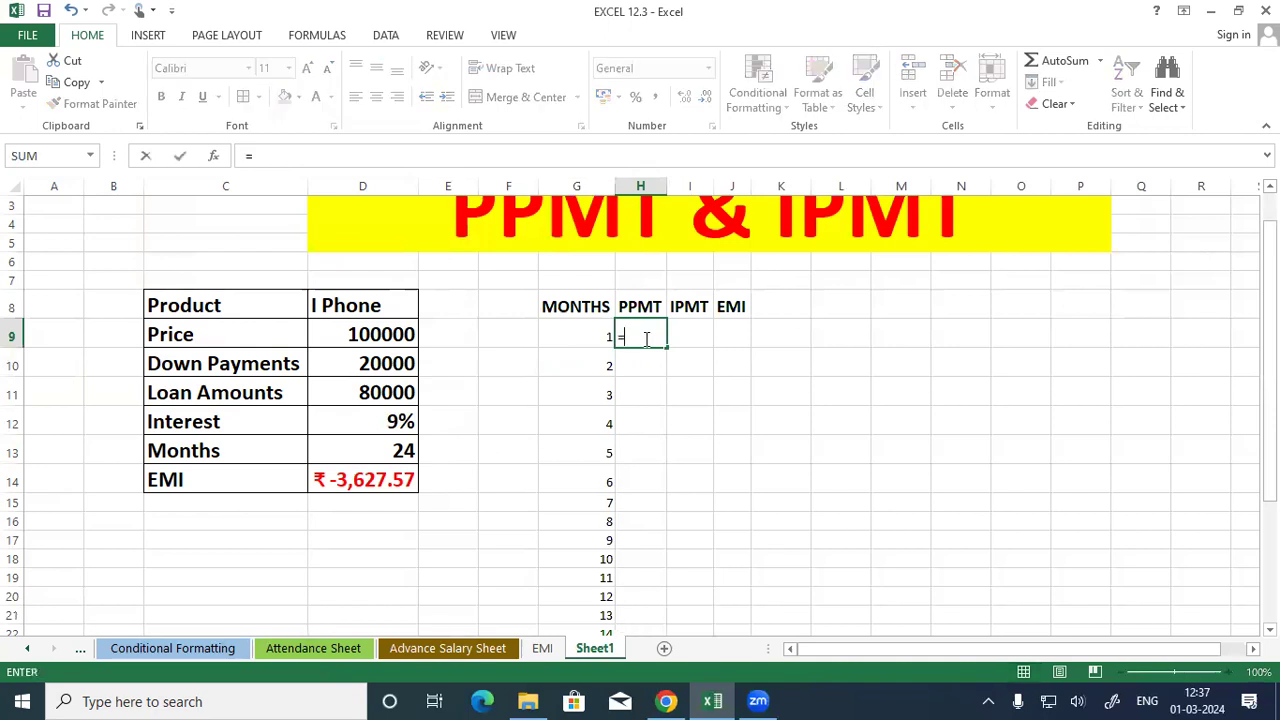
type("PPMT(")
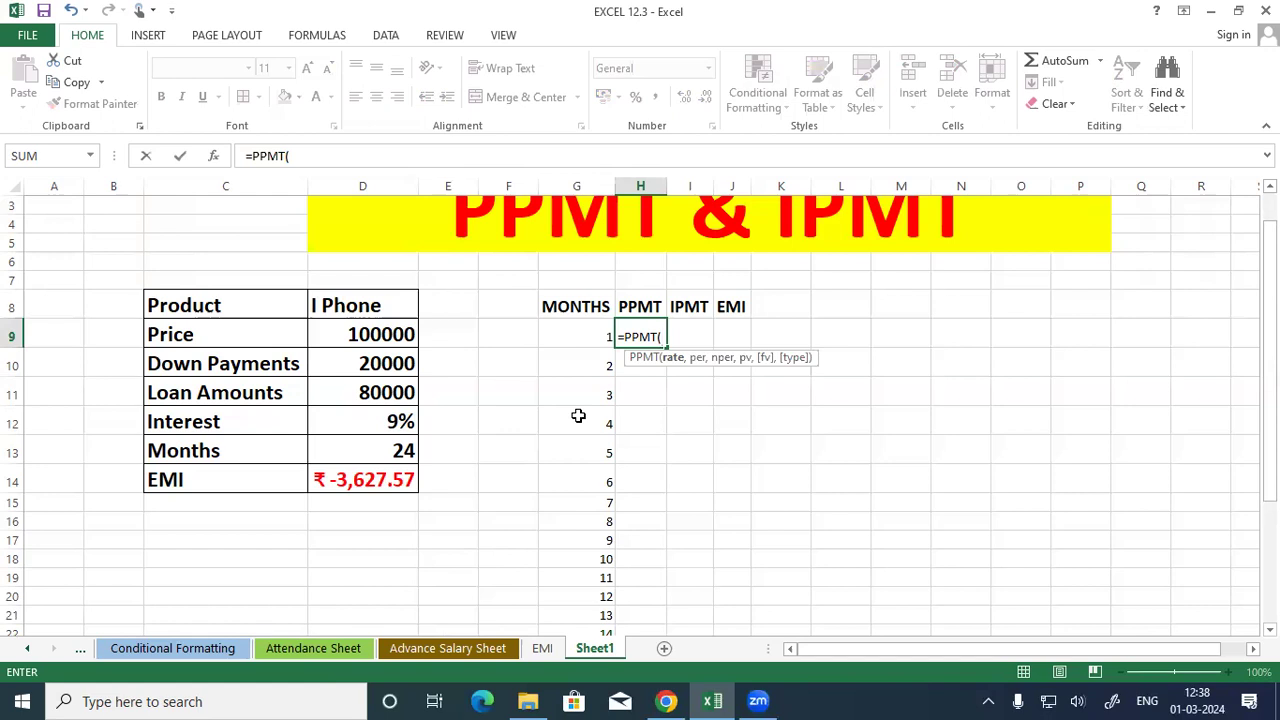
left_click(386, 421)
type("/12,")
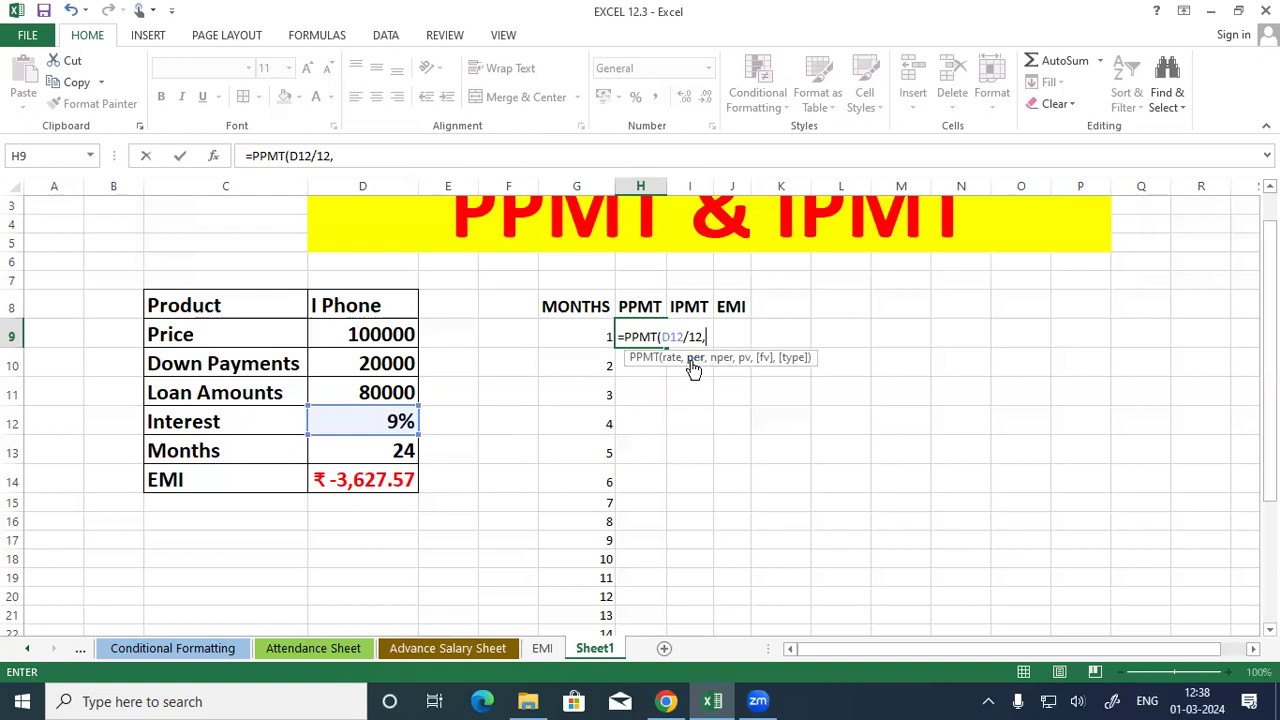
Step: Complete the H9 PPMT formula with period G9, number of periods D13, loan amount D11, a blank future value and type 1
left_click(595, 330)
type(",")
left_click(405, 451)
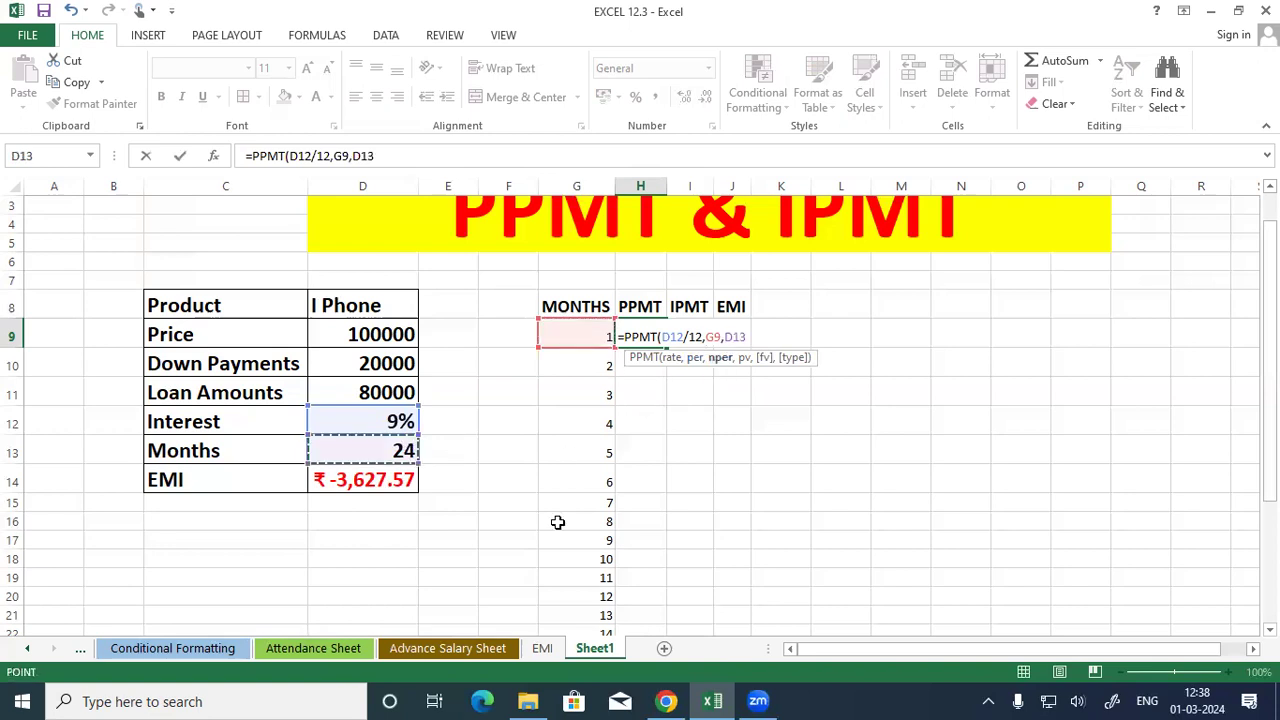
type(",")
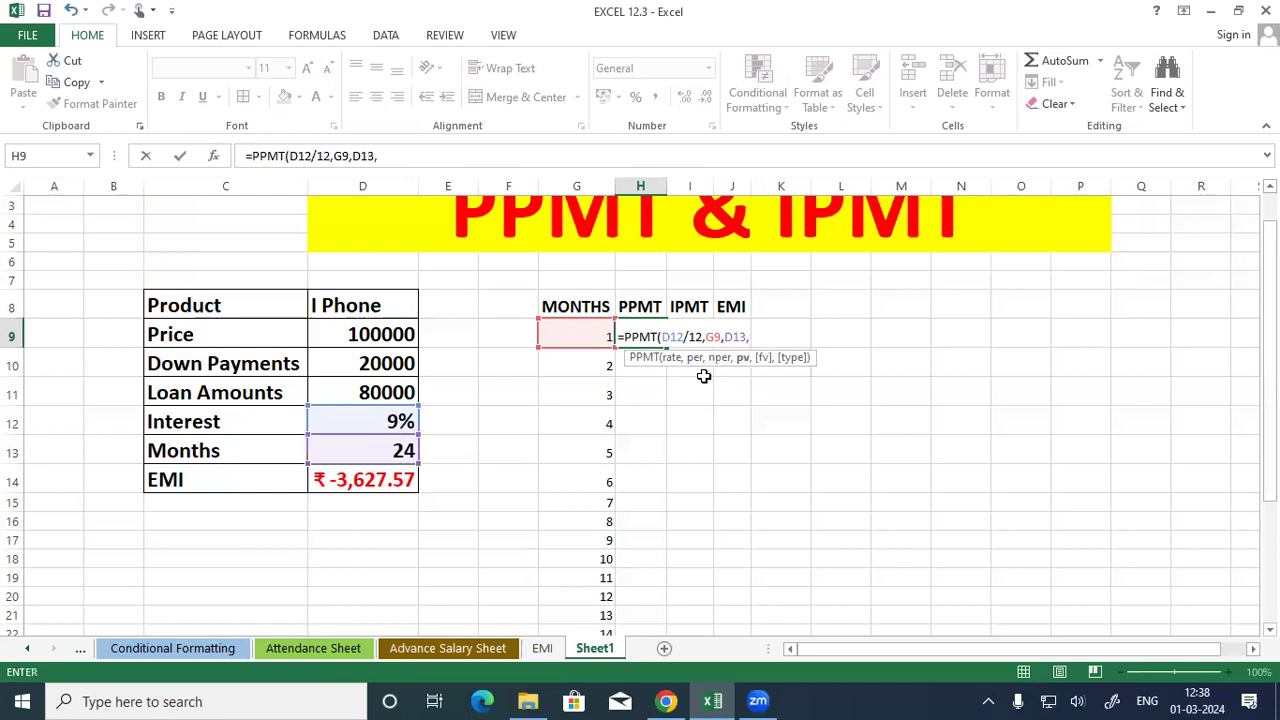
left_click(375, 392)
type(",")
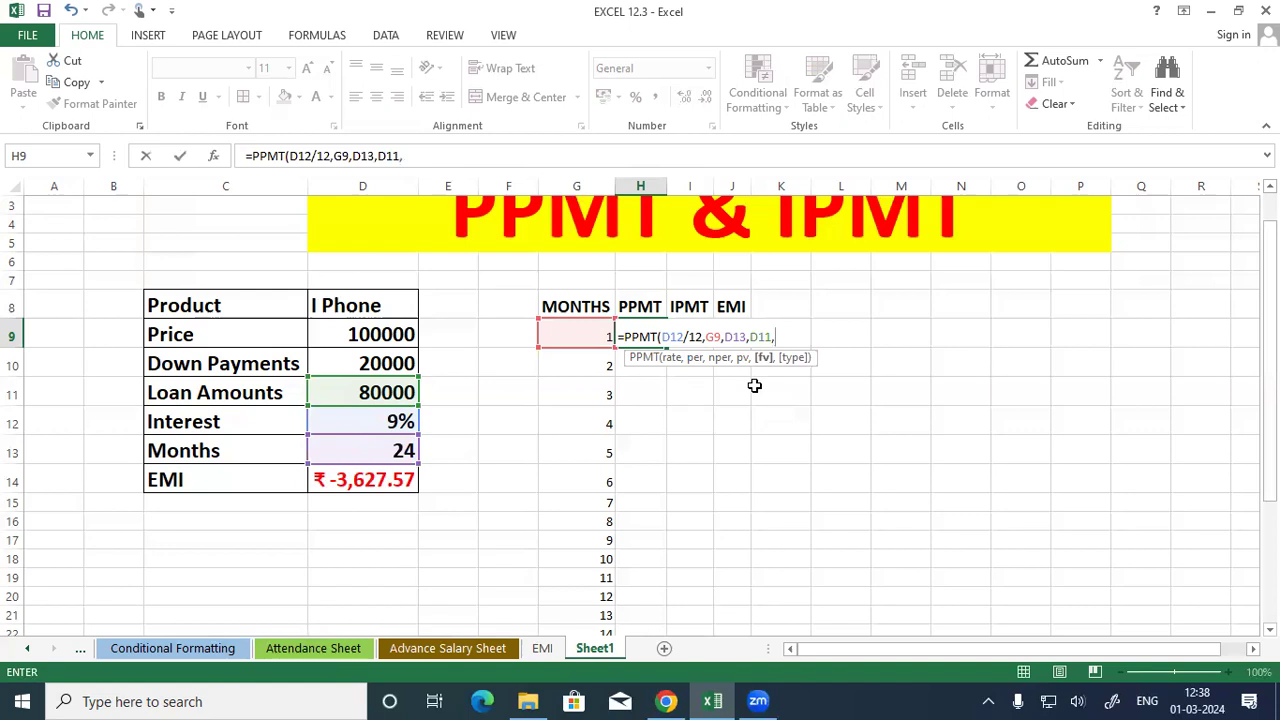
type(",")
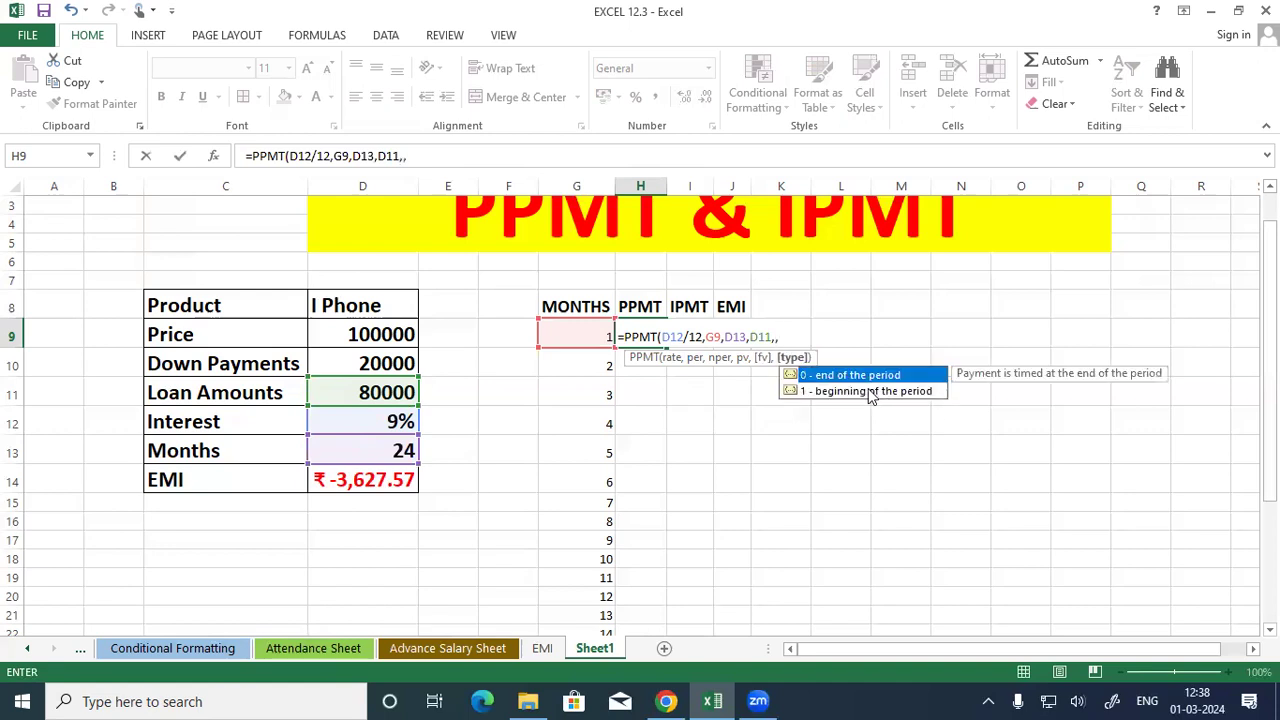
type("1)")
key("Return")
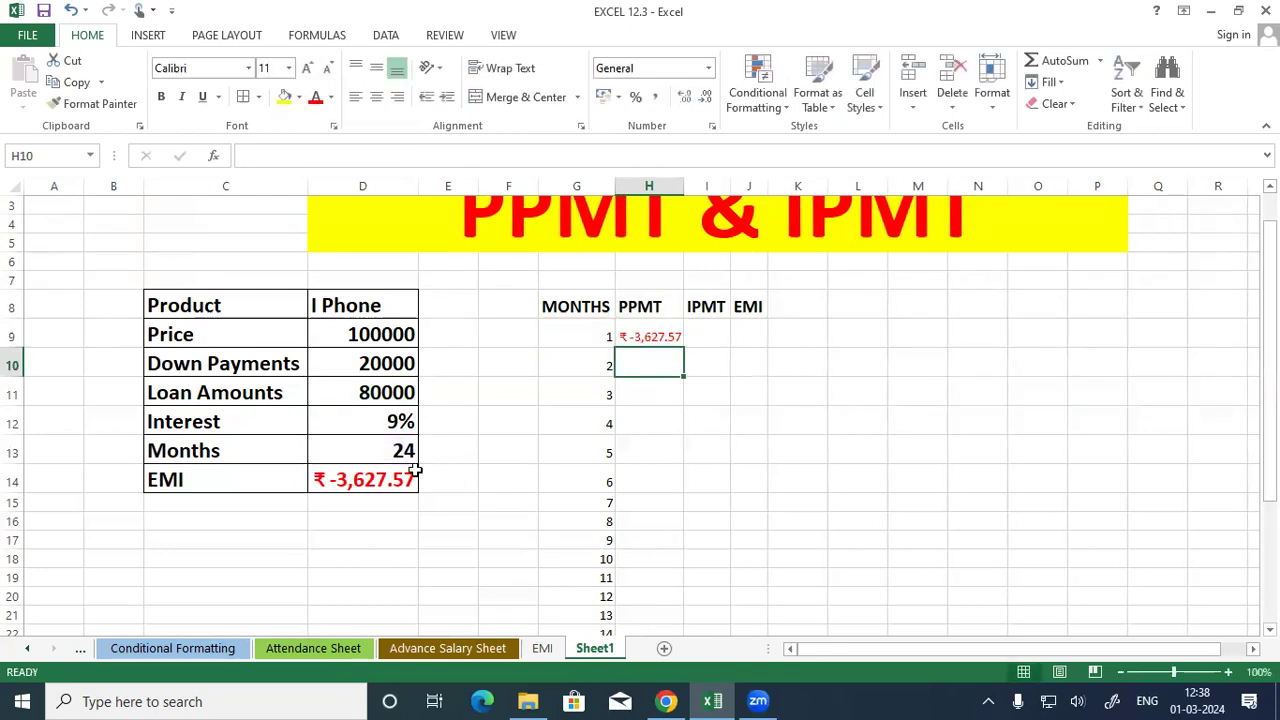
Step: Try filling the PPMT formula from H9 down to H16 and inspect the cell references in H9 and H16
left_click(626, 336)
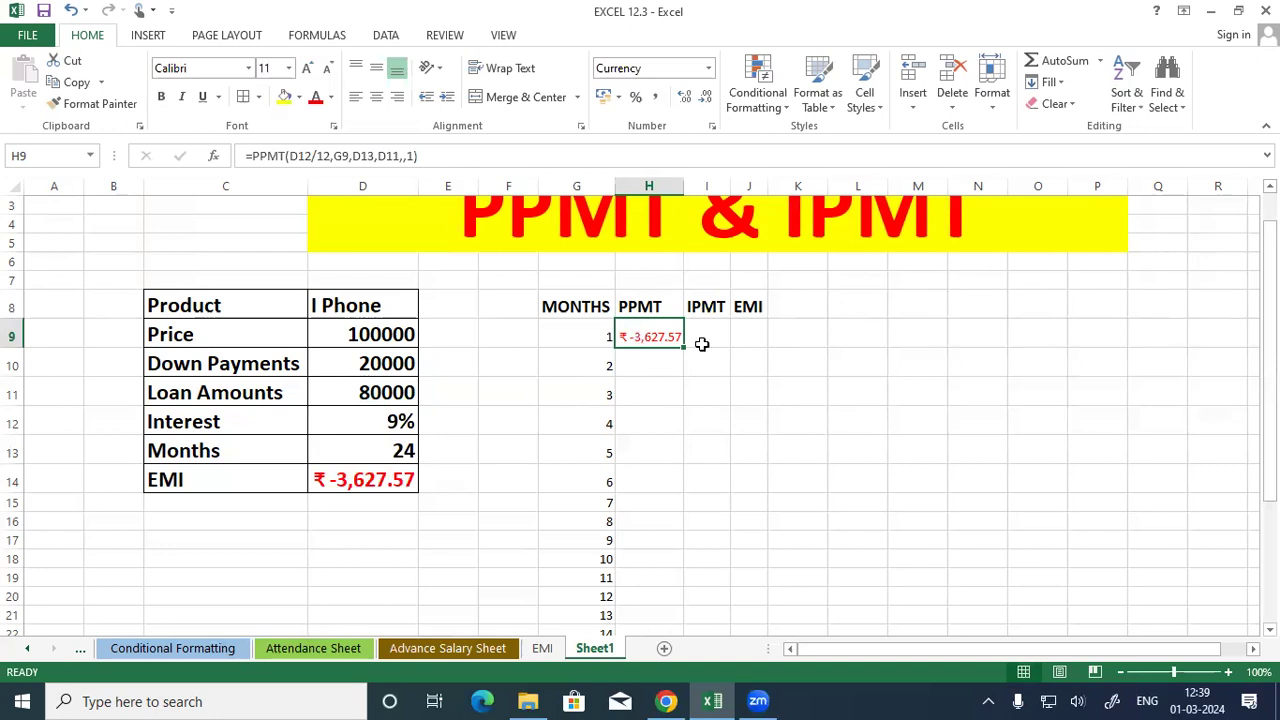
left_click_drag(685, 349, 678, 521)
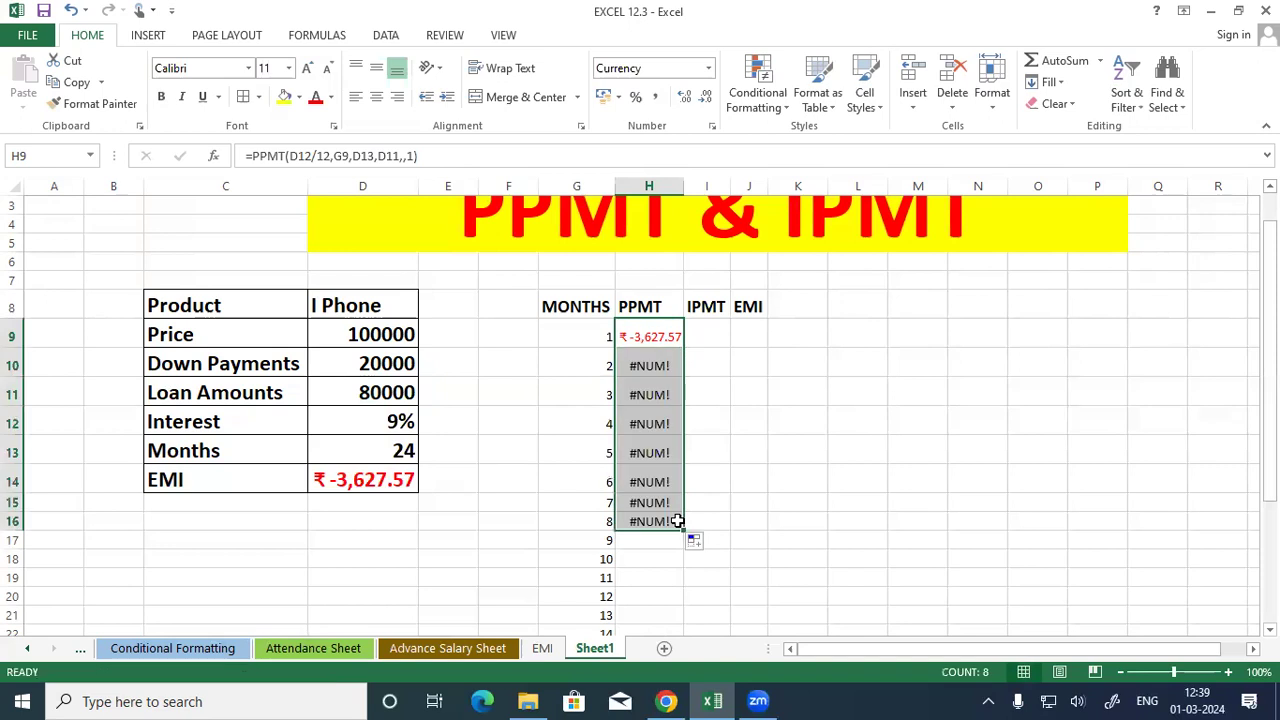
double_click(632, 336)
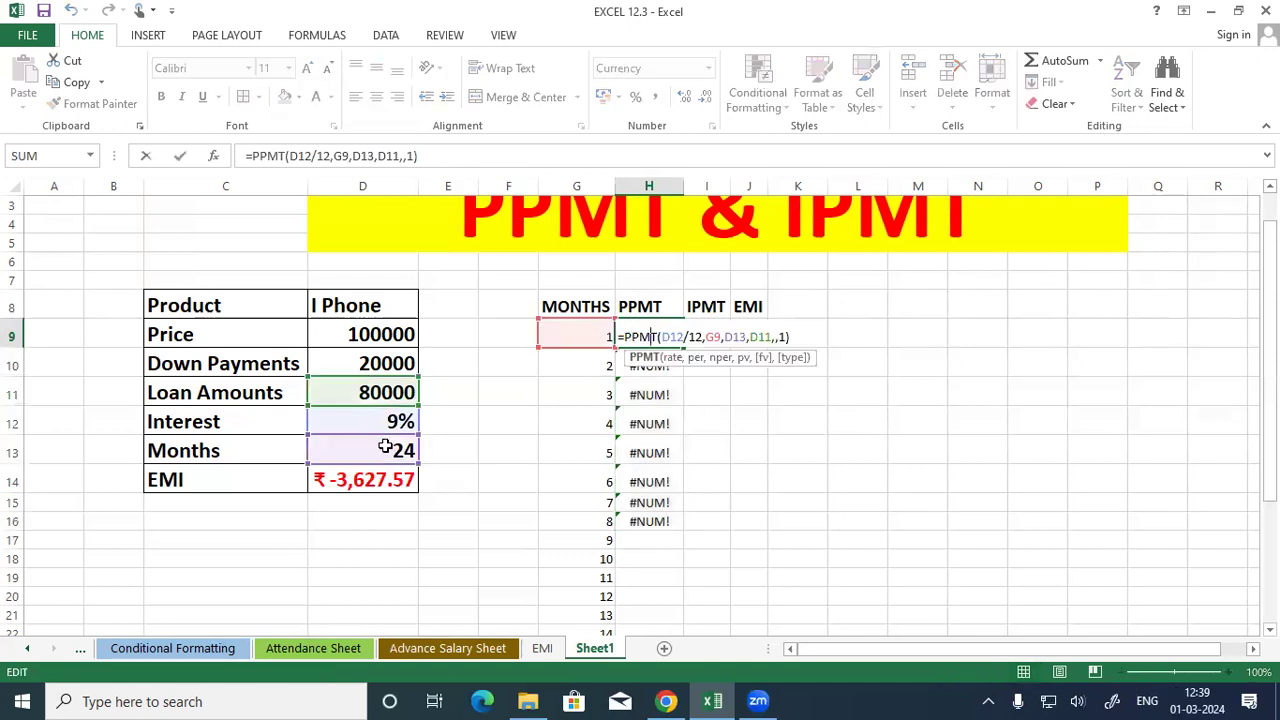
key("ctrl+Return")
double_click(642, 516)
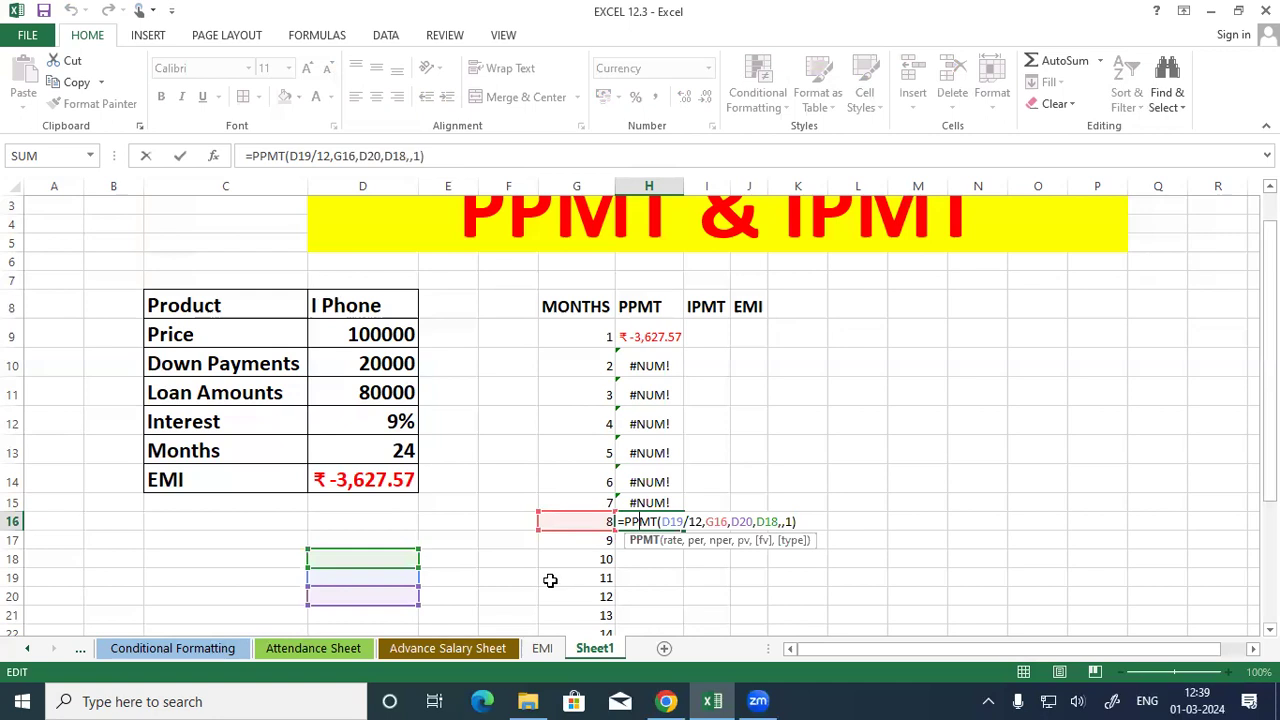
key("ctrl+Return")
Step: Replace the formula in H9 with a new PPMT formula using absolute rate $D$12/12 and relative period G9
left_click(670, 338)
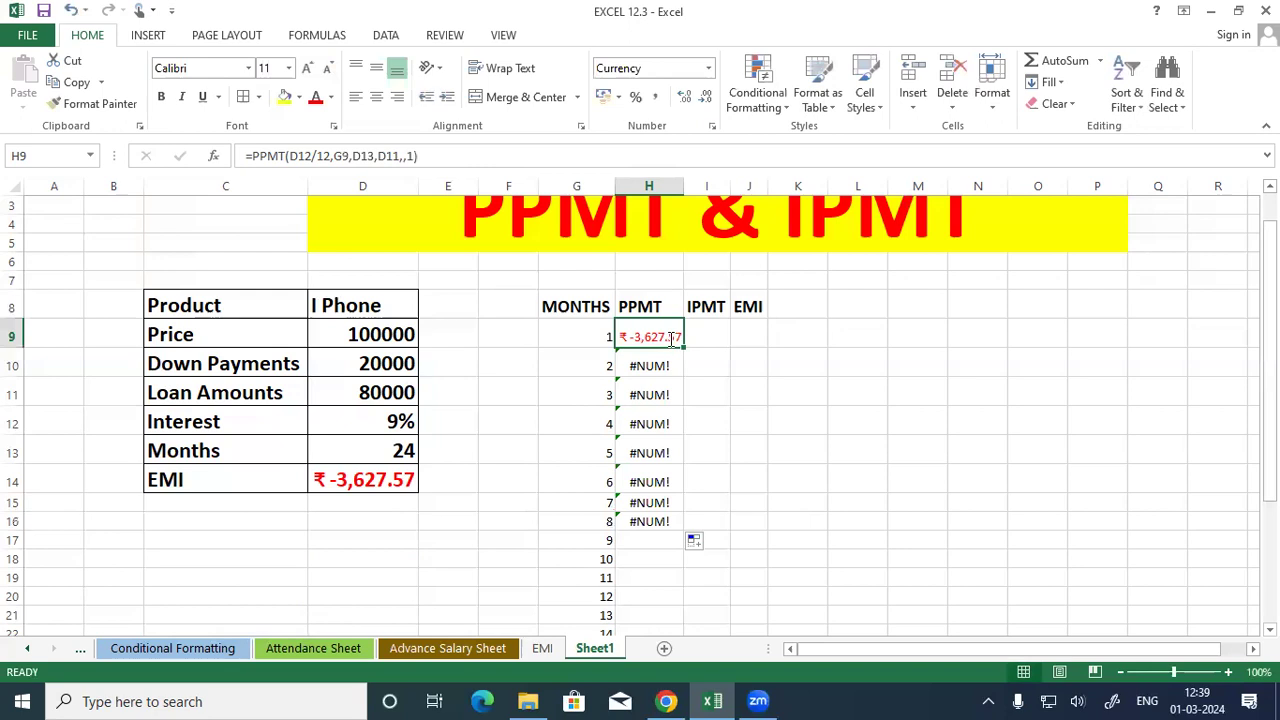
type("=PPM")
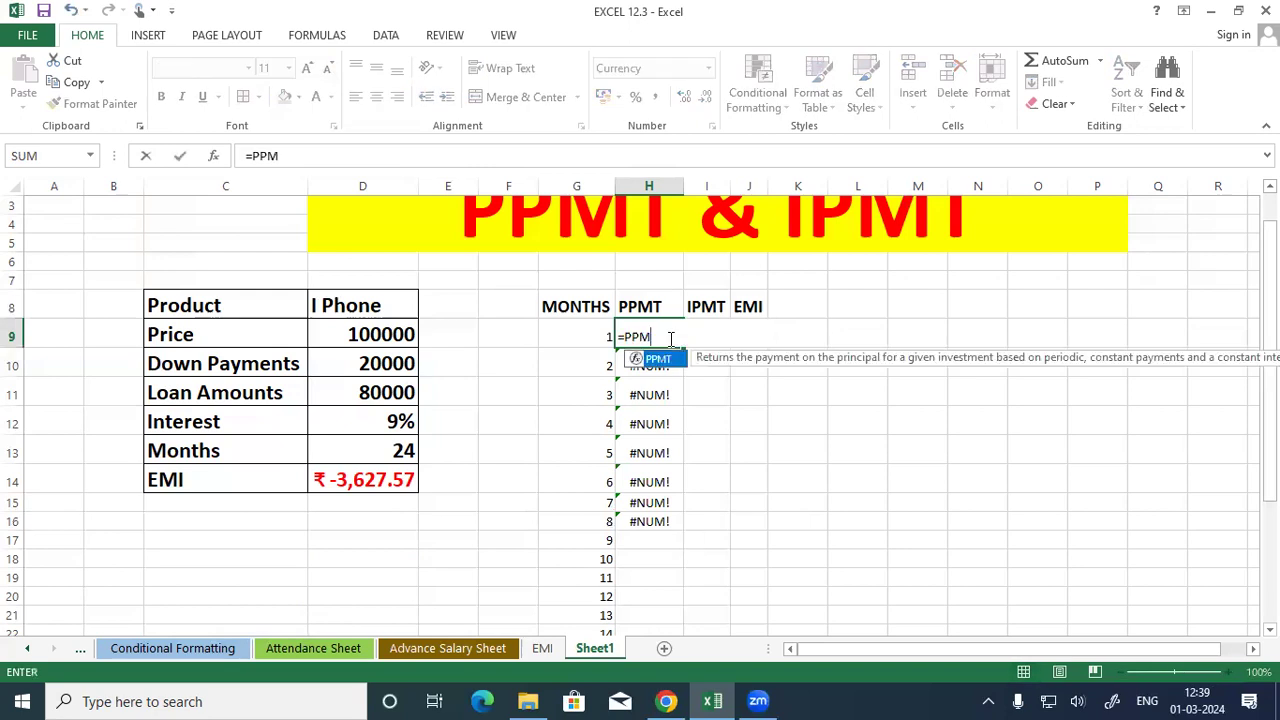
key("Tab")
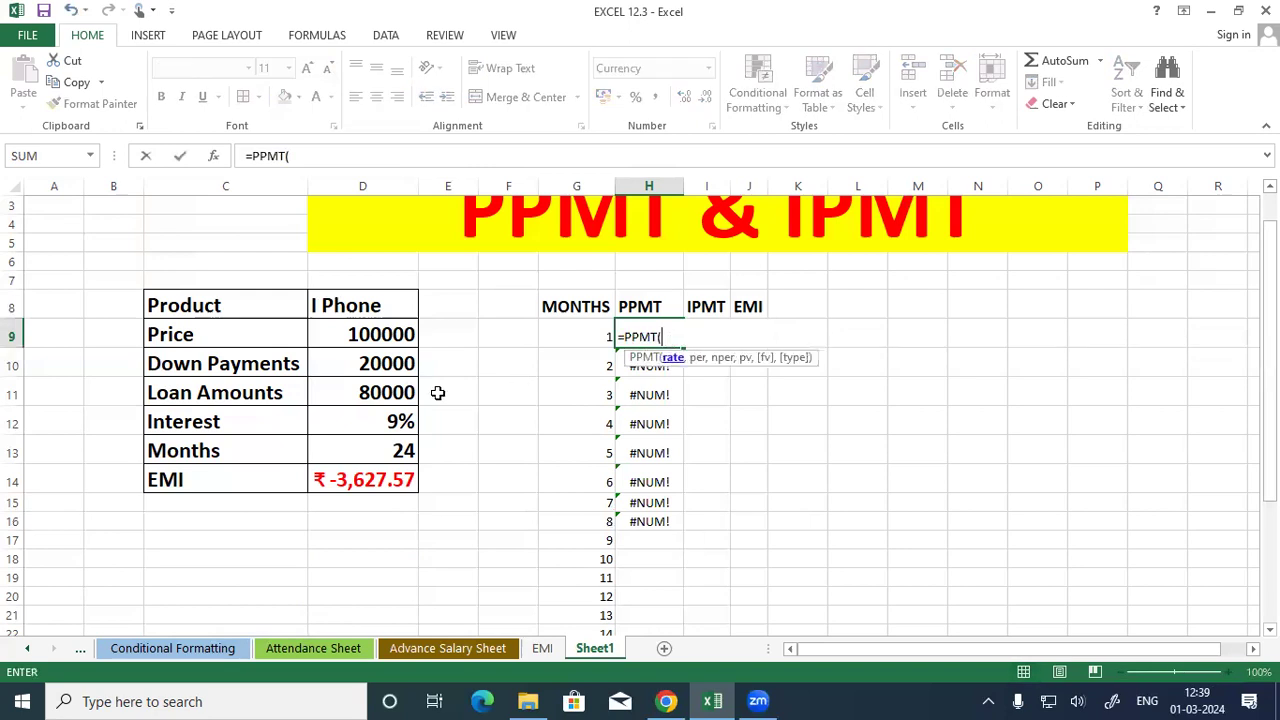
left_click(359, 423)
key("F4")
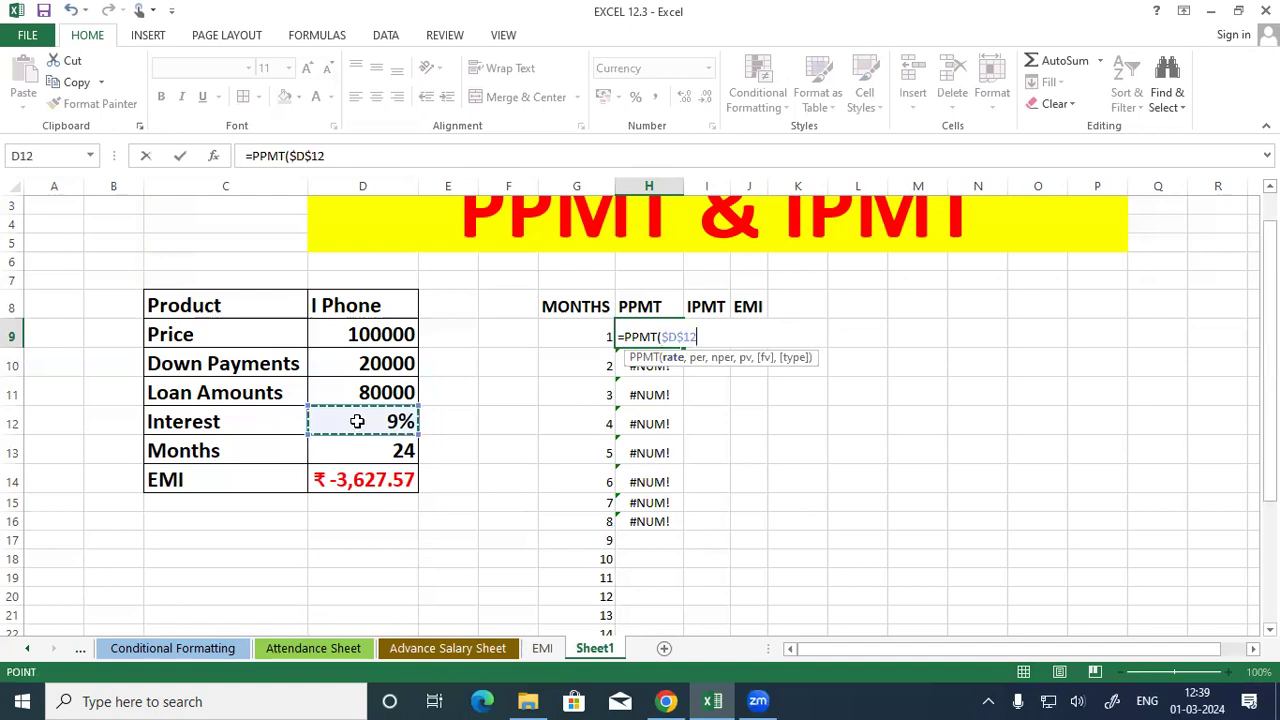
type("/12,")
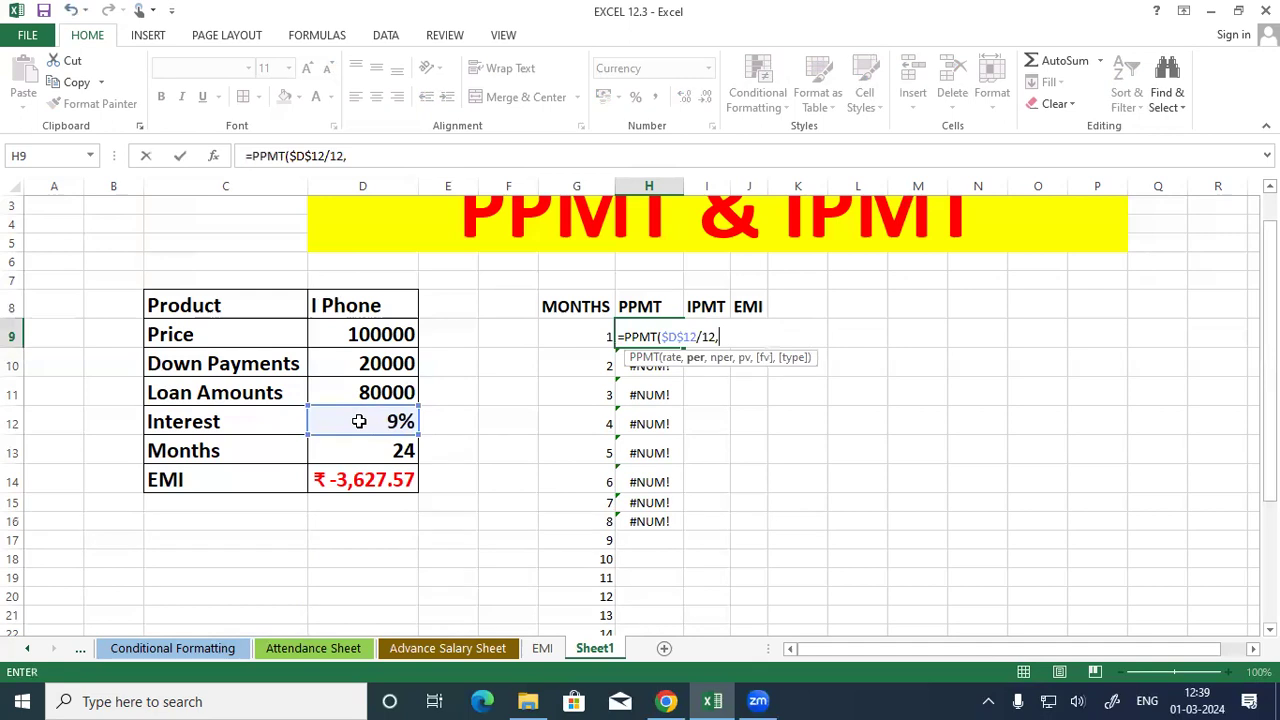
left_click(578, 329)
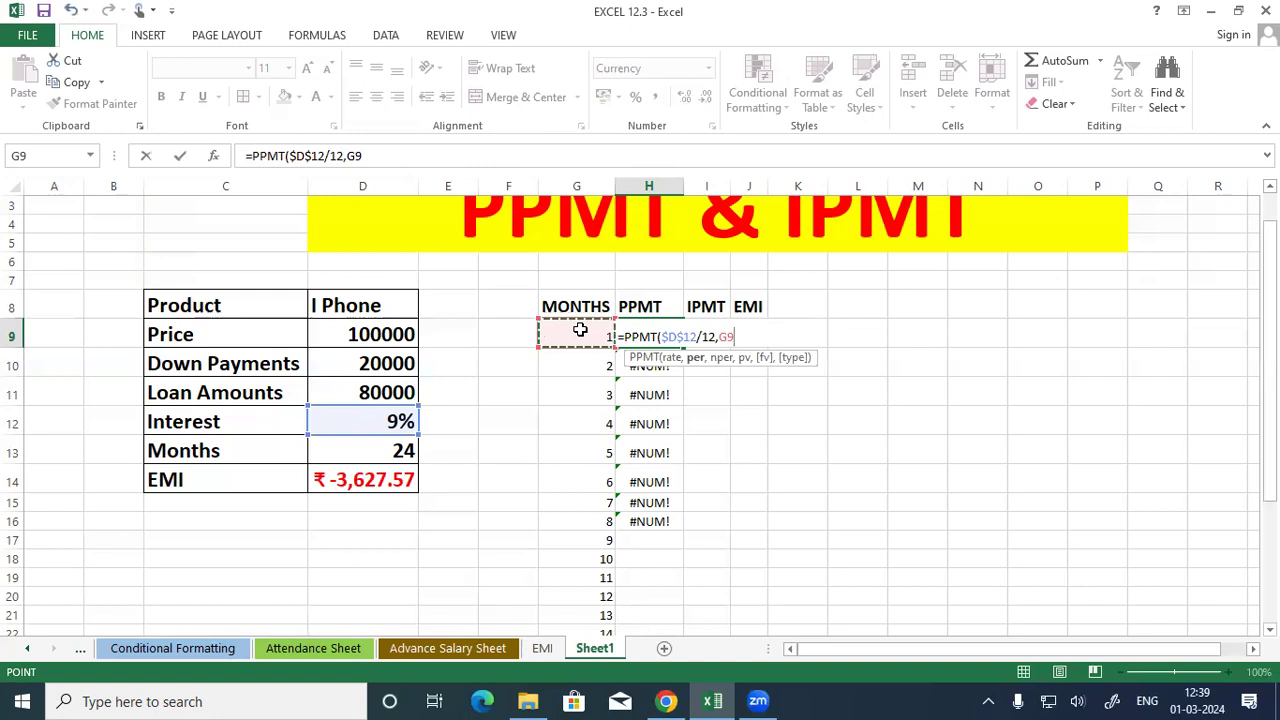
type(",")
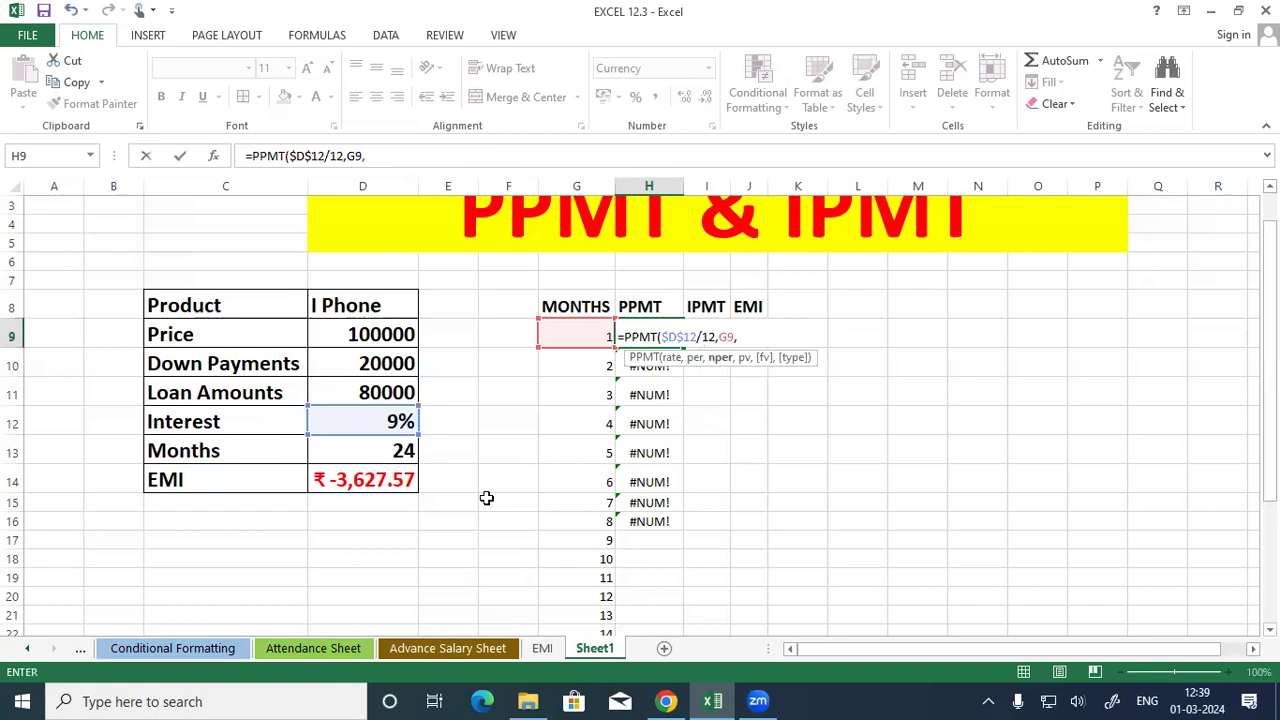
Step: Add the remaining PPMT arguments: $D$13 as number of periods, $D$11 as loan amount, a blank future value and type 0
left_click(375, 454)
key("F4")
type(",")
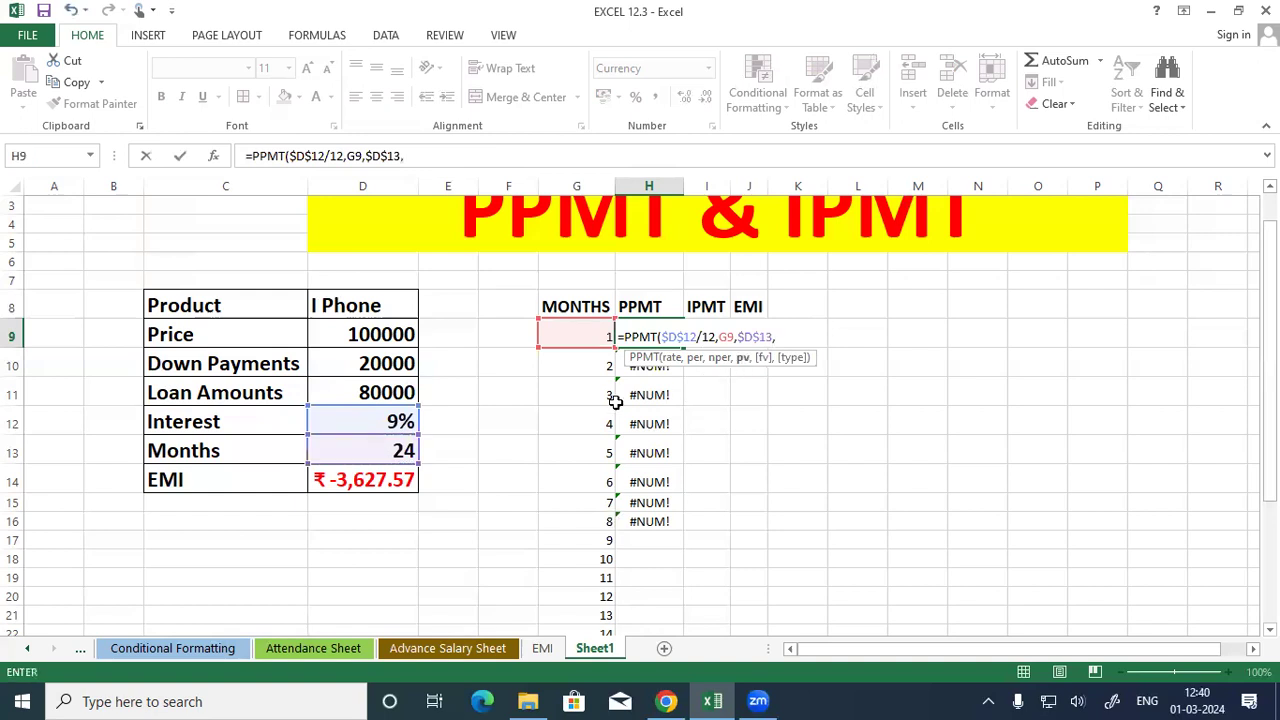
left_click(401, 390)
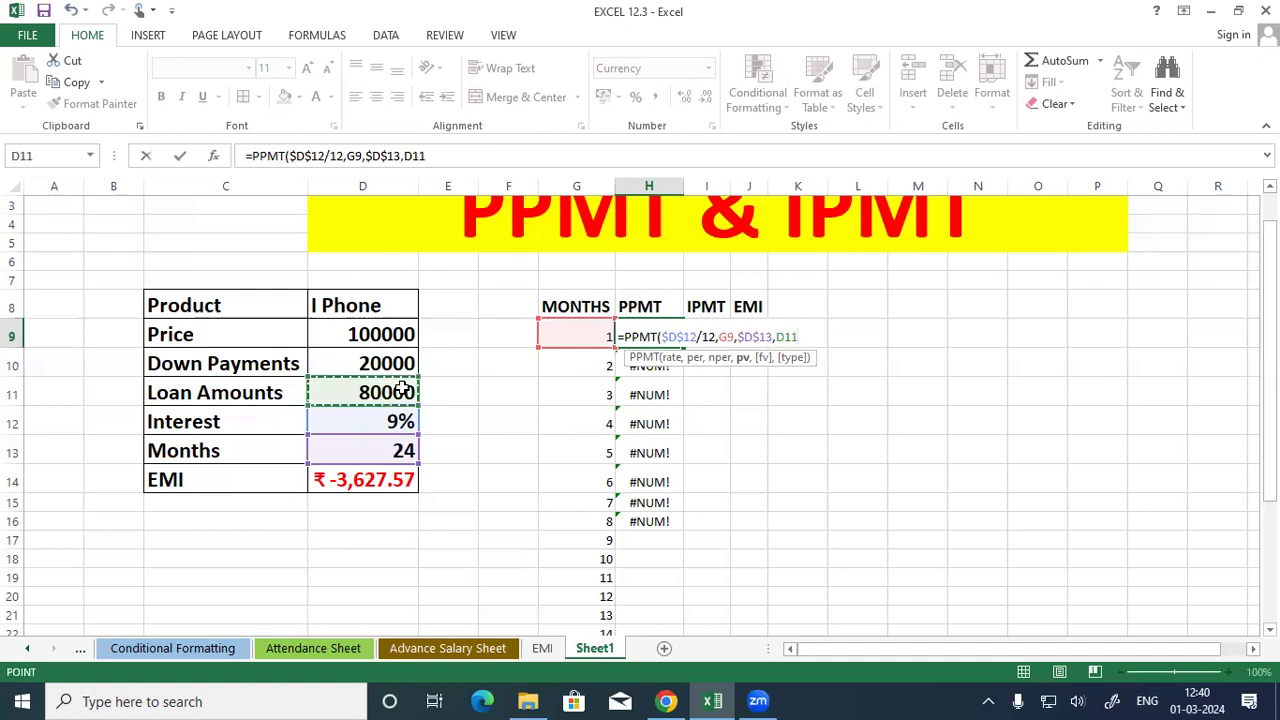
key("F4")
type(",")
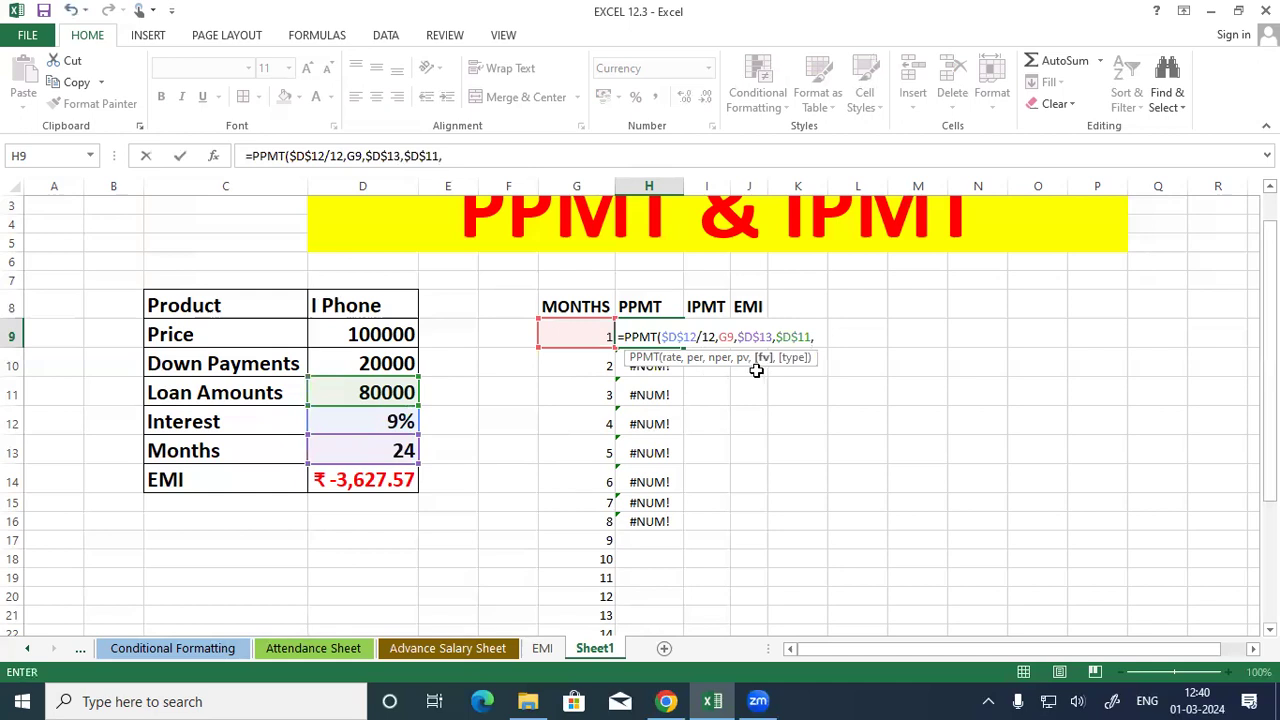
type(",")
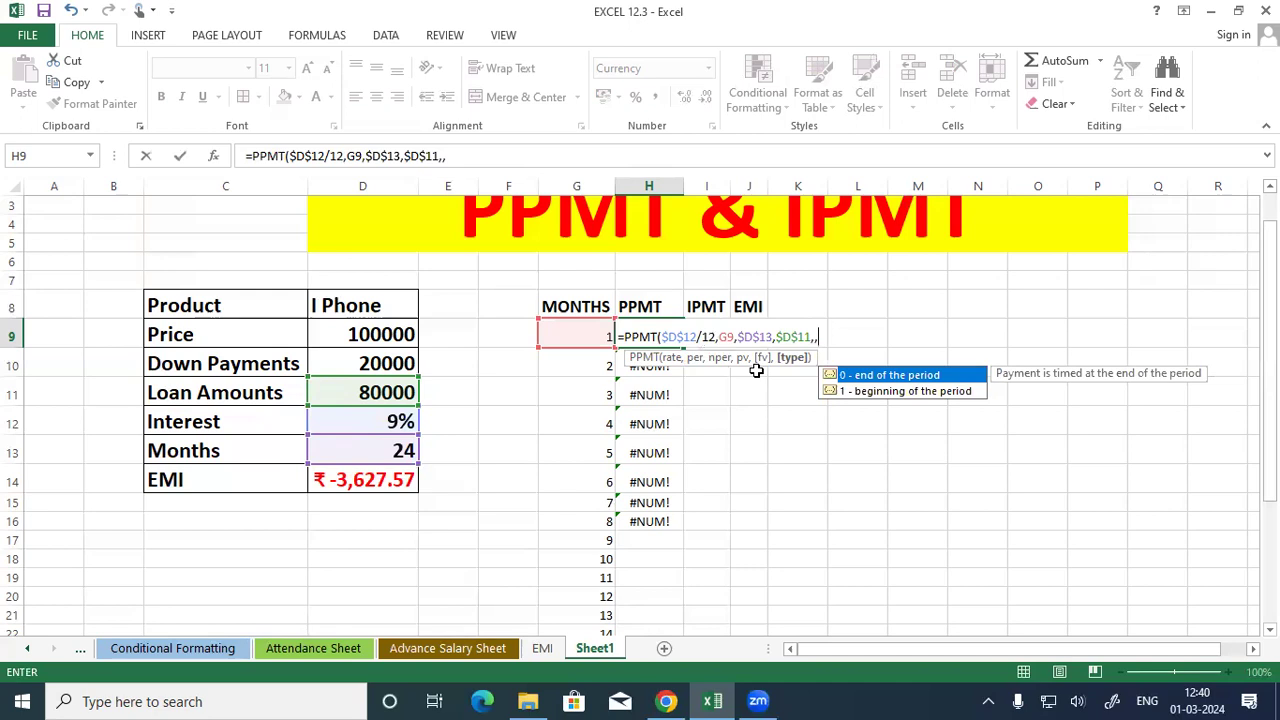
type("1")
key("BackSpace")
type("0")
Step: Annotate beside the formula with a circled, underlined 1, an arrow pointing to it and a 0, and clear the drawings
key("ctrl+2")
mouse_move(821, 409)
left_mouse_down()
mouse_move(815, 388)
mouse_move(795, 399)
mouse_move(806, 378)
left_mouse_up()
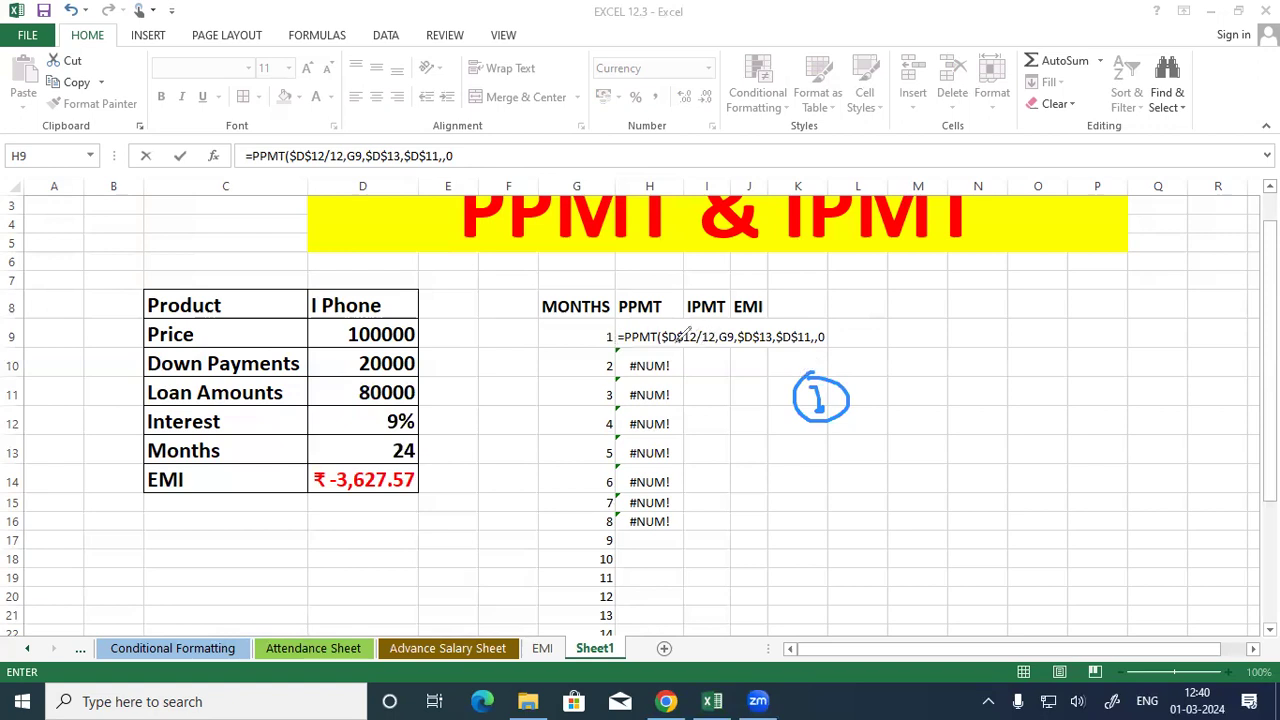
mouse_move(849, 388)
left_mouse_down()
mouse_move(885, 378)
mouse_move(866, 378)
left_mouse_up()
left_click_drag(899, 342, 895, 314)
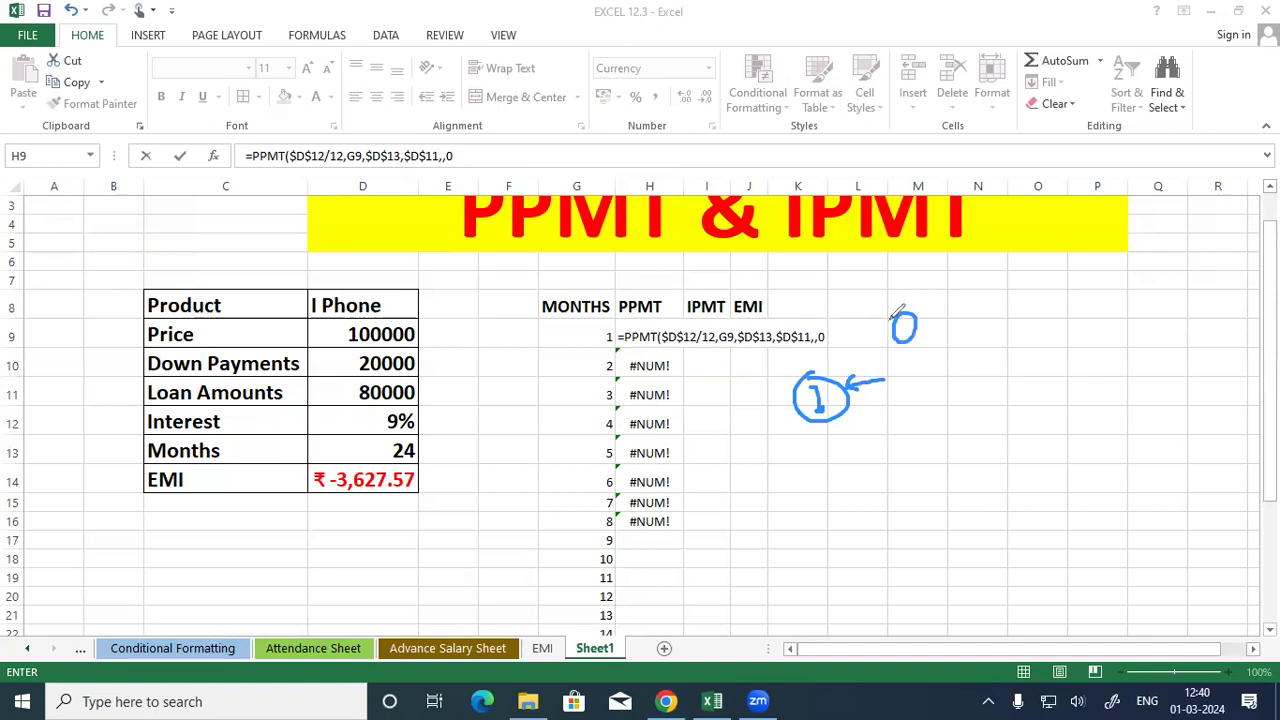
left_click_drag(822, 429, 854, 410)
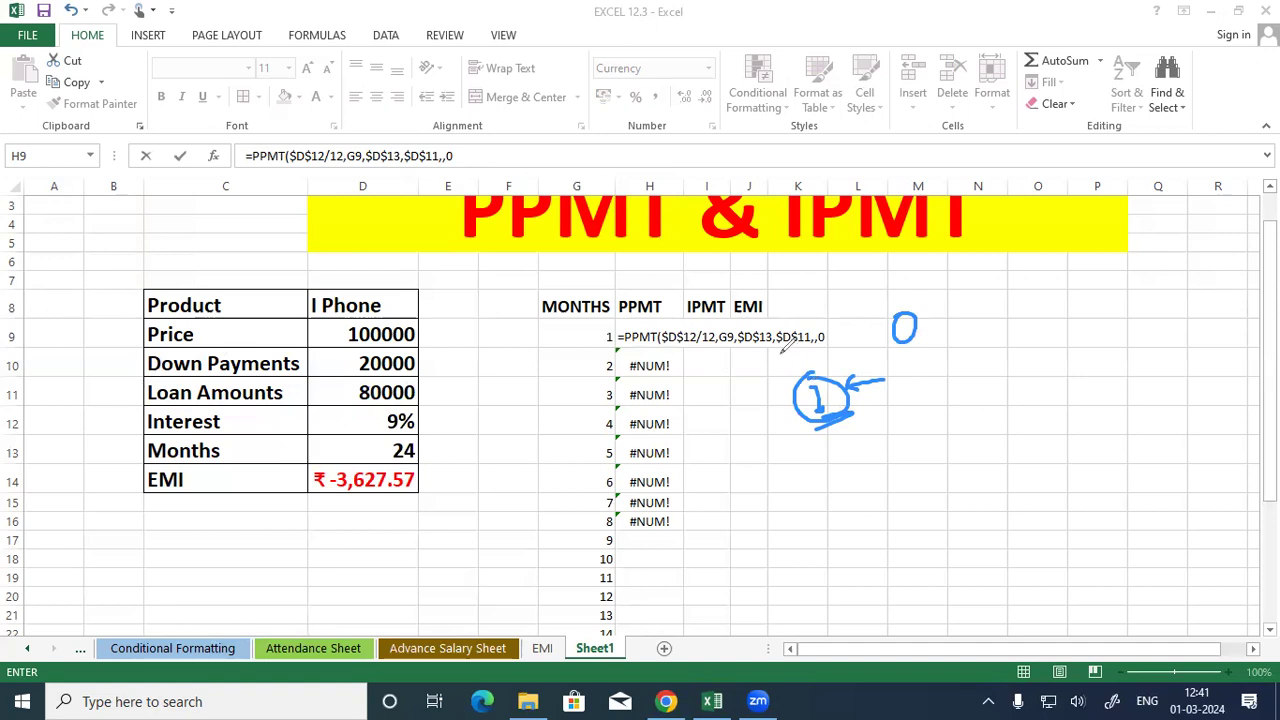
left_click(143, 156)
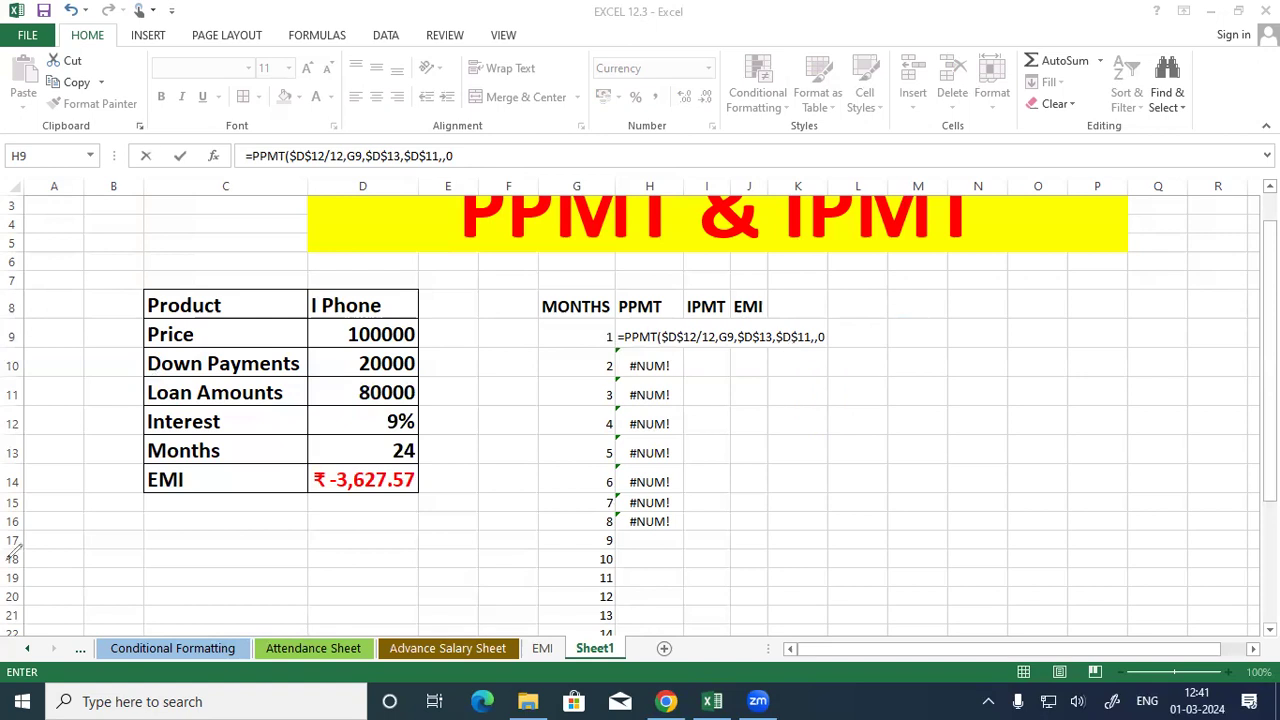
left_click(910, 423)
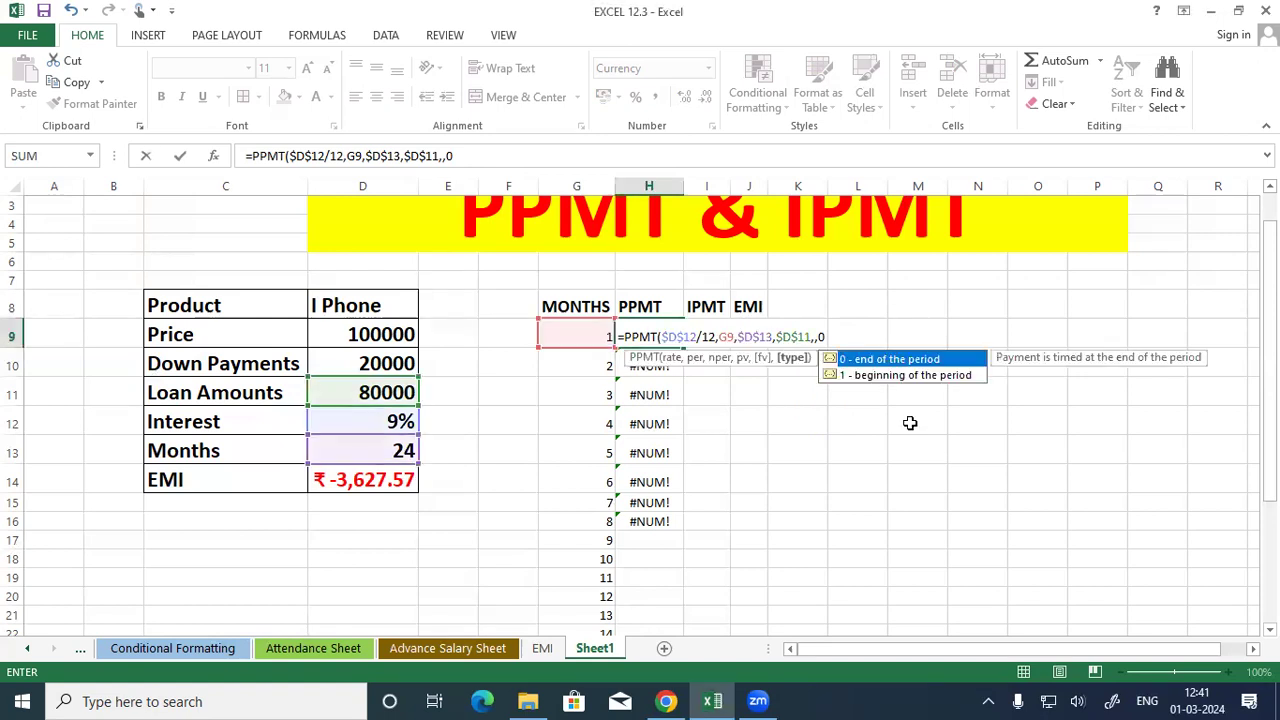
Step: Close and confirm the PPMT formula in H9, and reselect the cell to review it
type(")")
key("Return")
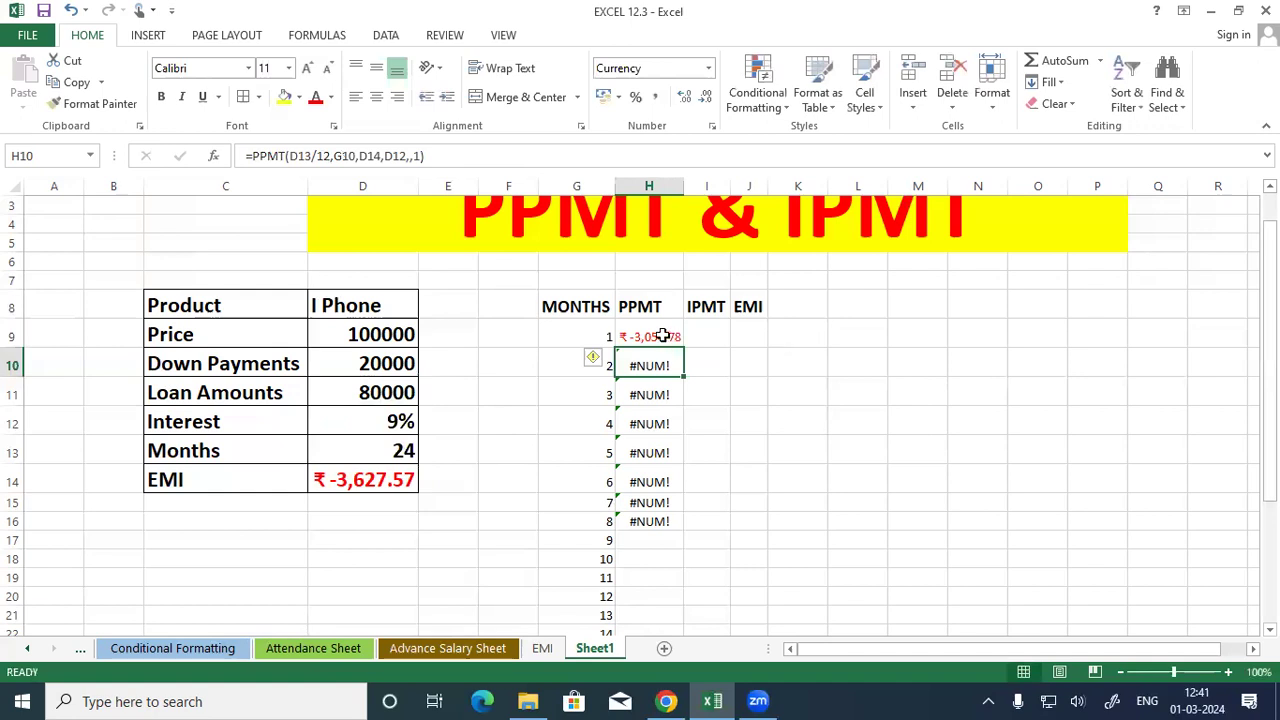
key("Up")
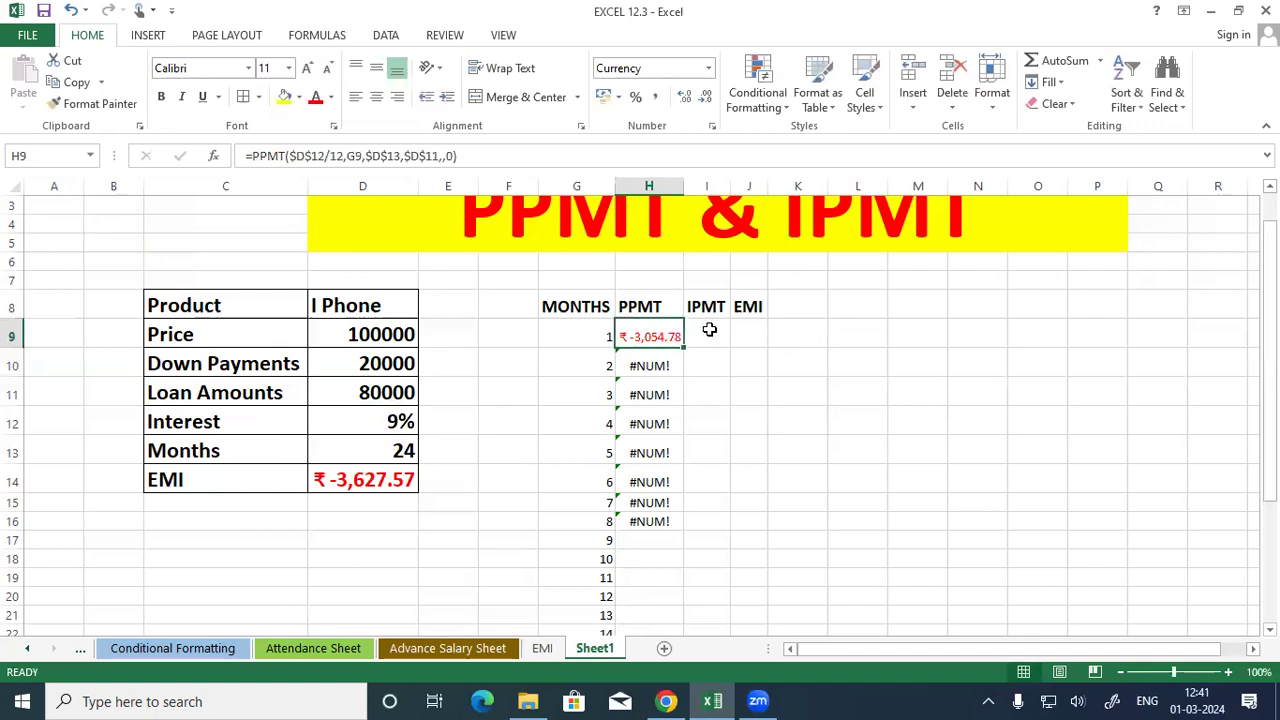
Step: Start an IPMT formula in I9 with the absolute rate $D$12/12 and the relative period G9
left_click(709, 329)
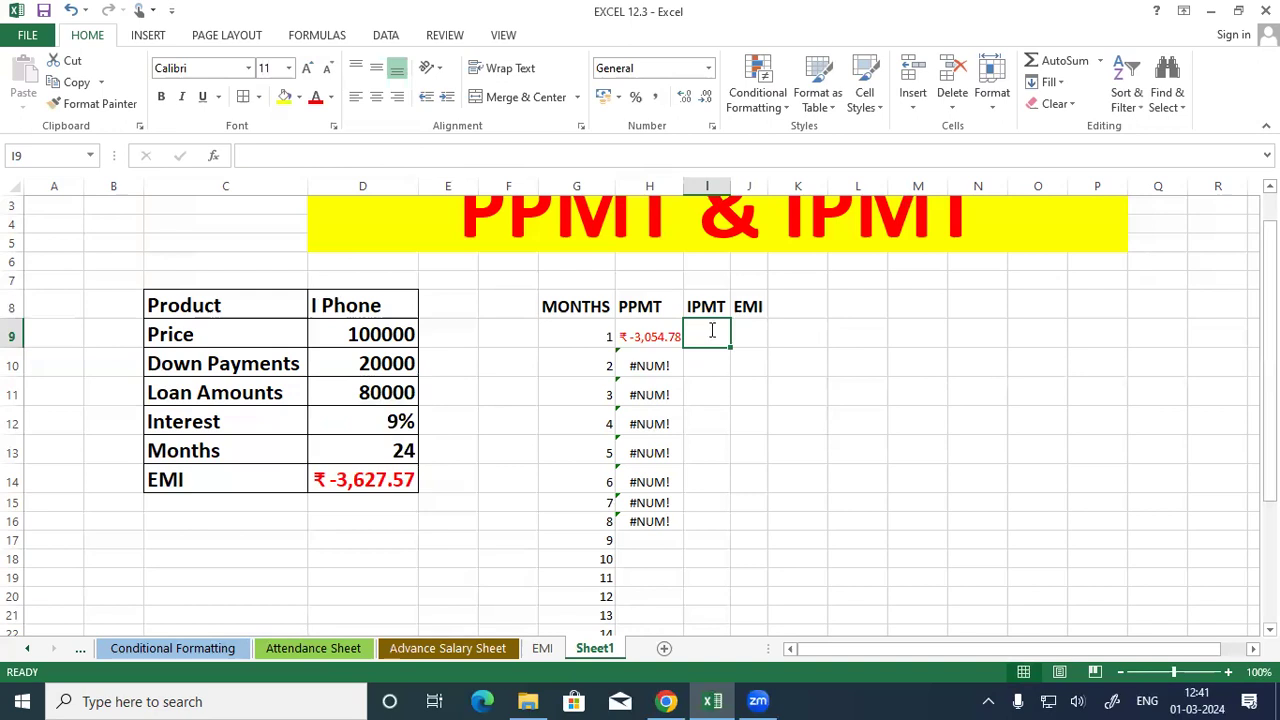
type("=IPMT(")
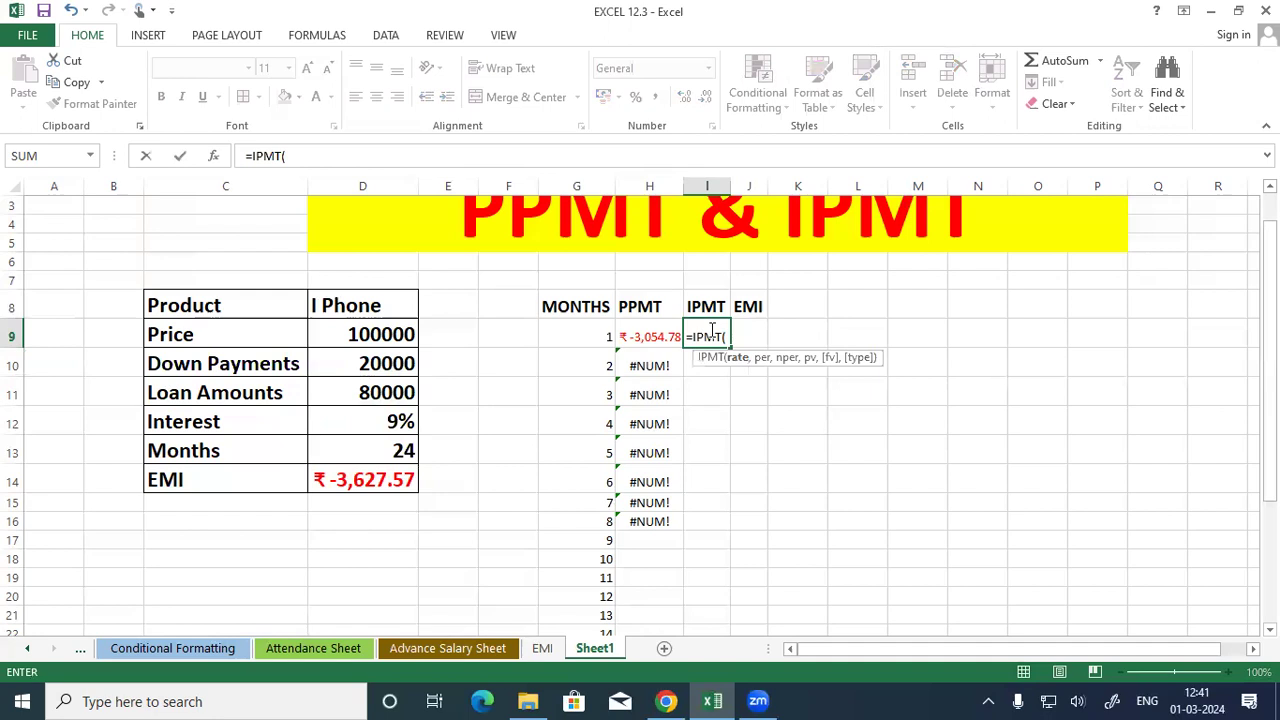
left_click(391, 422)
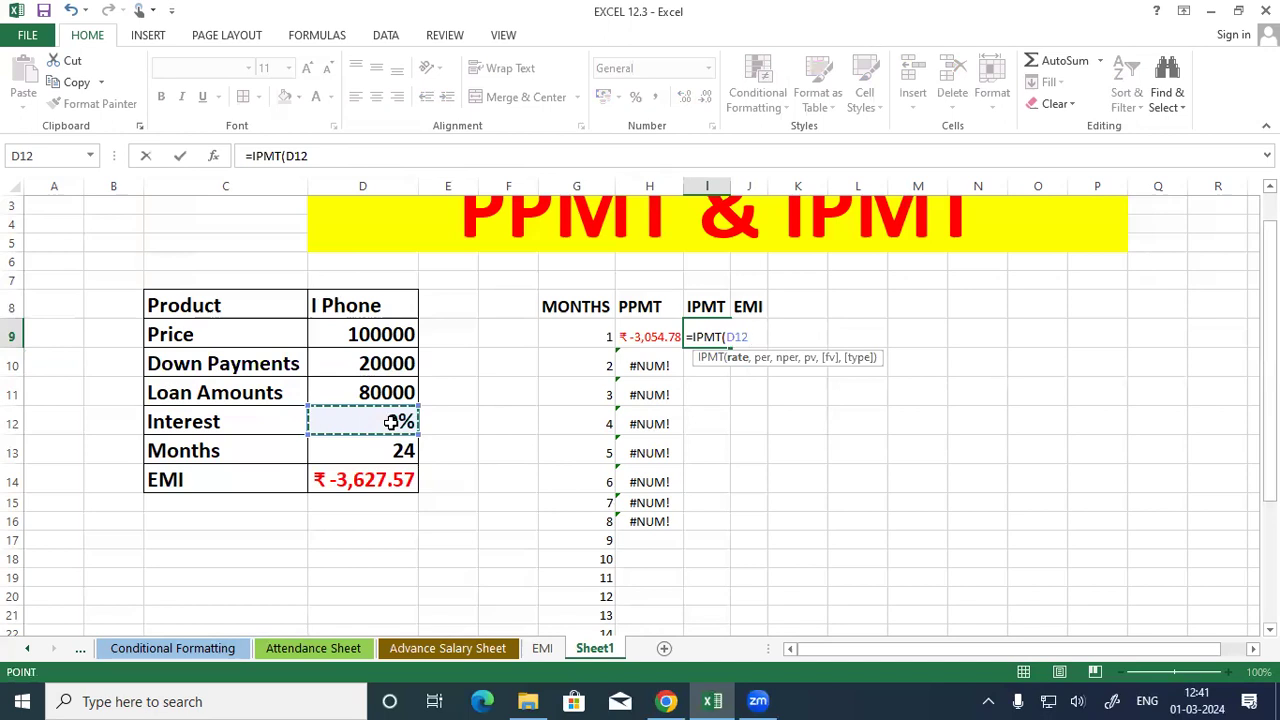
key("F4")
type("/12,")
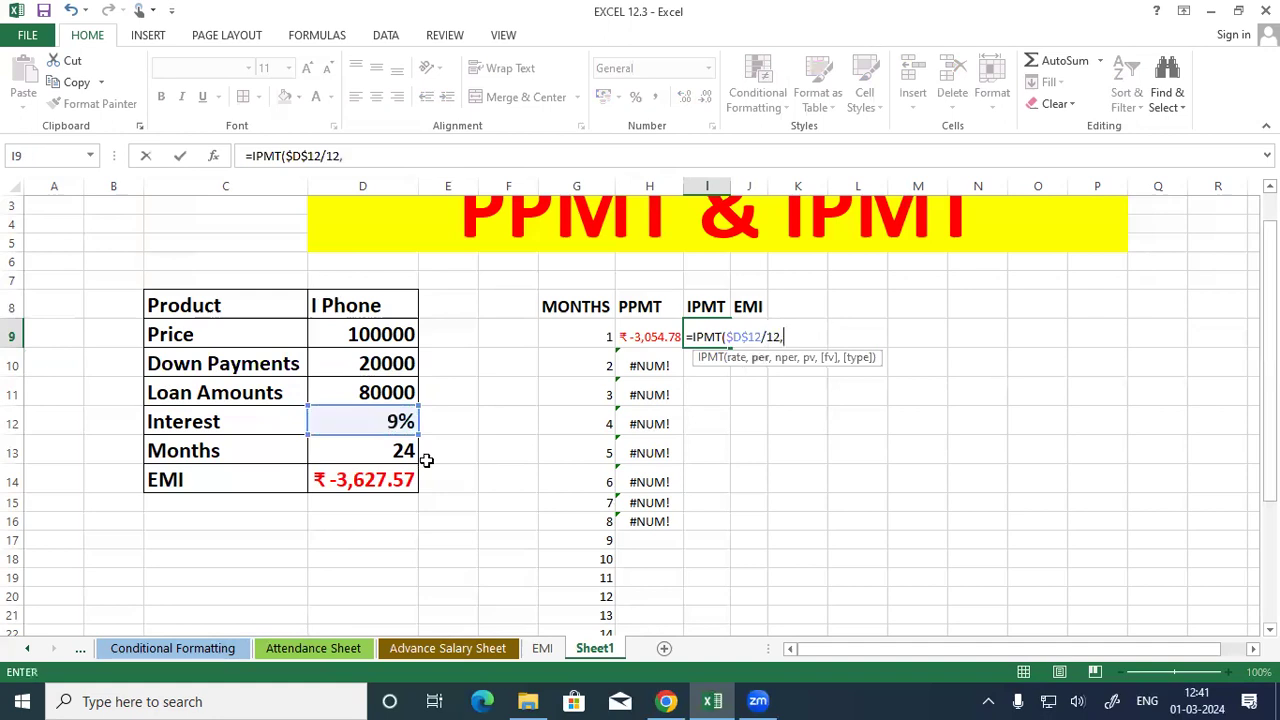
left_click(590, 332)
type(",")
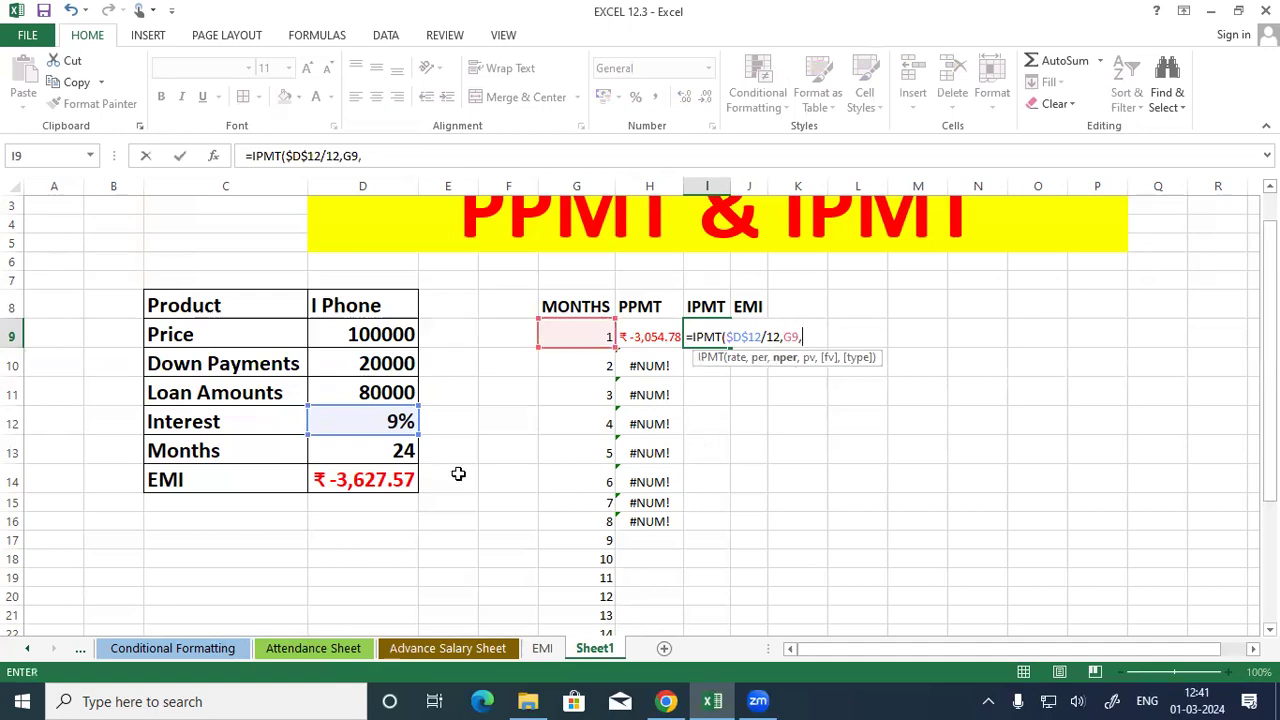
Step: Complete the IPMT formula in I9 with $D$13 periods, $D$11 loan amount, a blank future value and type 0, and reselect the cell
left_click(385, 448)
key("F4")
type(",")
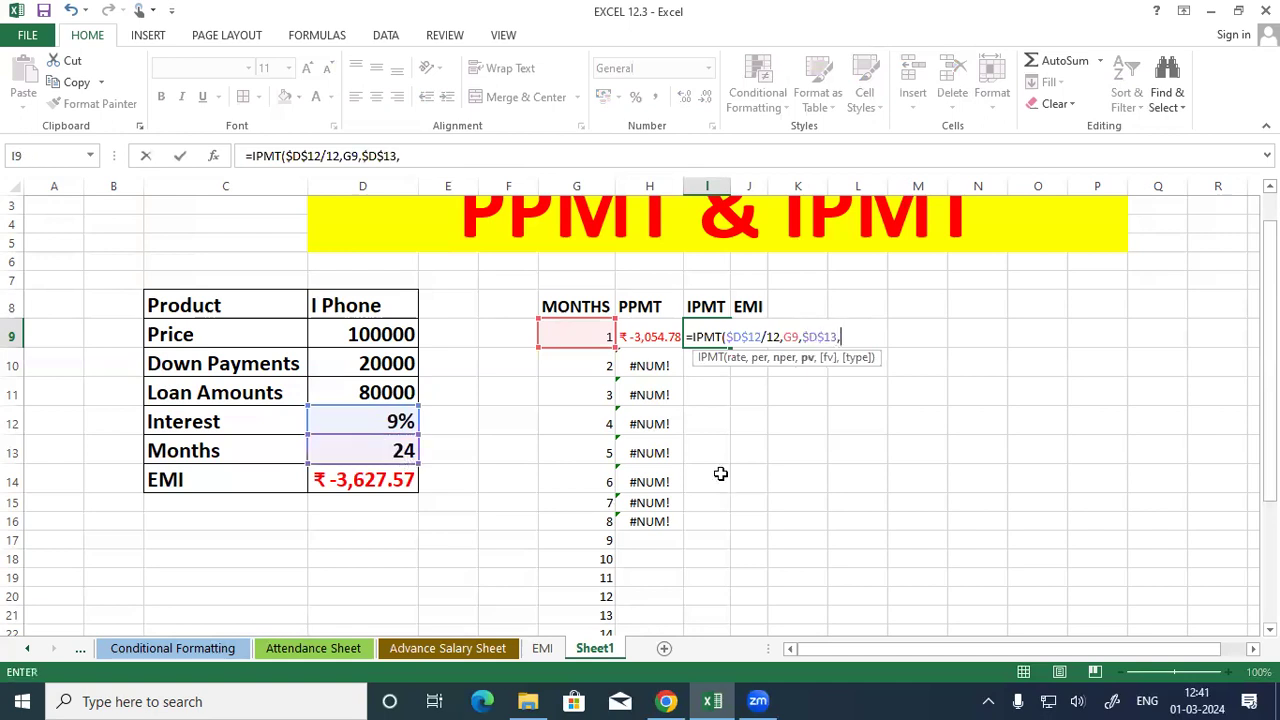
left_click(394, 397)
key("F4")
type(",")
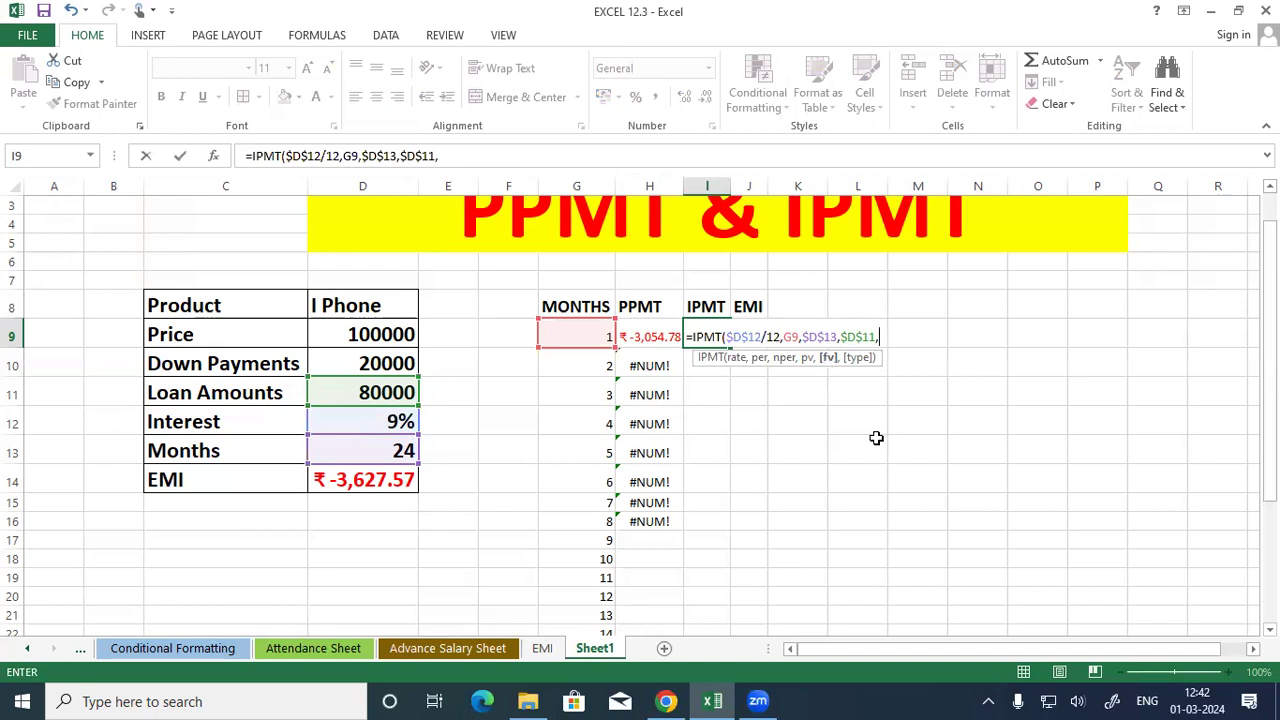
type(",")
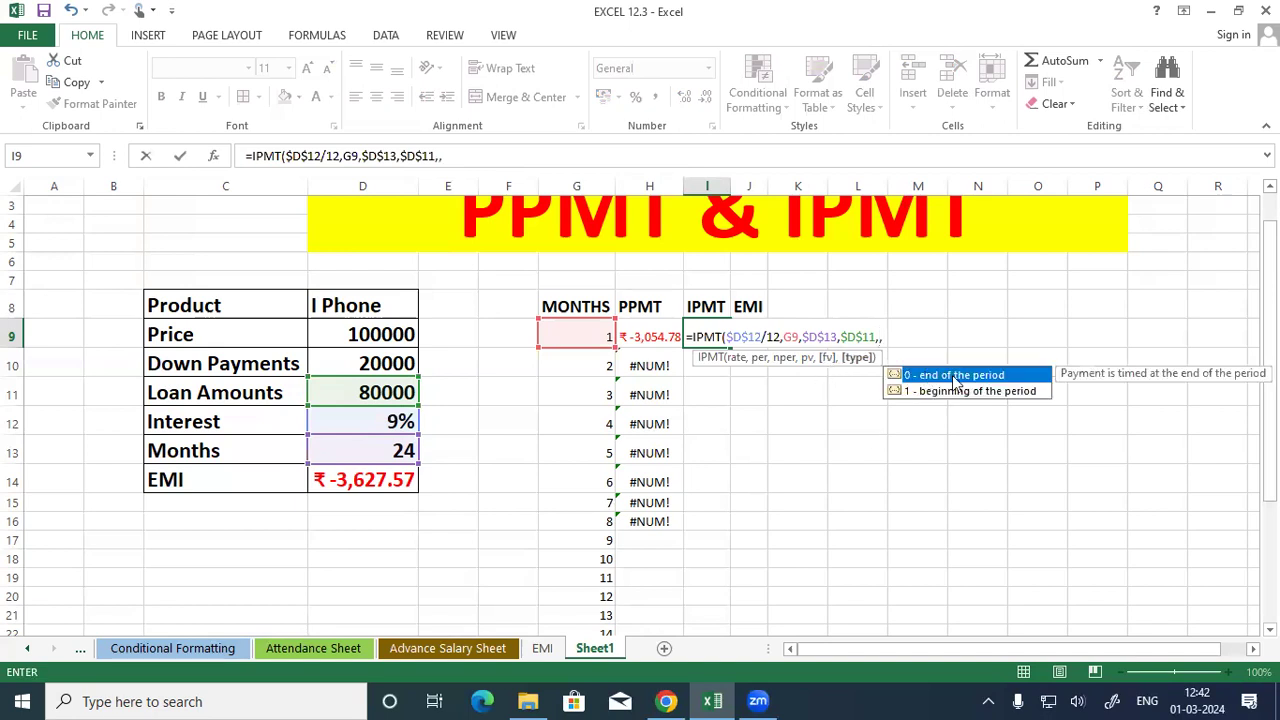
double_click(953, 376)
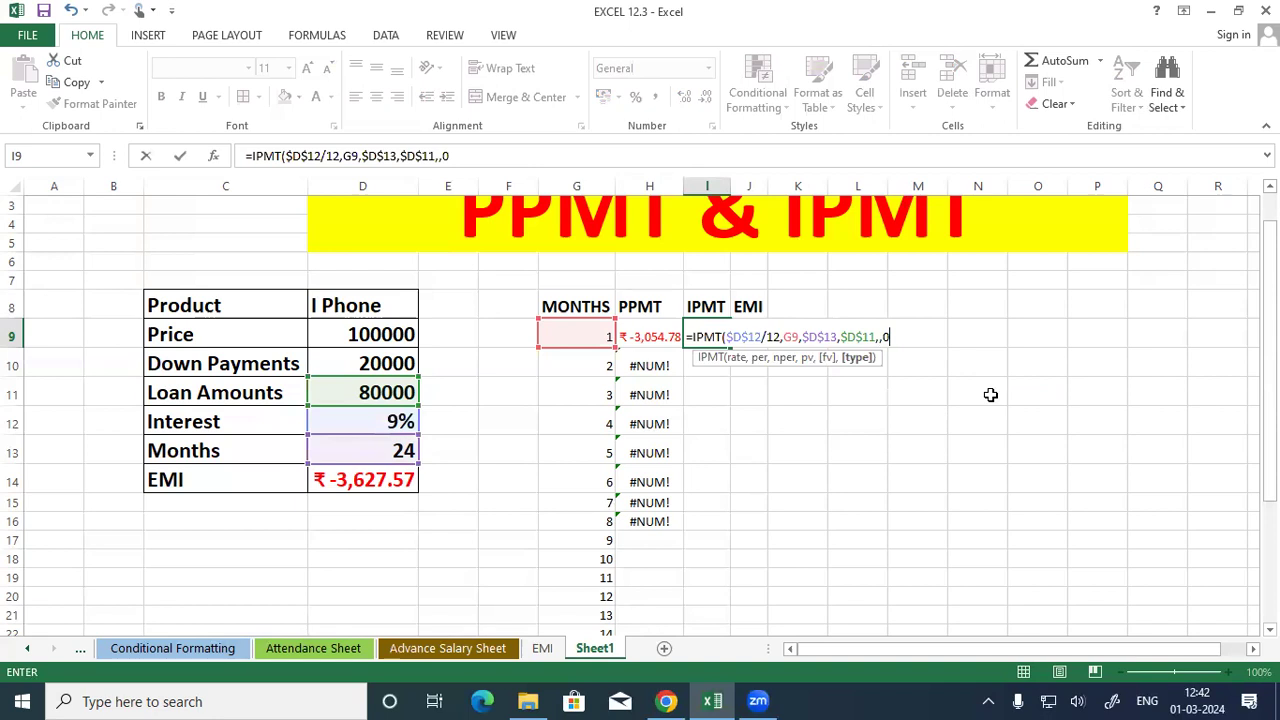
key("Return")
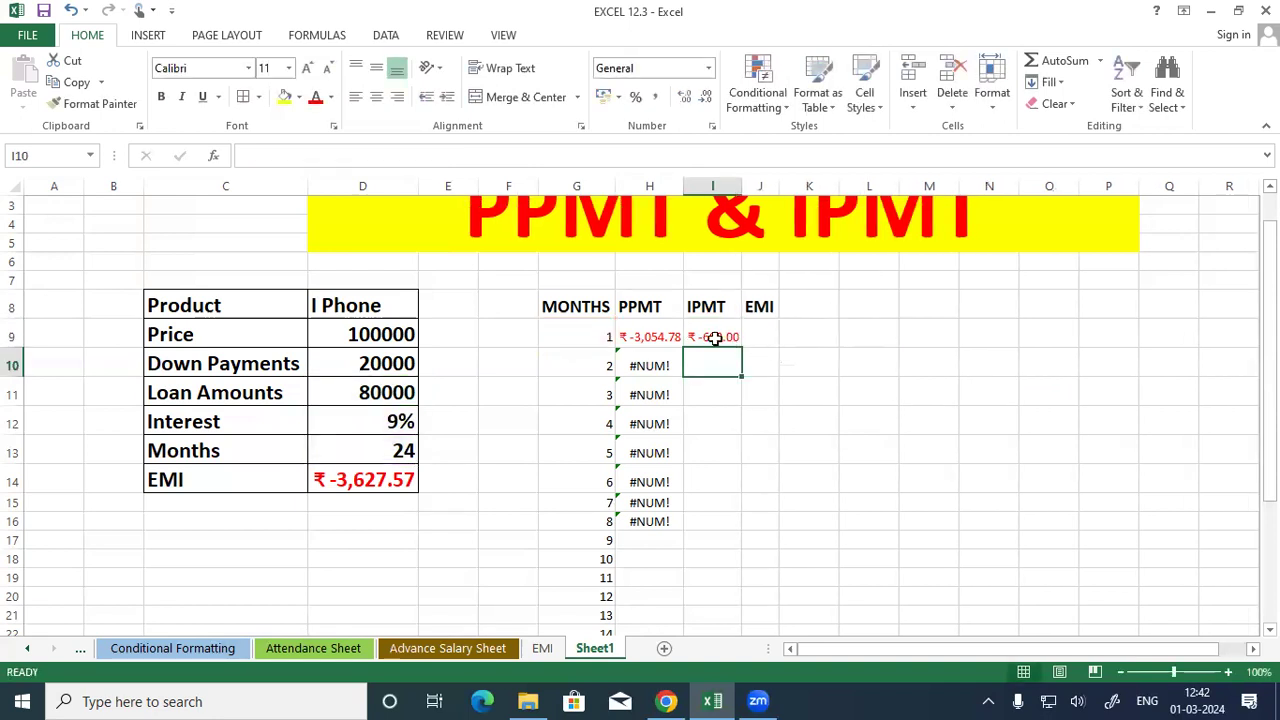
left_click(715, 338)
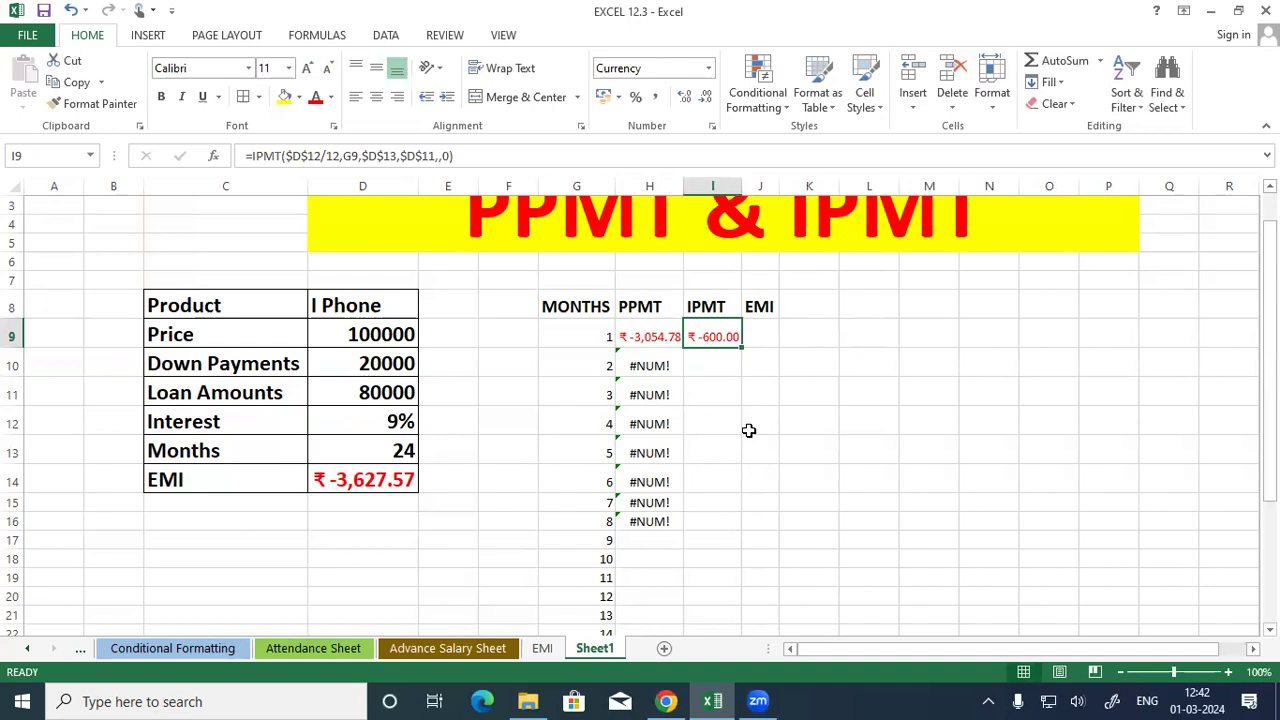
Step: Change the type argument of the PPMT formula in H9 to 1, beginning of the period
left_click(676, 338)
key("F2")
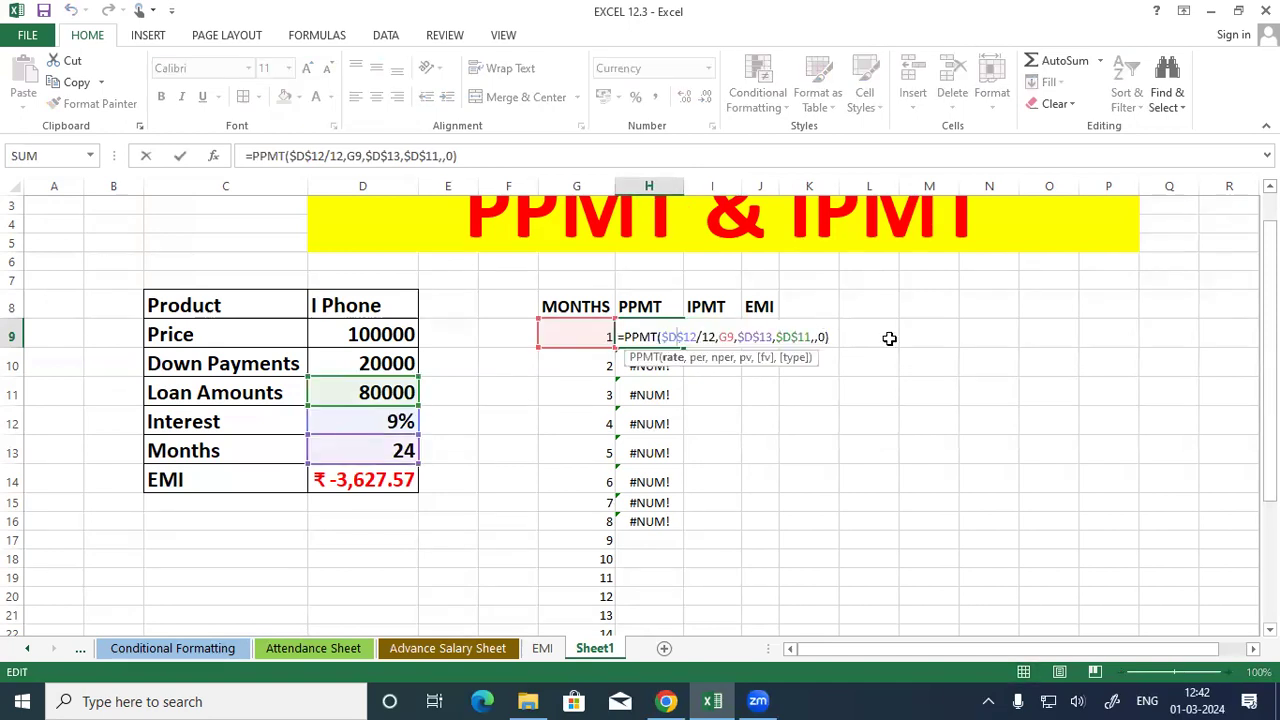
type("1")
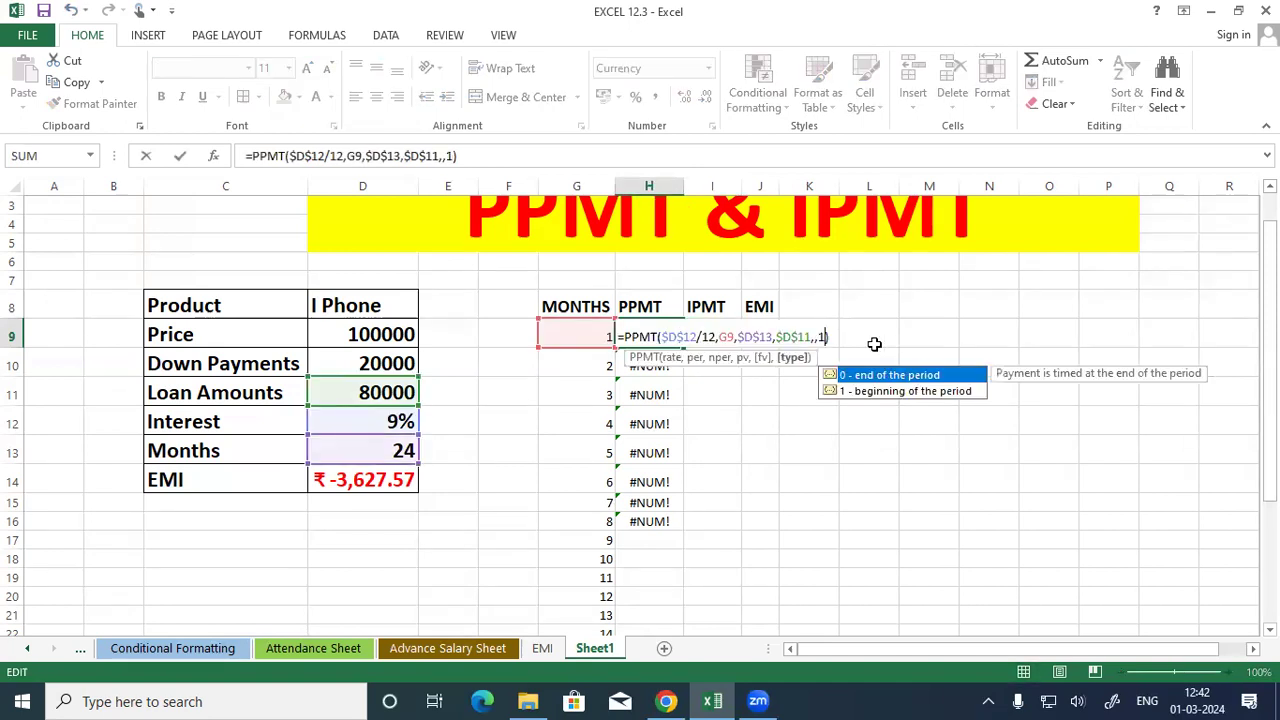
key("Return")
Step: Change the type argument of the IPMT formula in I9 to 1 and reselect the cell
double_click(729, 334)
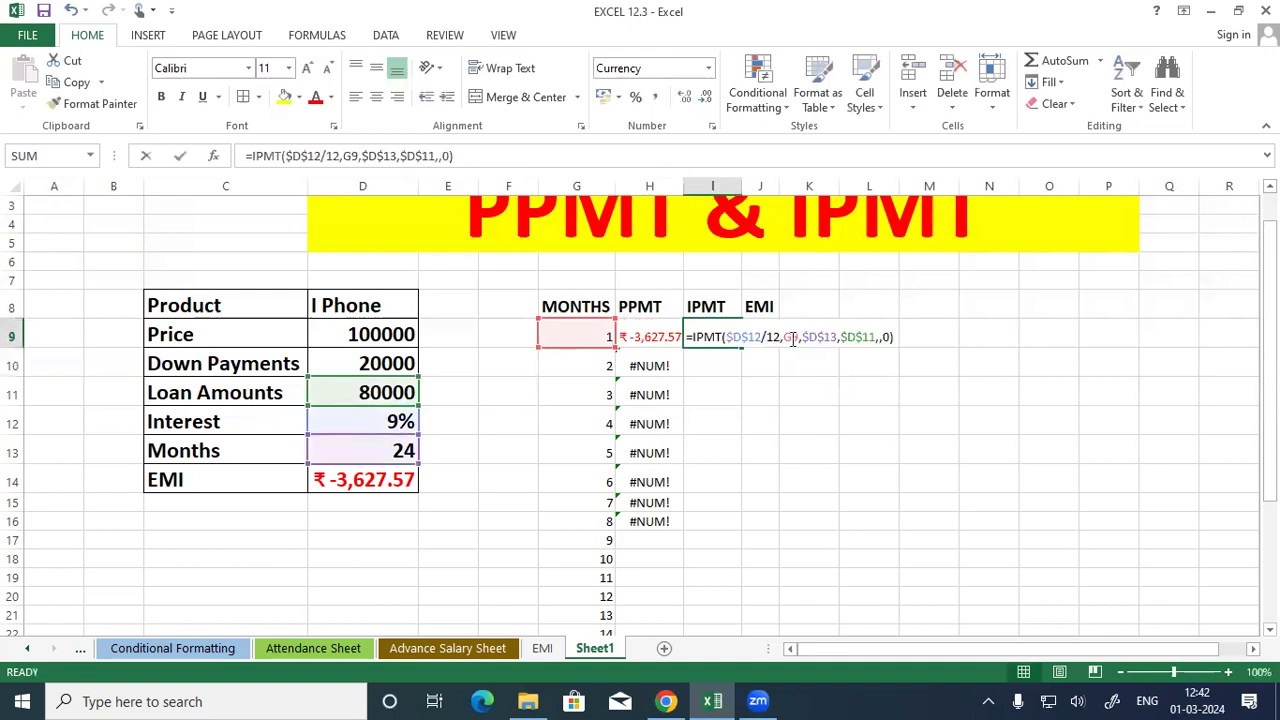
left_click(886, 336)
double_click(886, 337)
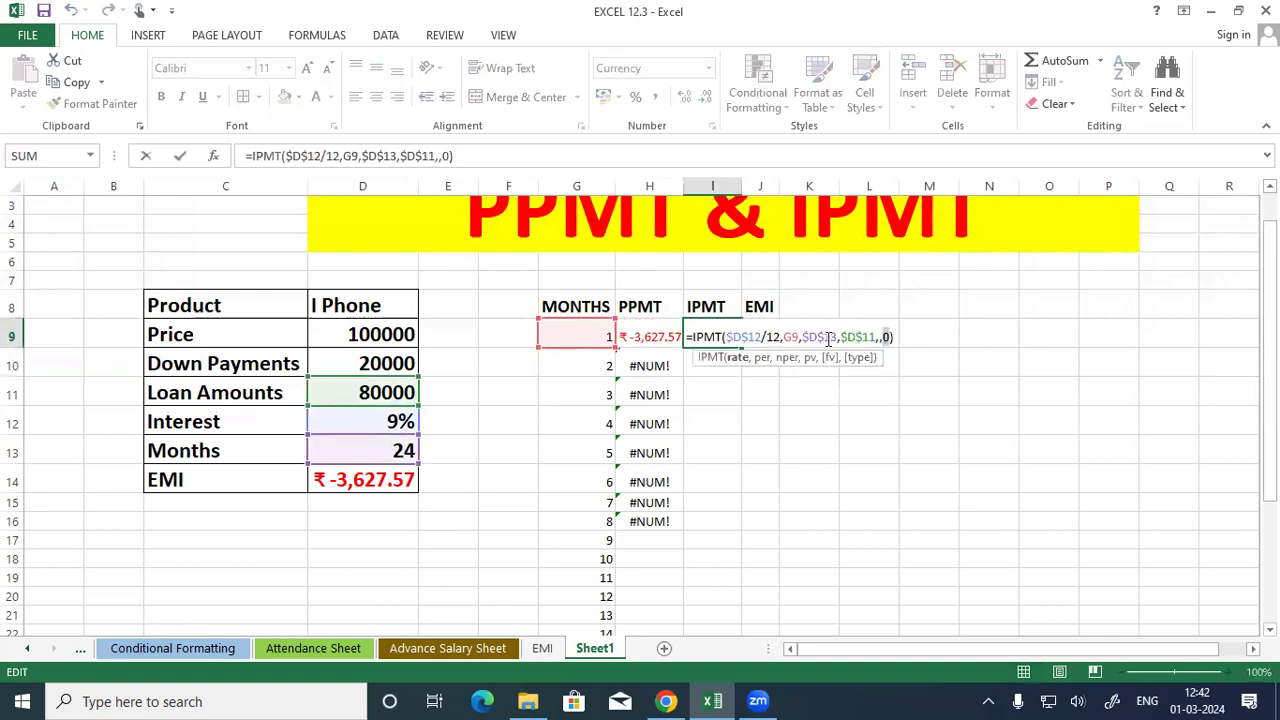
type("1")
key("Return")
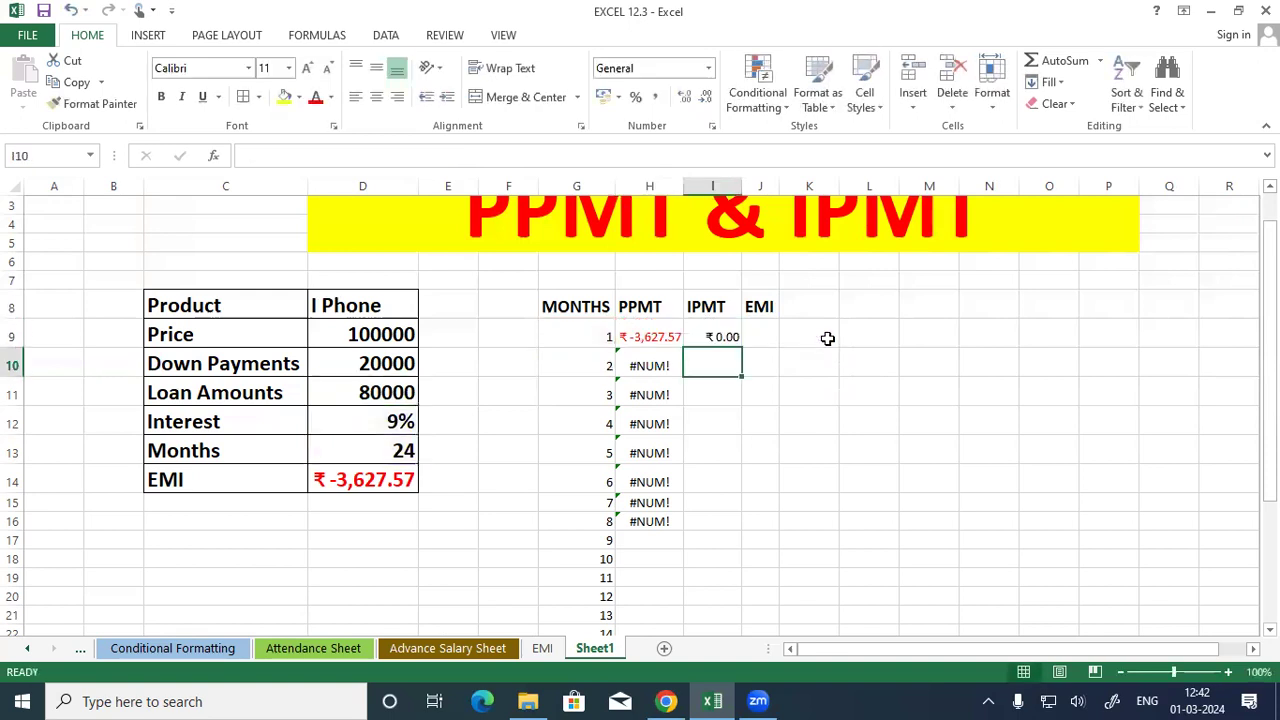
left_click(728, 331)
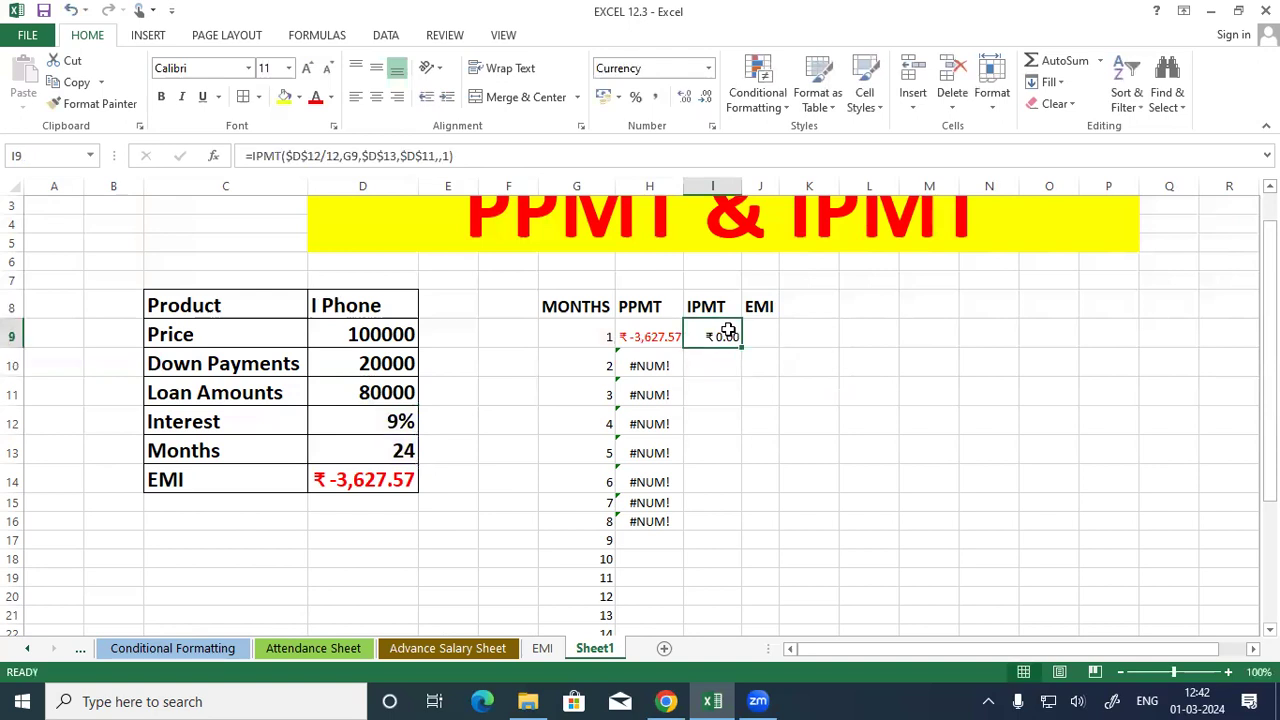
Step: Fill the PPMT and IPMT formulas from H9:I9 down to row 32 for all 24 months
left_click_drag(666, 335, 740, 559)
left_click_drag(718, 700, 777, 560)
left_click(809, 531)
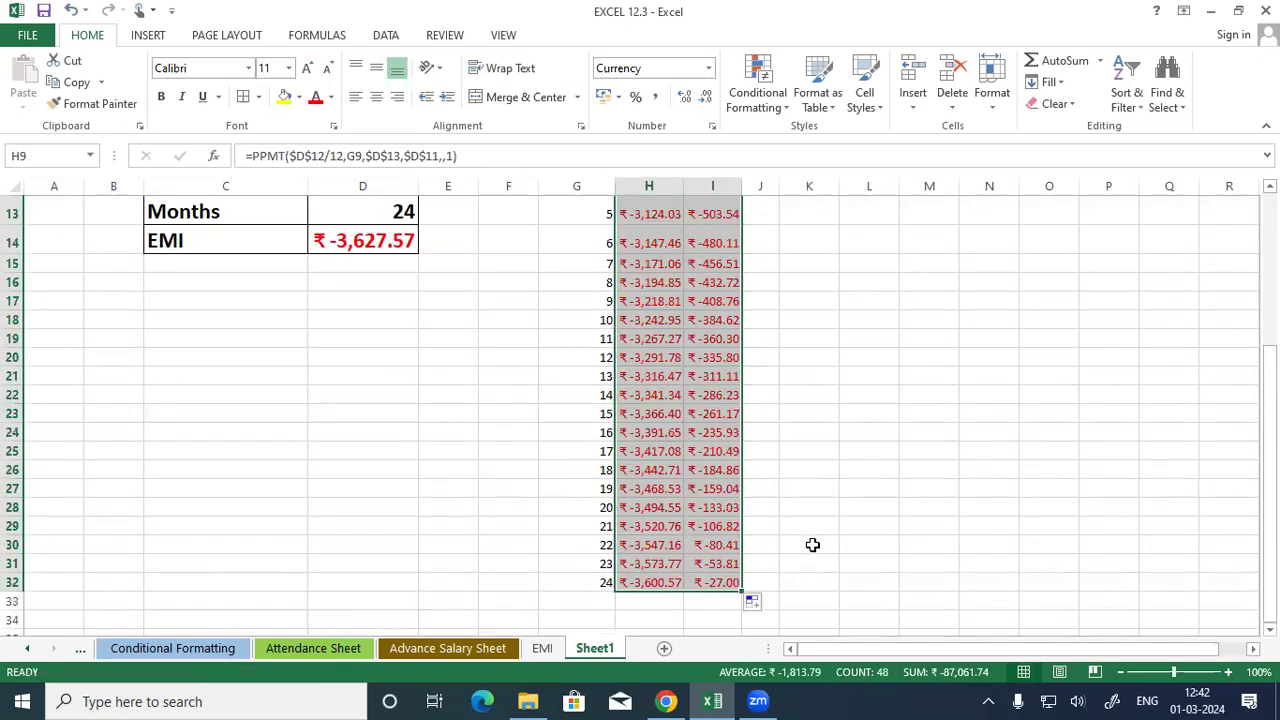
scroll(812, 545, "up", 1)
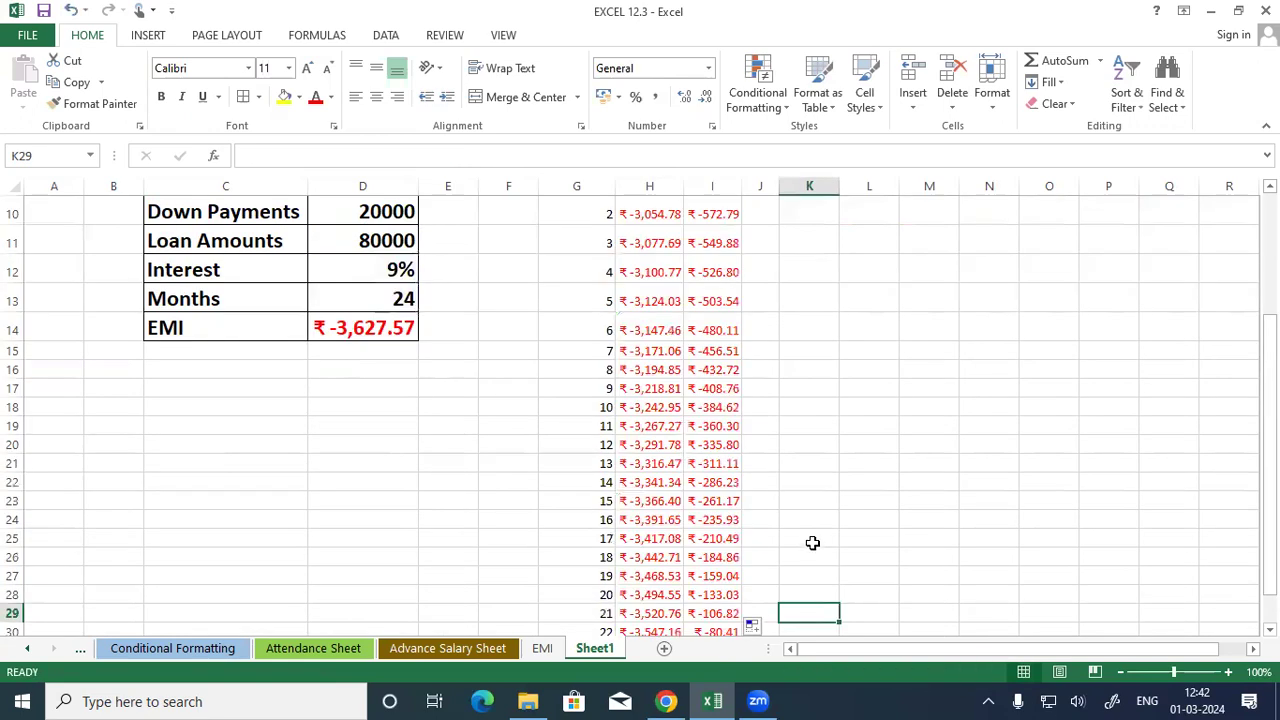
scroll(812, 543, "up", 3)
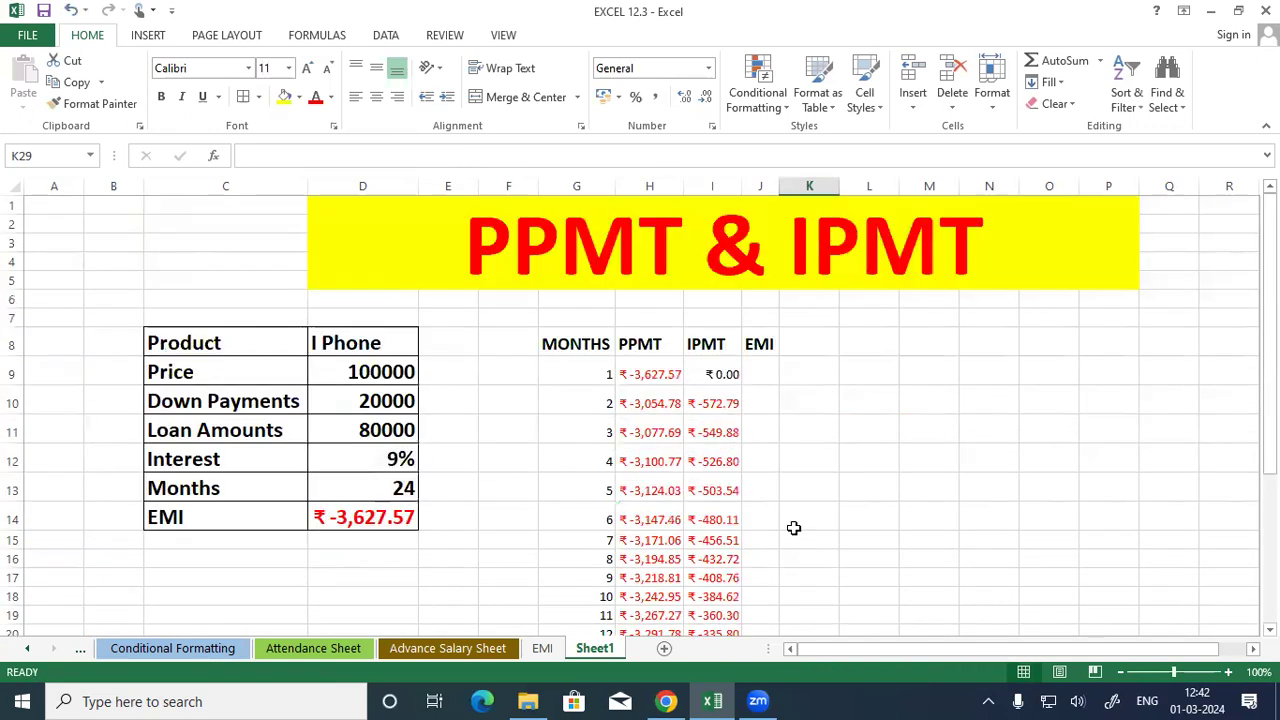
Step: Examine the PPMT and IPMT columns down to month 24, and compare the first EMI cell J9 with the PMT formula in D14
left_click(717, 403)
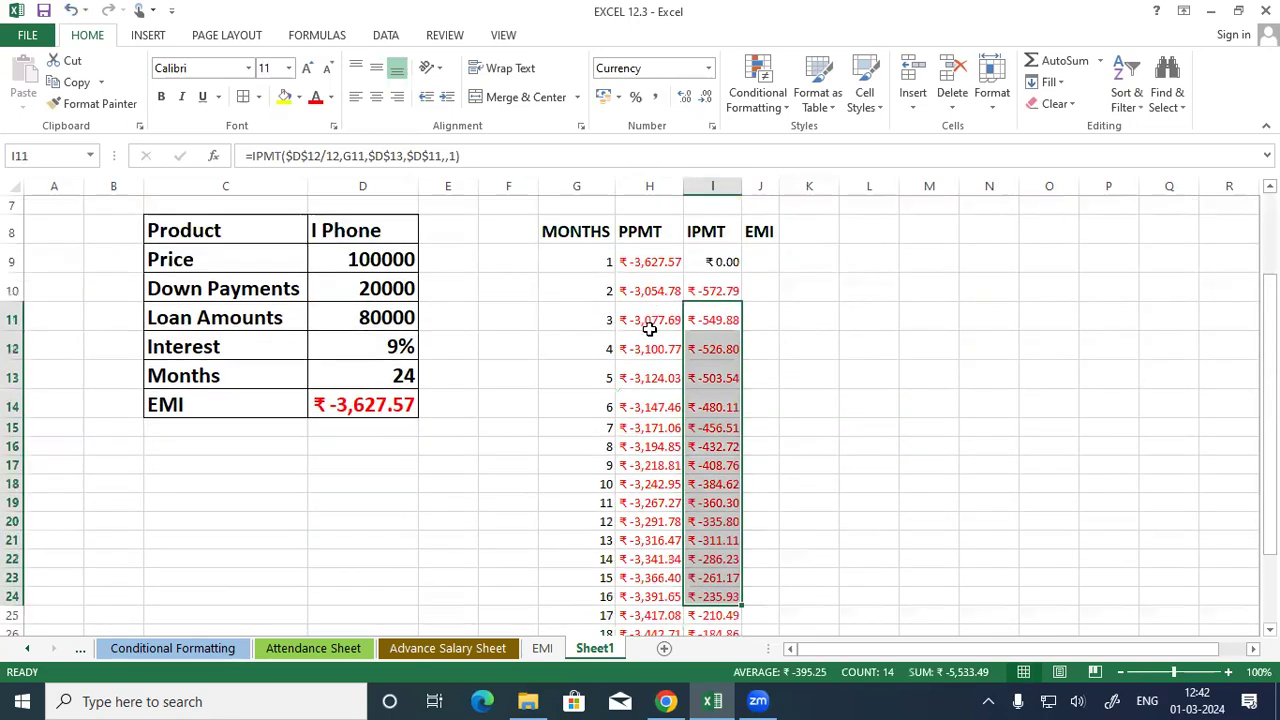
left_click_drag(649, 328, 650, 559)
left_click_drag(650, 648, 654, 648)
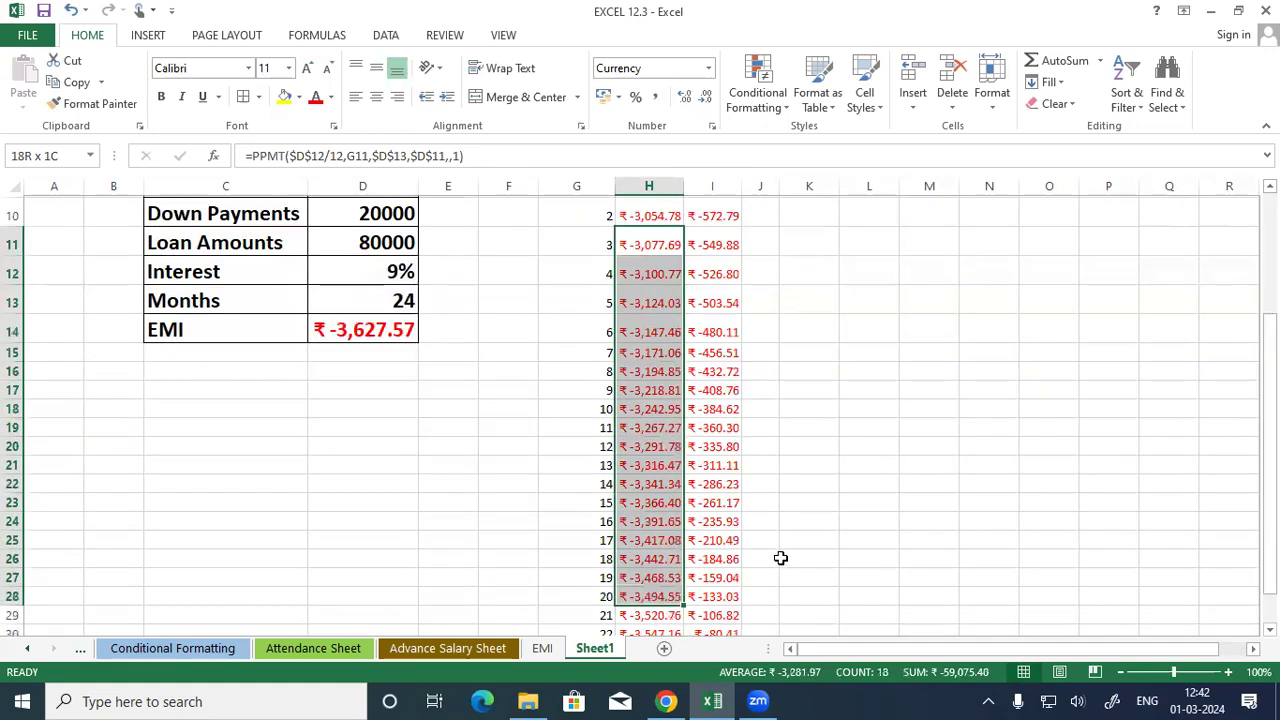
scroll(780, 557, "down", 4)
left_click(724, 462)
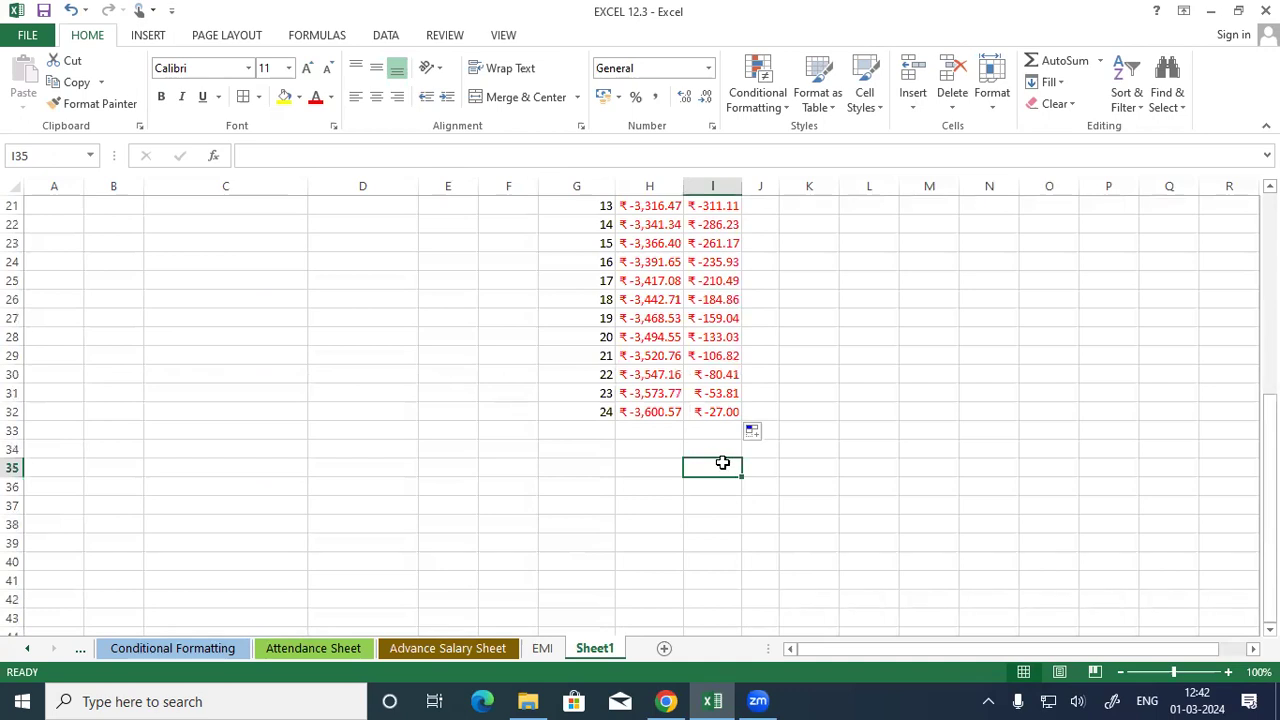
scroll(758, 328, "up", 4)
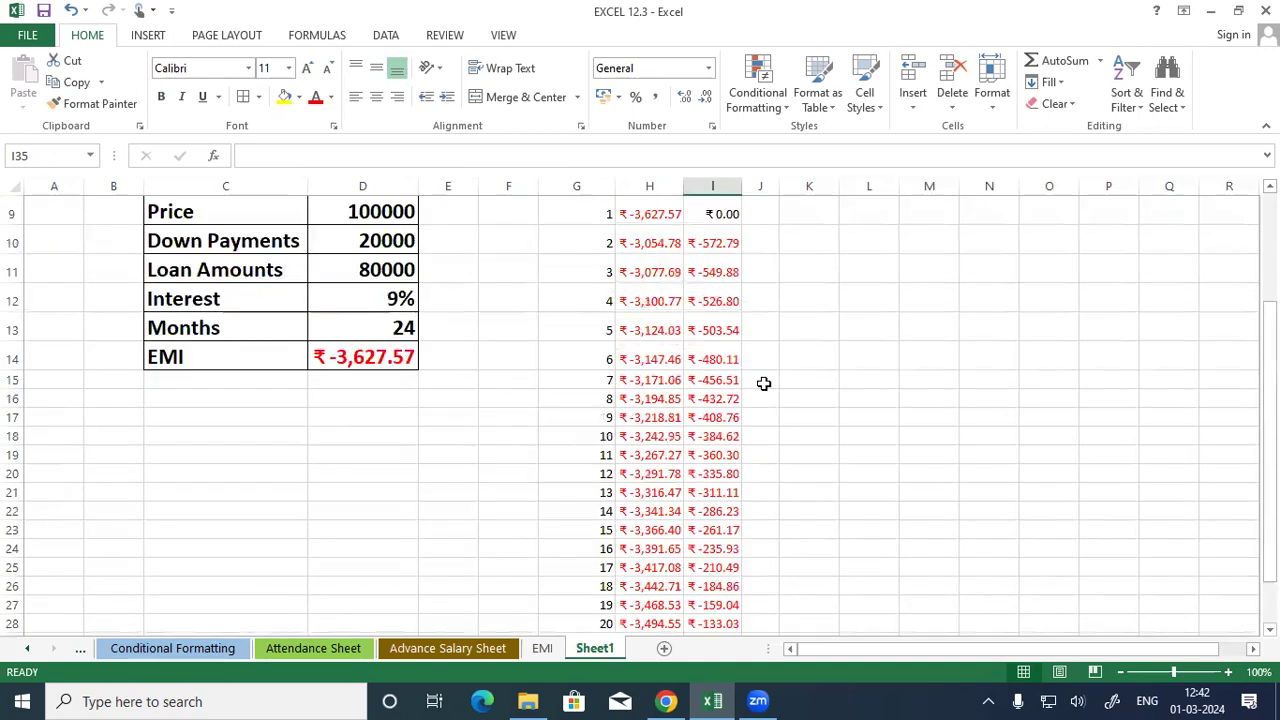
scroll(758, 370, "up", 3)
left_click(754, 362)
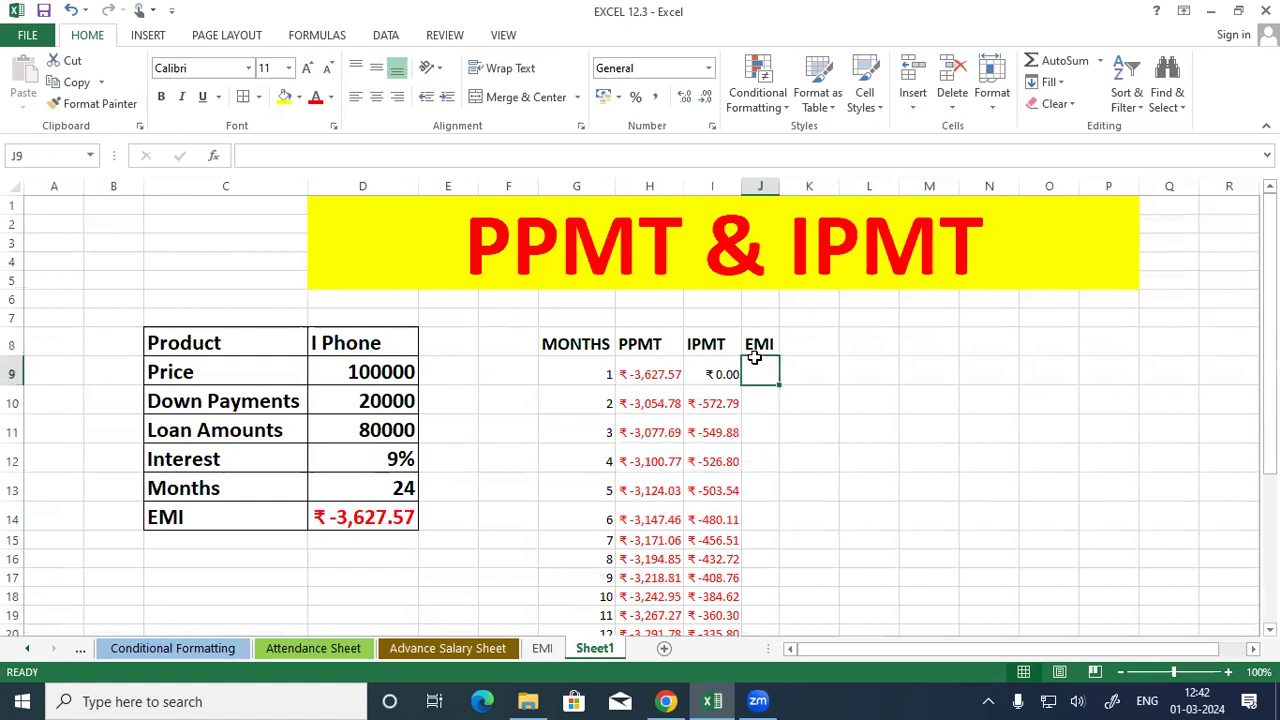
left_click(381, 524)
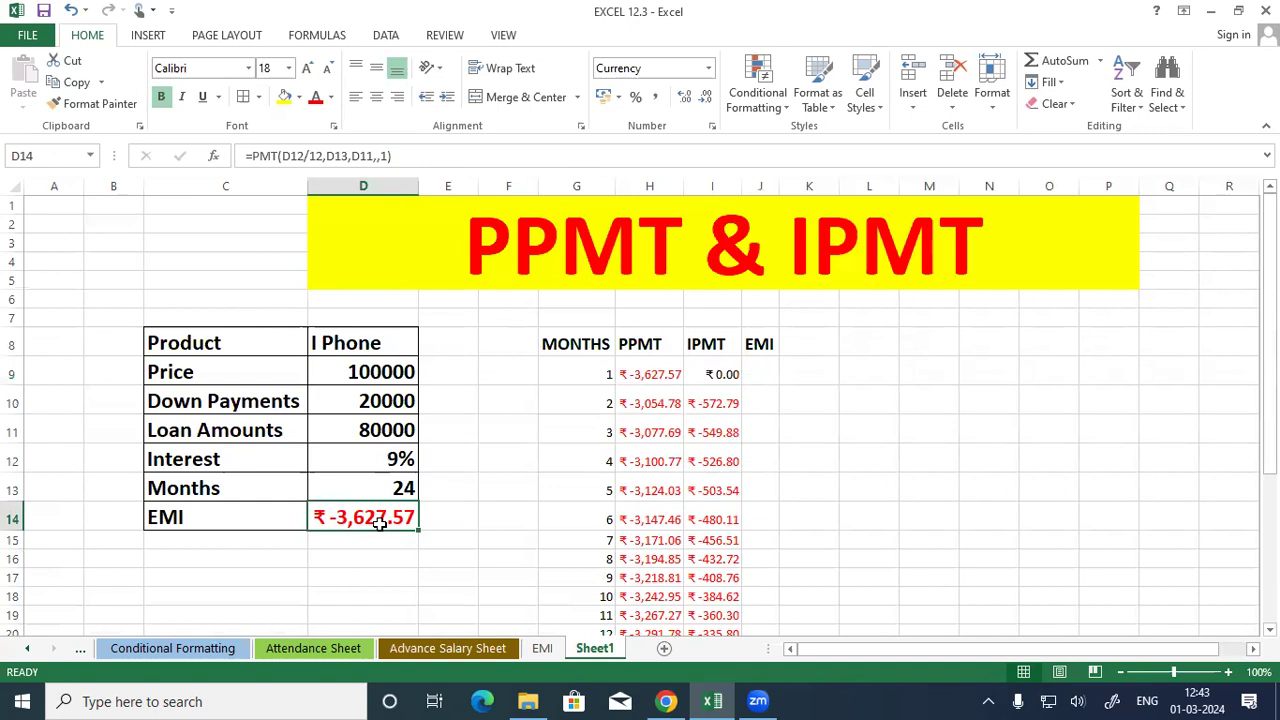
left_click(769, 364)
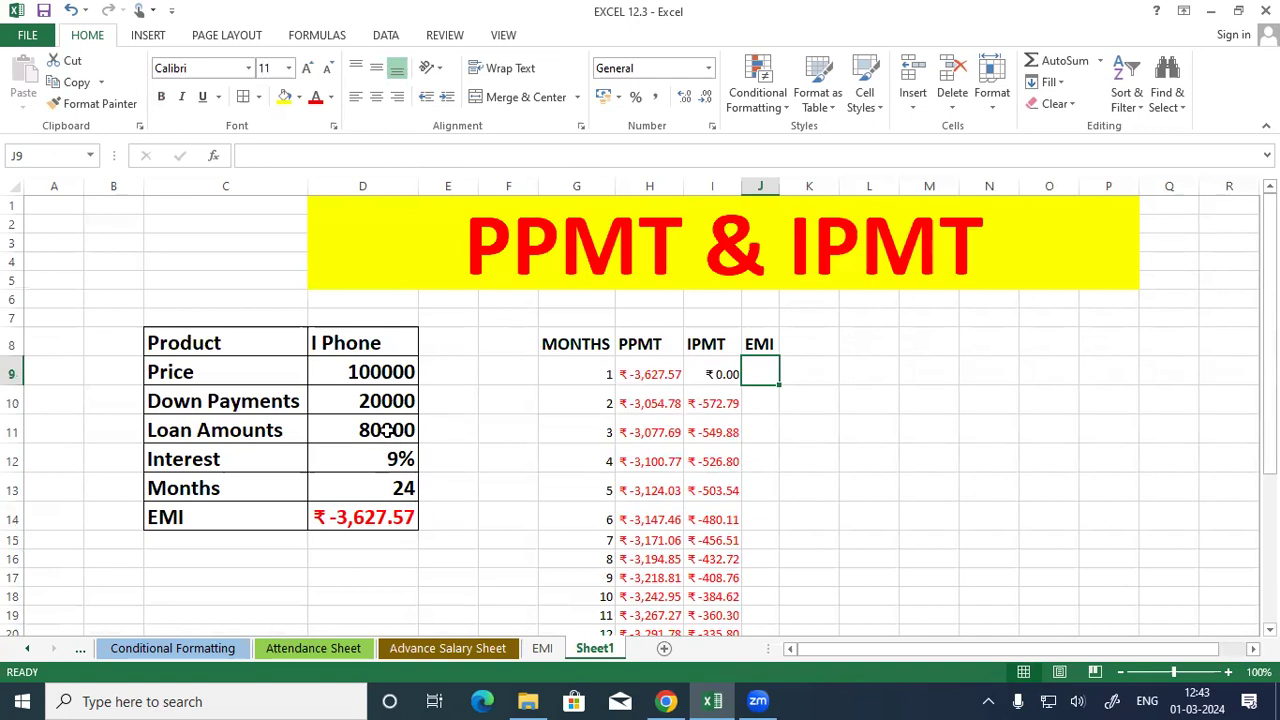
left_click(338, 518)
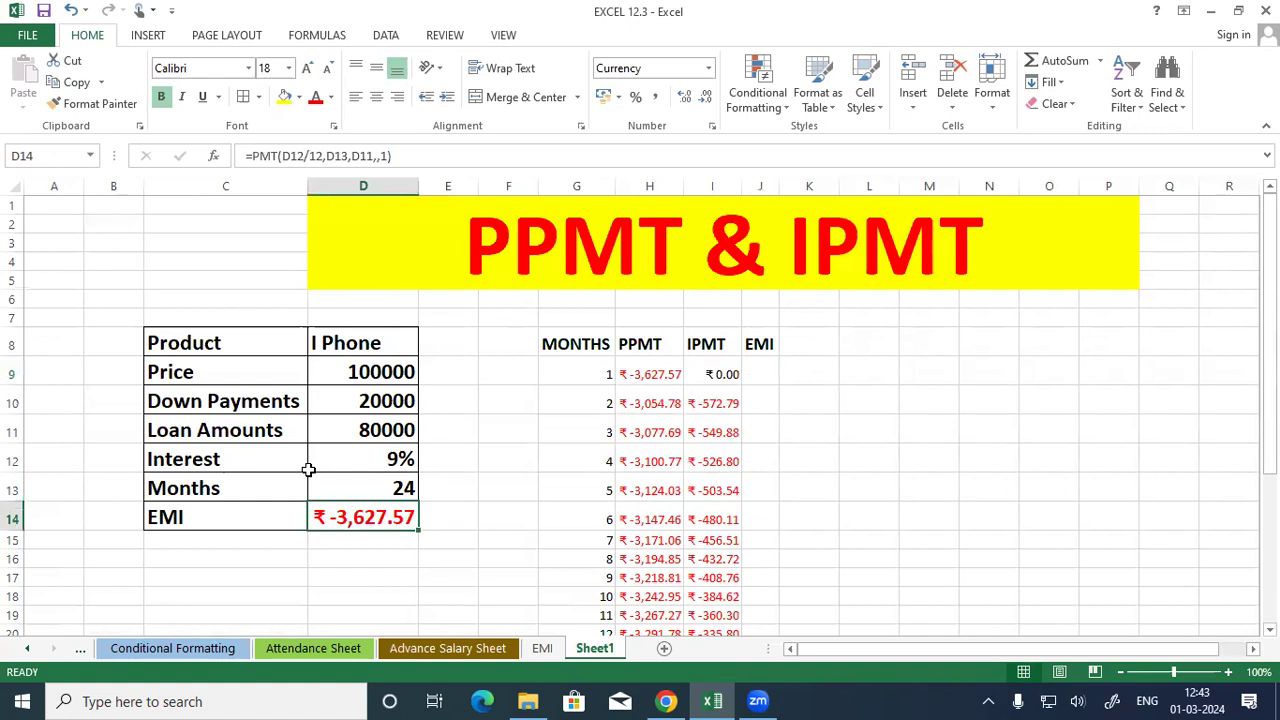
Step: Handwrite an underlined 76000 beside the first rows of the EMI column with the annotation pen
left_click(561, 251)
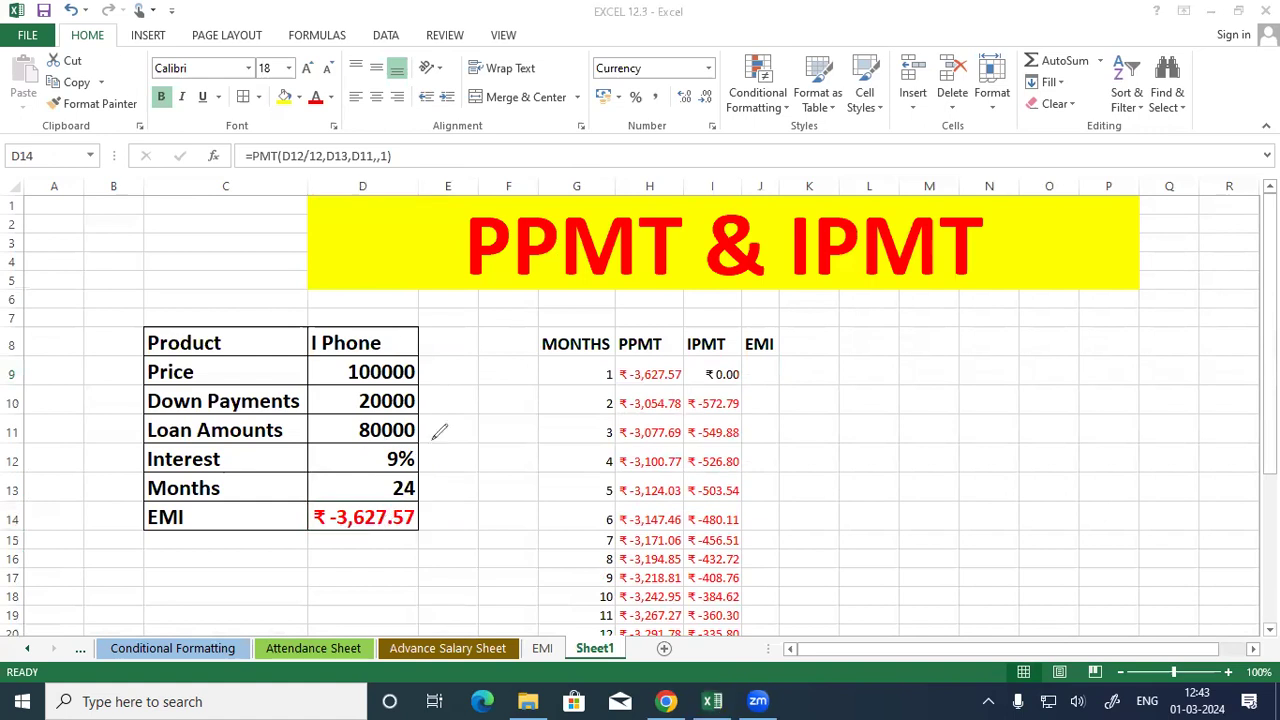
mouse_move(757, 392)
left_mouse_down()
mouse_move(785, 419)
mouse_move(802, 395)
mouse_move(818, 398)
left_mouse_up()
left_click(809, 372)
left_click_drag(838, 374, 856, 361)
left_click_drag(874, 350, 878, 342)
left_click_drag(787, 430, 895, 364)
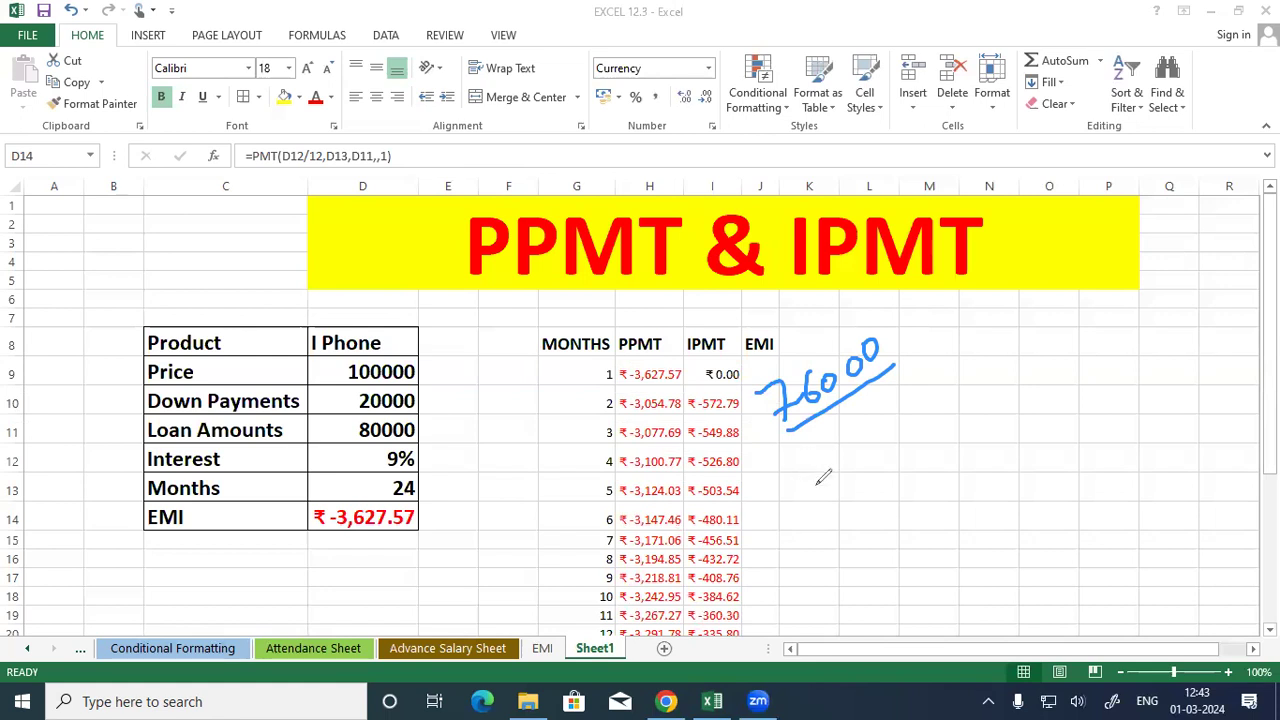
Step: Handwrite 72000 below the first figure and draw vertical lines beside the IPMT and PPMT amounts
left_click_drag(810, 483, 857, 510)
left_click_drag(841, 496, 878, 483)
mouse_move(878, 462)
left_mouse_down()
mouse_move(893, 483)
mouse_move(914, 466)
left_mouse_up()
left_click_drag(930, 443, 963, 431)
left_click_drag(981, 423, 977, 426)
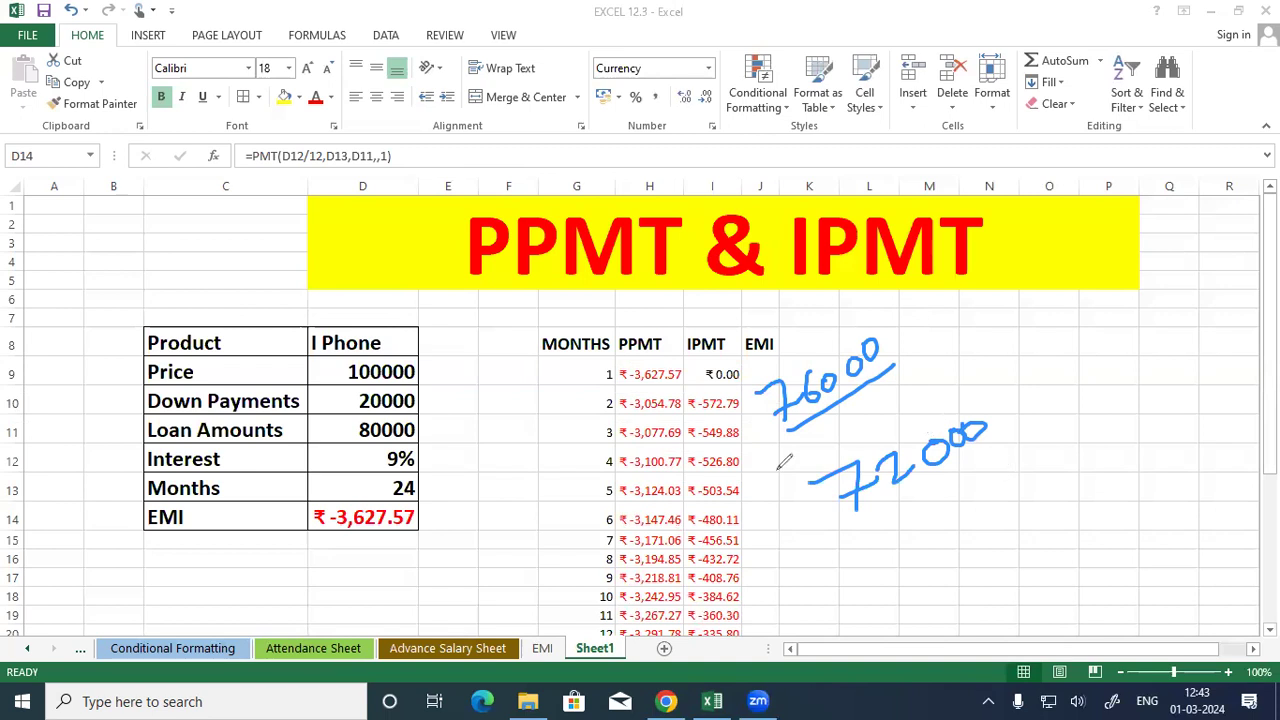
left_click_drag(752, 428, 741, 586)
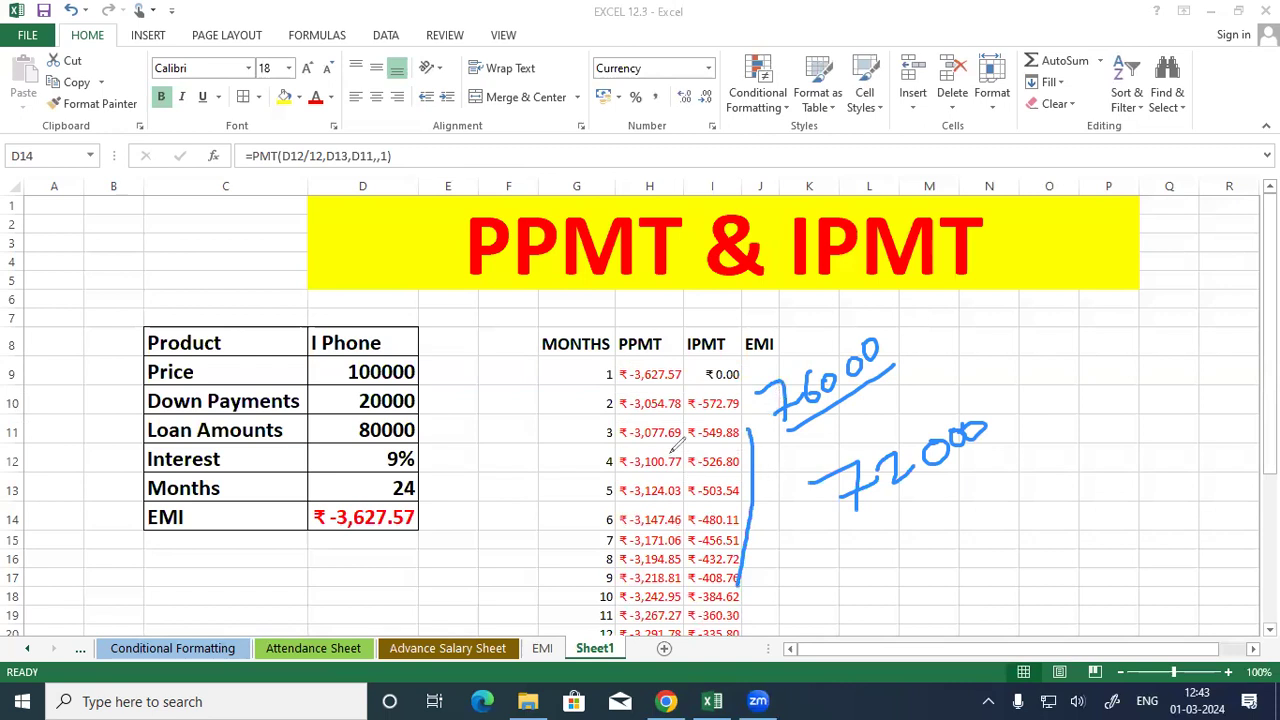
left_click_drag(685, 400, 682, 487)
Step: Box the PPMT and IPMT headings, draw an arrow pointing at PPMT, and circle the 80000 loan amount
mouse_move(613, 334)
left_mouse_down()
mouse_move(628, 356)
mouse_move(668, 356)
mouse_move(682, 326)
mouse_move(618, 323)
left_mouse_up()
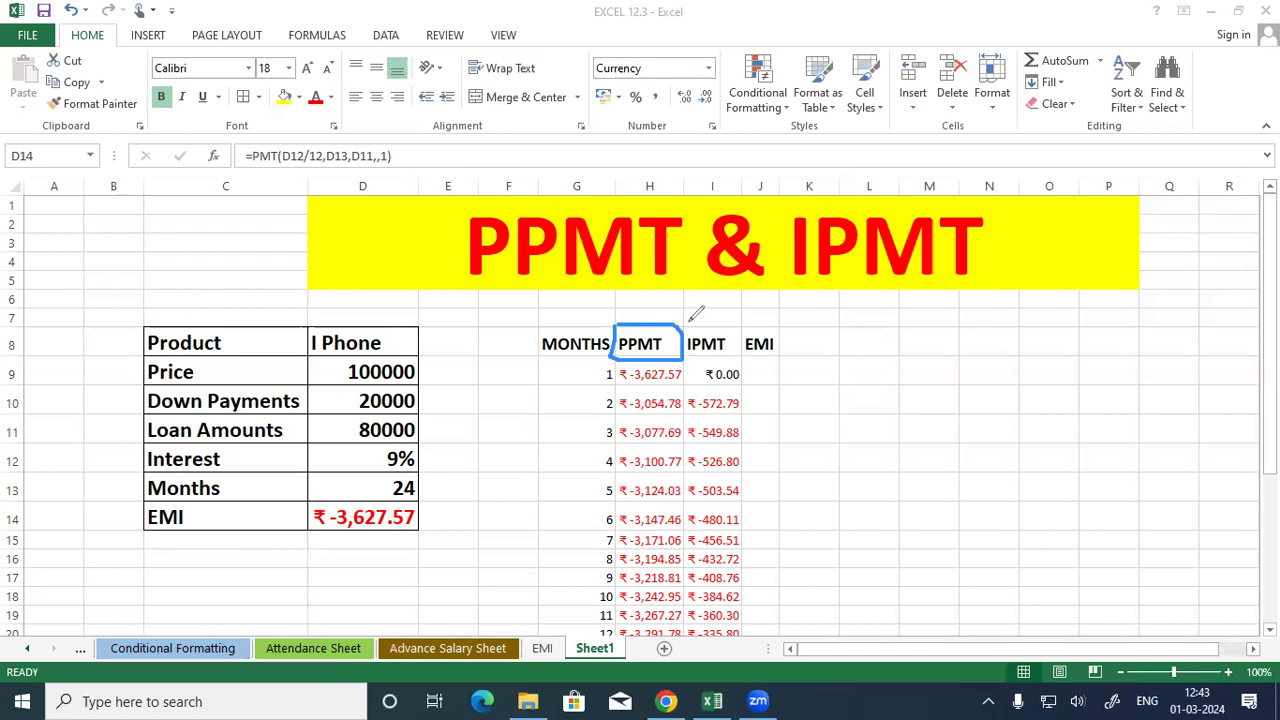
mouse_move(688, 350)
left_mouse_down()
mouse_move(732, 356)
mouse_move(745, 342)
mouse_move(740, 330)
mouse_move(648, 320)
mouse_move(658, 311)
left_mouse_up()
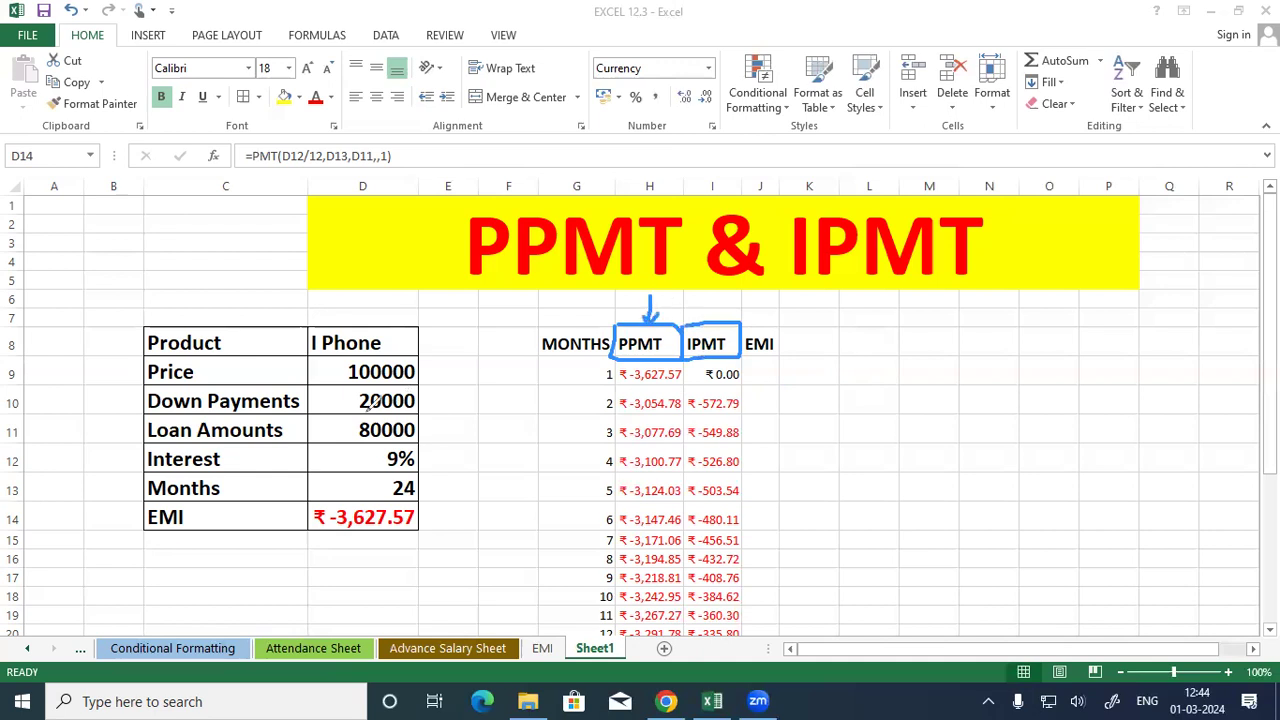
left_click_drag(362, 412, 358, 420)
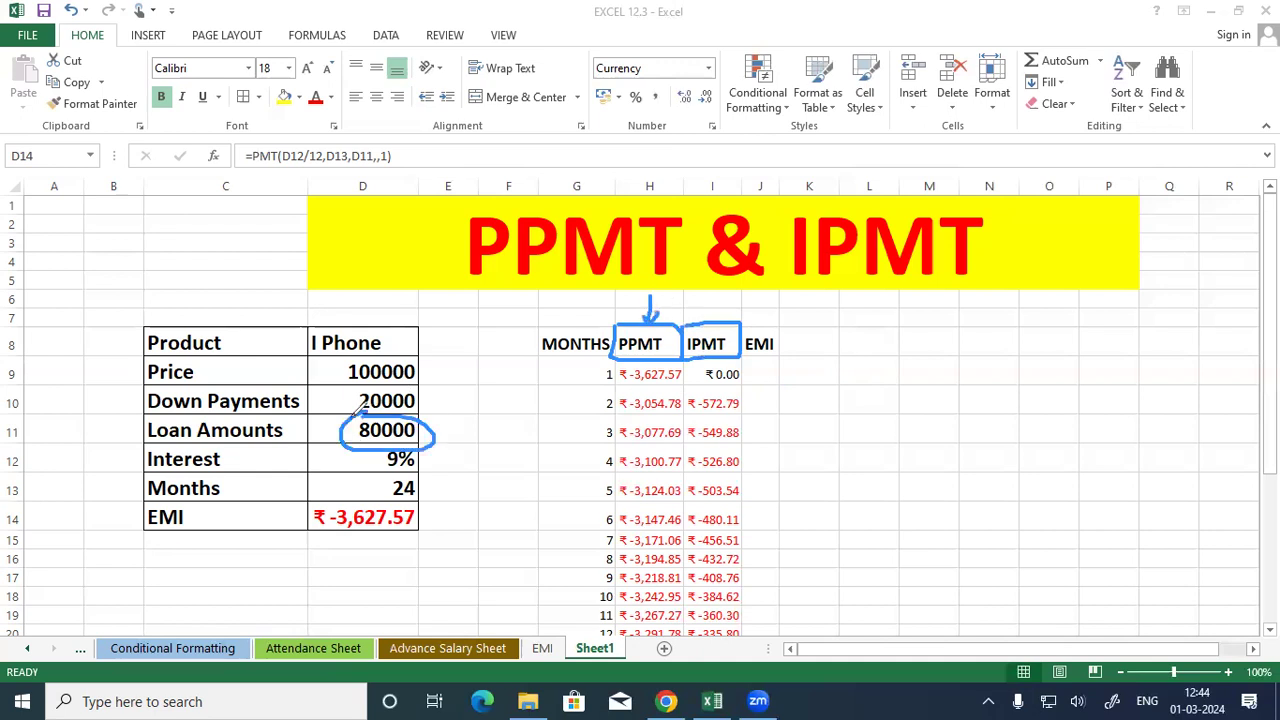
Step: Draw a vertical line down the PPMT amounts with the annotation pen and leave annotation mode
left_click_drag(647, 398, 647, 537)
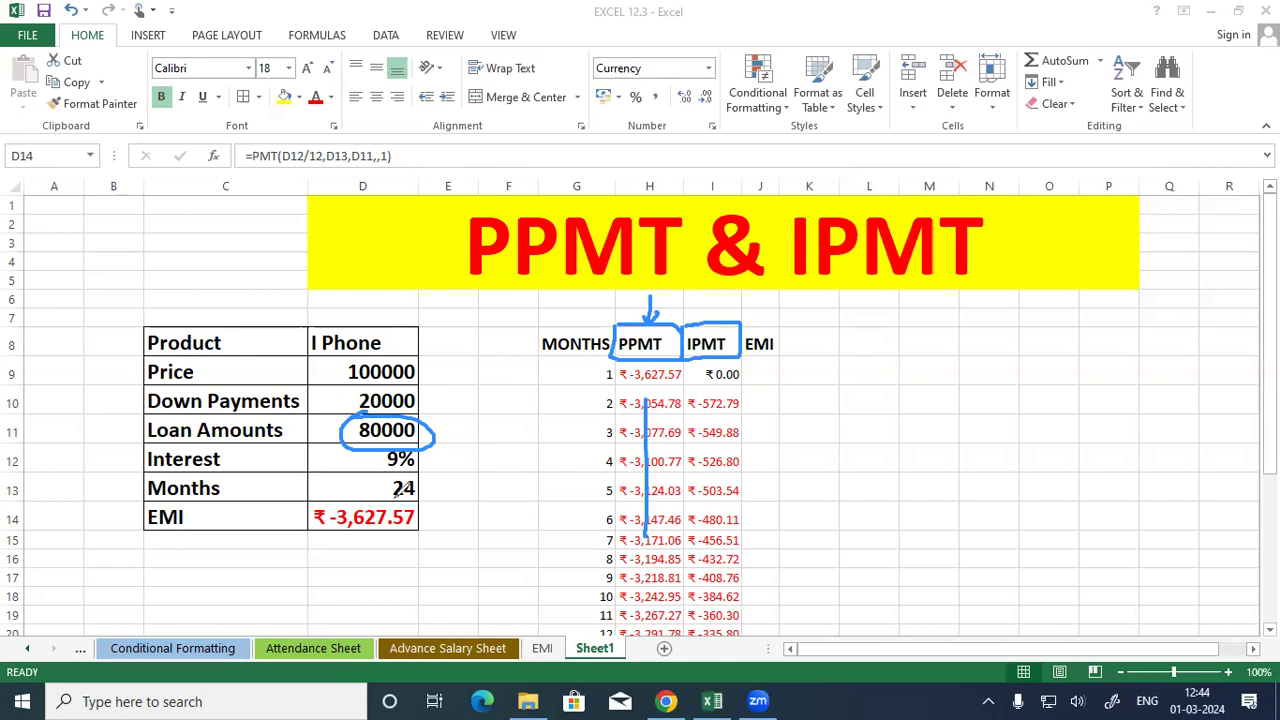
key("Escape")
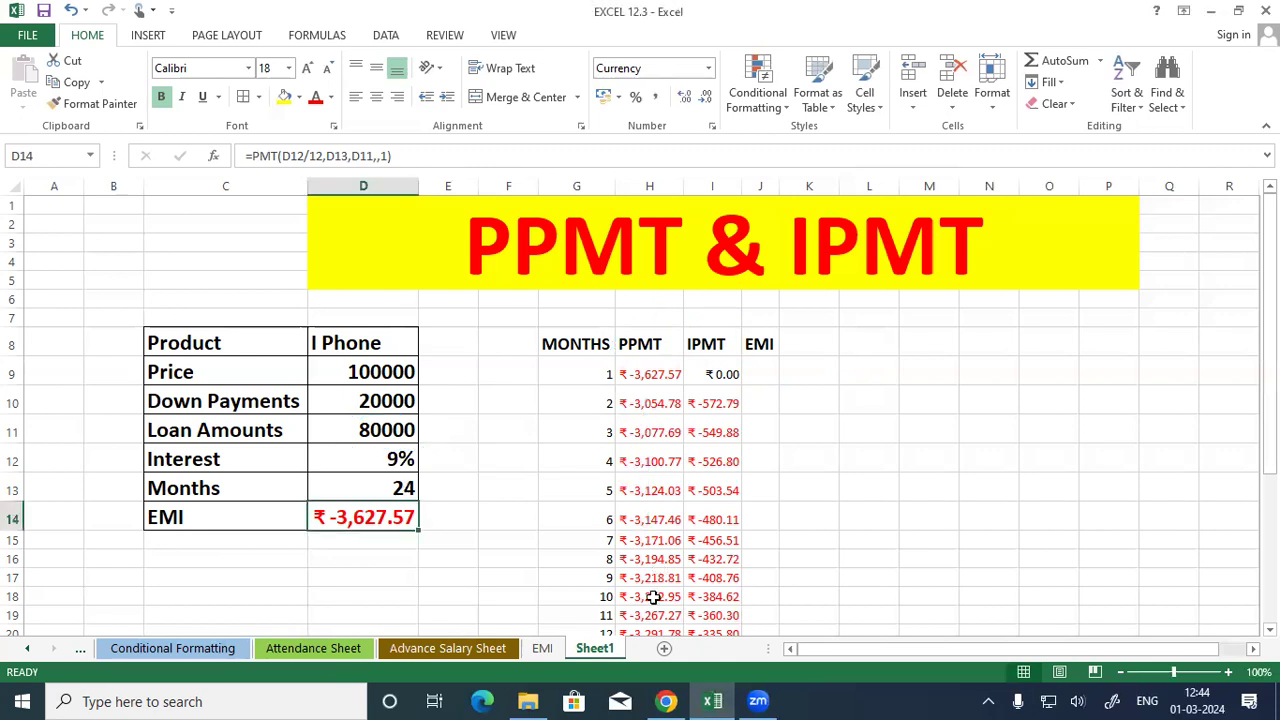
Step: Total the 24 monthly PPMT amounts in H33 with a SUM of H9:H32
scroll(652, 597, "down", 4)
left_click(674, 602)
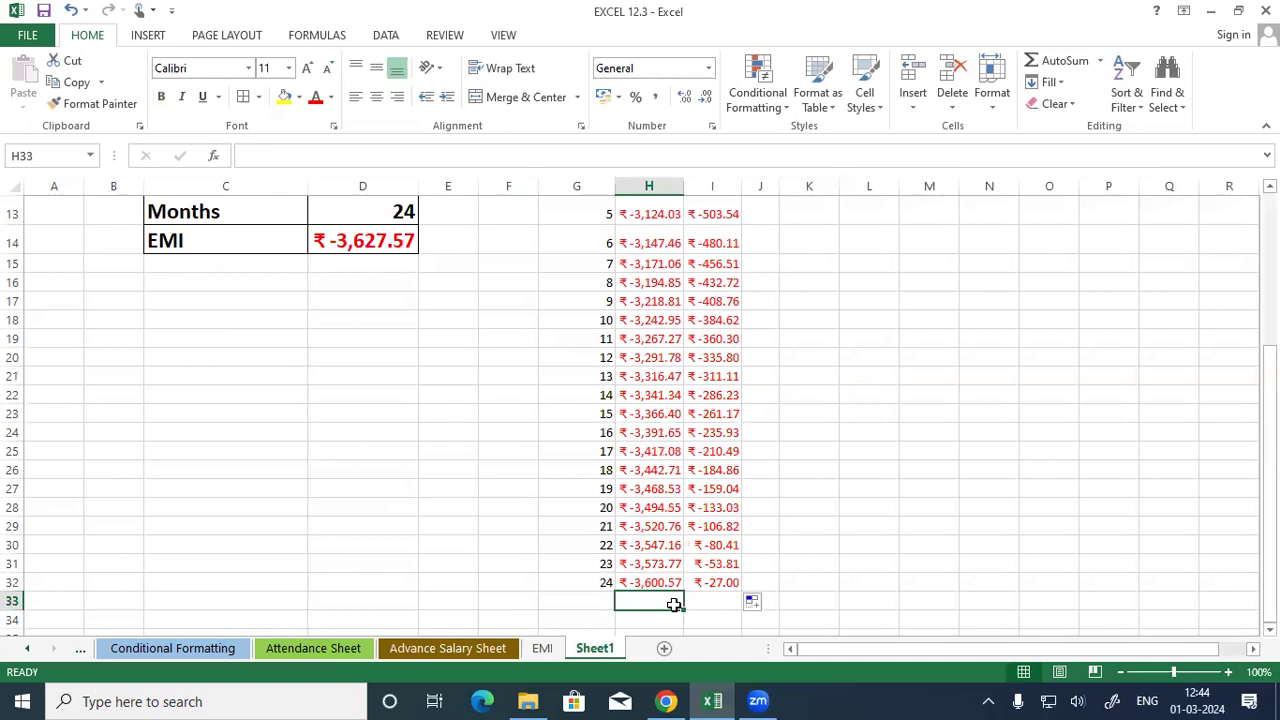
key("alt+equal")
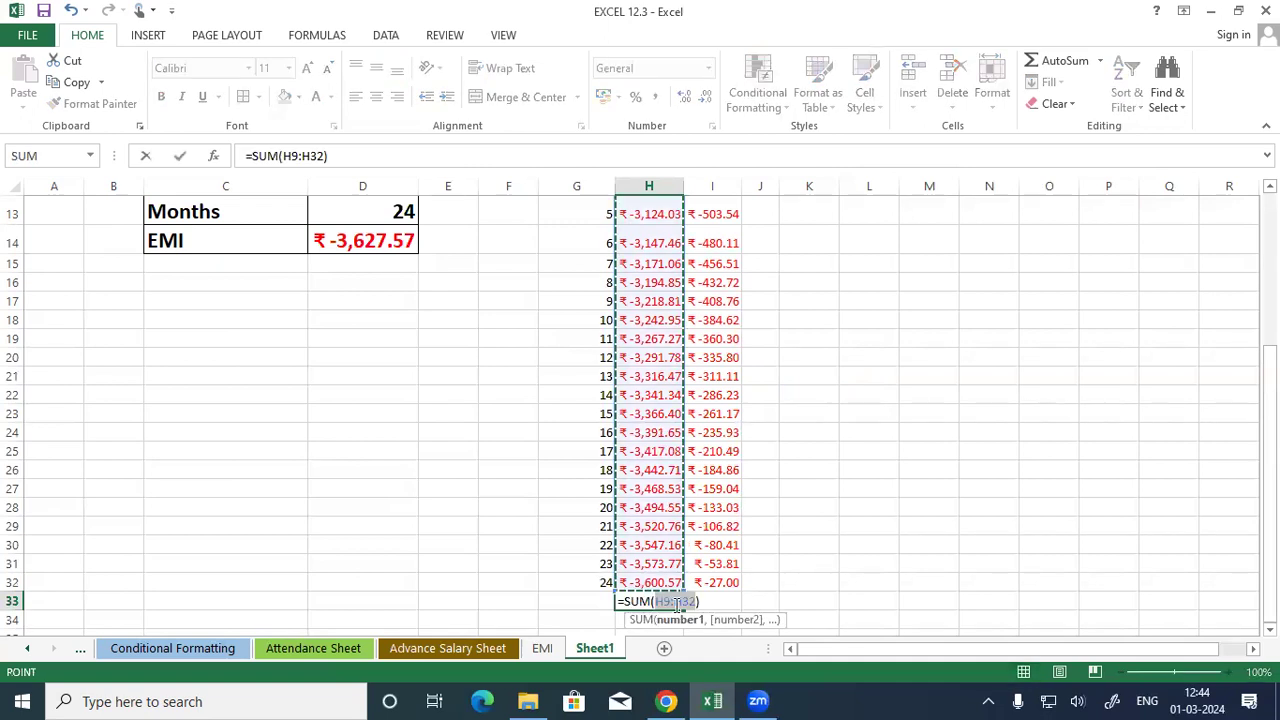
key("Return")
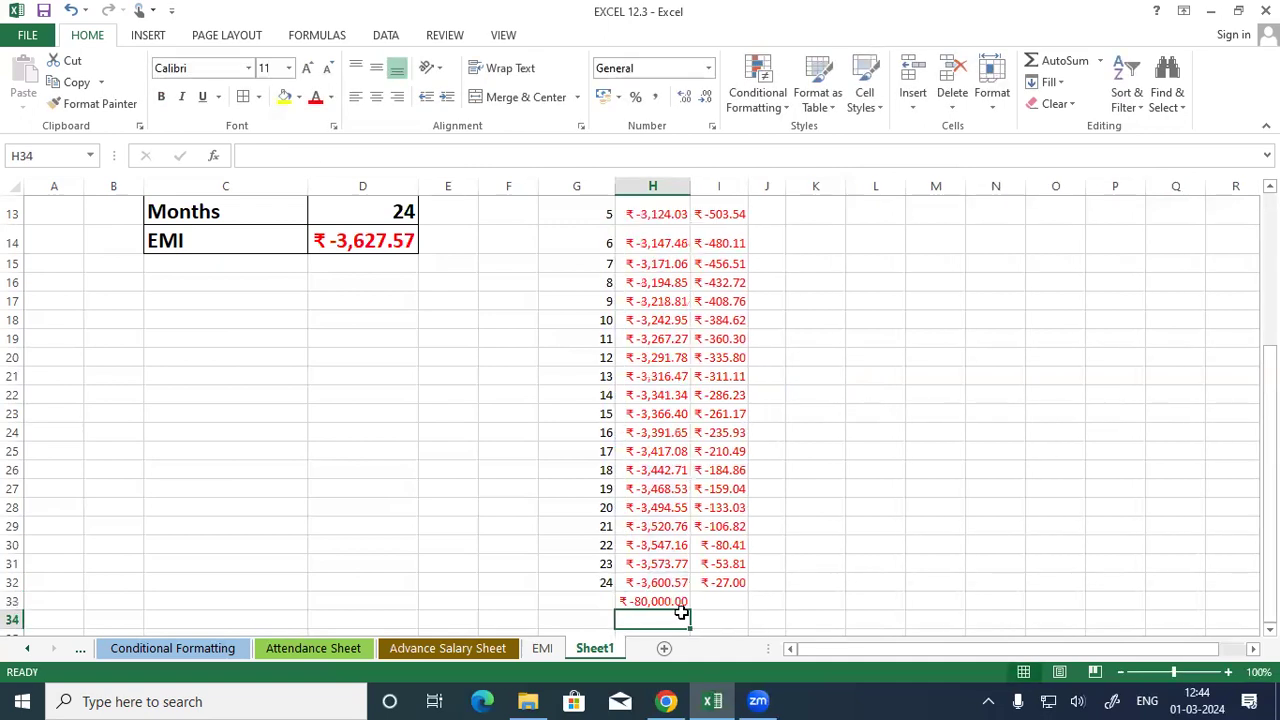
left_click(753, 583)
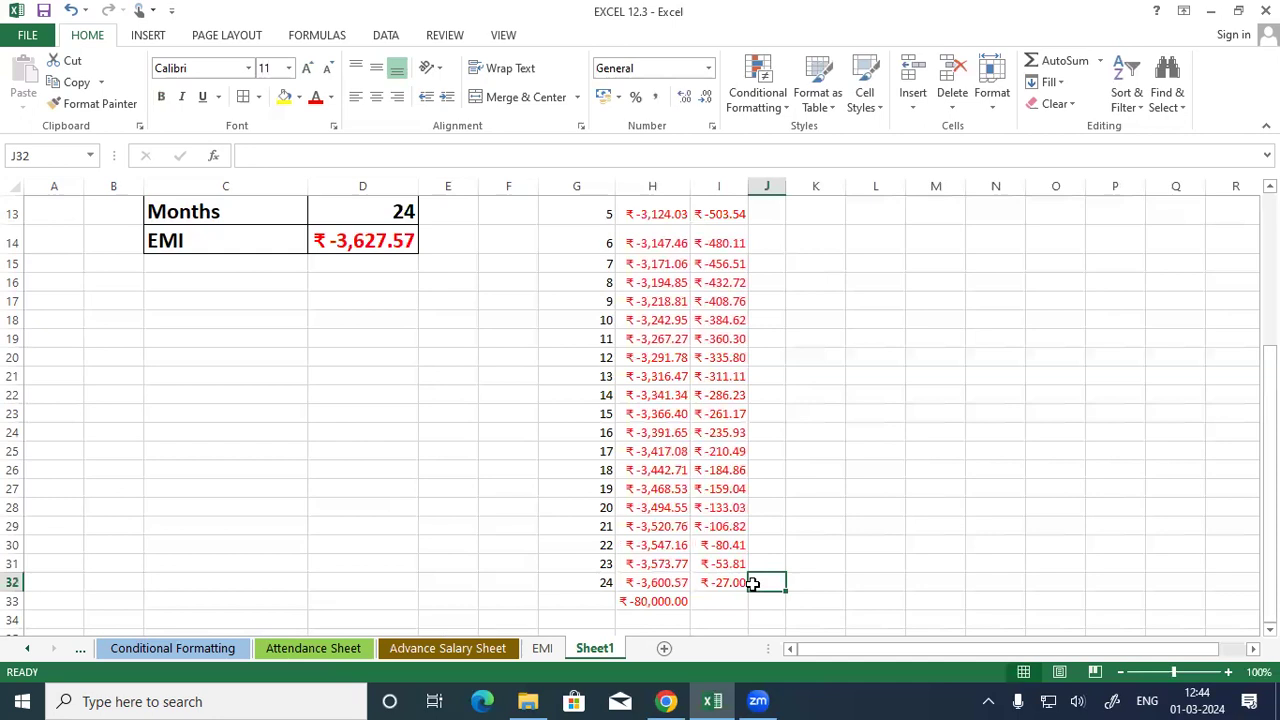
left_click(670, 601)
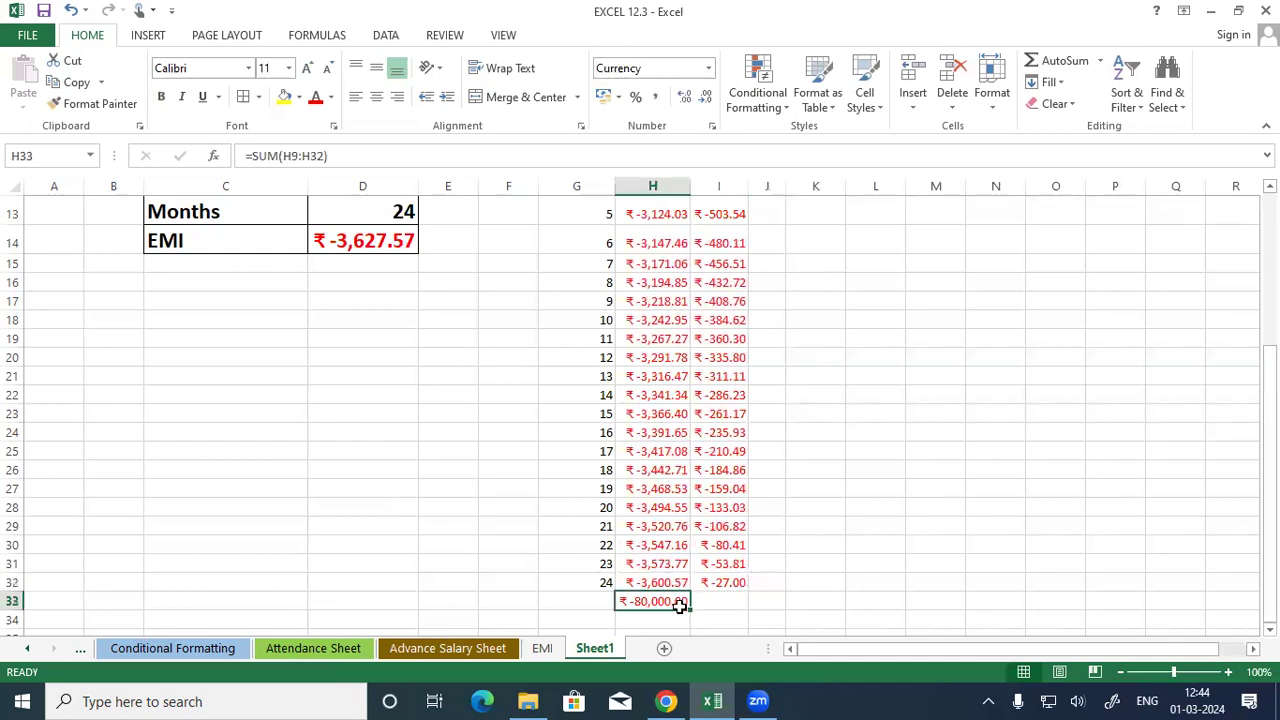
left_click(722, 599)
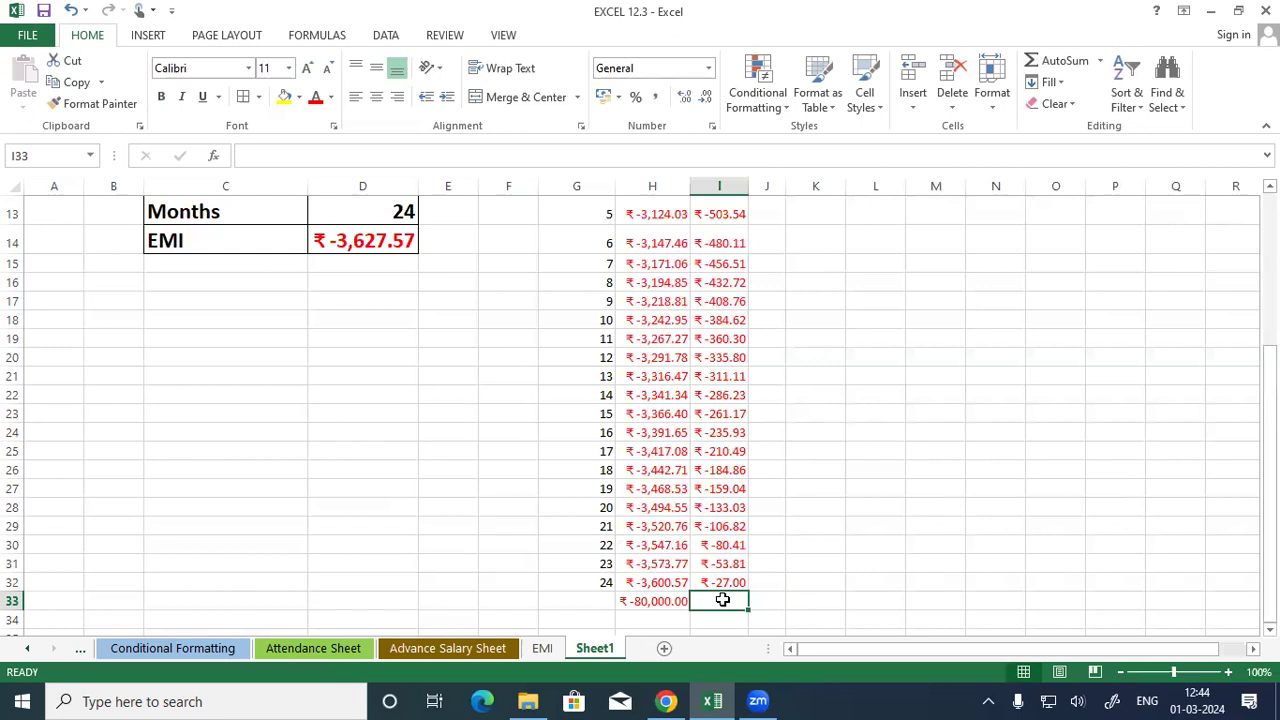
Step: In D18, calculate the total repayment by multiplying 3627.57 by the number of months in D13
scroll(344, 427, "up", 1)
left_click(361, 411)
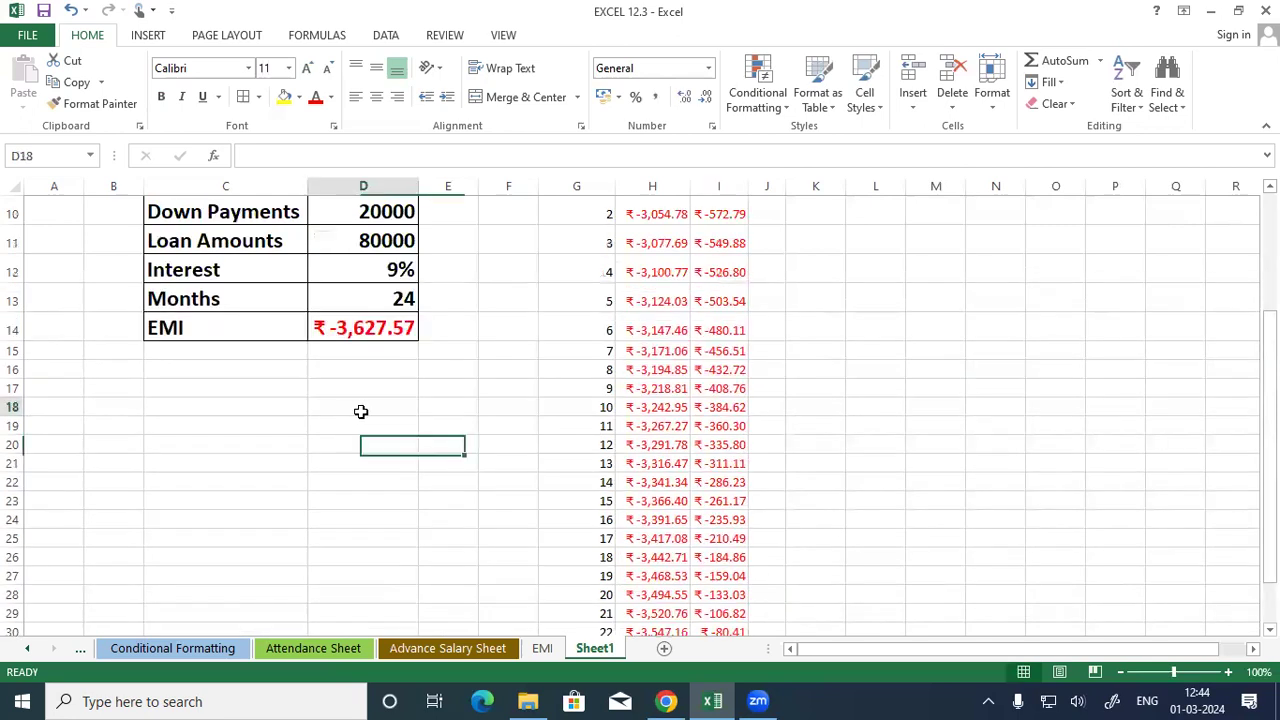
type("=3627.57*")
left_click(373, 292)
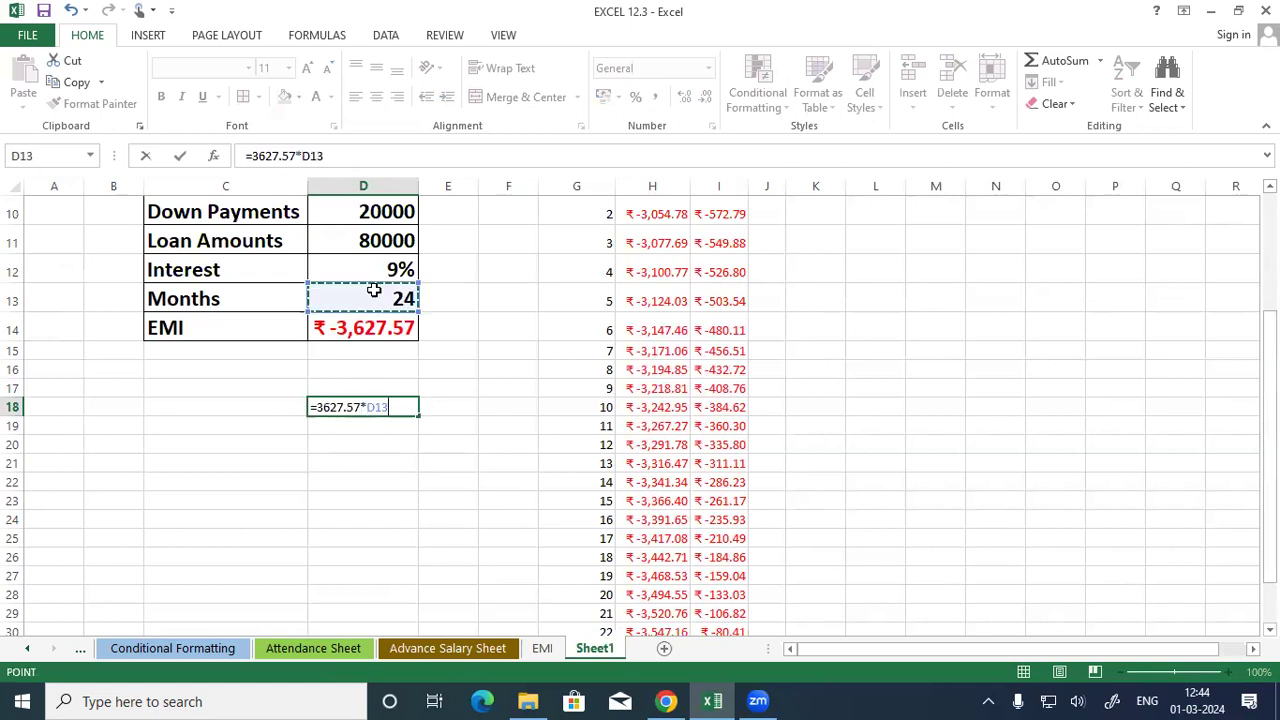
key("Return")
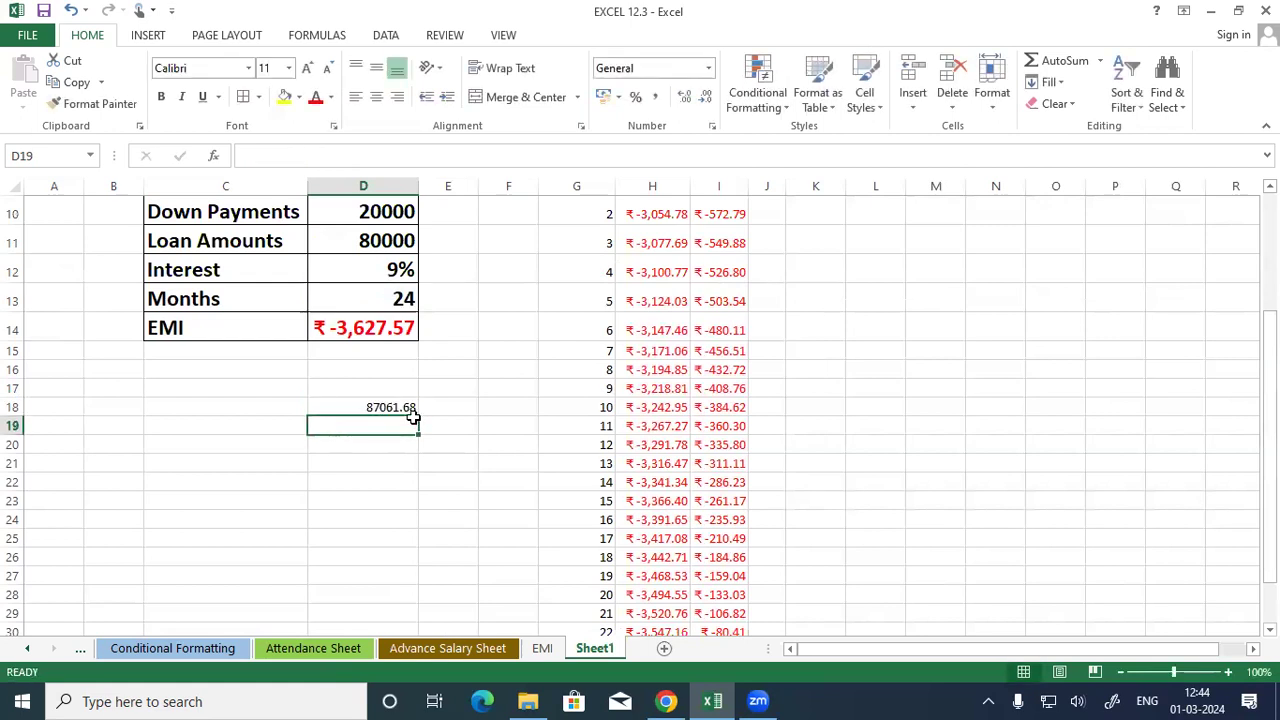
Step: In D19, subtract the loan amount in D11 from the total repayment in D18
type("=")
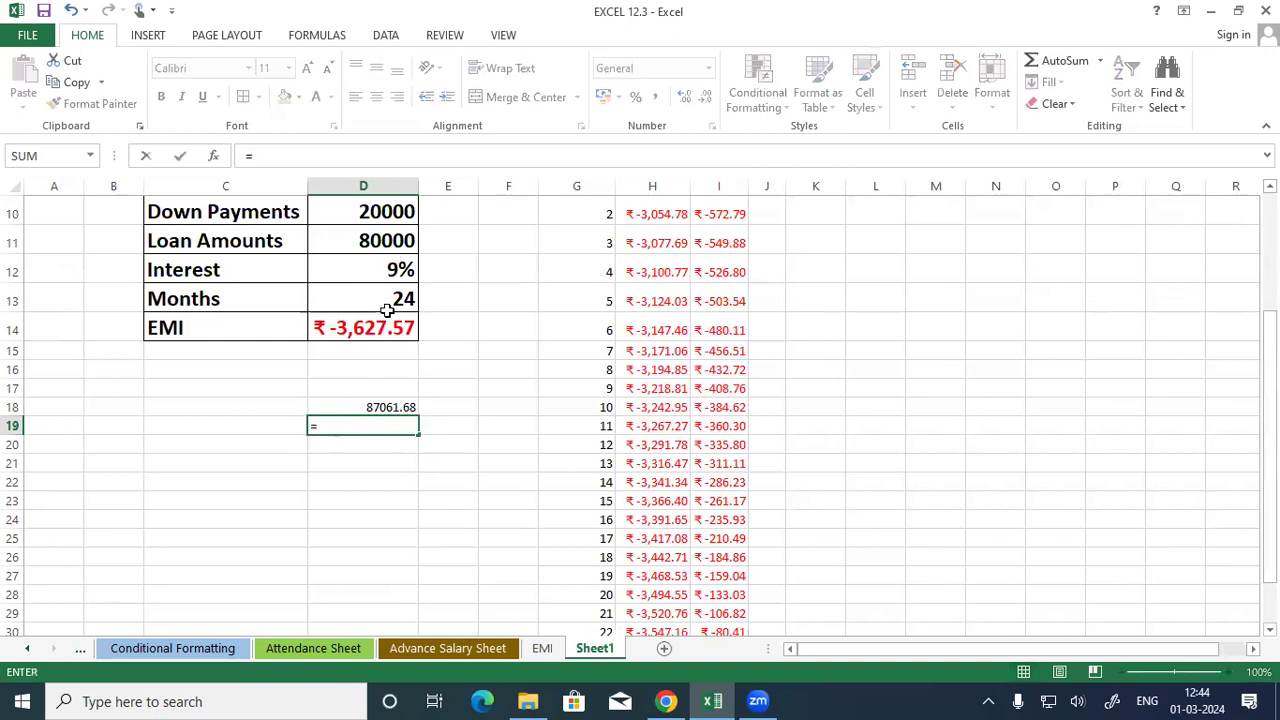
left_click(369, 405)
type("-")
left_click(366, 246)
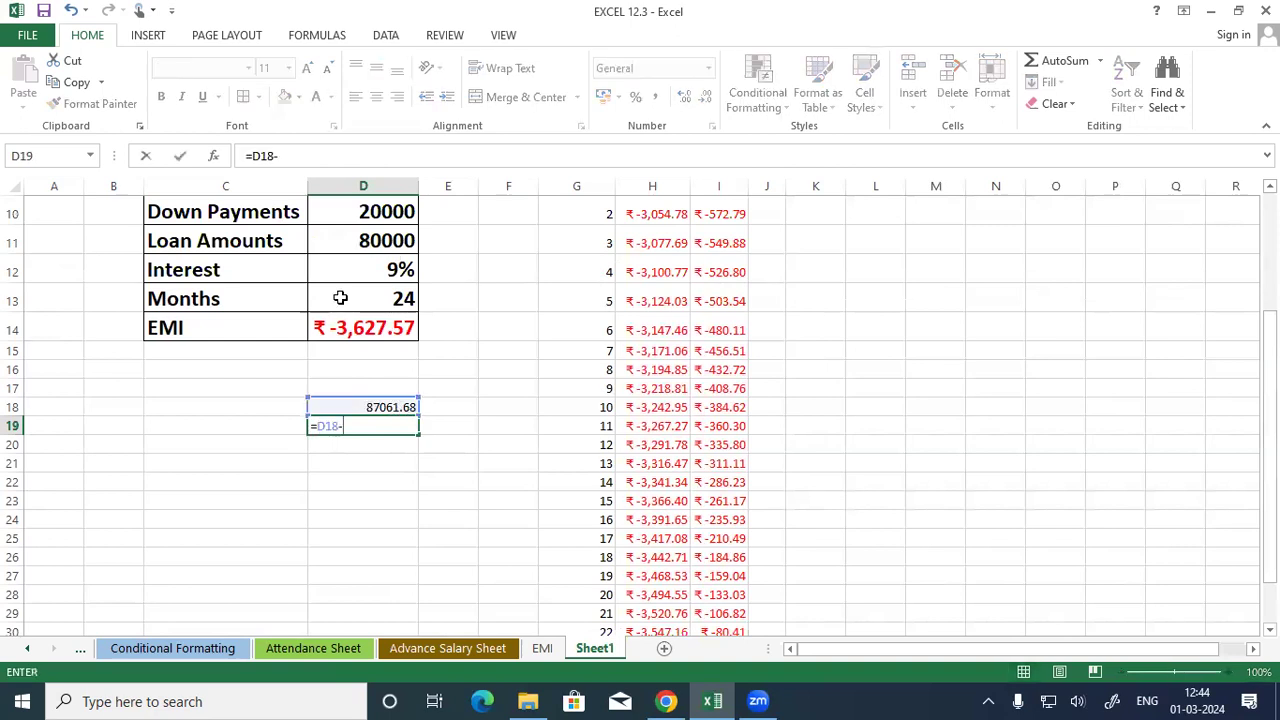
key("Return")
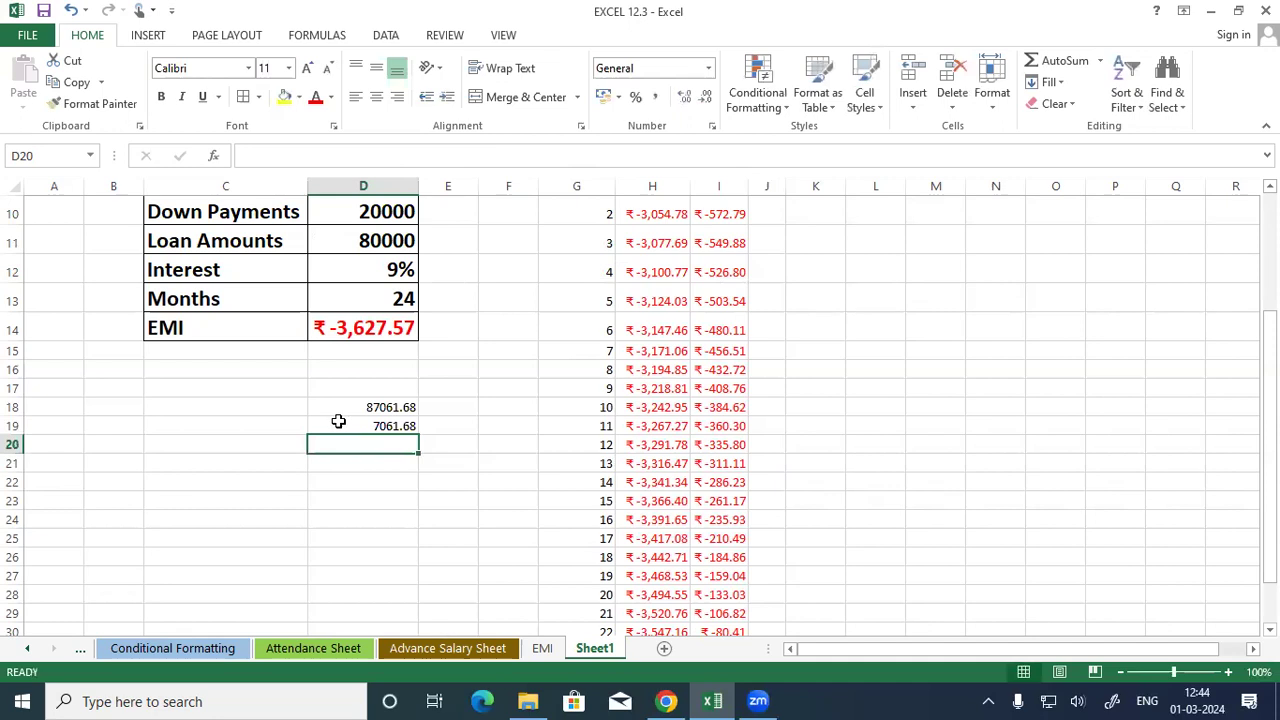
Step: Total the monthly IPMT amounts in I33 with a SUM of I9:I32 and compare it with the interest in D19
scroll(338, 421, "down", 2)
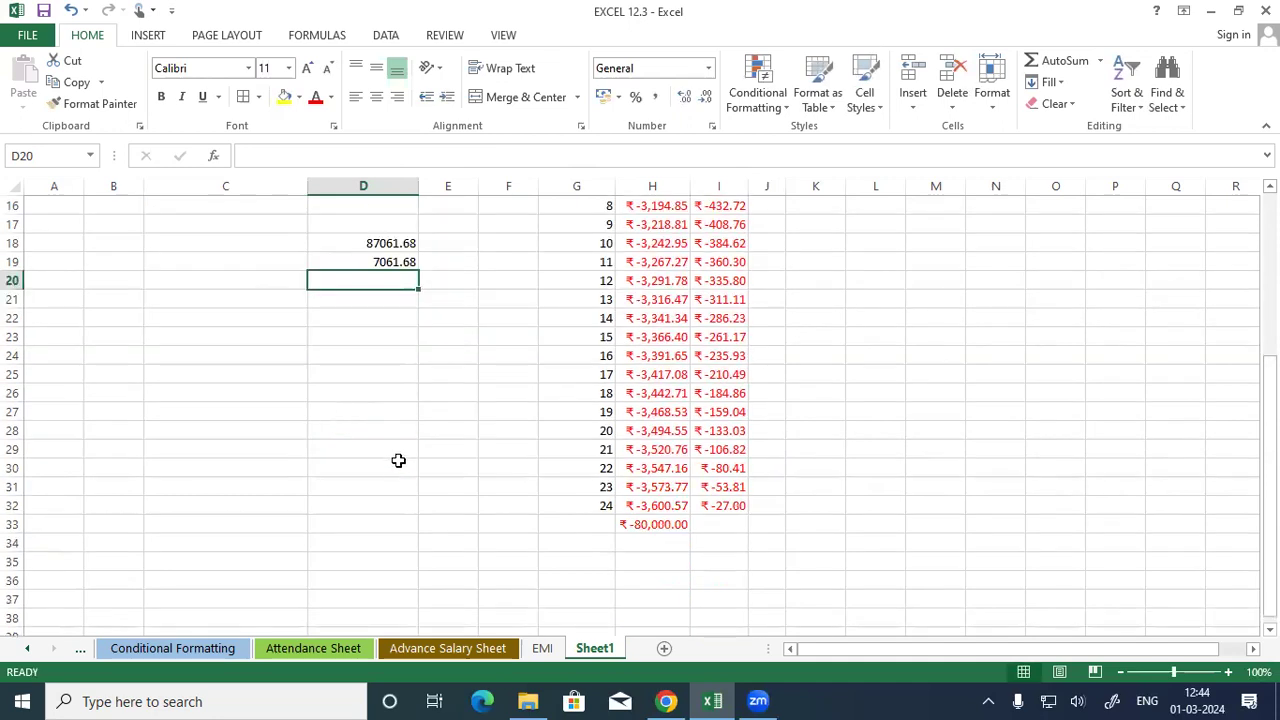
scroll(737, 467, "down", 1)
left_click(737, 467)
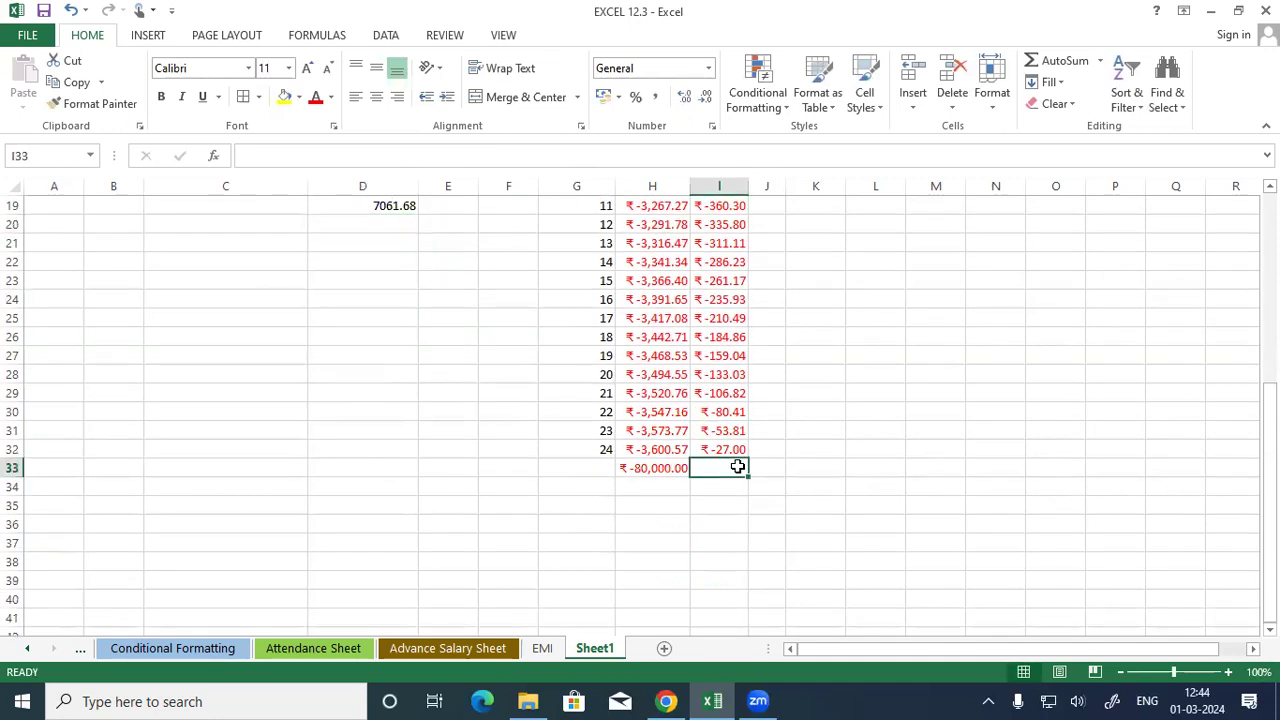
key("alt+equal")
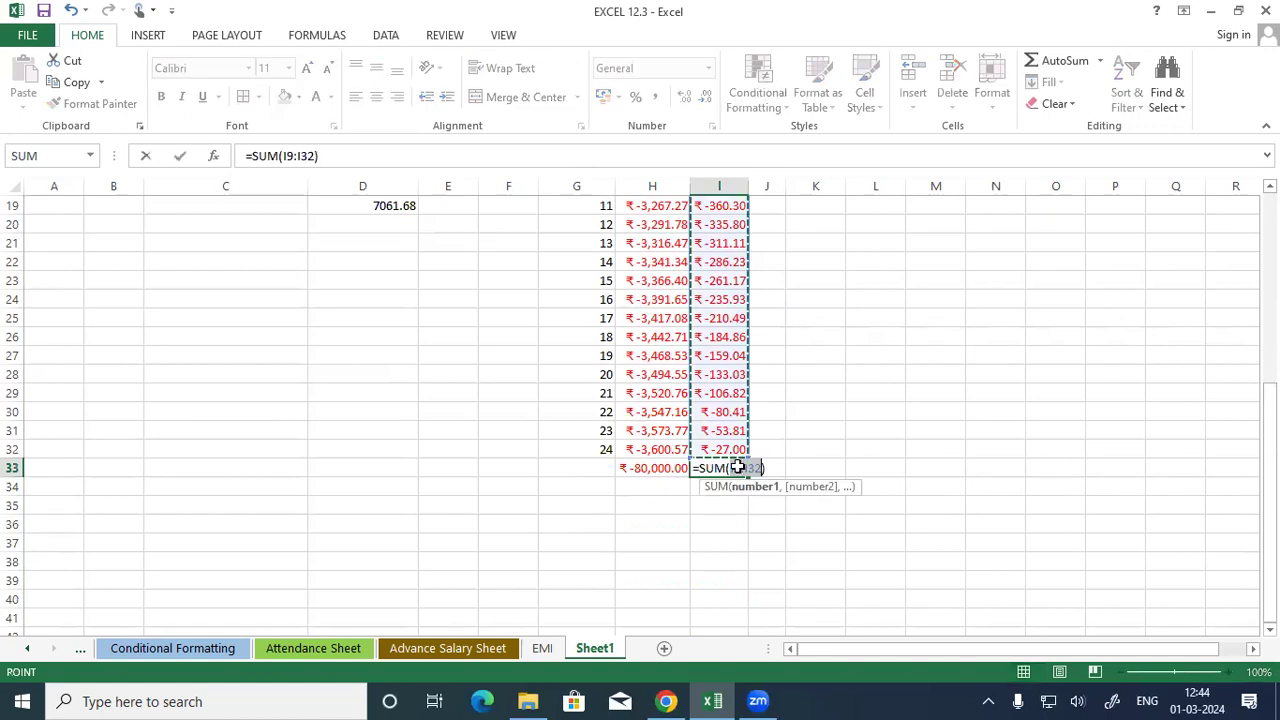
key("Return")
left_click(848, 465)
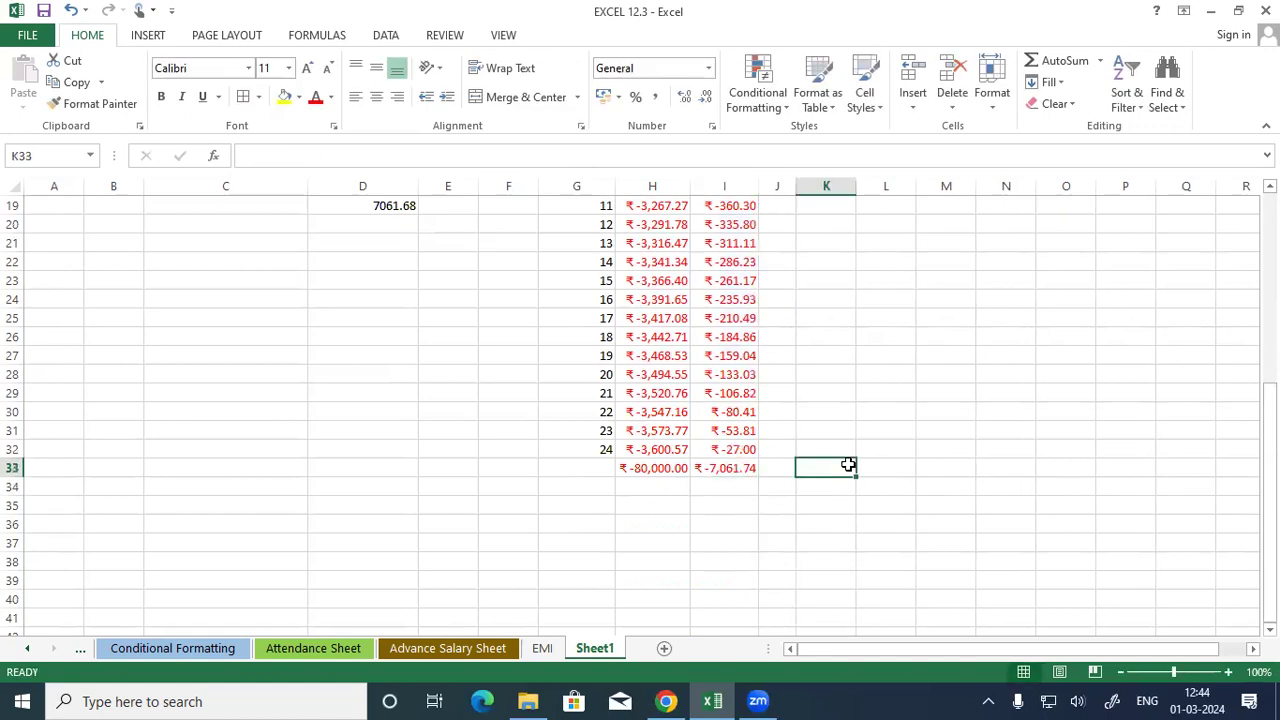
scroll(848, 465, "up", 1)
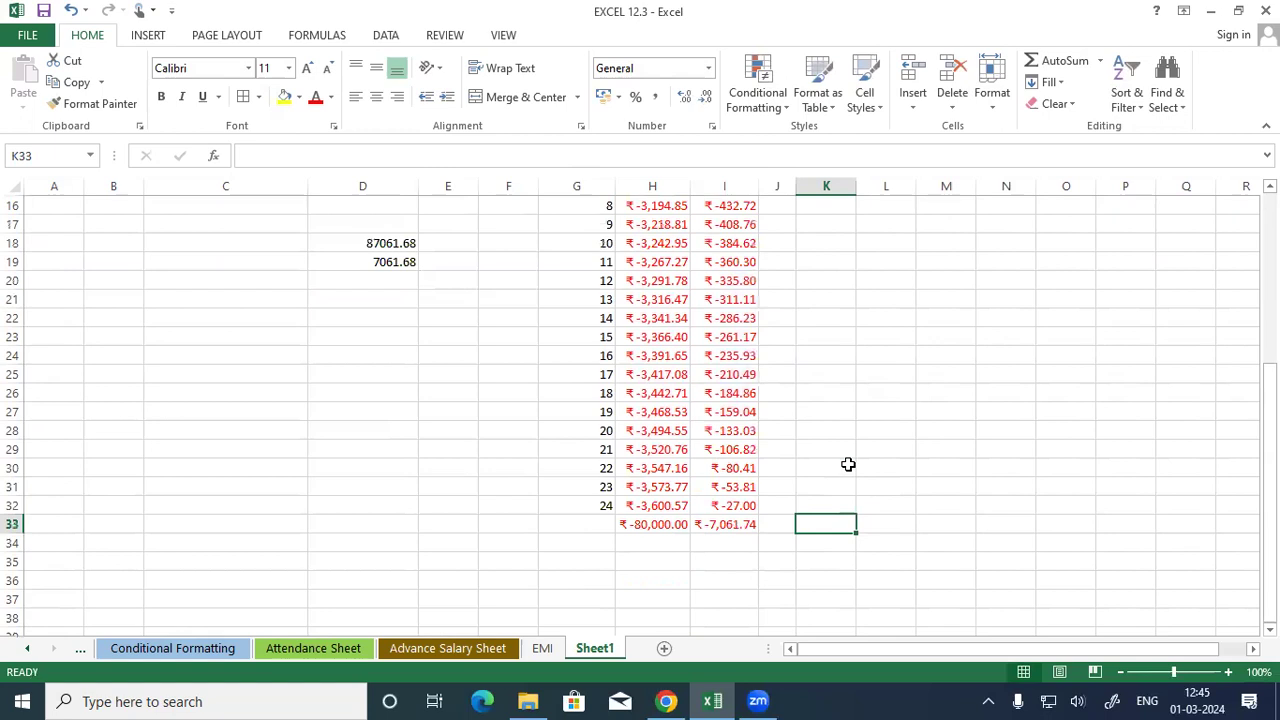
left_click(358, 260)
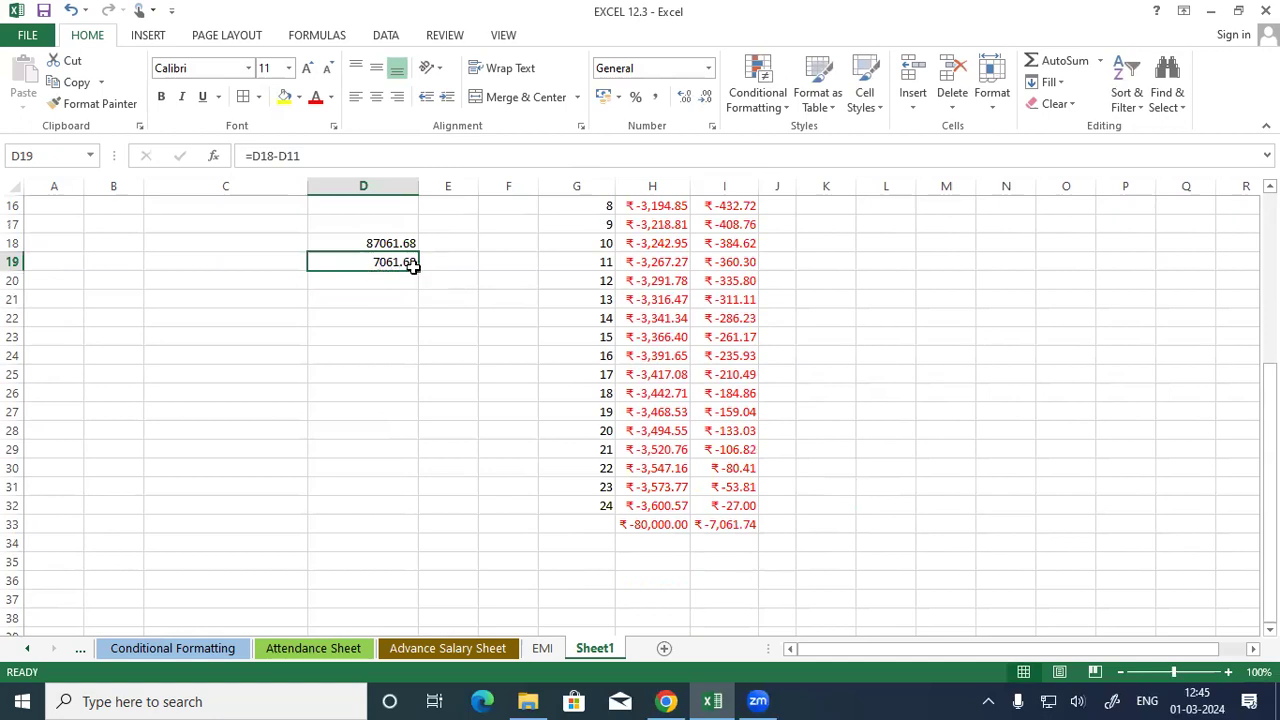
left_click(740, 527)
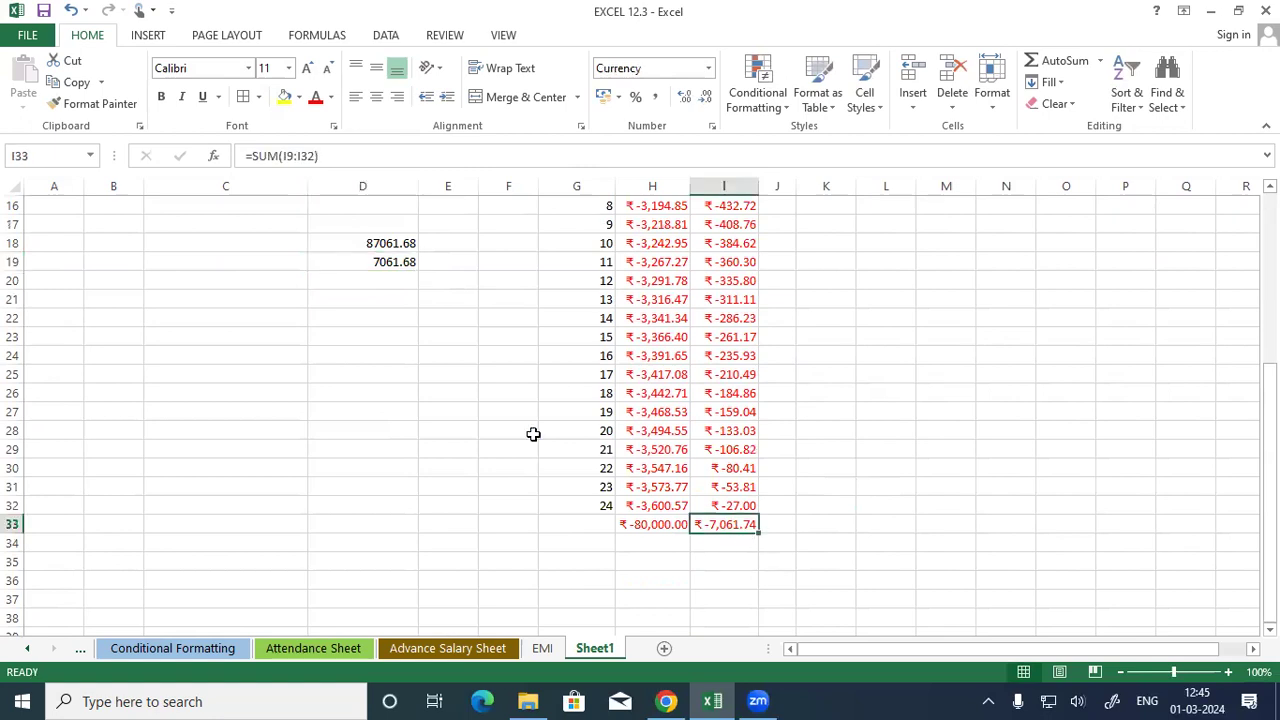
Step: Replace the formula in D18 with =D14*D13 so it multiplies the EMI cell by the months
scroll(531, 428, "up", 3)
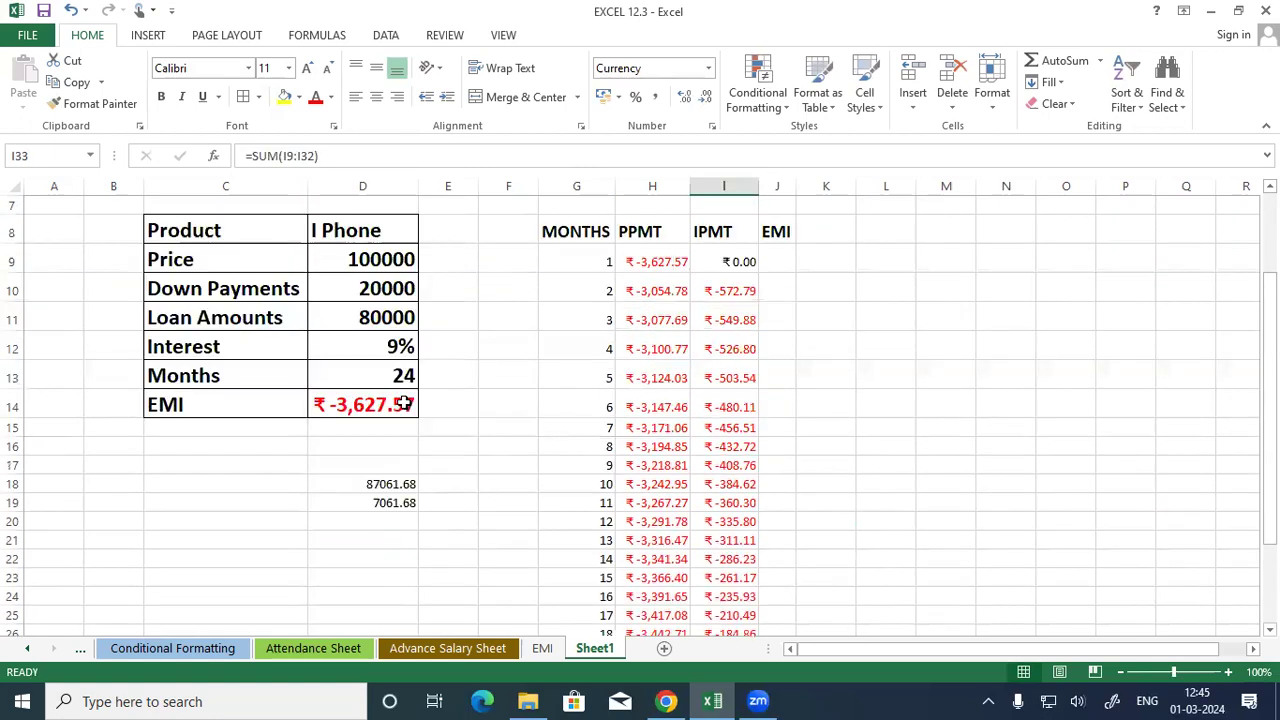
left_click(406, 405)
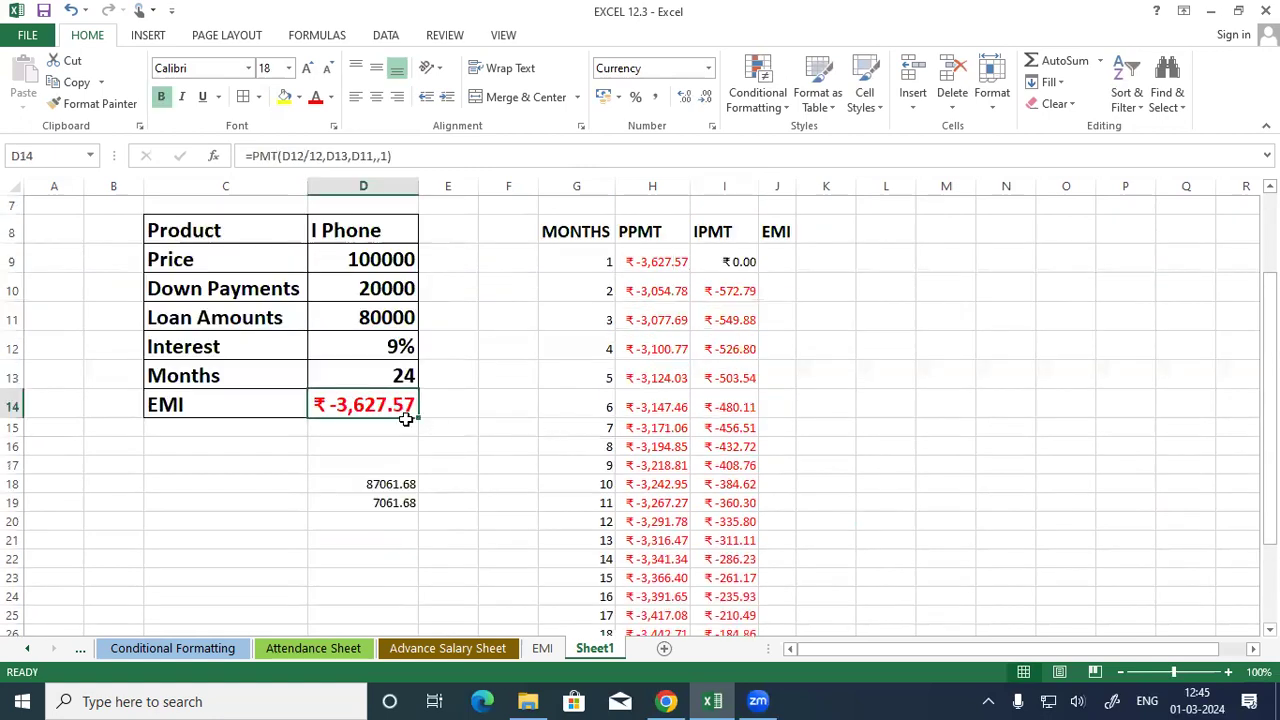
double_click(398, 484)
left_click_drag(311, 484, 531, 484)
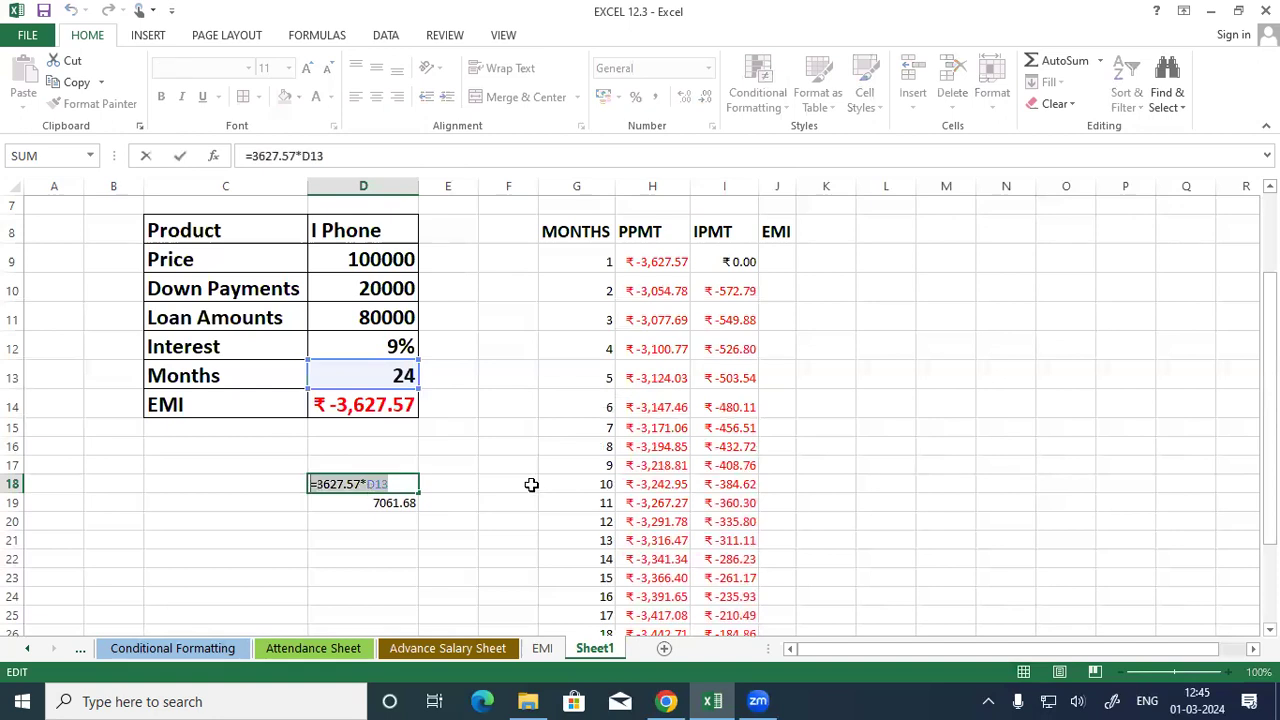
left_click(387, 400)
type("*")
left_click(387, 375)
key("Return")
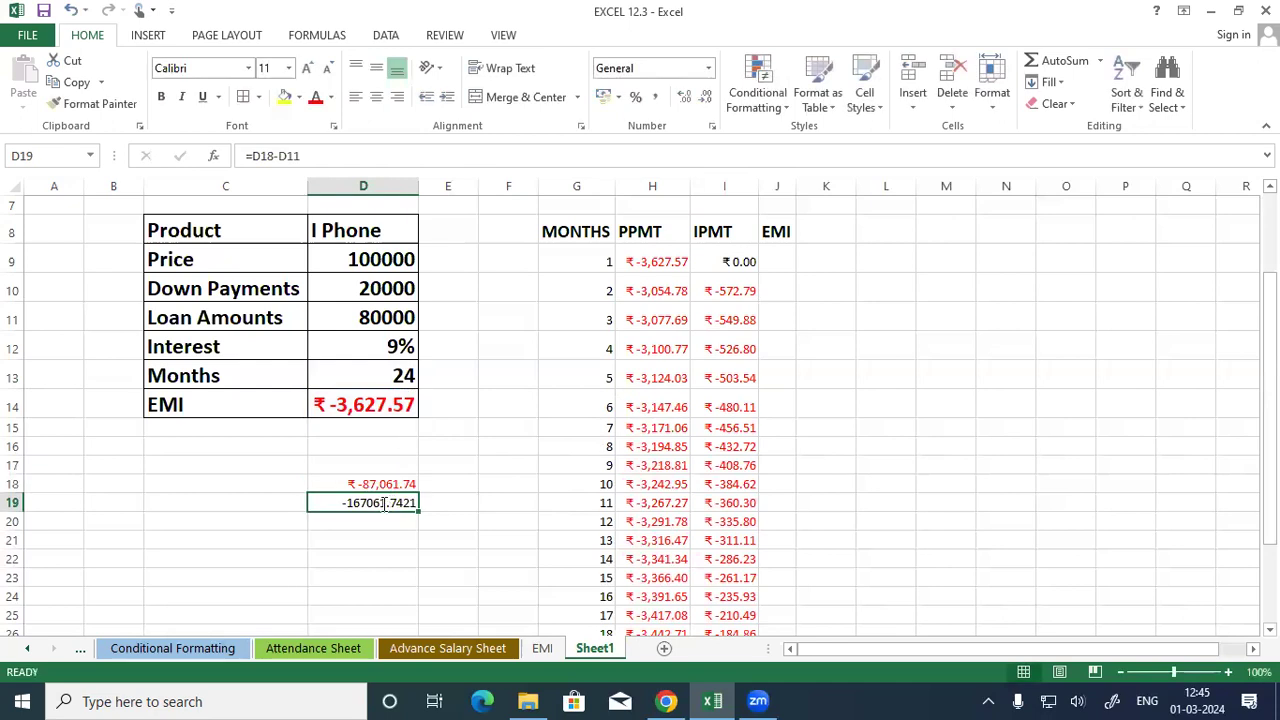
Step: Change the minus sign in the D19 formula to a plus so it reads =D18+D11
double_click(383, 503)
key("Left")
key("Left")
key("Left")
key("Left")
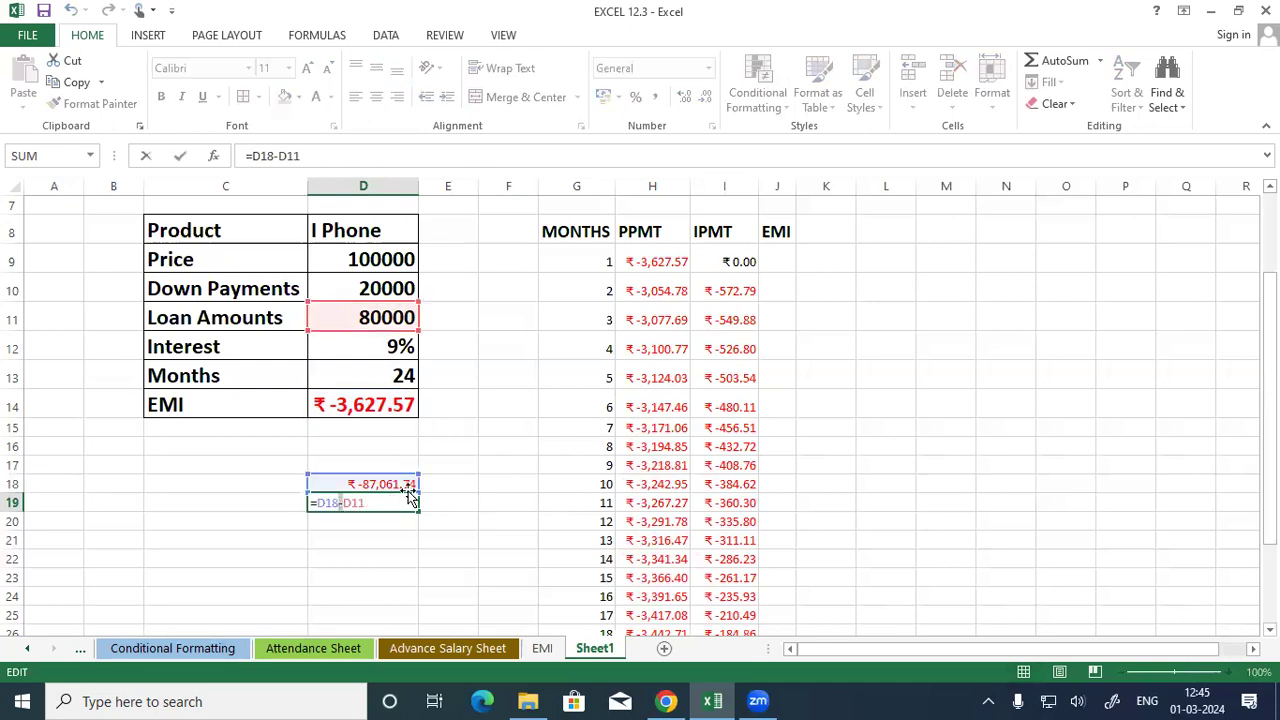
key("Delete")
type("+")
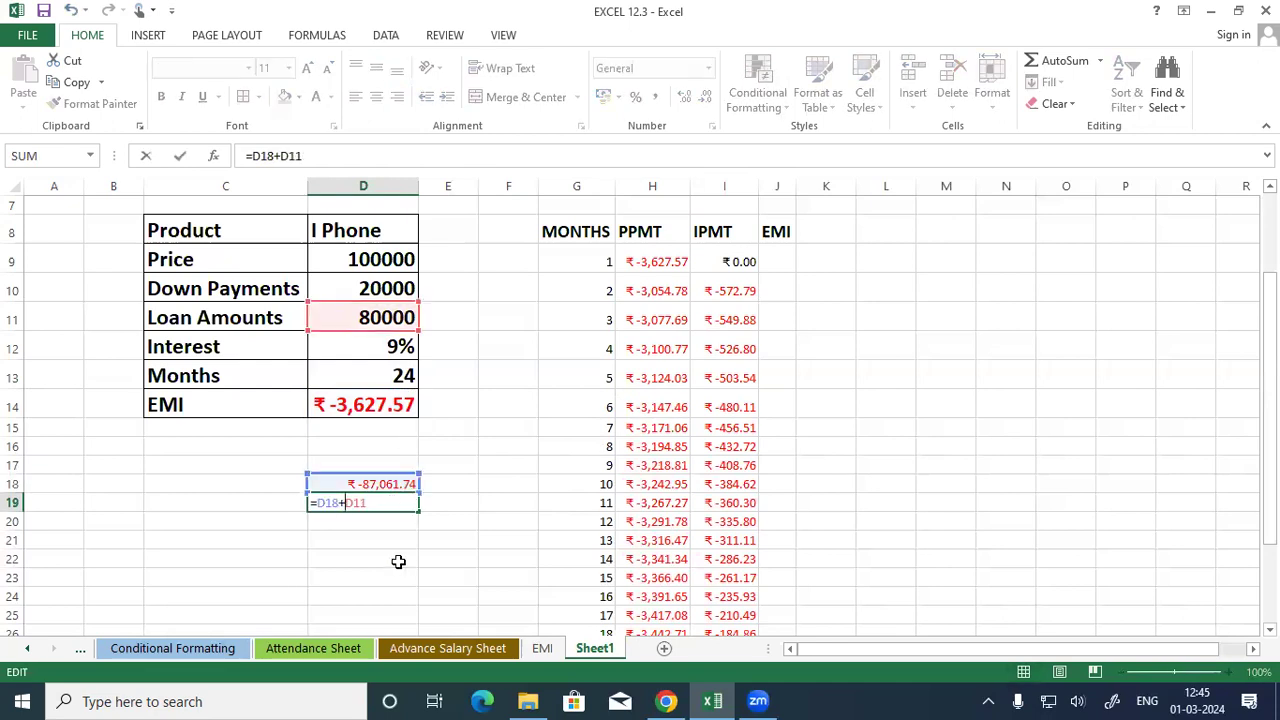
left_click(397, 560)
Step: Compare the EMI and the figures in D18 and D19 with the PPMT and IPMT totals in row 33
left_click(390, 508)
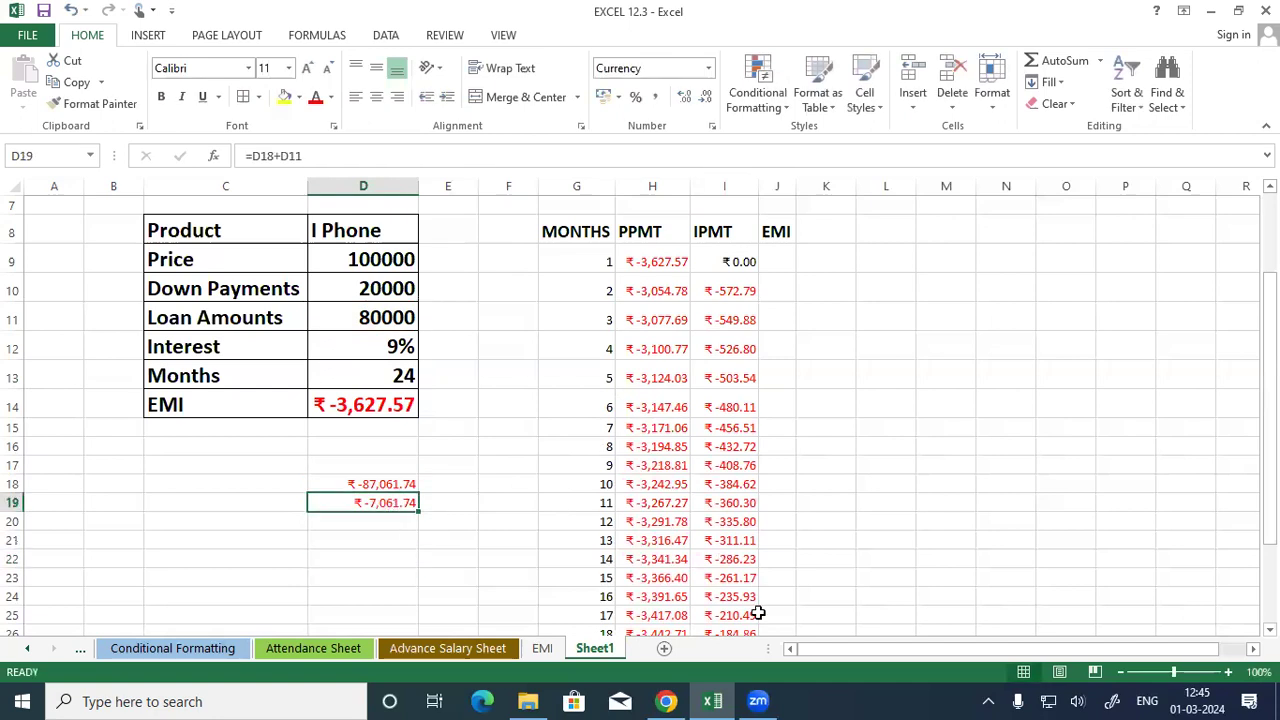
scroll(749, 600, "down", 2)
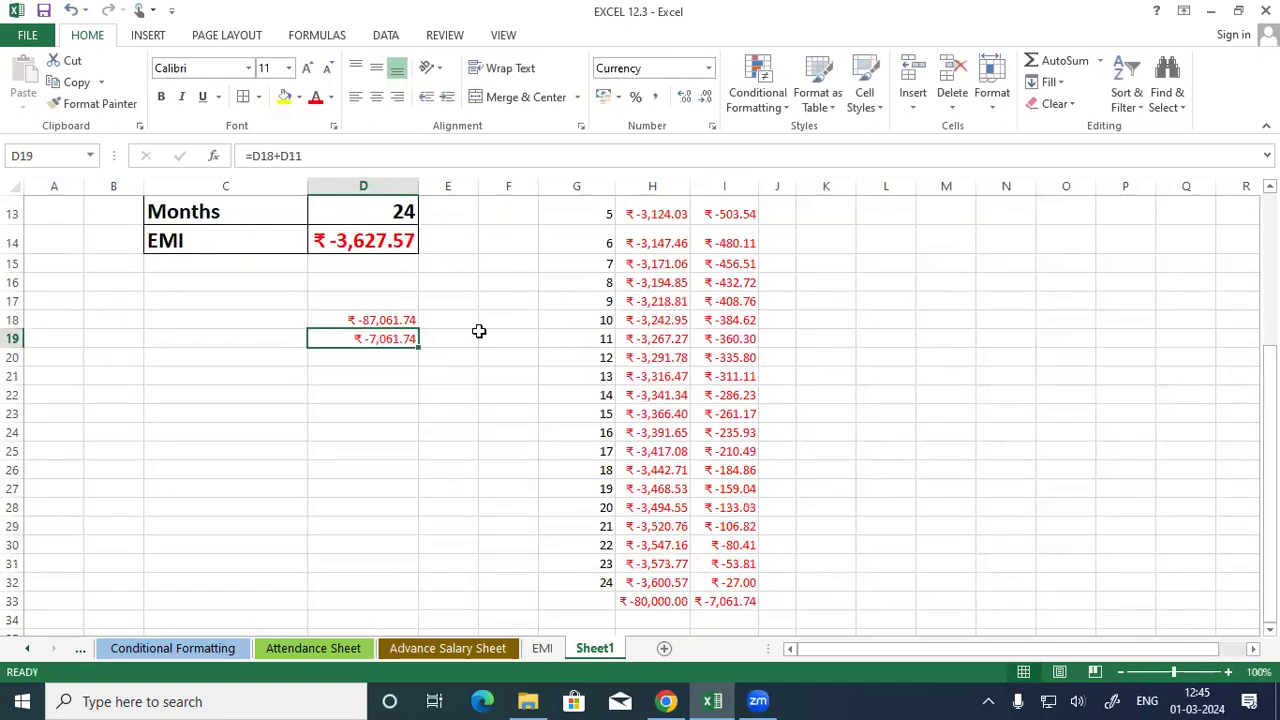
left_click(403, 240)
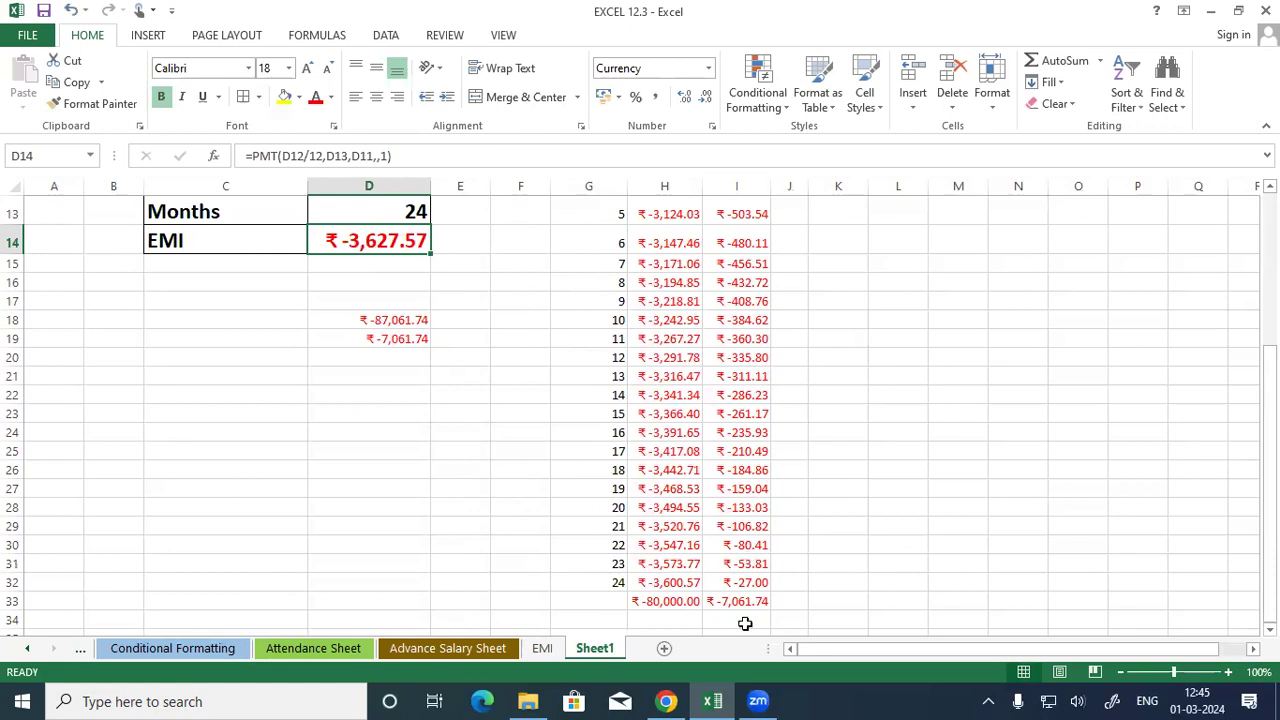
key("Down")
key("Down")
key("Down")
key("Down")
key("Down")
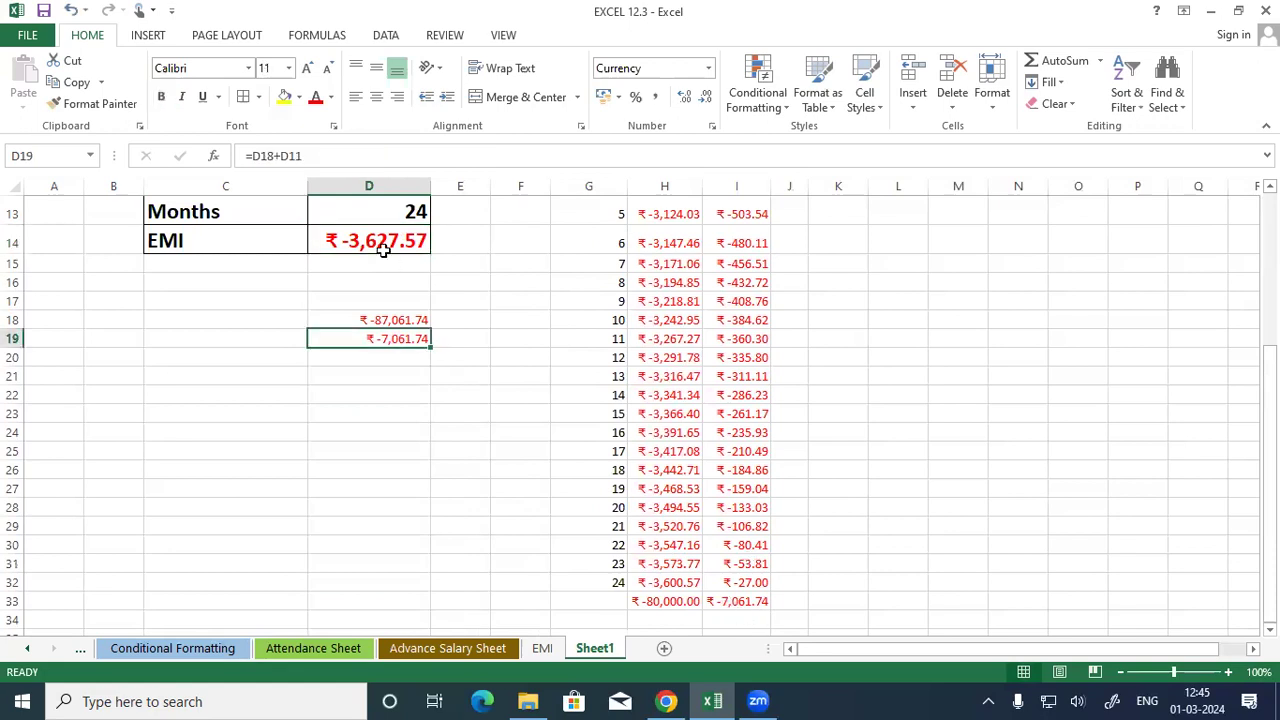
left_click_drag(408, 321, 426, 341)
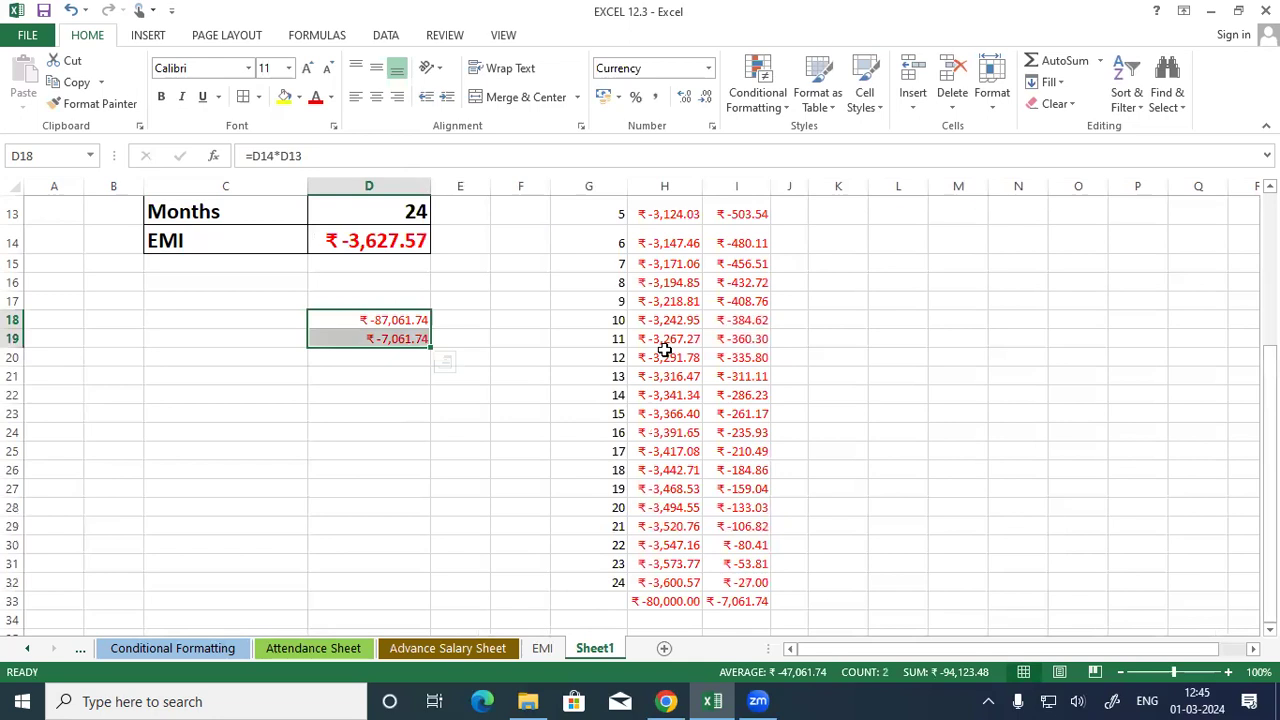
Step: Examine the IPMT formulas of the first three months in I9, I10 and I11
scroll(665, 350, "up", 4)
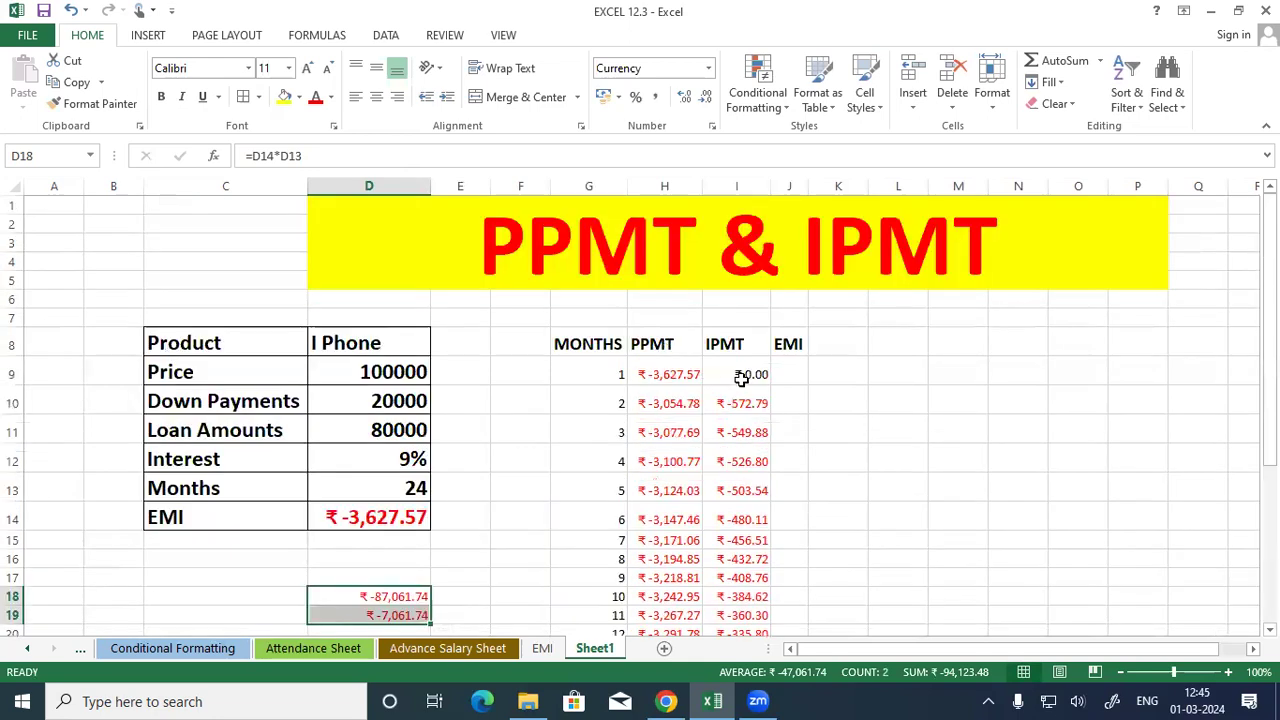
left_click(741, 377)
scroll(740, 365, "down", 1)
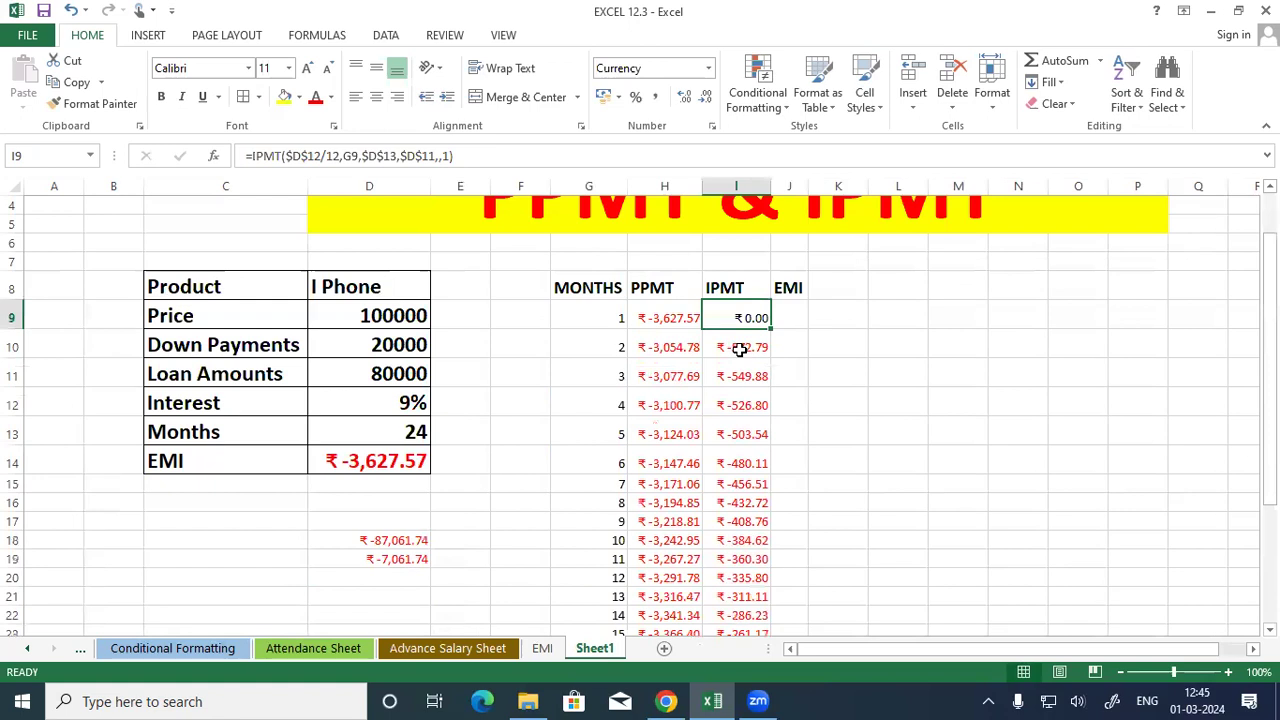
left_click(739, 349)
scroll(740, 345, "down", 1)
left_click(752, 327)
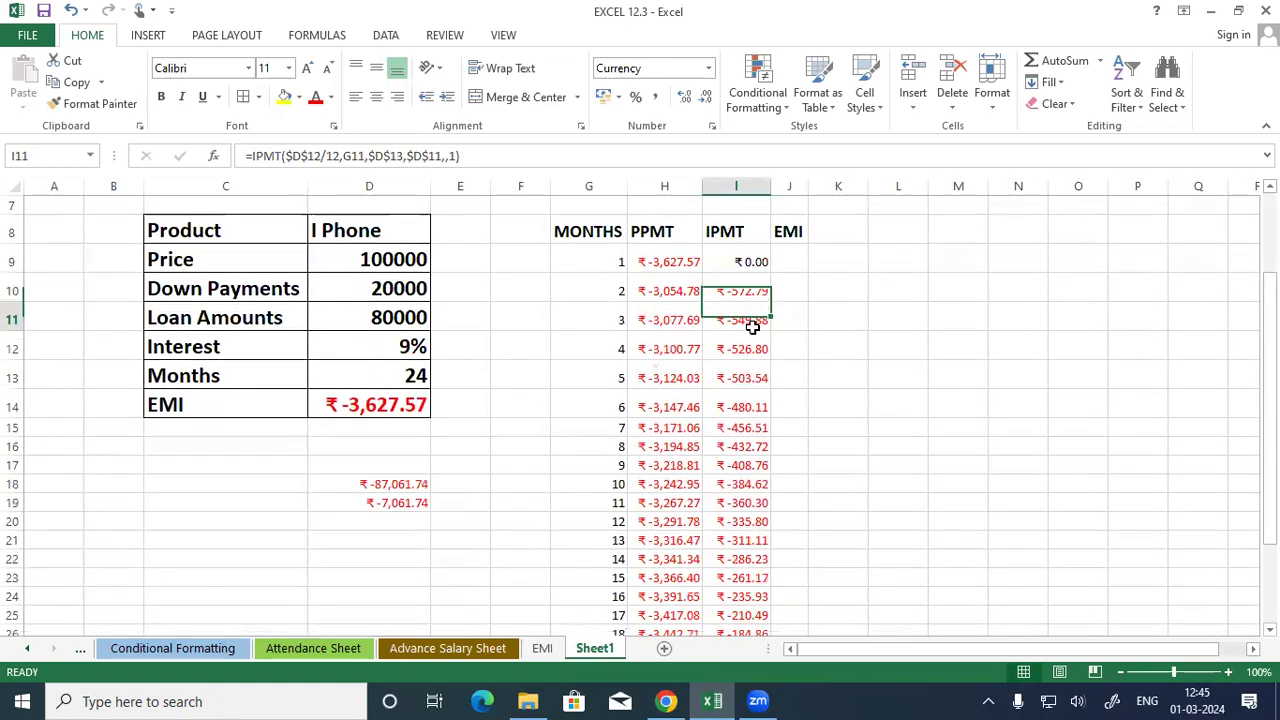
Step: Examine the IPMT formulas of months 4 to 6 in I12, I13 and I14
scroll(752, 320, "down", 1)
left_click(748, 280)
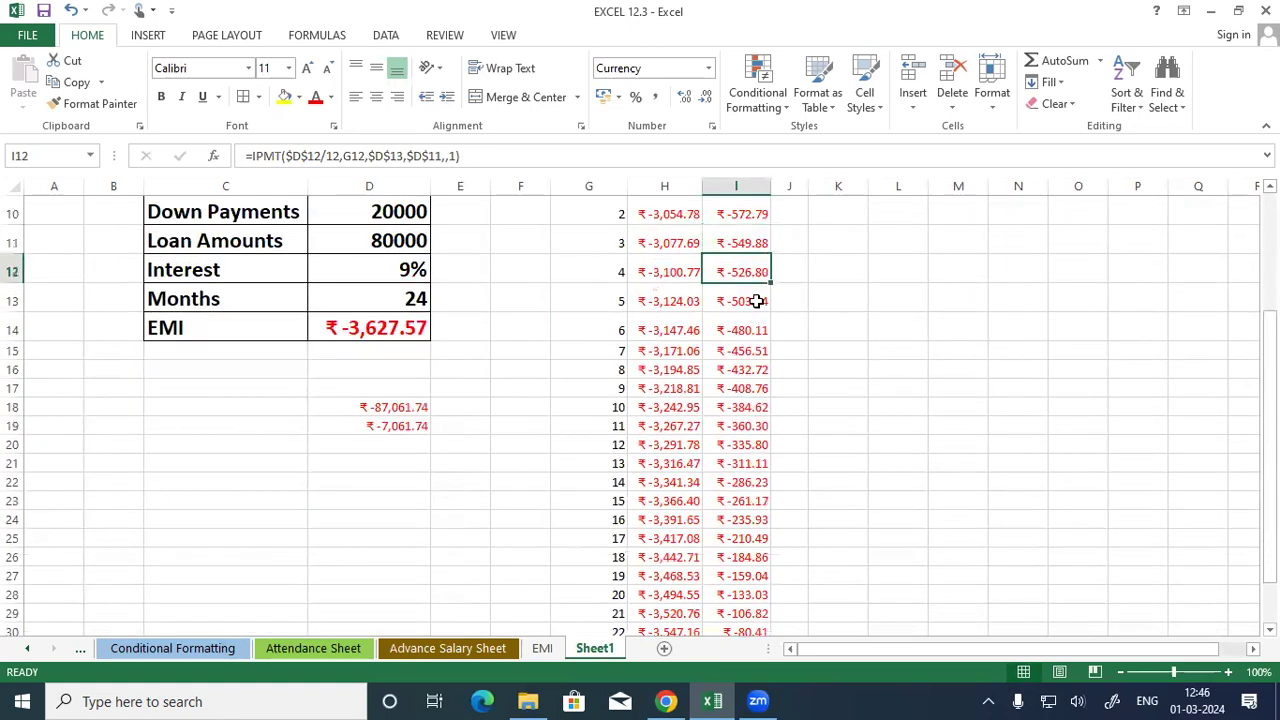
left_click(756, 301)
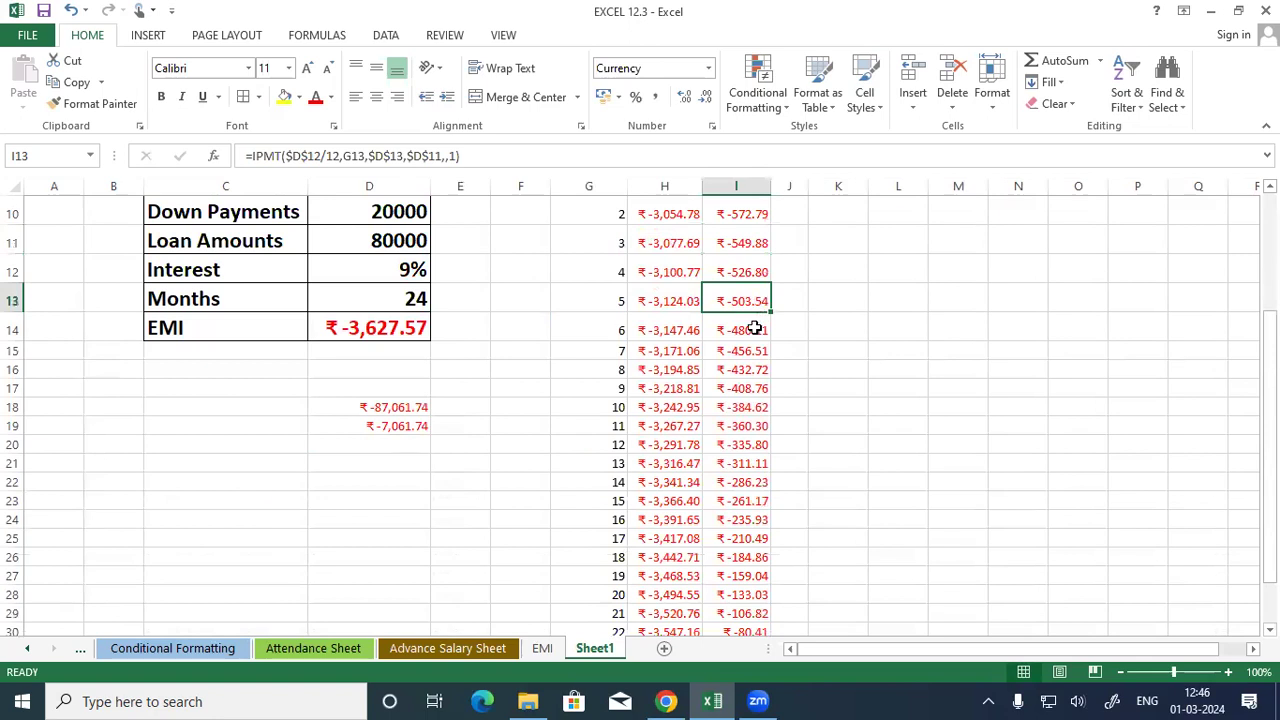
left_click(754, 328)
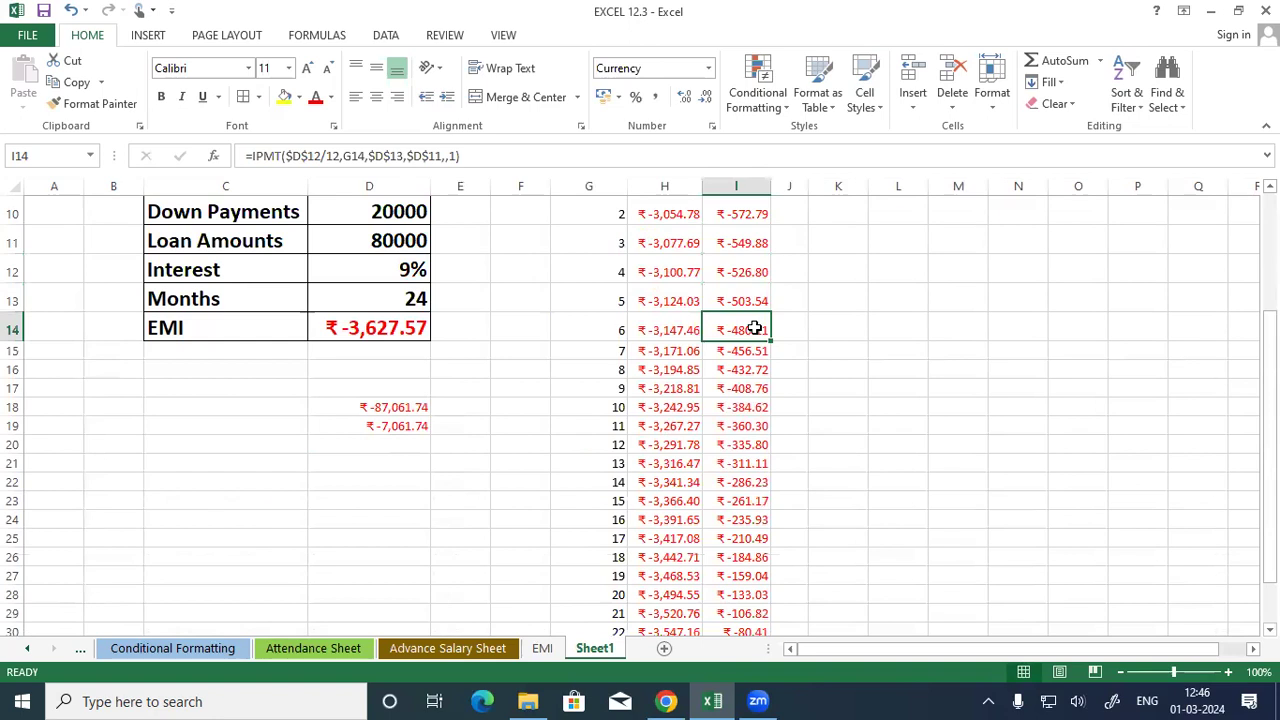
Step: Delete the two check figures in D18 and D19 below the loan table
left_click_drag(355, 400, 420, 430)
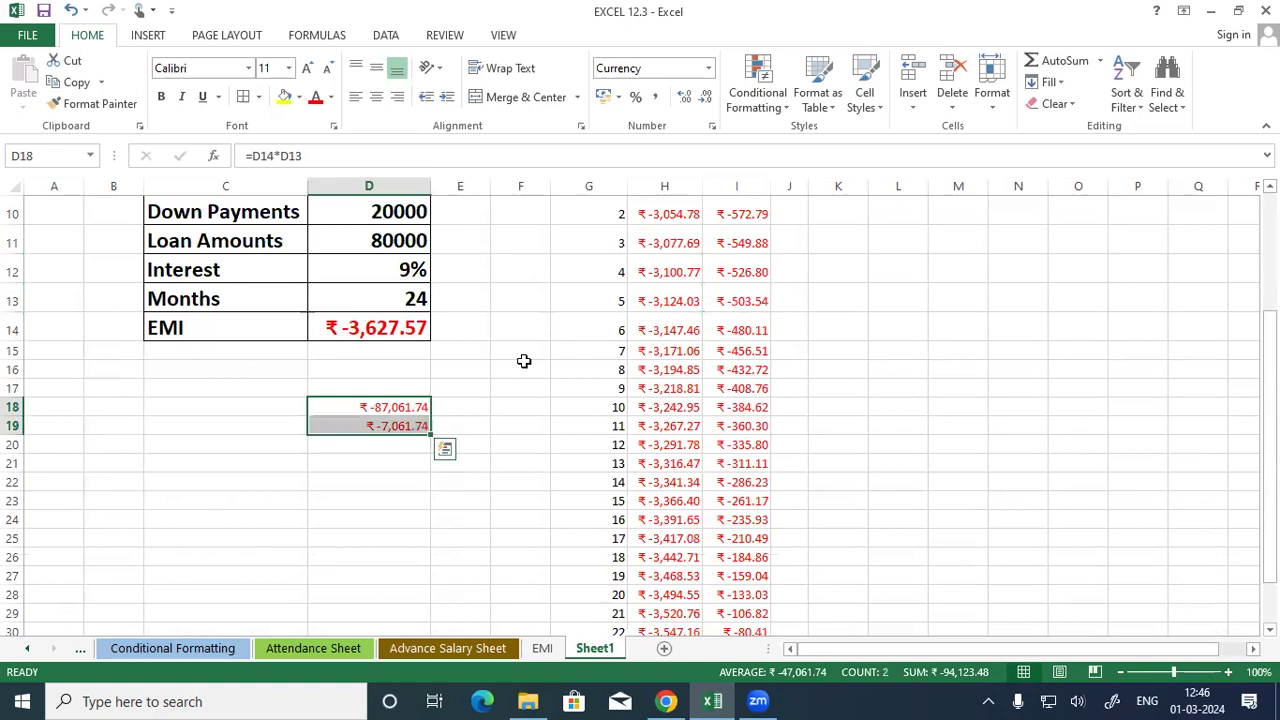
key("Delete")
Step: Clear all contents and formats from the PPMT and IPMT columns in H9:I33, including the totals
scroll(645, 370, "up", 3)
left_click_drag(700, 374, 707, 374)
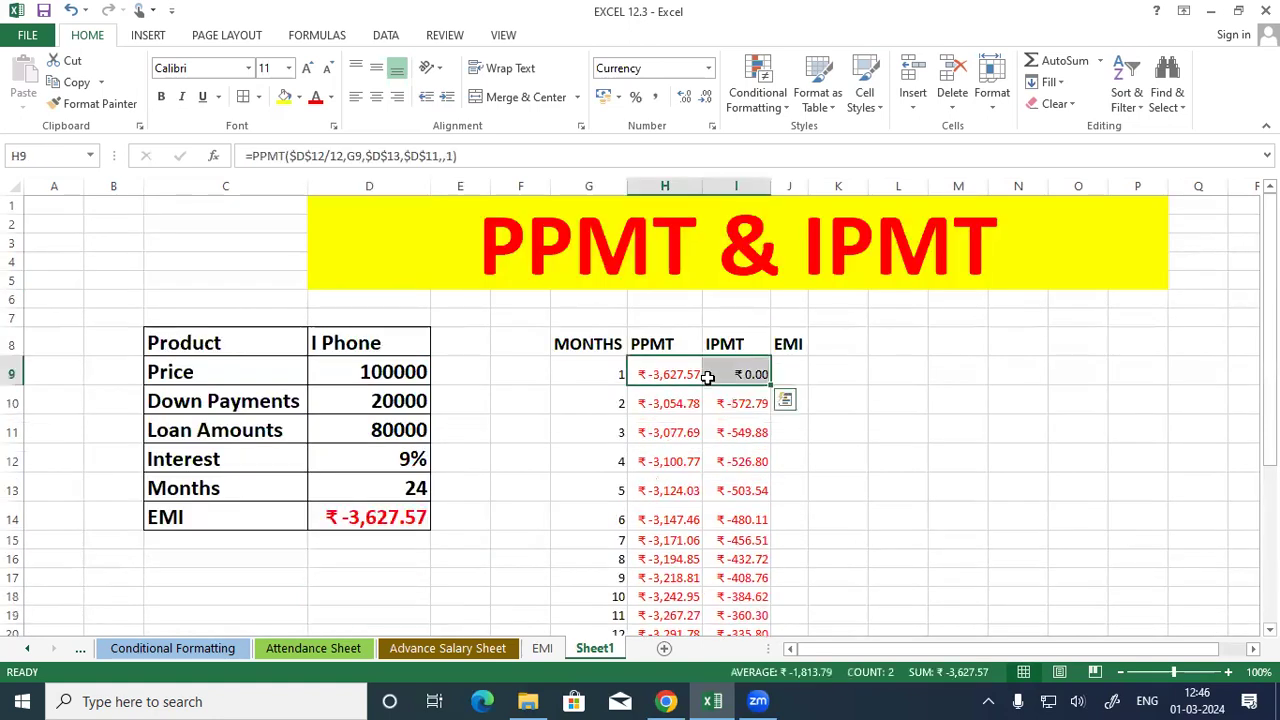
key("ctrl+Down")
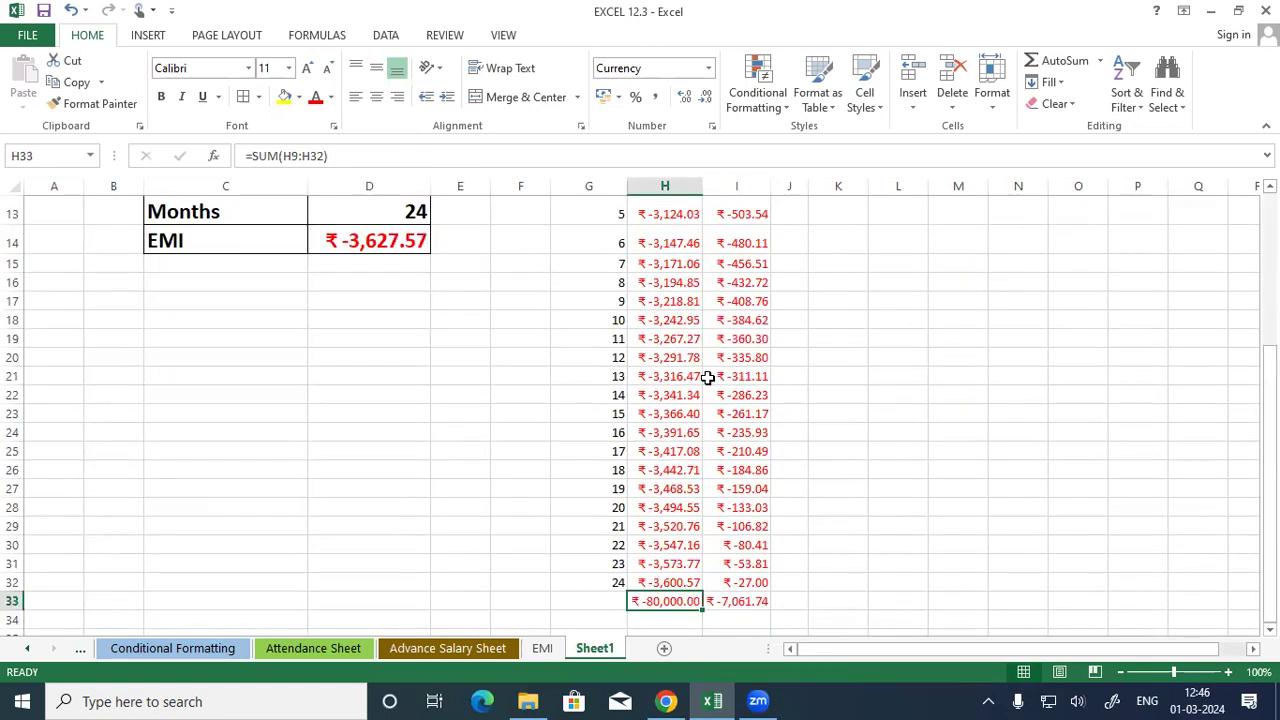
key("Right")
key("Left")
key("shift+Right")
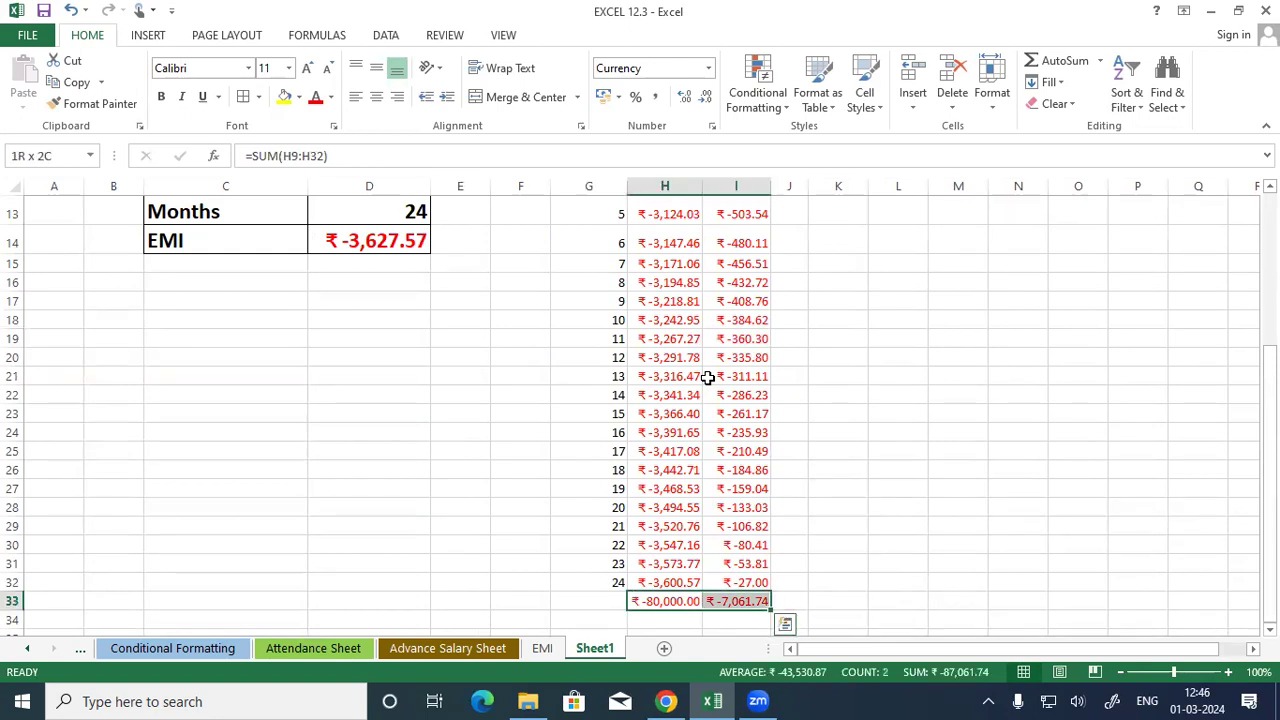
key("ctrl+shift+Up")
left_click_drag(665, 243, 734, 244)
key("ctrl+shift+Down")
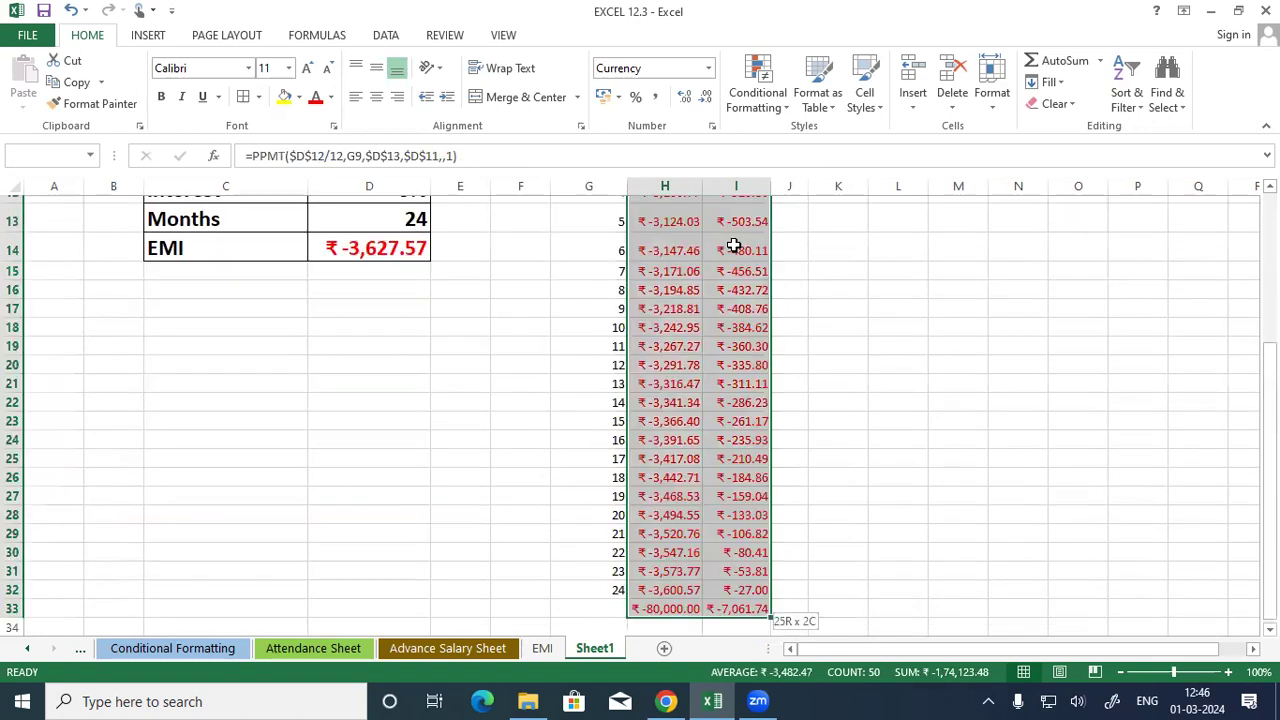
left_click(1062, 104)
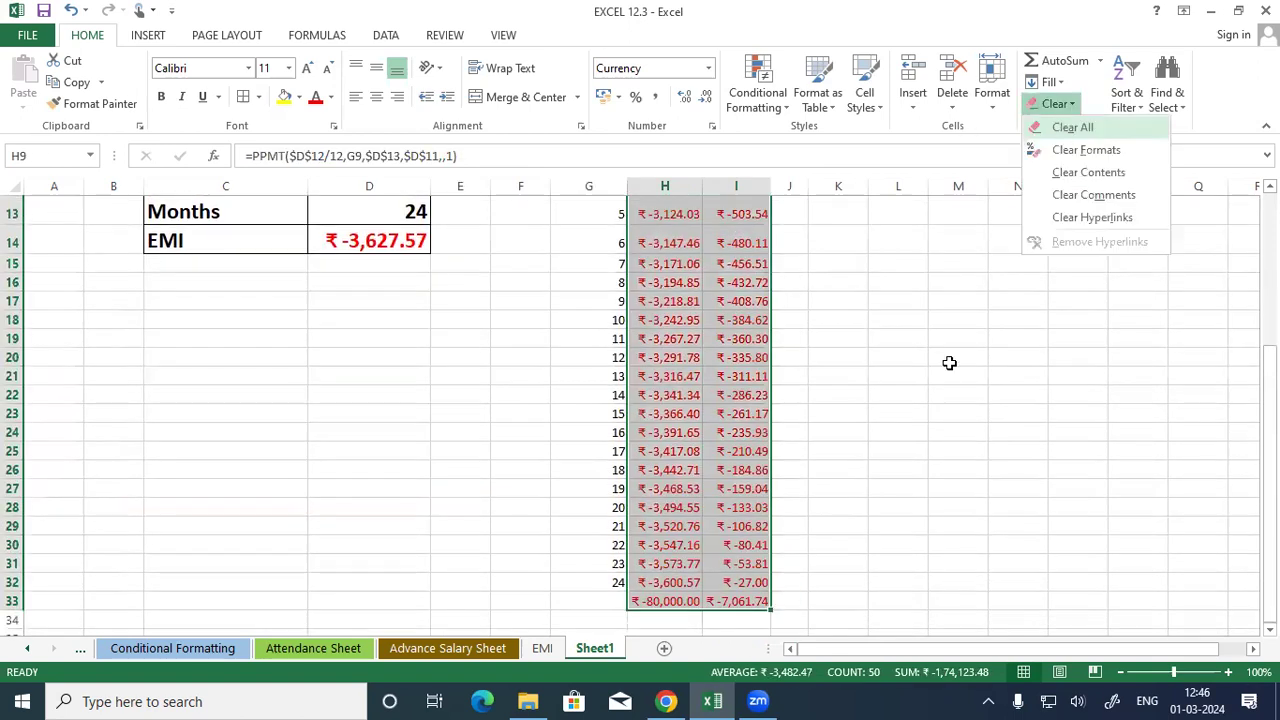
key("Return")
scroll(929, 391, "down", 2)
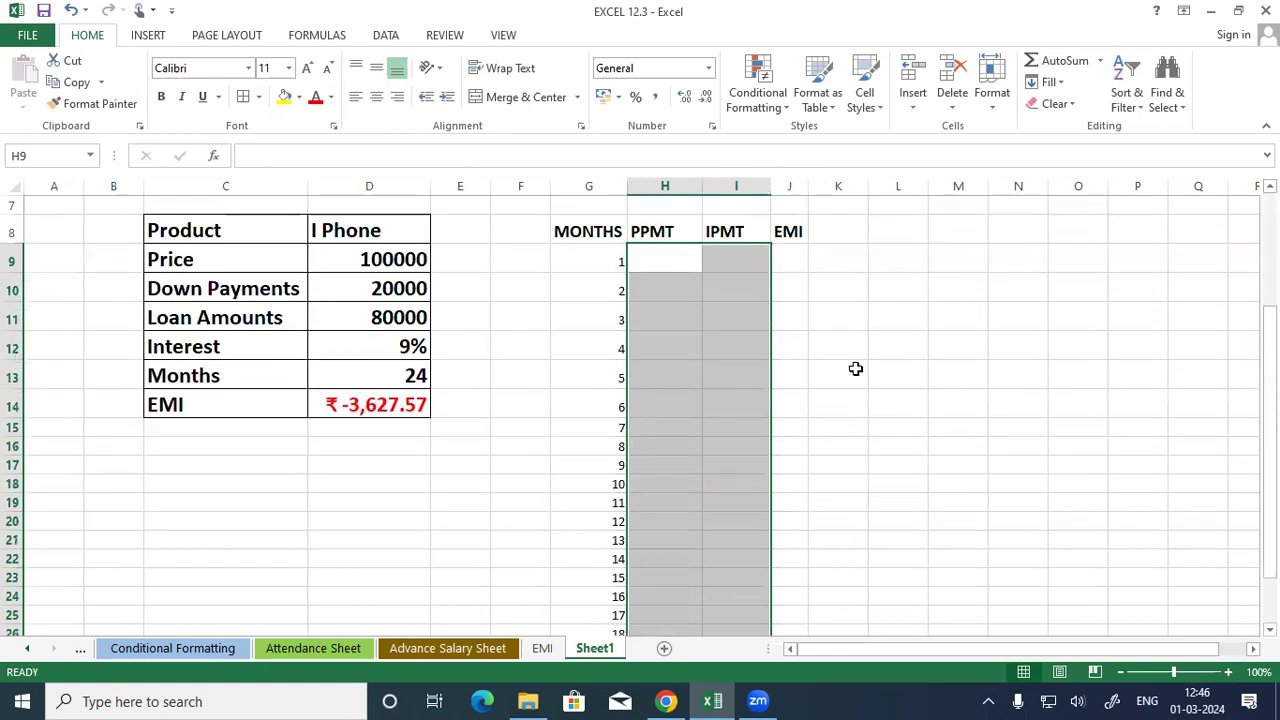
scroll(929, 391, "up", 1)
left_click(930, 391)
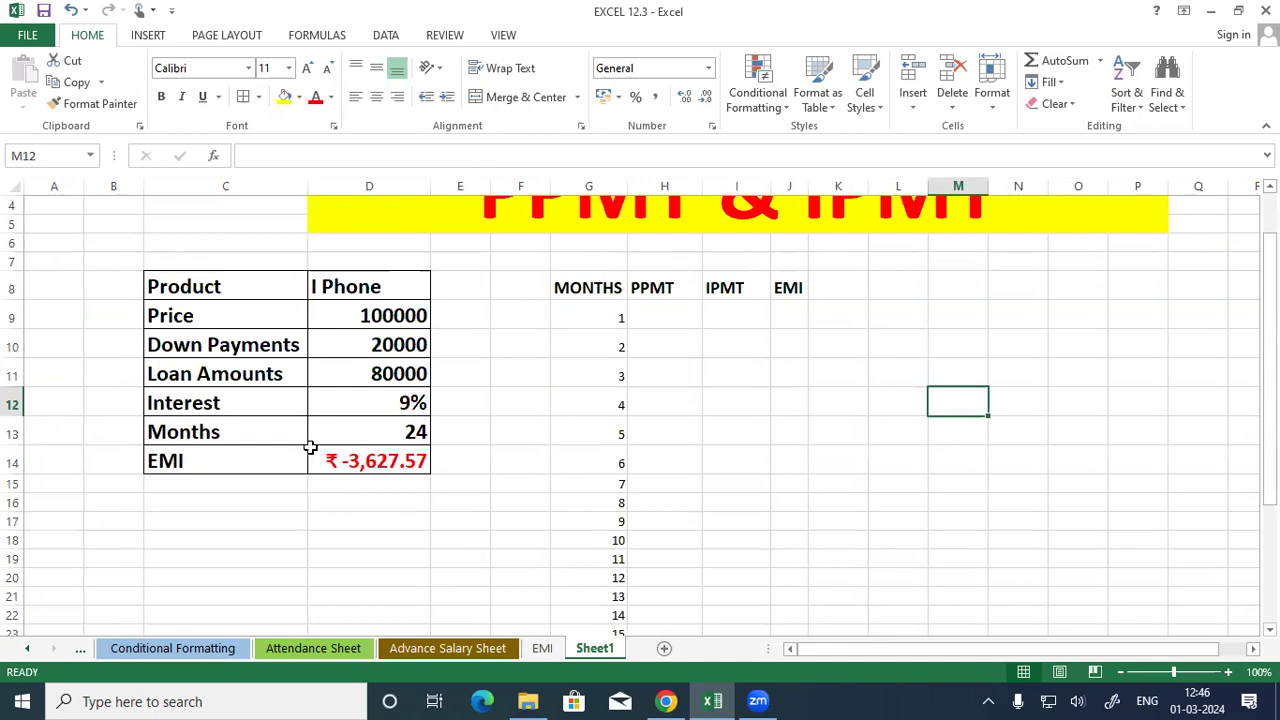
Step: Review the EMI in D14 alongside the month numbers and the month 1 cells under PPMT and IPMT
left_click(386, 461)
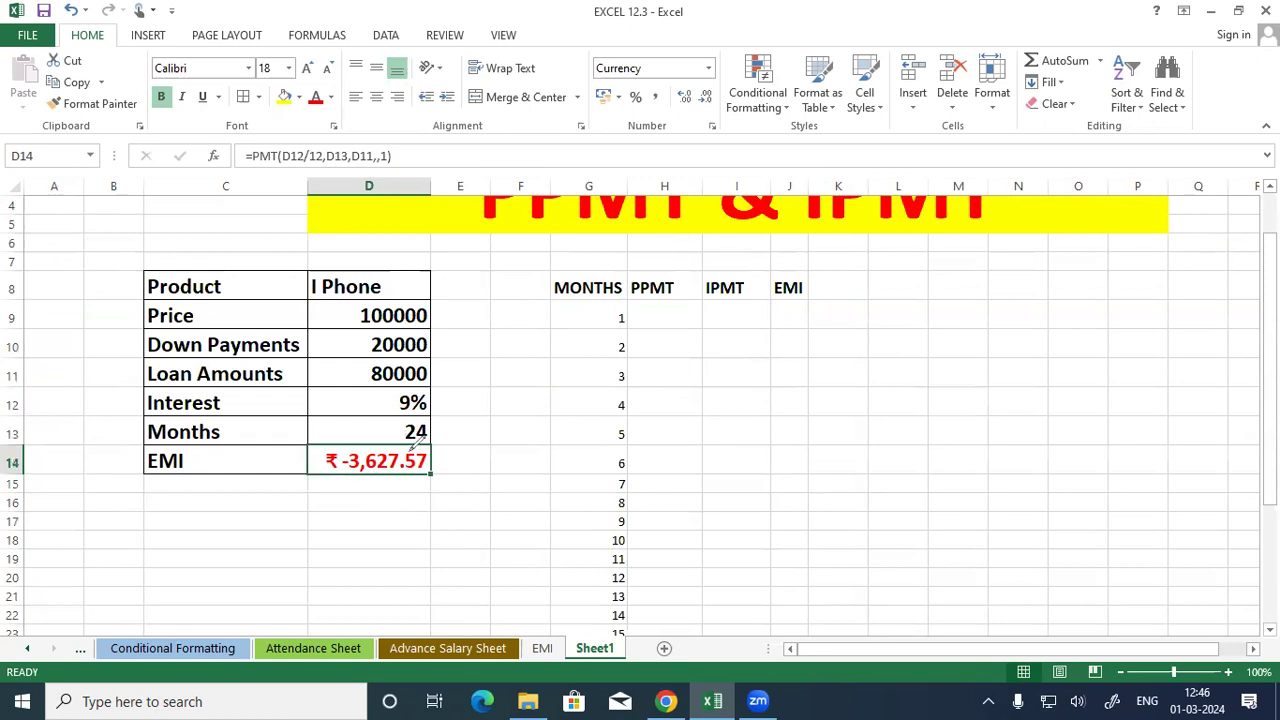
left_click_drag(338, 451, 406, 440)
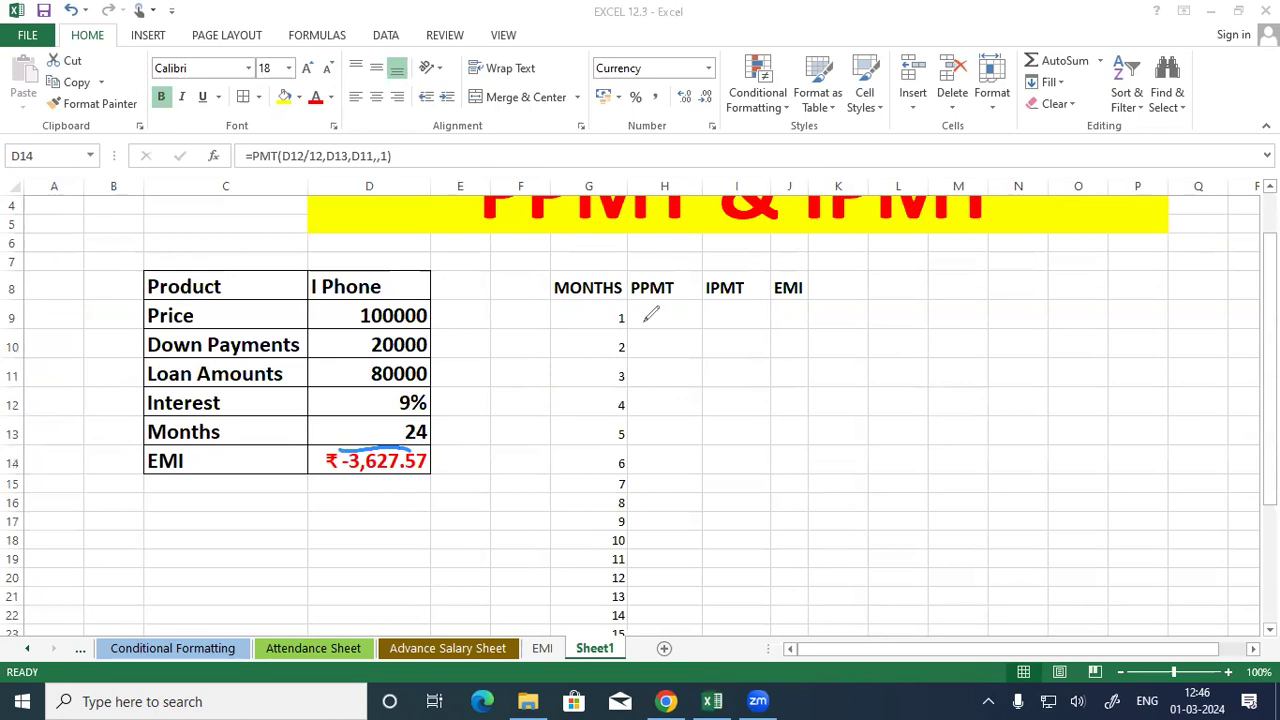
mouse_move(622, 308)
left_mouse_down()
mouse_move(584, 569)
mouse_move(571, 516)
mouse_move(575, 578)
left_mouse_up()
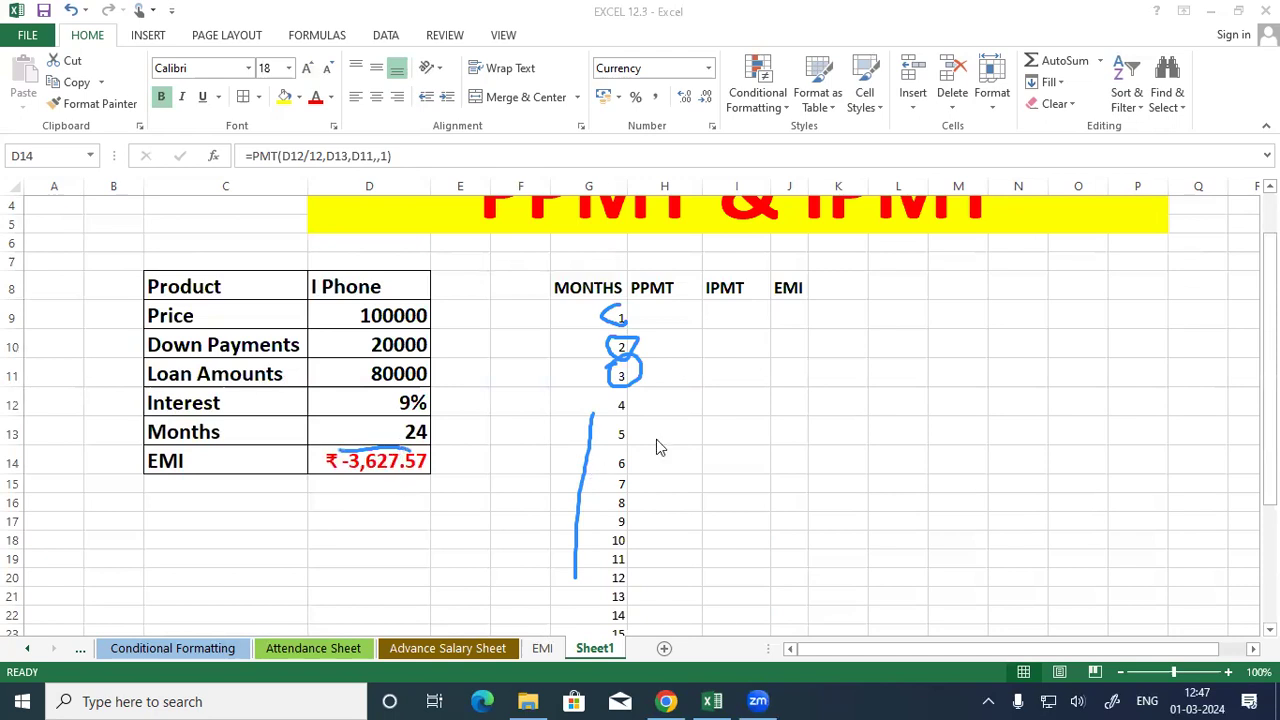
left_click(722, 700)
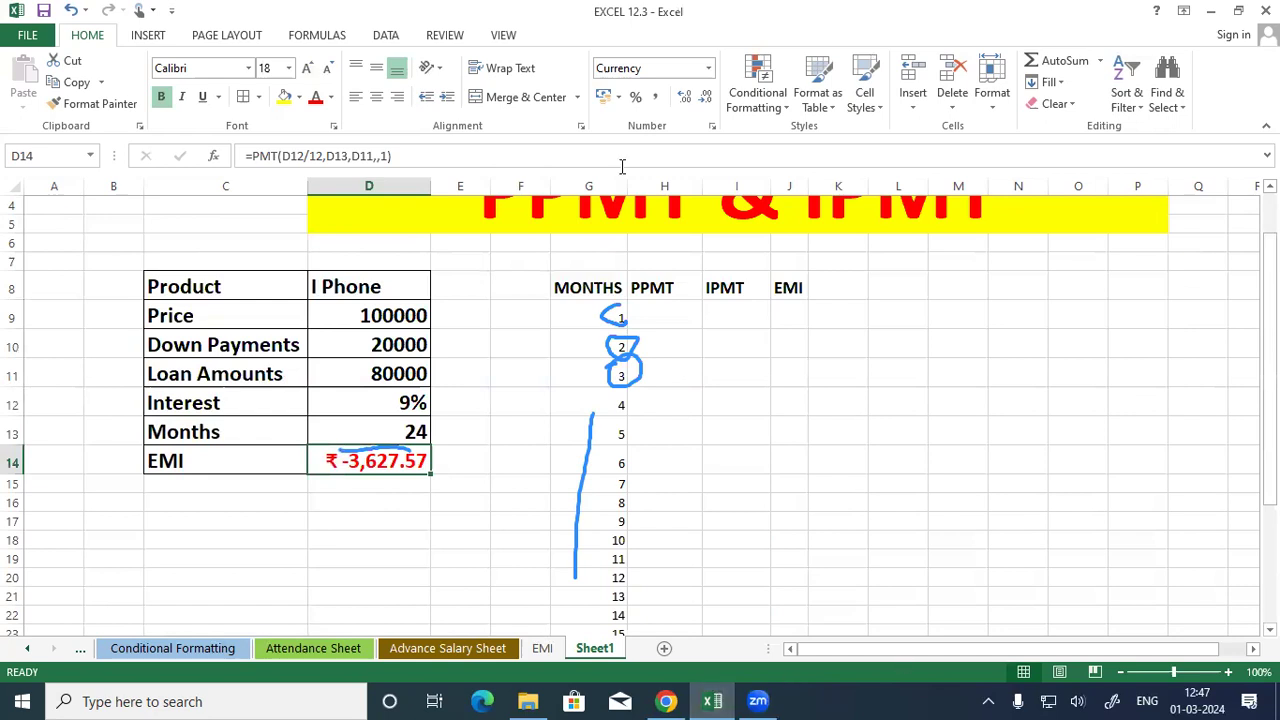
left_click(695, 313)
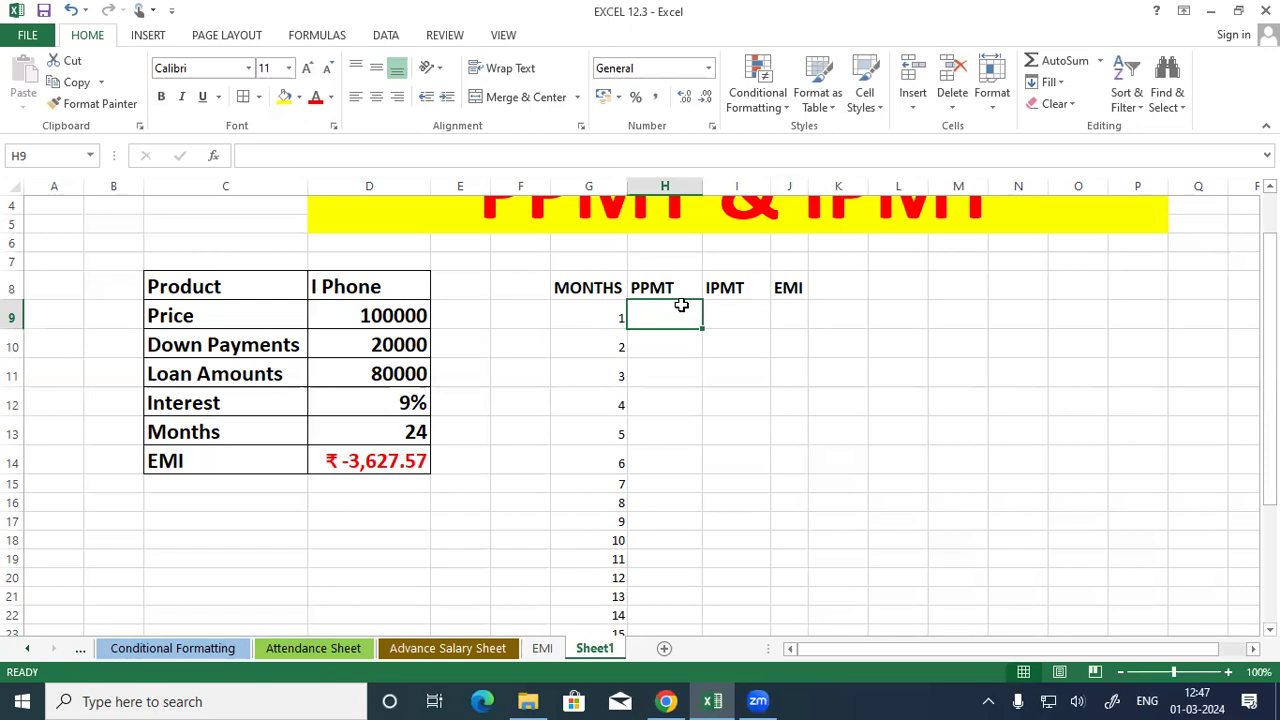
left_click(758, 318)
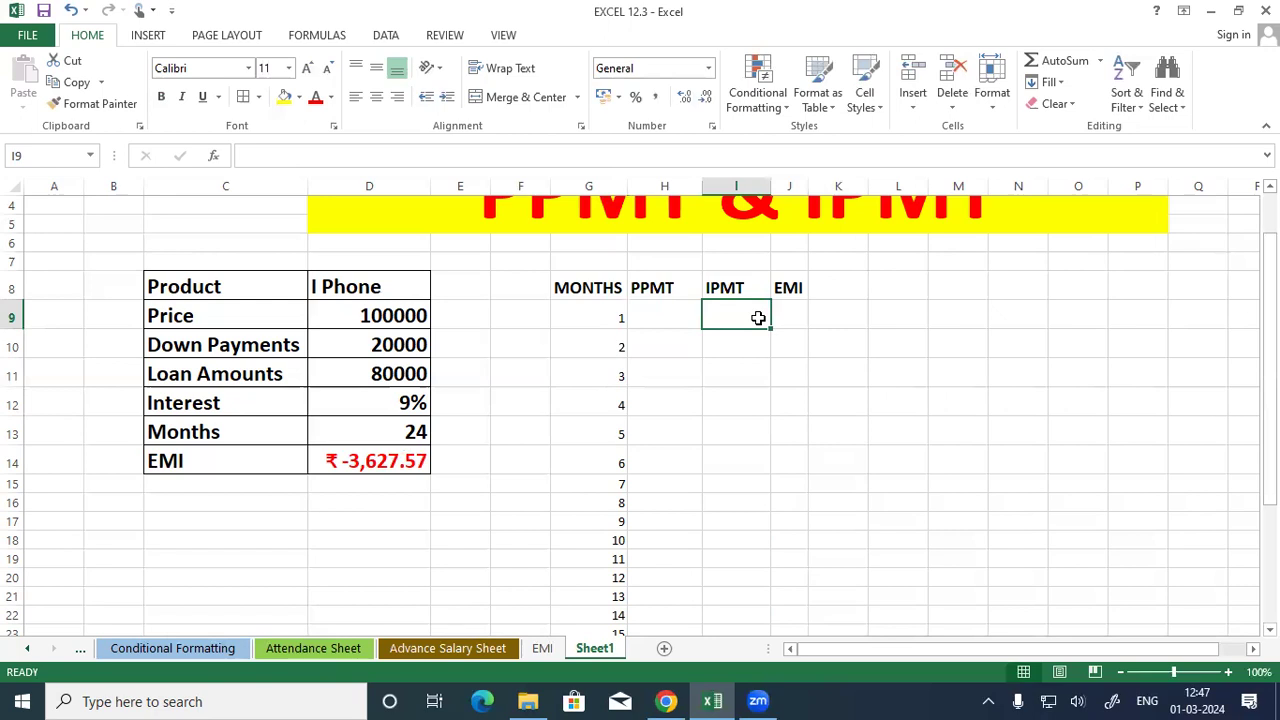
left_click_drag(666, 294, 690, 318)
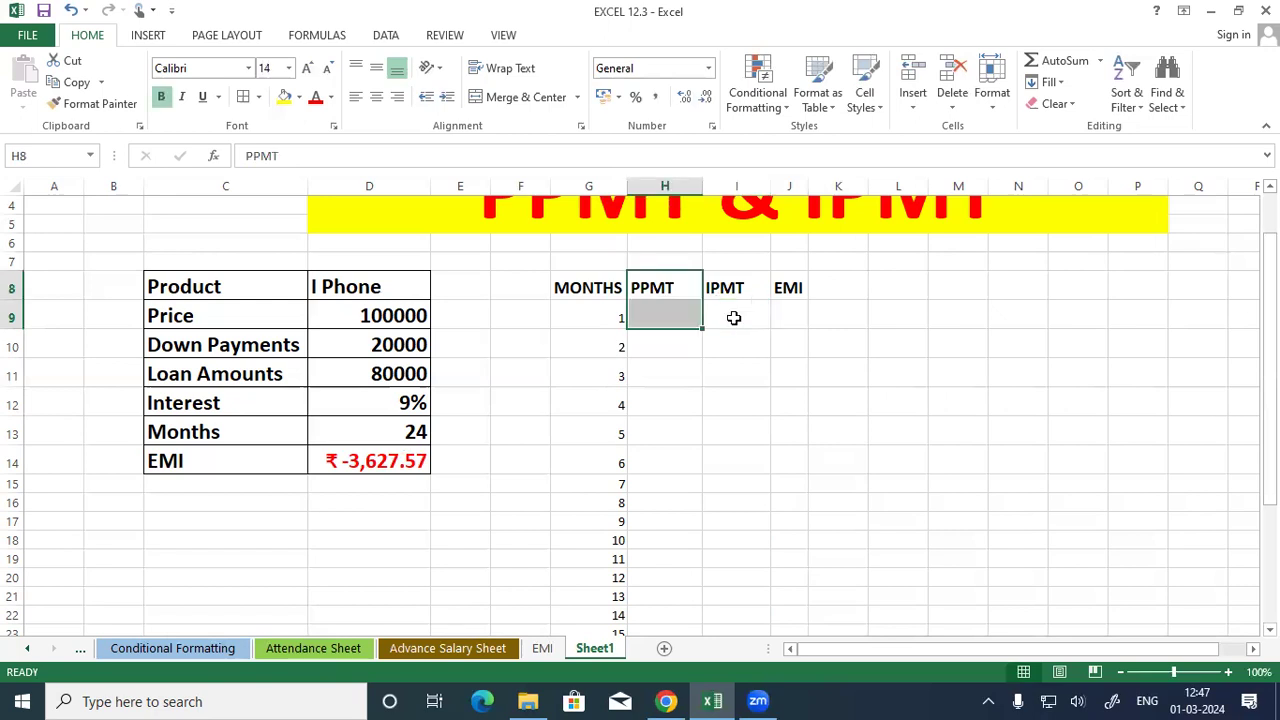
left_click(734, 318)
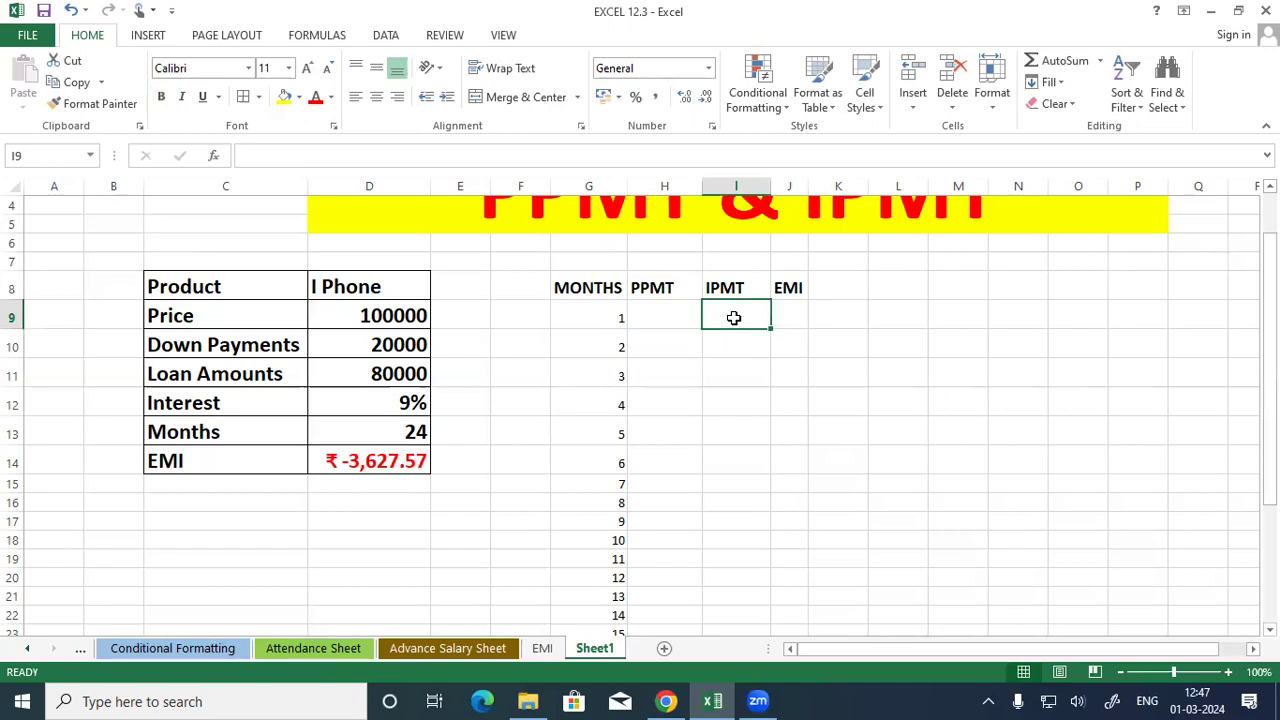
Step: Start a PPMT formula in H9 with the rate $D$12/12 and the period G9
left_click(696, 318)
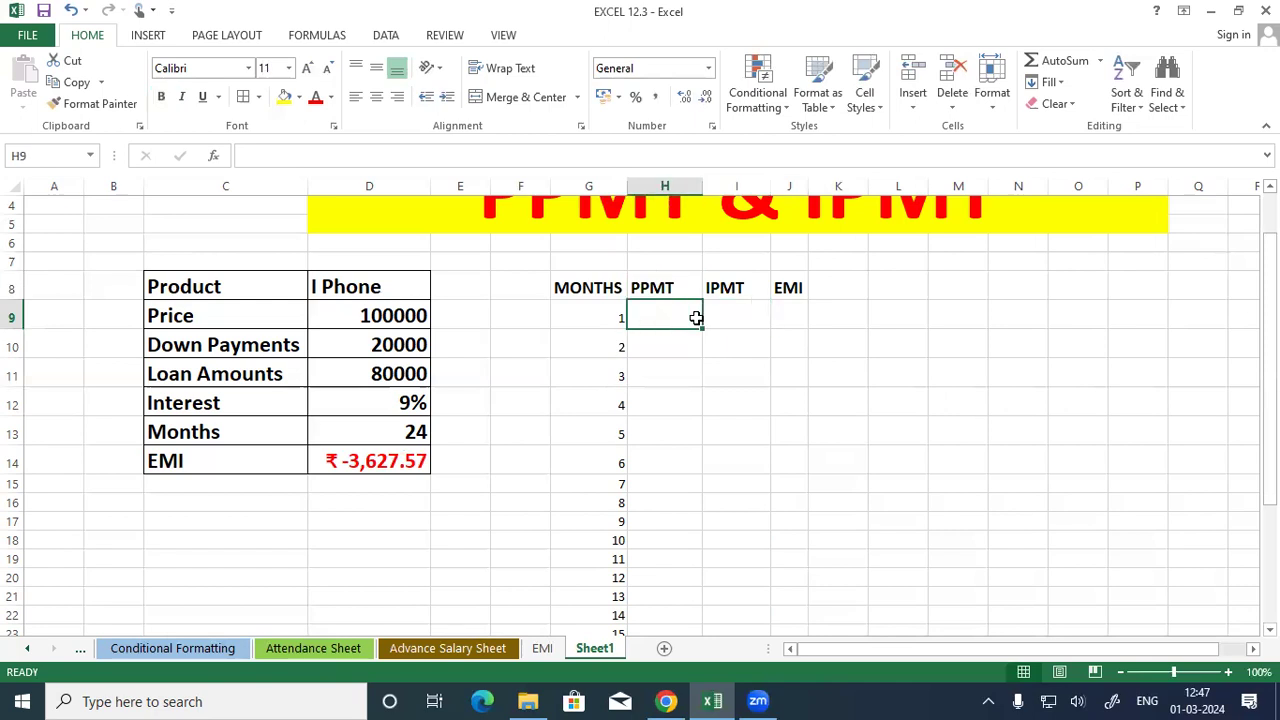
type("=PPMT(")
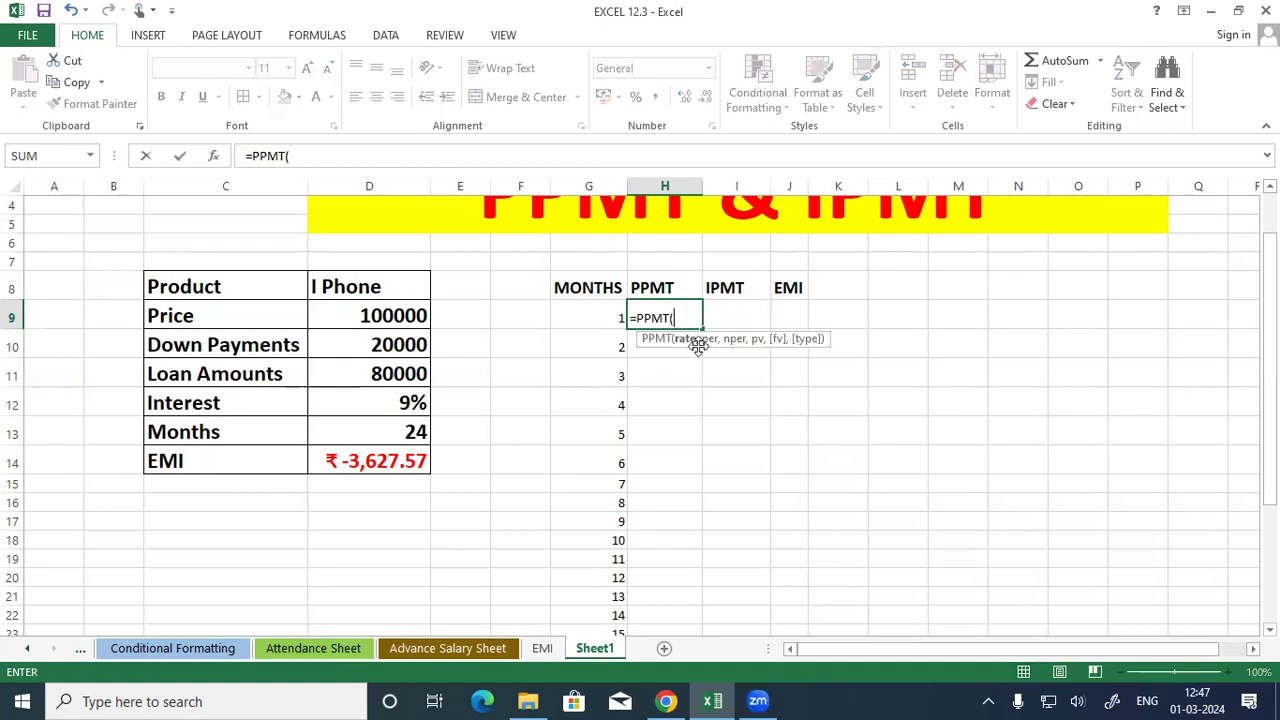
left_click(370, 401)
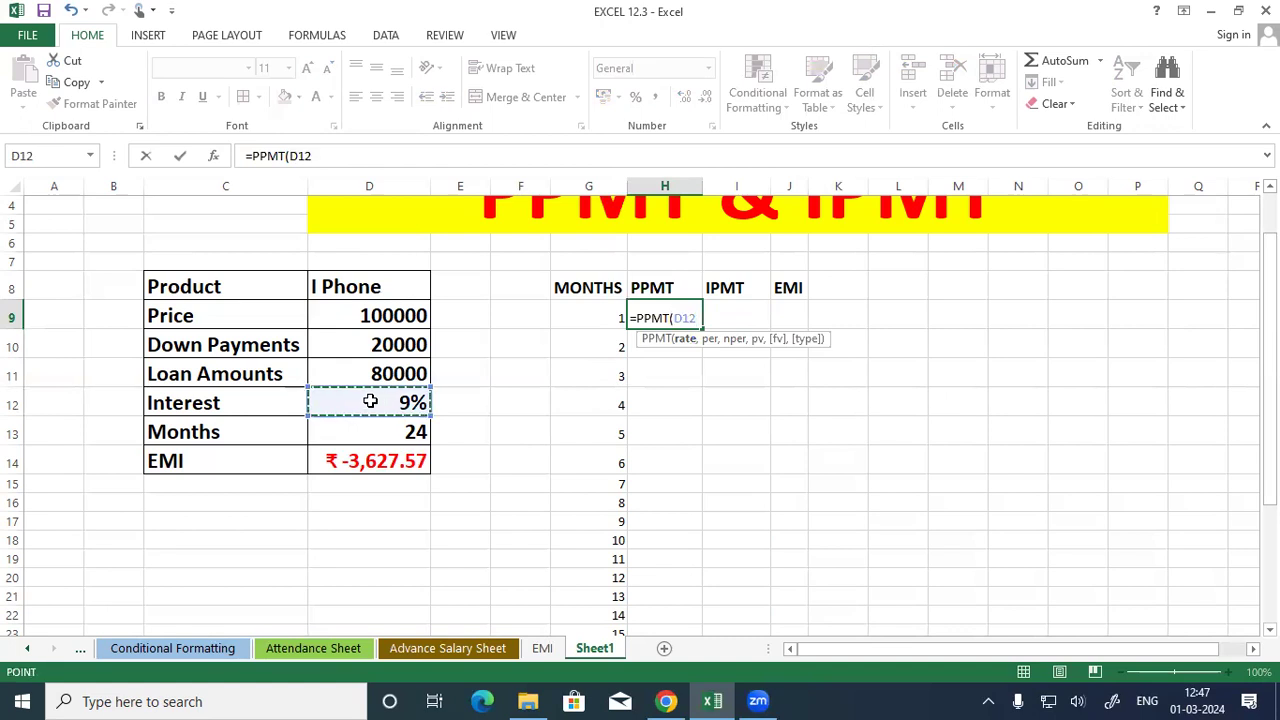
key("F4")
type("/1")
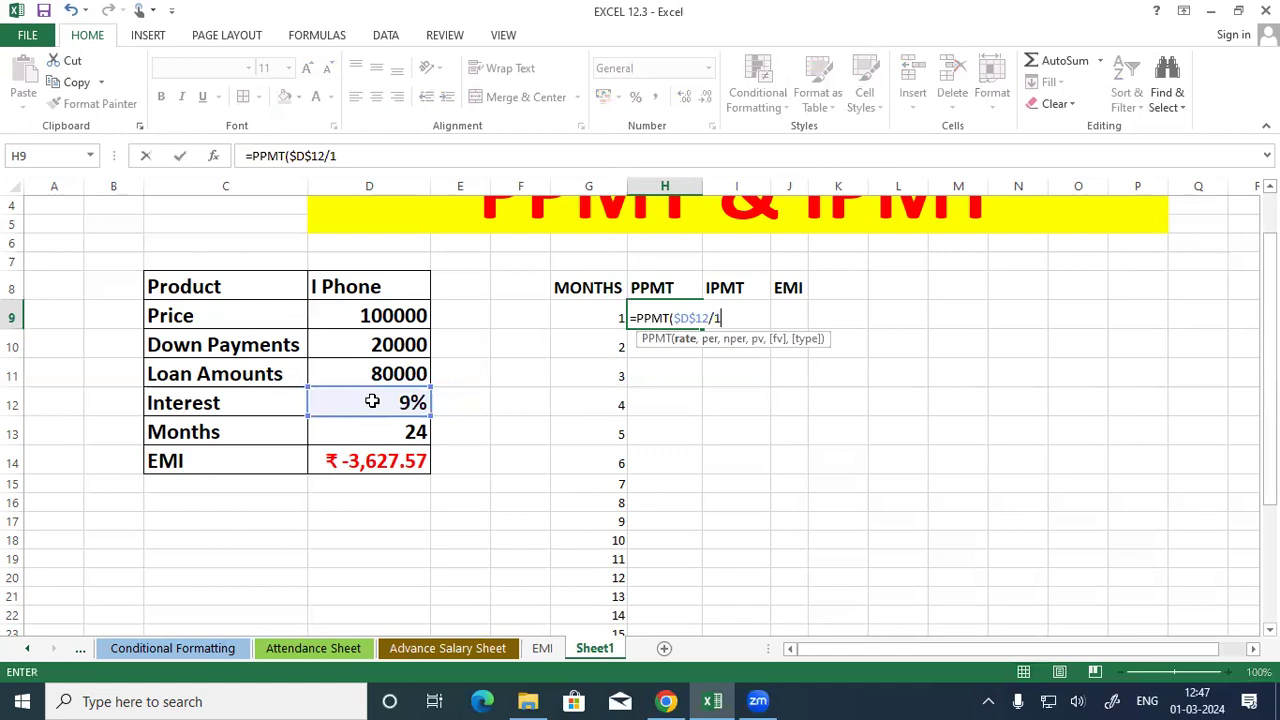
type("2,")
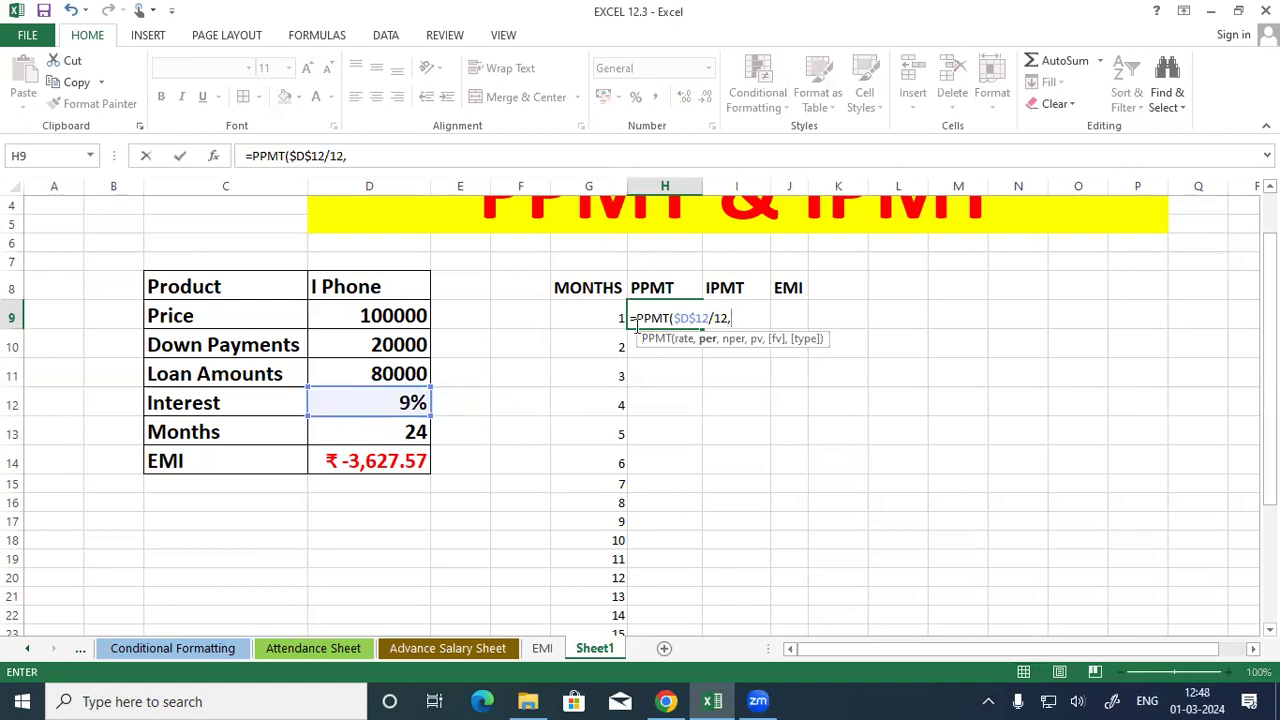
left_click(608, 316)
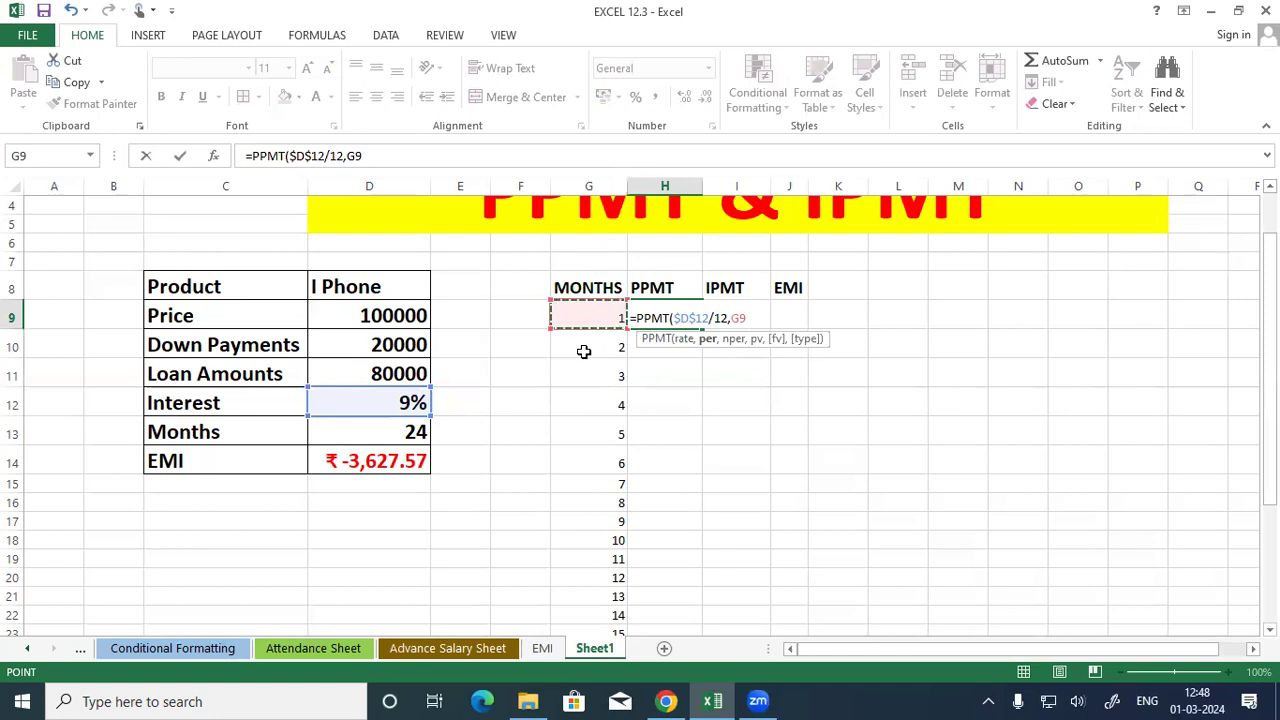
type(",")
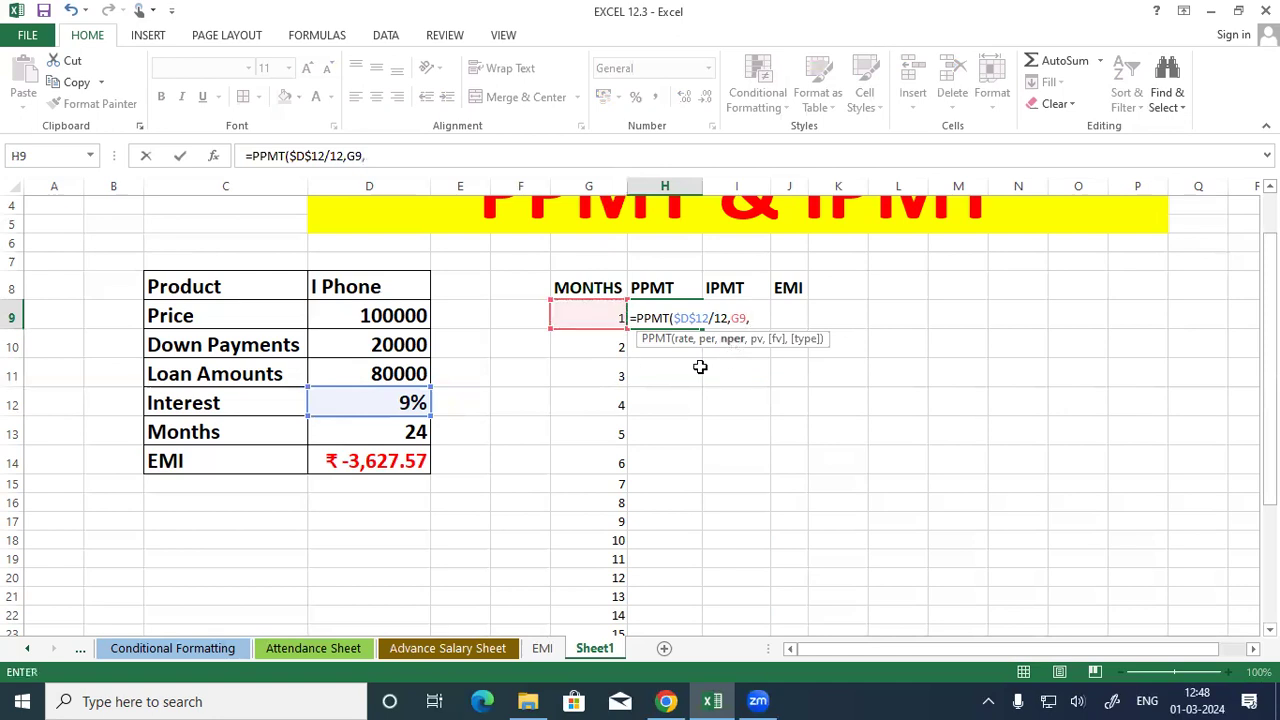
Step: Add $D$13 as the number of periods and $D$11 as the present value to the PPMT formula
left_click(412, 432)
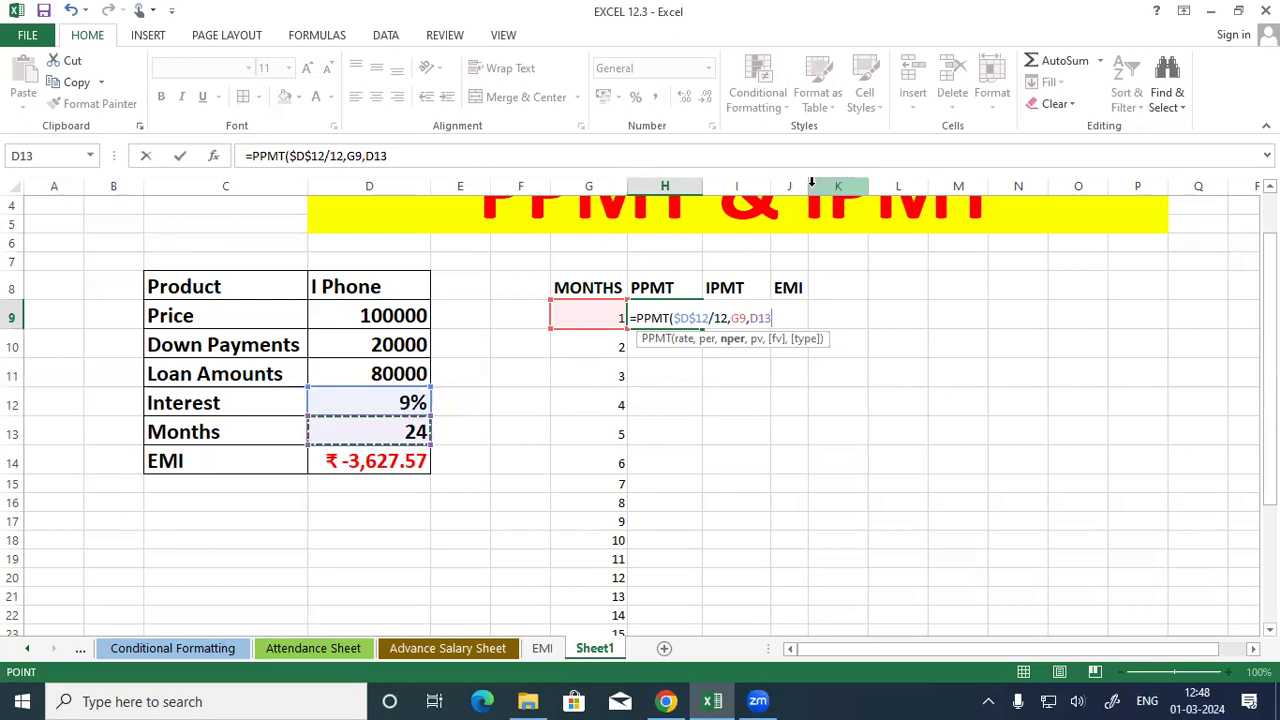
key("F4")
type(",")
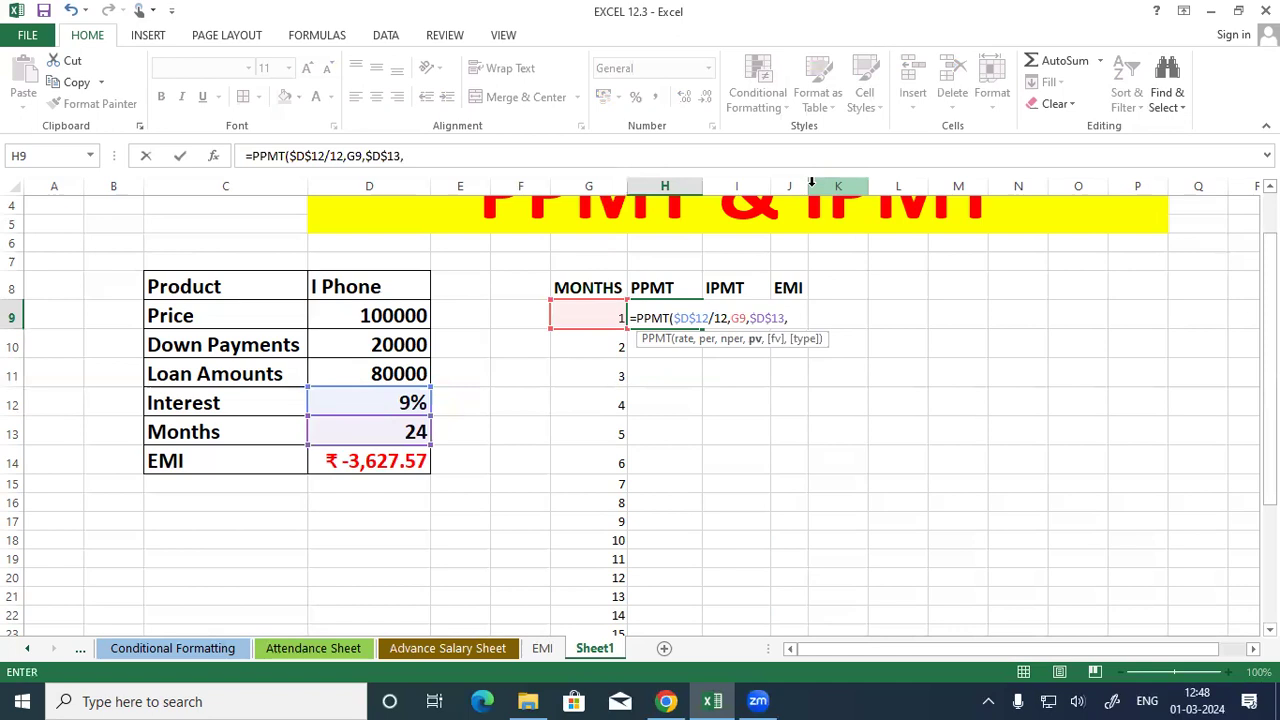
left_click(395, 372)
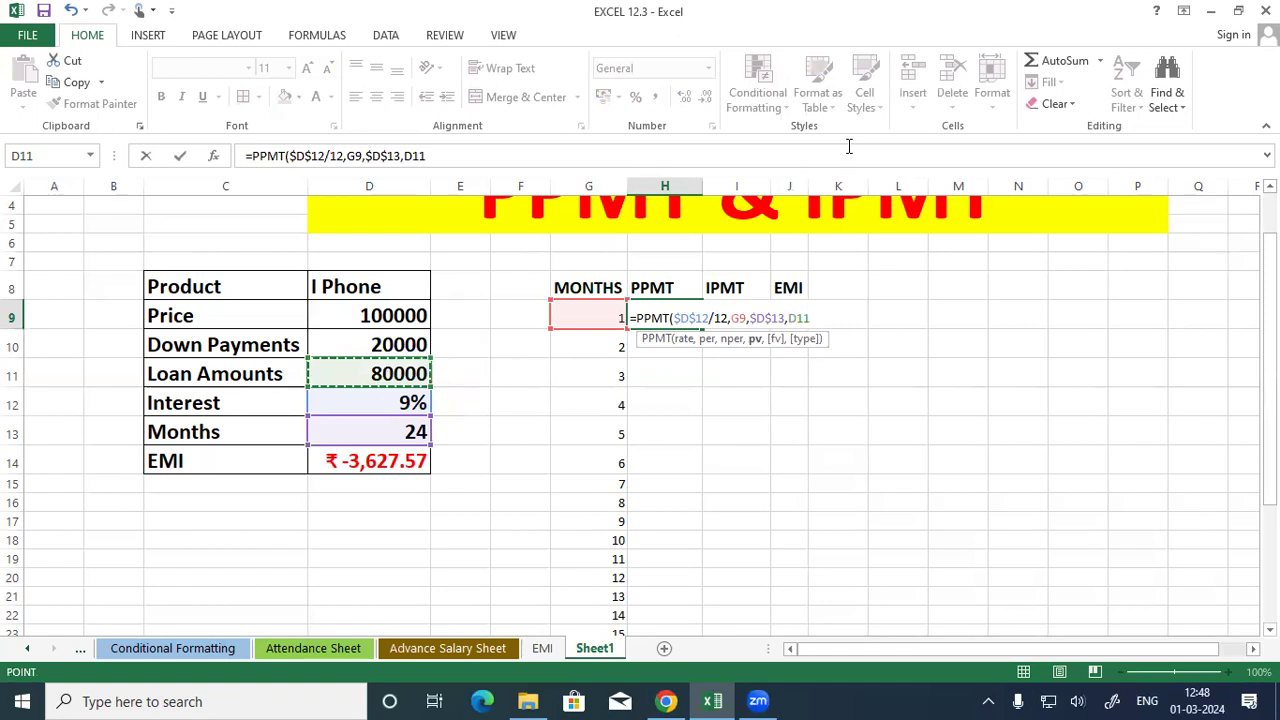
key("F4")
type(",")
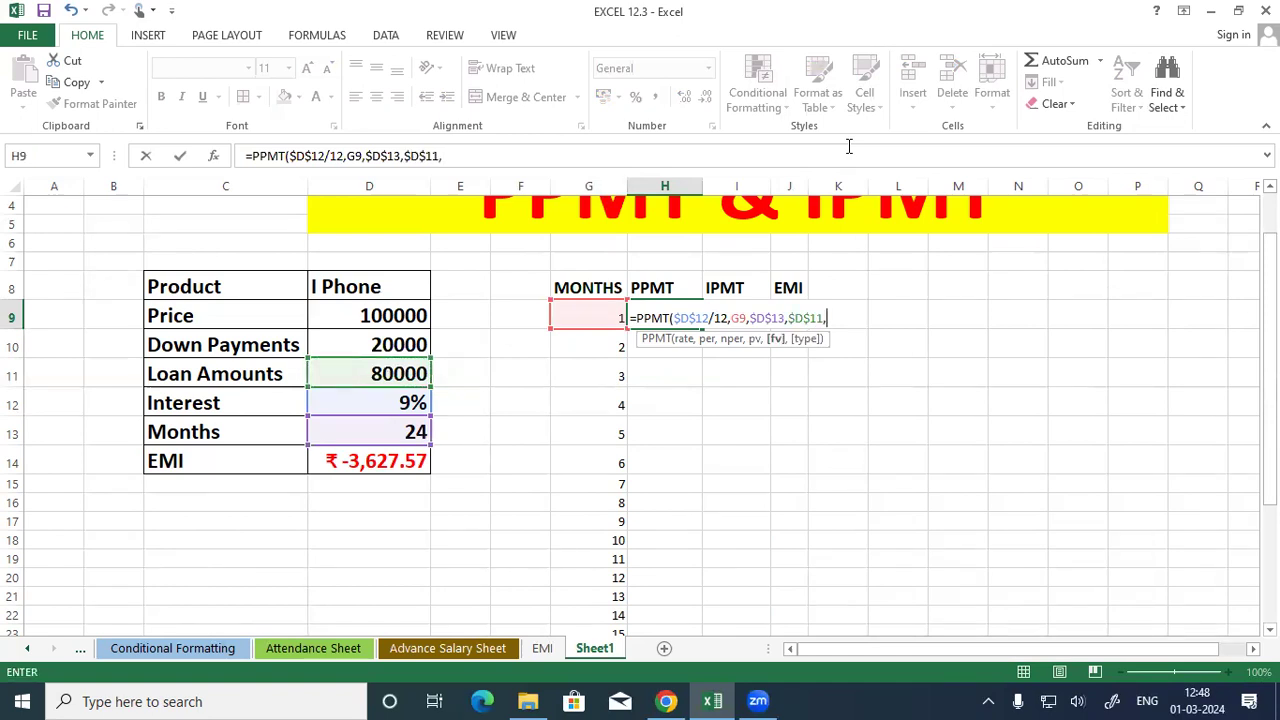
type(",")
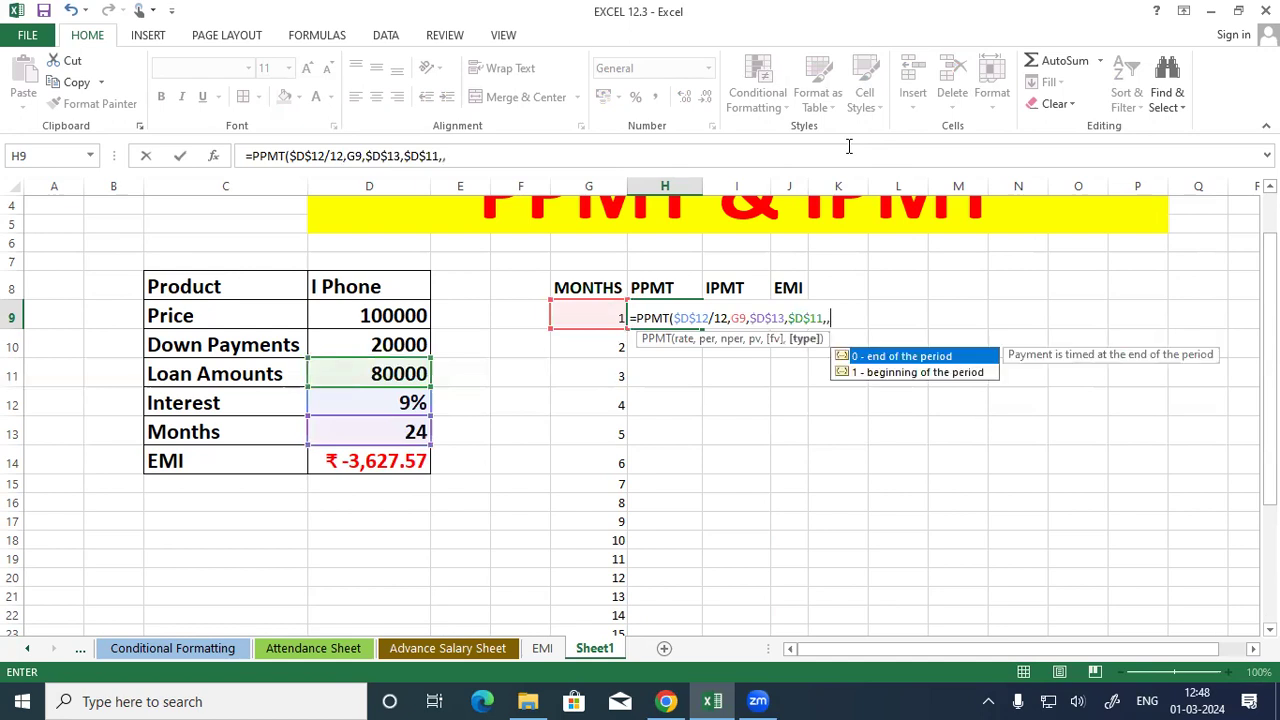
key("Escape")
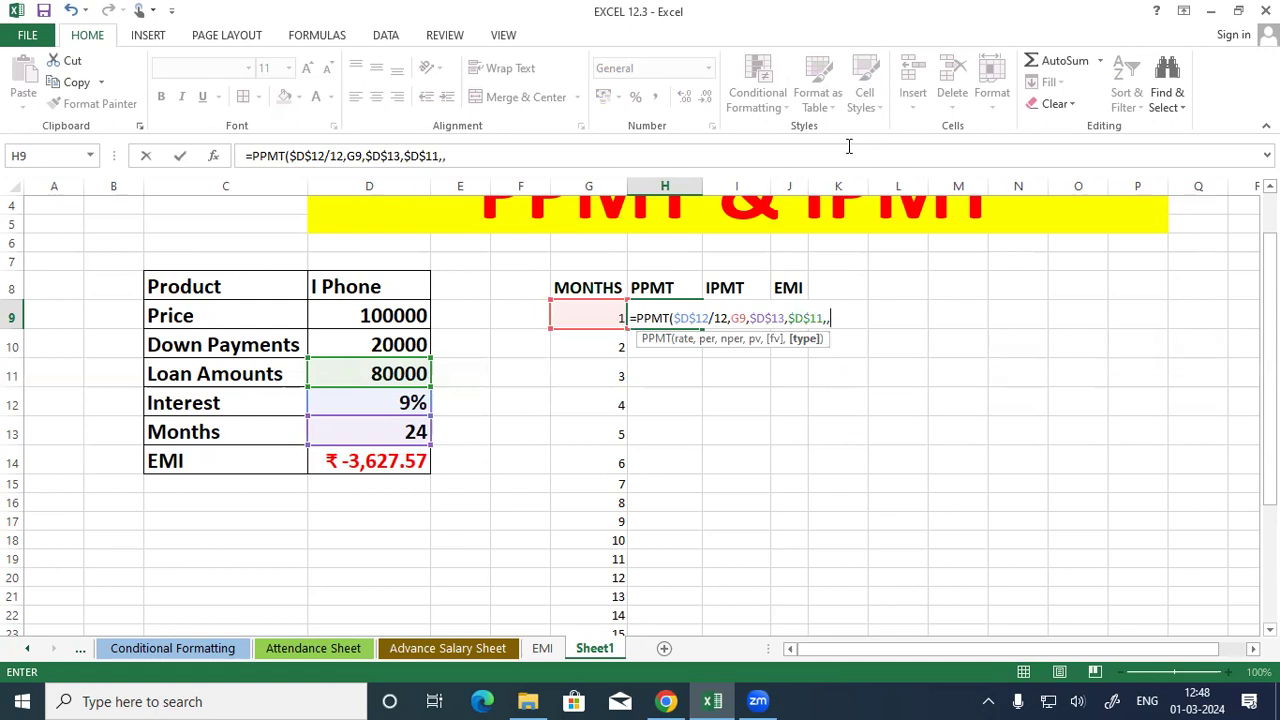
key("BackSpace")
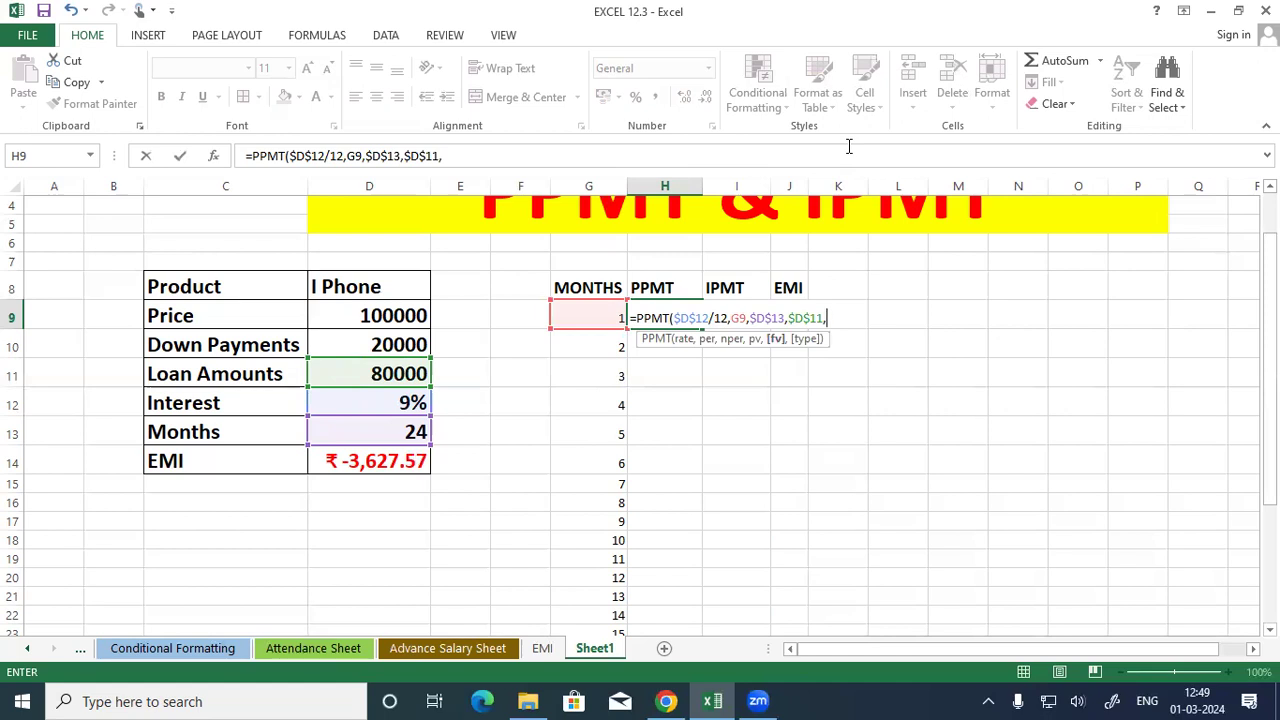
type("2000")
key("BackSpace")
key("BackSpace")
key("BackSpace")
key("BackSpace")
type("4")
key("BackSpace")
Step: Complete the PPMT formula in H9 with a future value of 500 and type 1 for beginning of the period
type("500,")
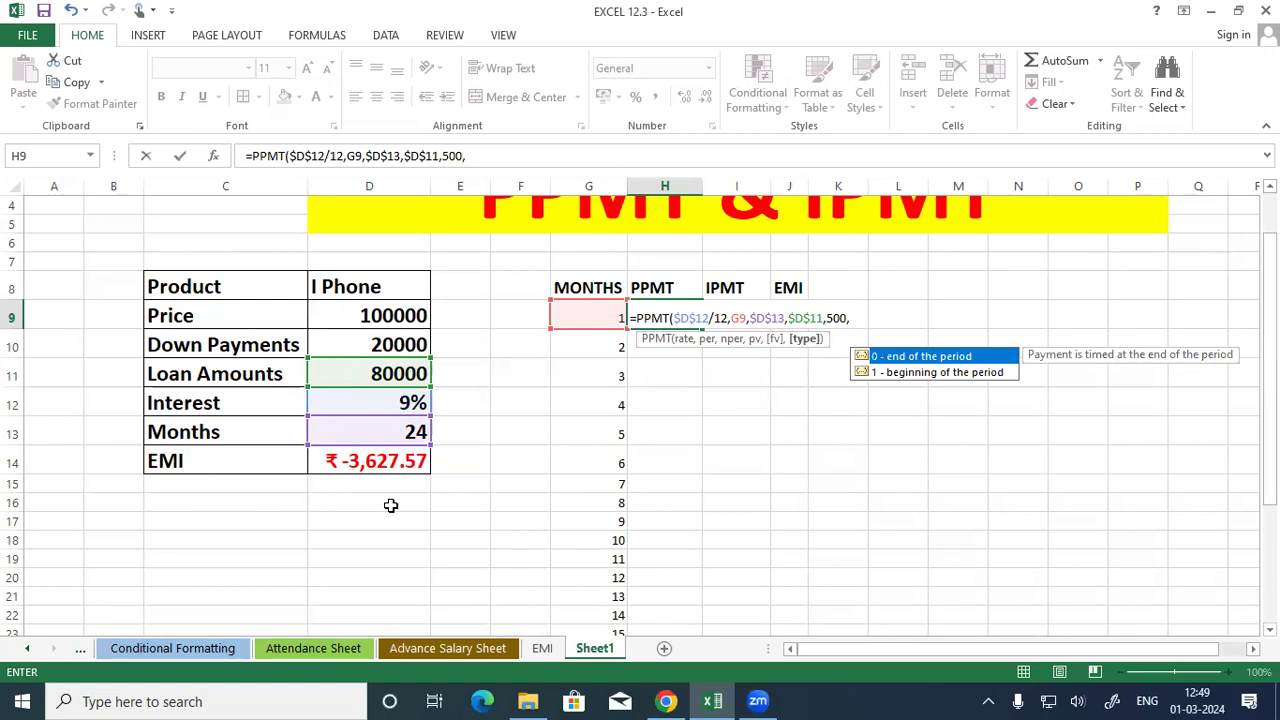
type("1")
key("Return")
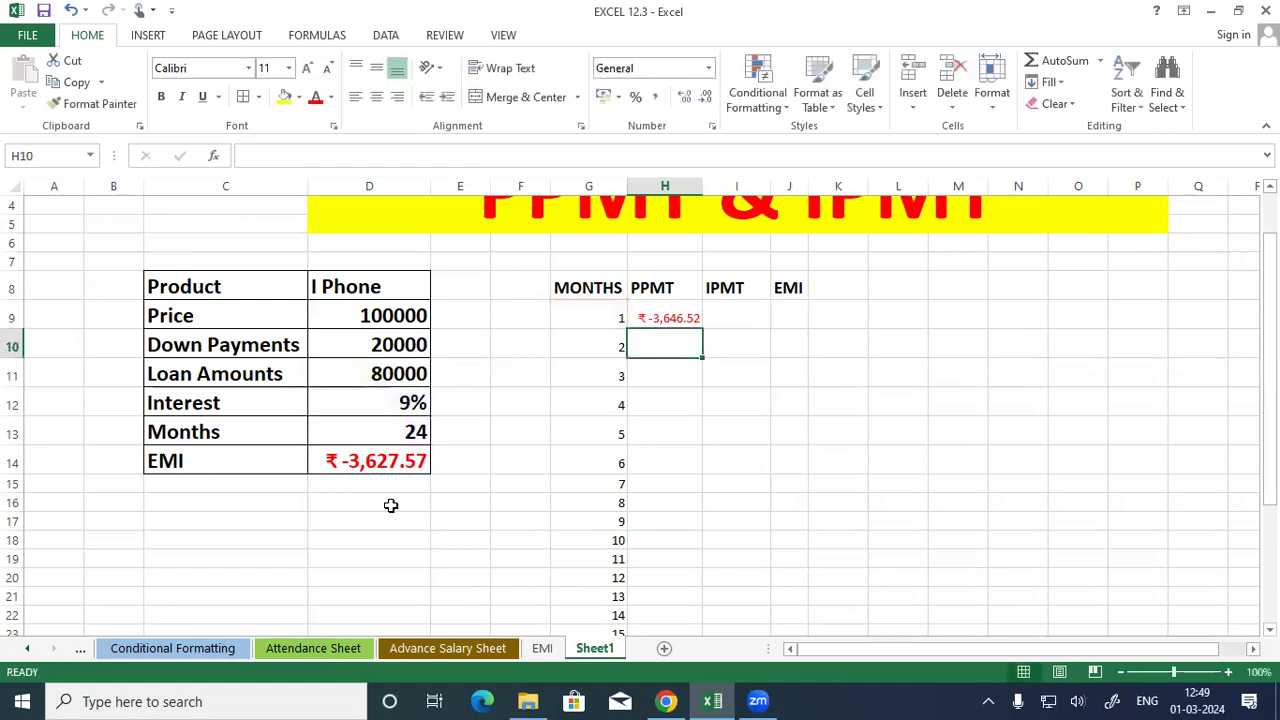
Step: Inspect the arguments of the PPMT formula in H9 and leave it as it is
left_click(664, 312)
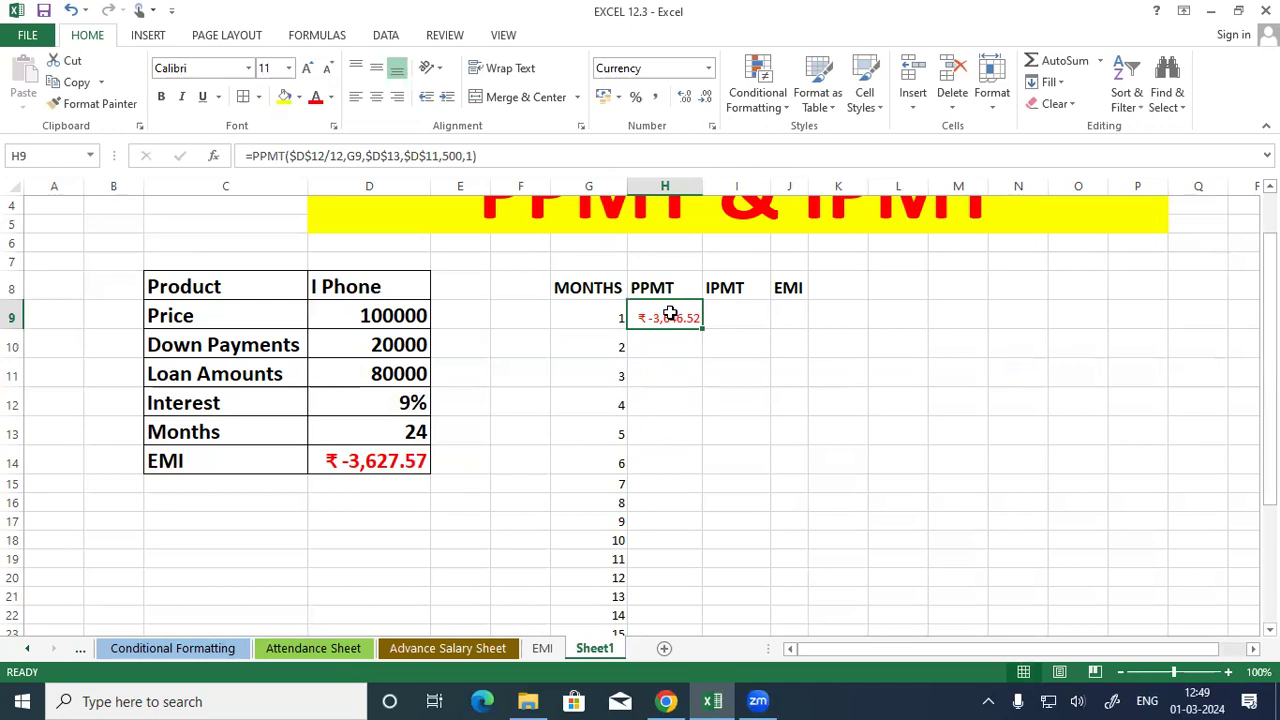
double_click(669, 315)
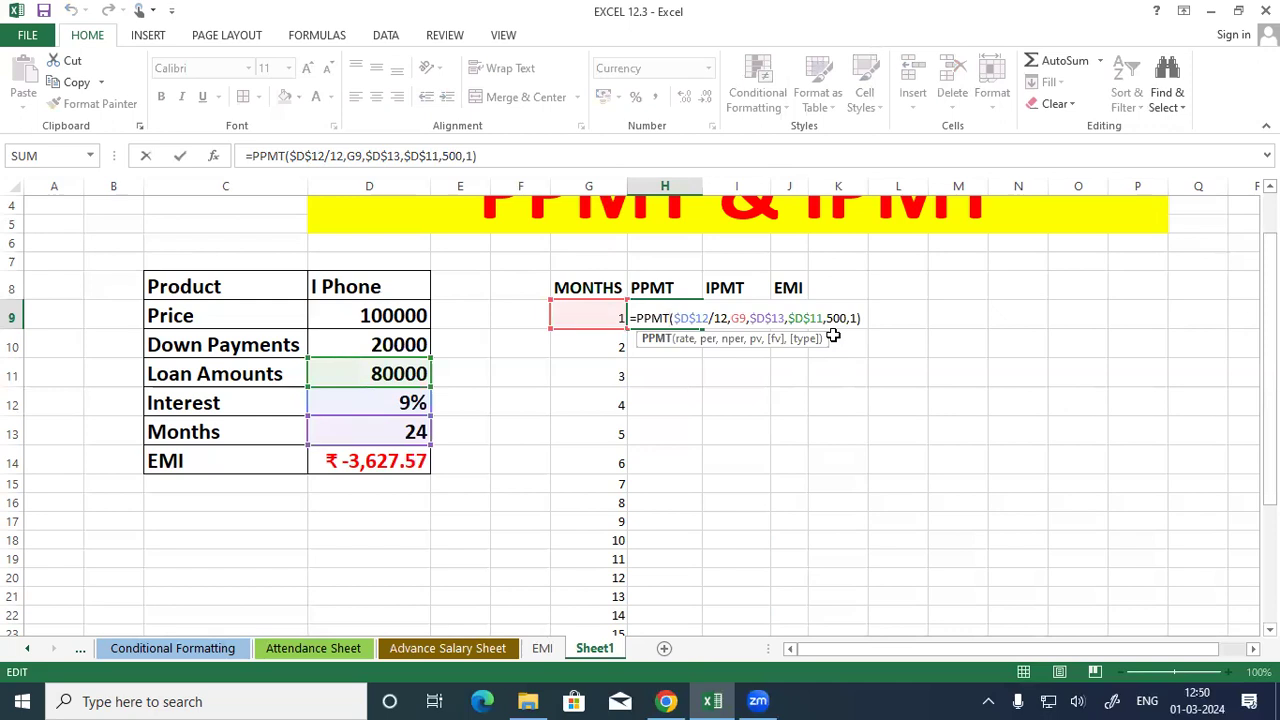
key("ctrl+Return")
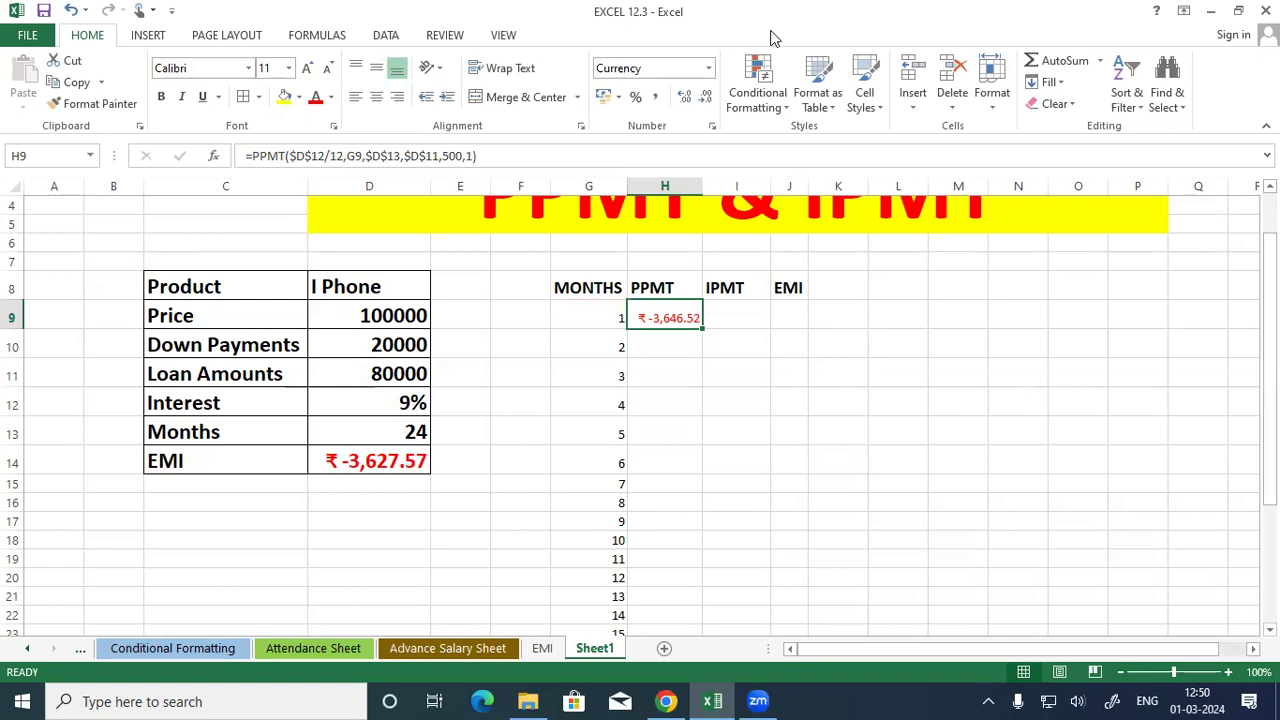
Step: Circle the loan amount, interest rate and EMI by hand on screen, and draw an arrow from the EMI to the loan amount
mouse_move(378, 357)
left_mouse_down()
mouse_move(400, 392)
mouse_move(425, 352)
mouse_move(384, 356)
left_mouse_up()
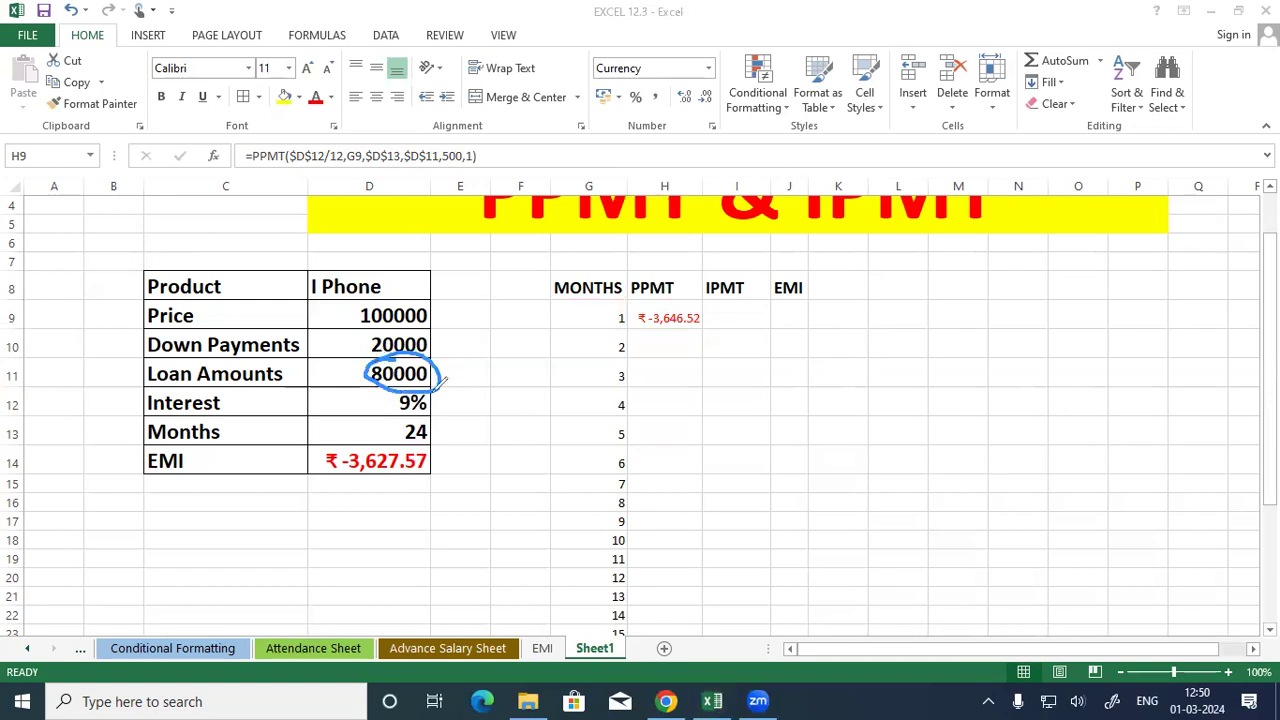
mouse_move(404, 388)
left_mouse_down()
mouse_move(398, 414)
mouse_move(438, 390)
mouse_move(400, 389)
left_mouse_up()
mouse_move(318, 449)
left_mouse_down()
mouse_move(358, 478)
mouse_move(440, 452)
mouse_move(396, 447)
left_mouse_up()
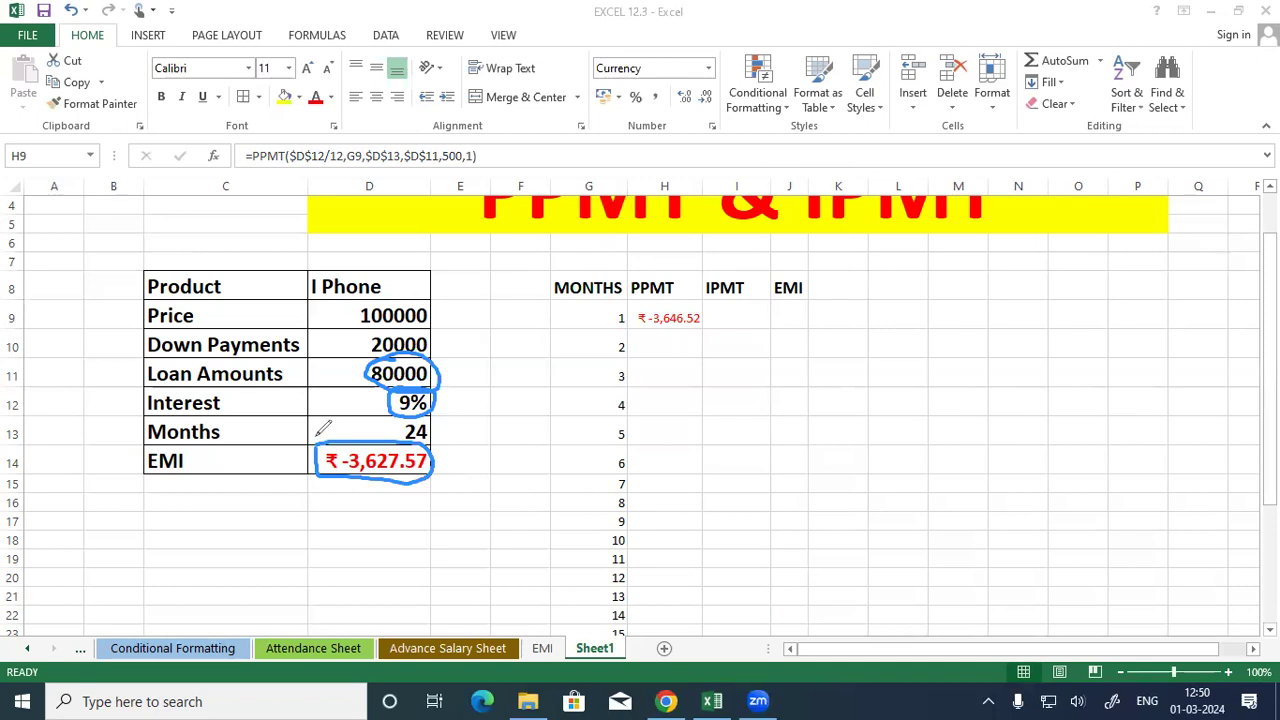
mouse_move(432, 447)
left_mouse_down()
mouse_move(487, 400)
mouse_move(462, 368)
mouse_move(450, 389)
left_mouse_up()
Step: Handwrite 10000 twice with underlines over the months and EMI area, add marks below, and clear all the annotations
mouse_move(513, 348)
left_mouse_down()
mouse_move(520, 396)
mouse_move(563, 345)
mouse_move(617, 346)
left_mouse_up()
left_click_drag(522, 398, 620, 364)
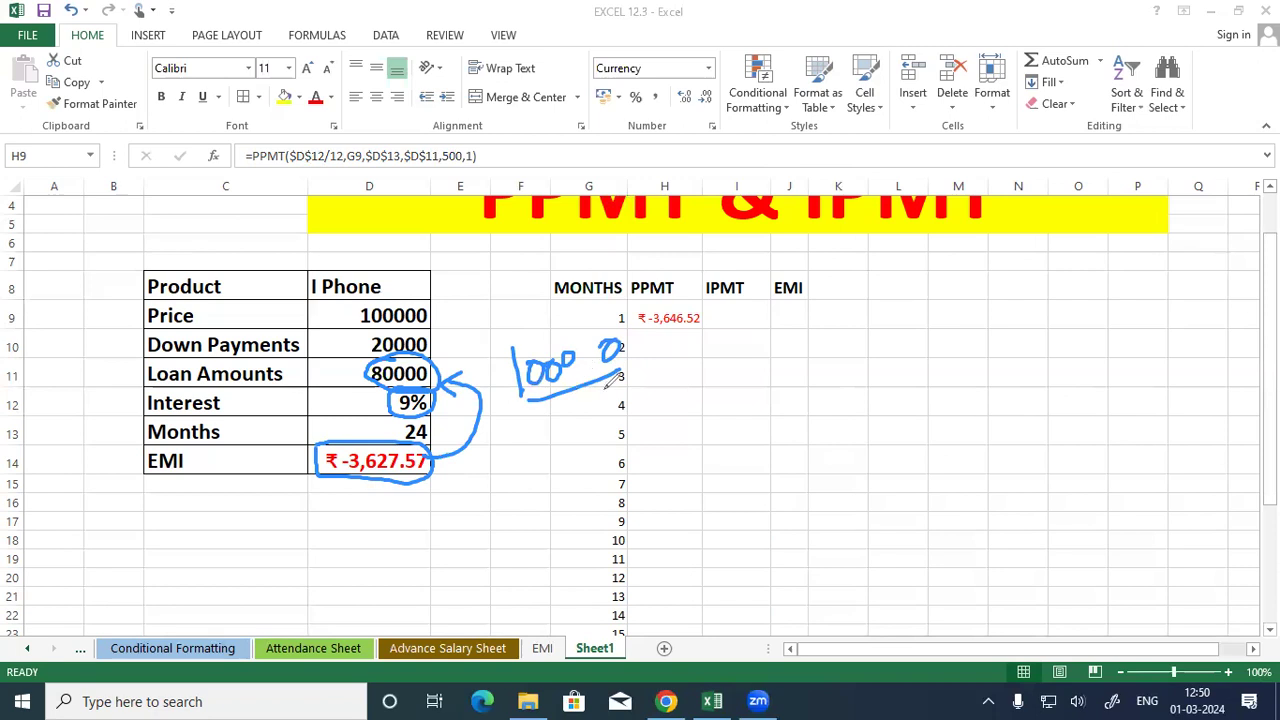
mouse_move(767, 342)
left_mouse_down()
mouse_move(766, 376)
mouse_move(785, 348)
mouse_move(842, 340)
left_mouse_up()
left_click_drag(787, 380, 858, 354)
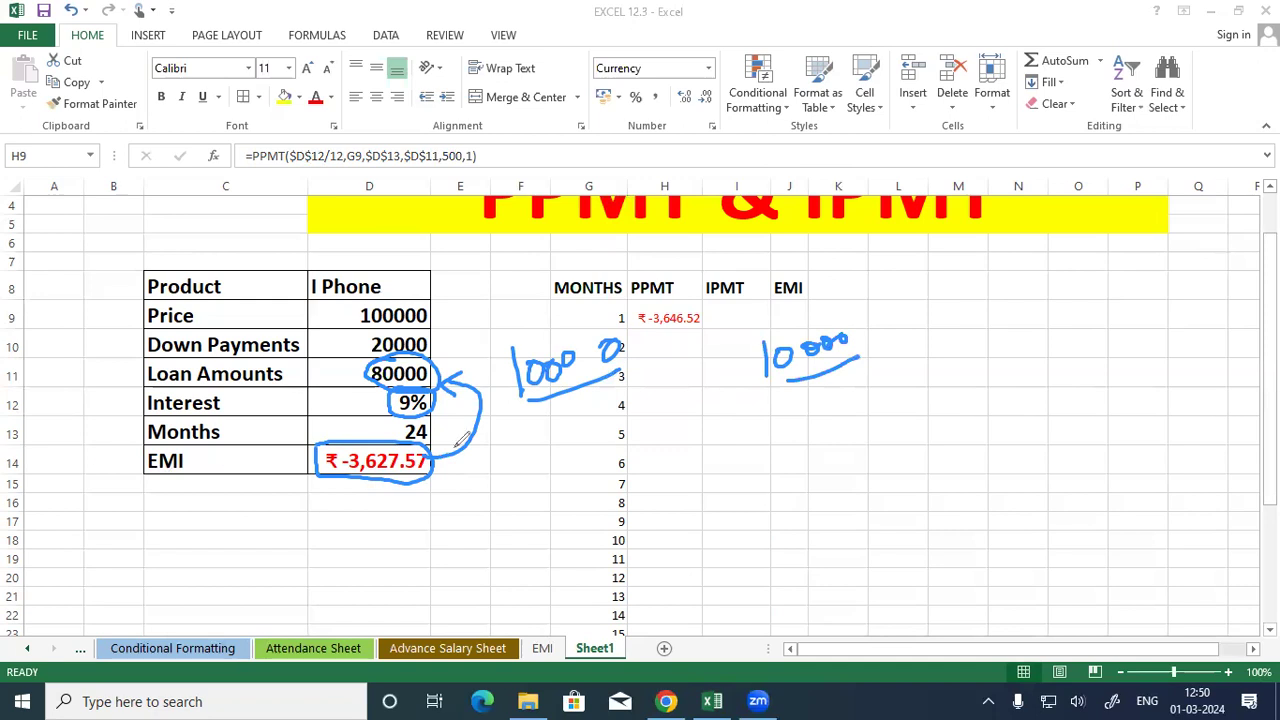
mouse_move(762, 404)
left_mouse_down()
mouse_move(775, 420)
mouse_move(750, 418)
mouse_move(776, 420)
mouse_move(762, 406)
mouse_move(830, 438)
mouse_move(834, 420)
left_mouse_up()
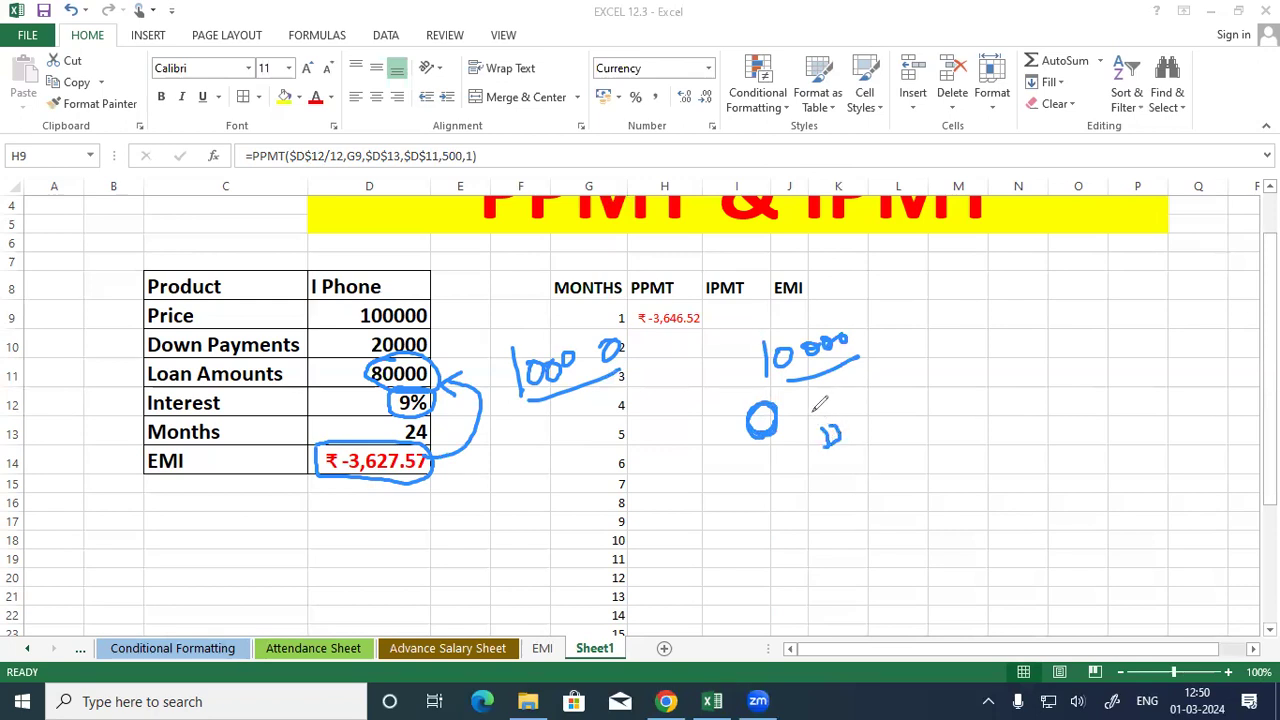
left_click(69, 465)
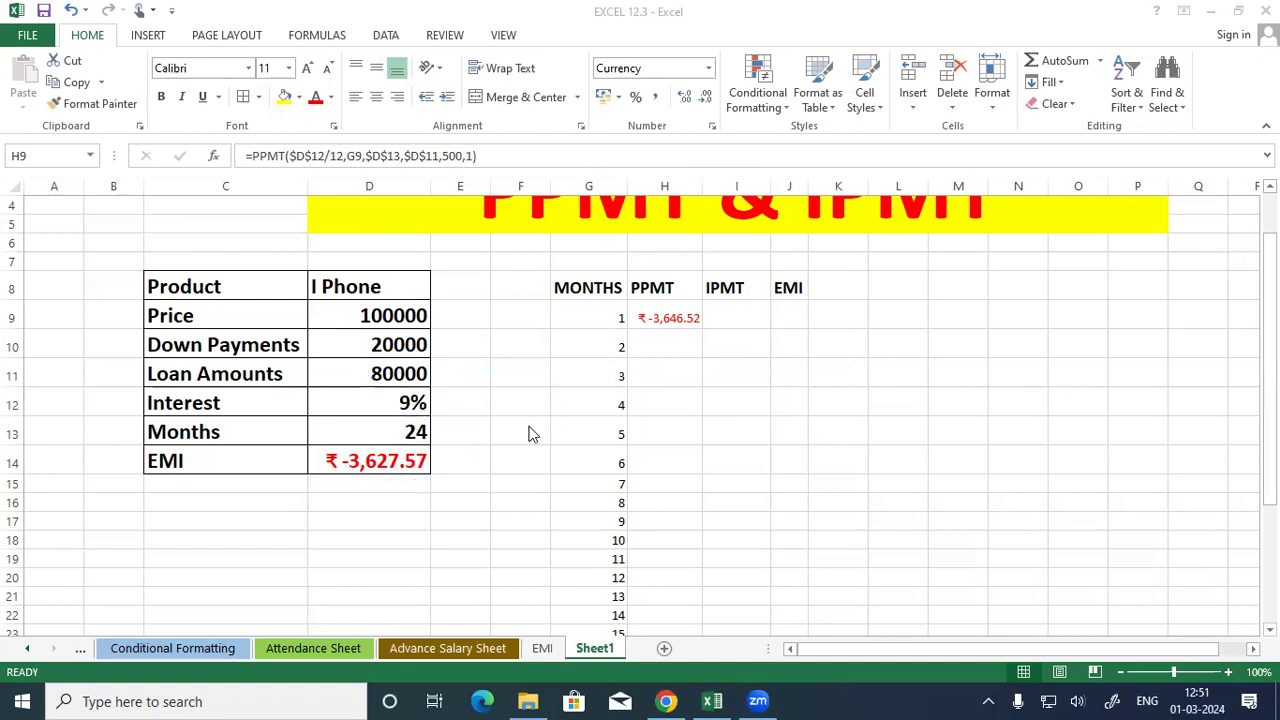
Step: Remove the future value 500 from the PPMT formula in H9, leaving that argument empty and keeping type 1
double_click(688, 327)
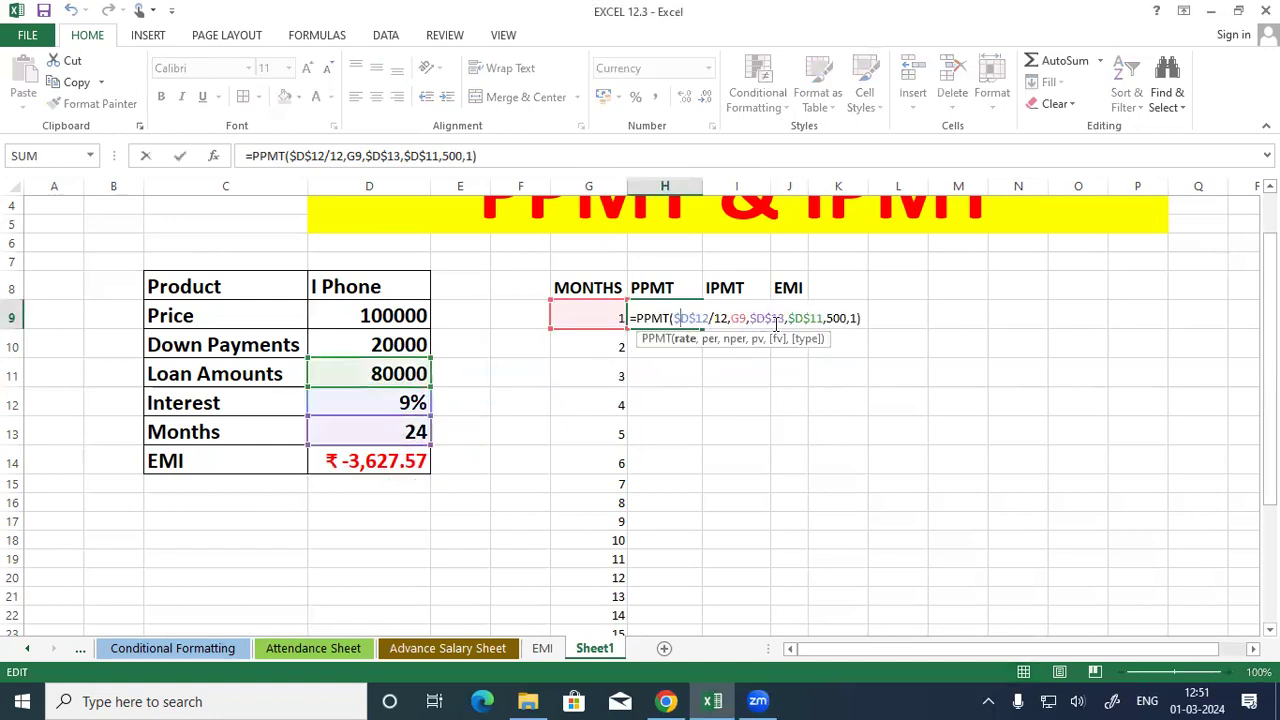
left_click_drag(846, 318, 826, 318)
key("BackSpace")
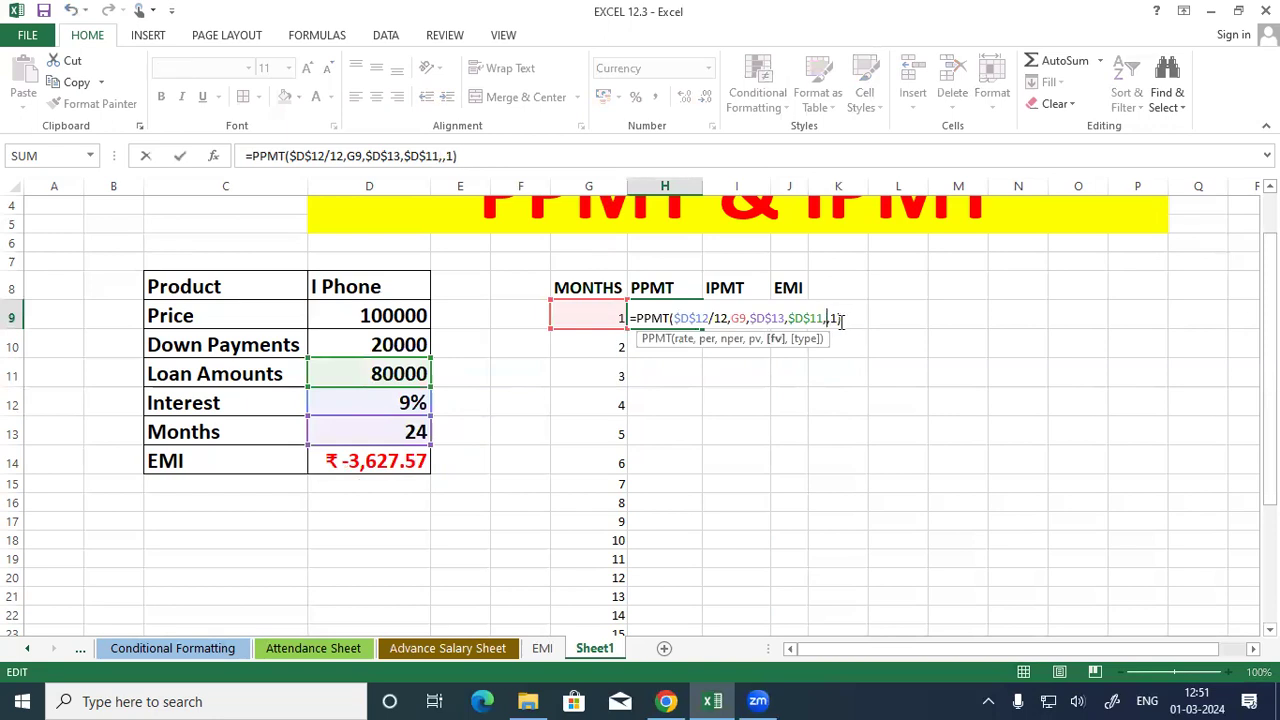
key("Return")
left_click(663, 316)
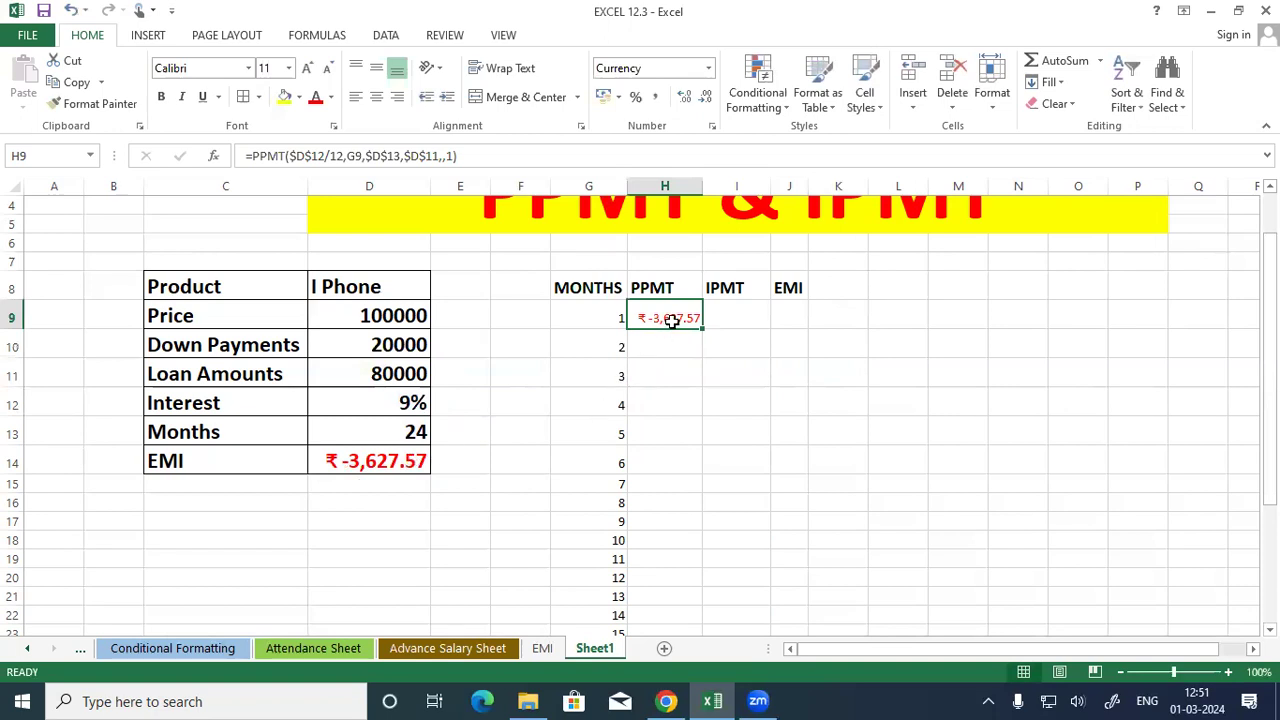
left_click(741, 315)
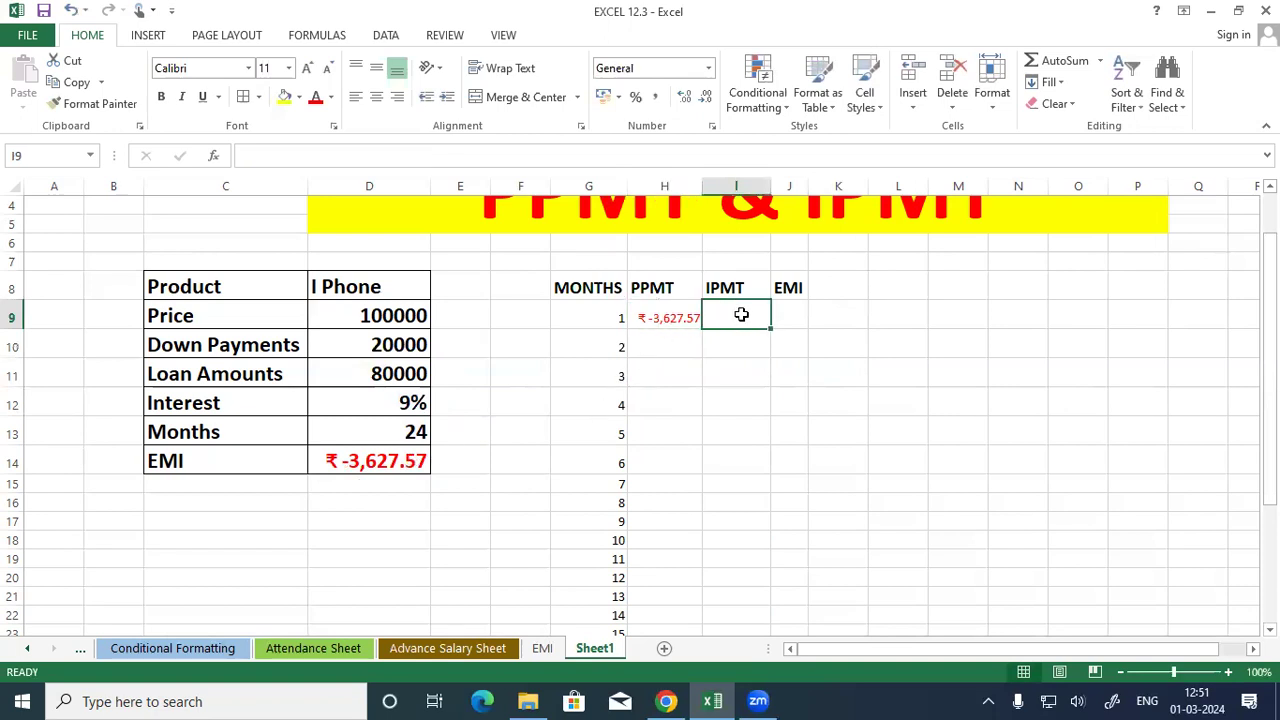
type("IPMT")
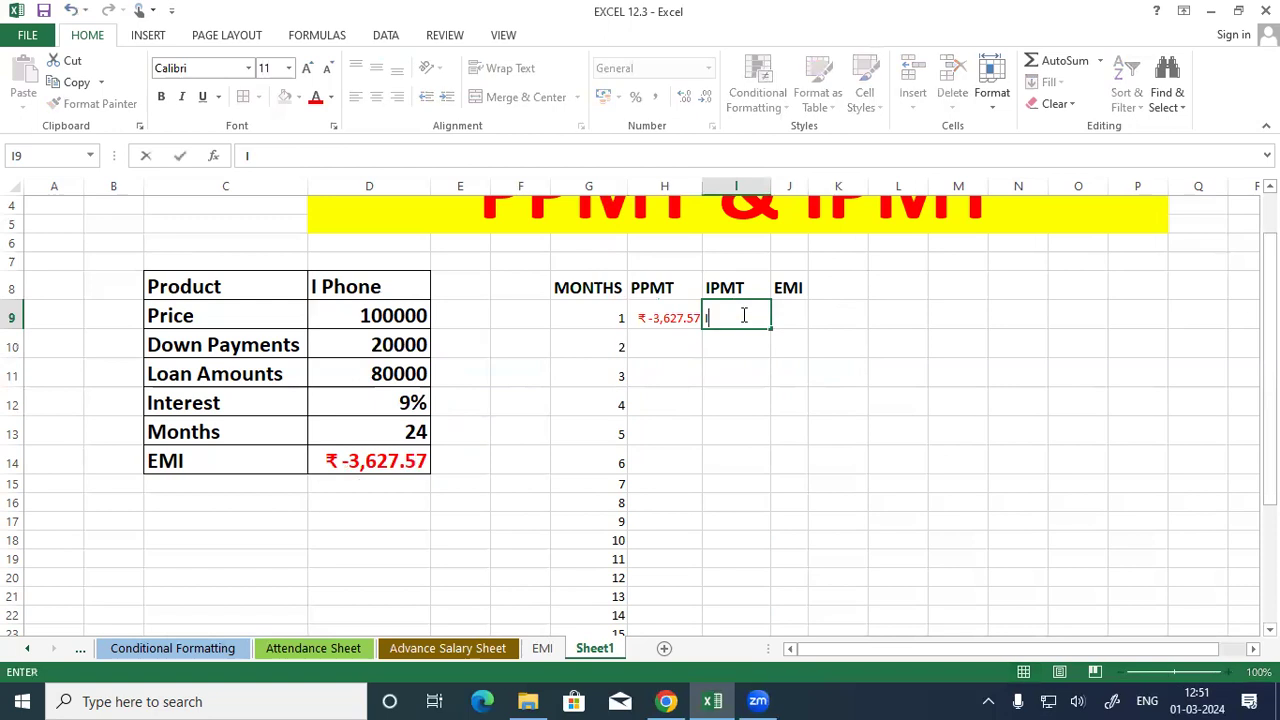
key("Tab")
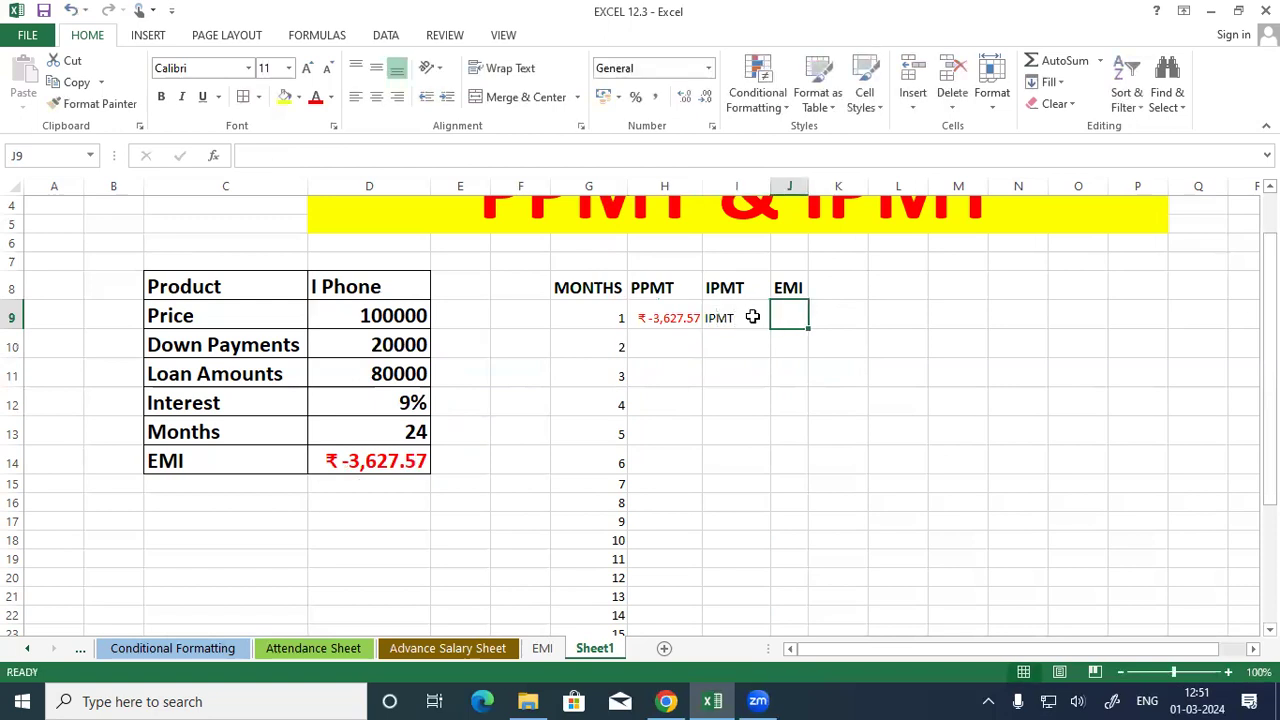
Step: Start an IPMT formula in I9 with the rate $D$12/12 and the period G9
left_click(752, 316)
type("=IPMT(")
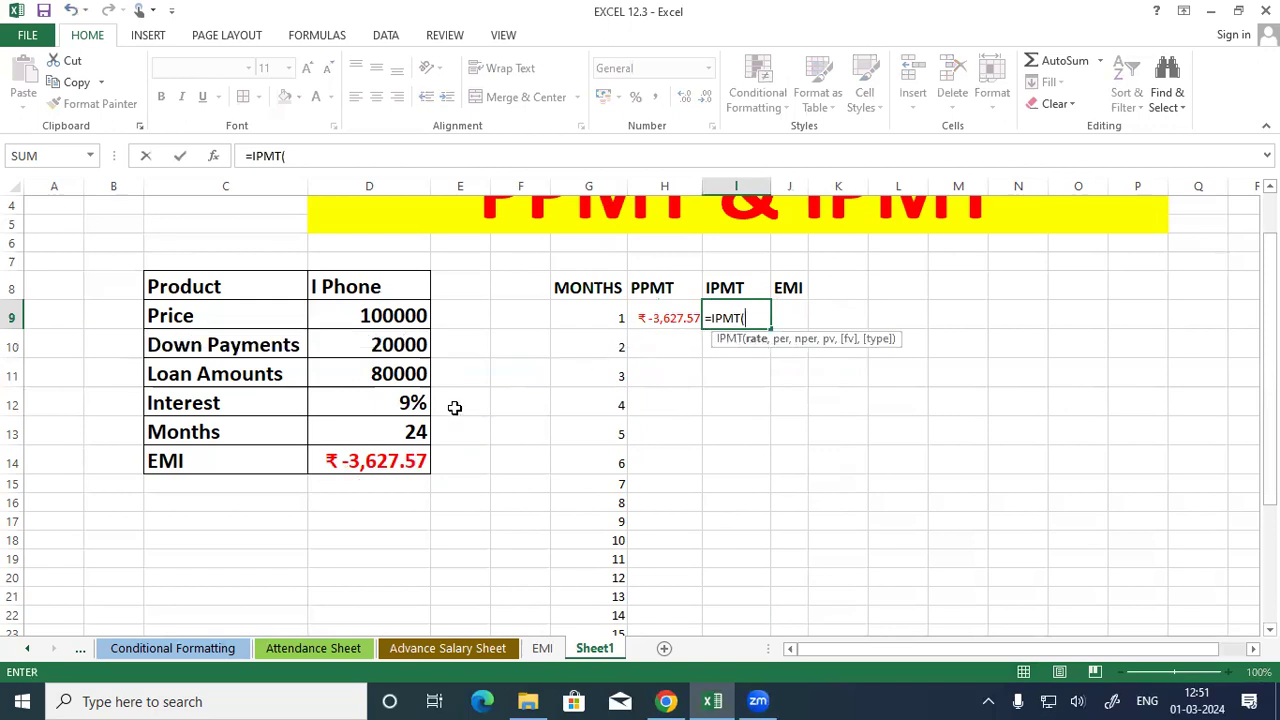
left_click(410, 401)
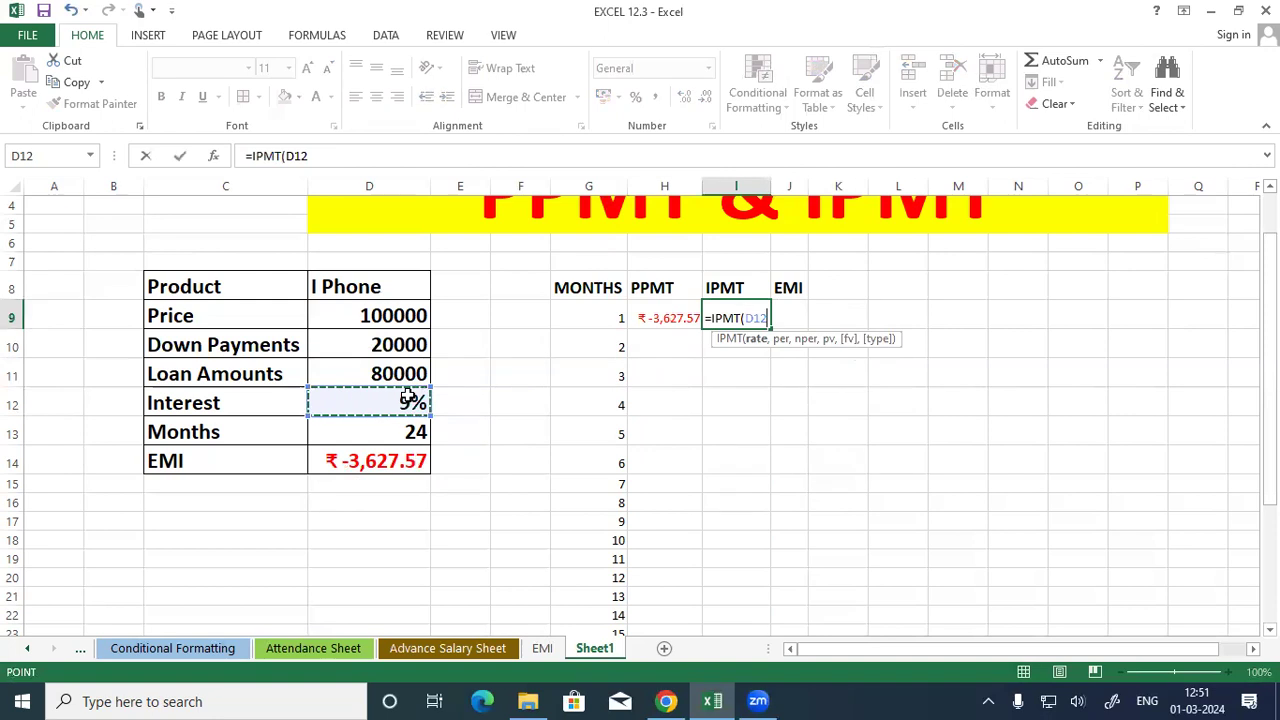
key("F4")
type("/12")
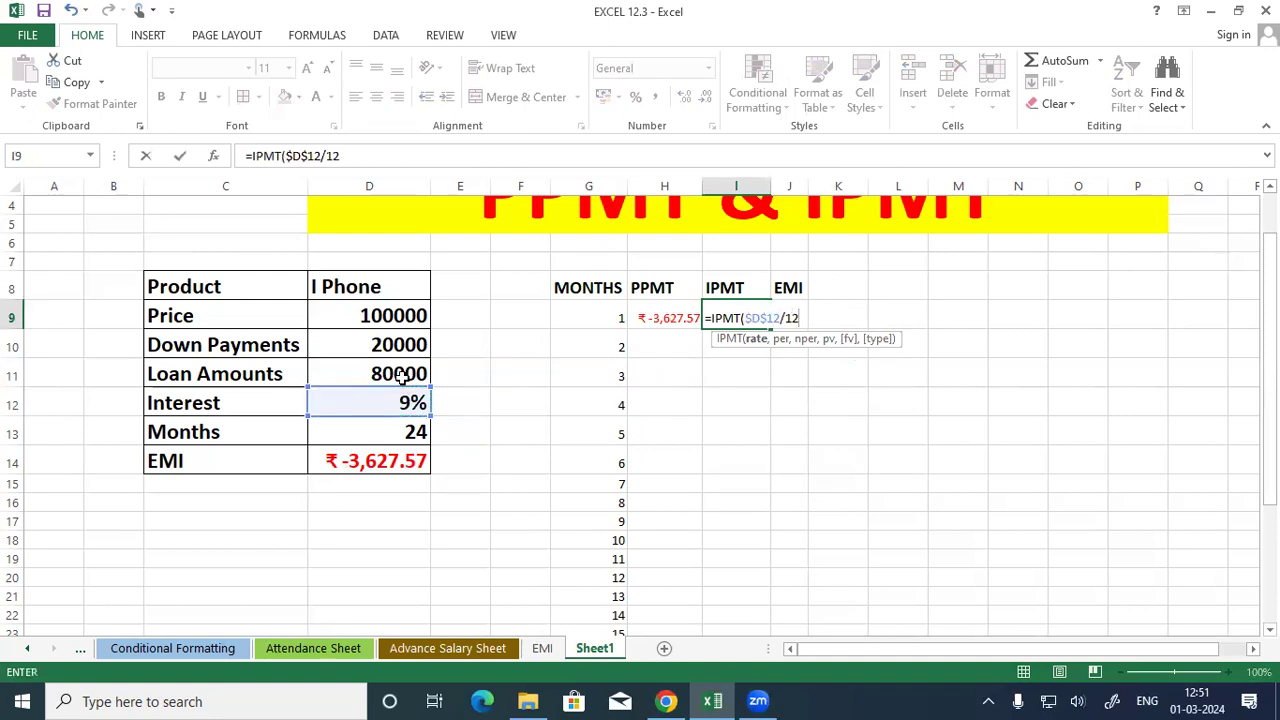
type(",")
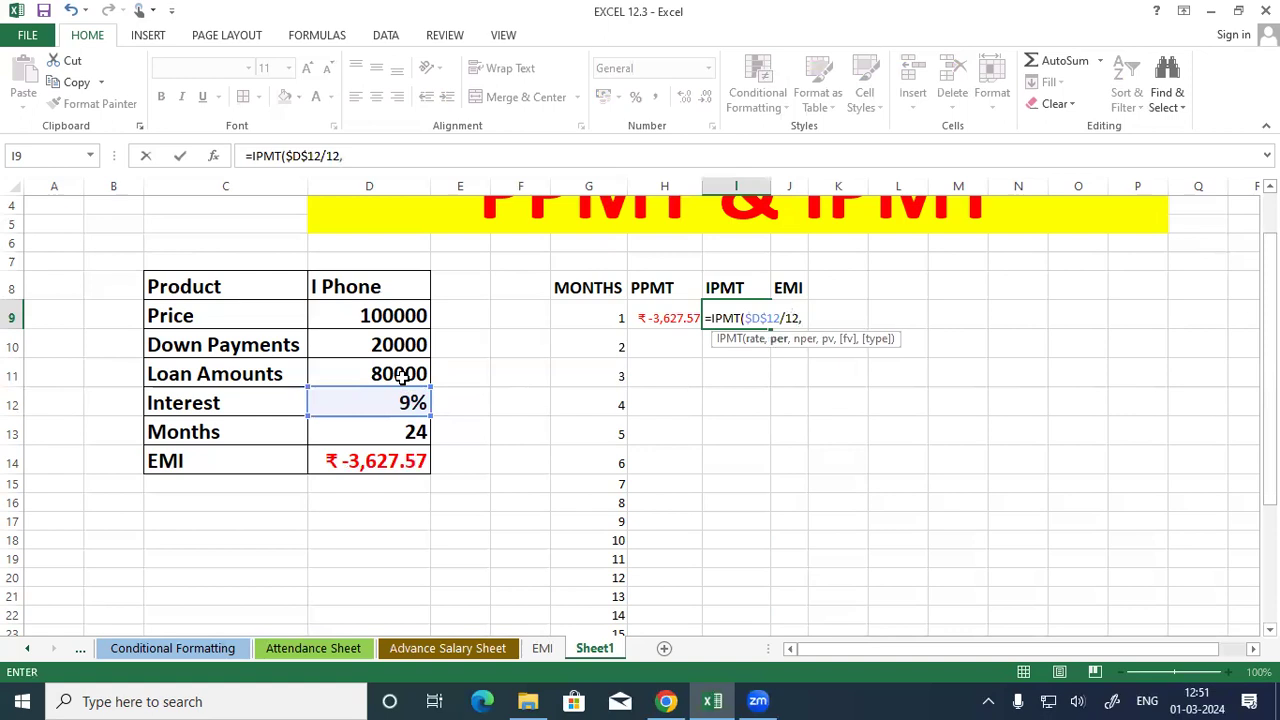
left_click(568, 318)
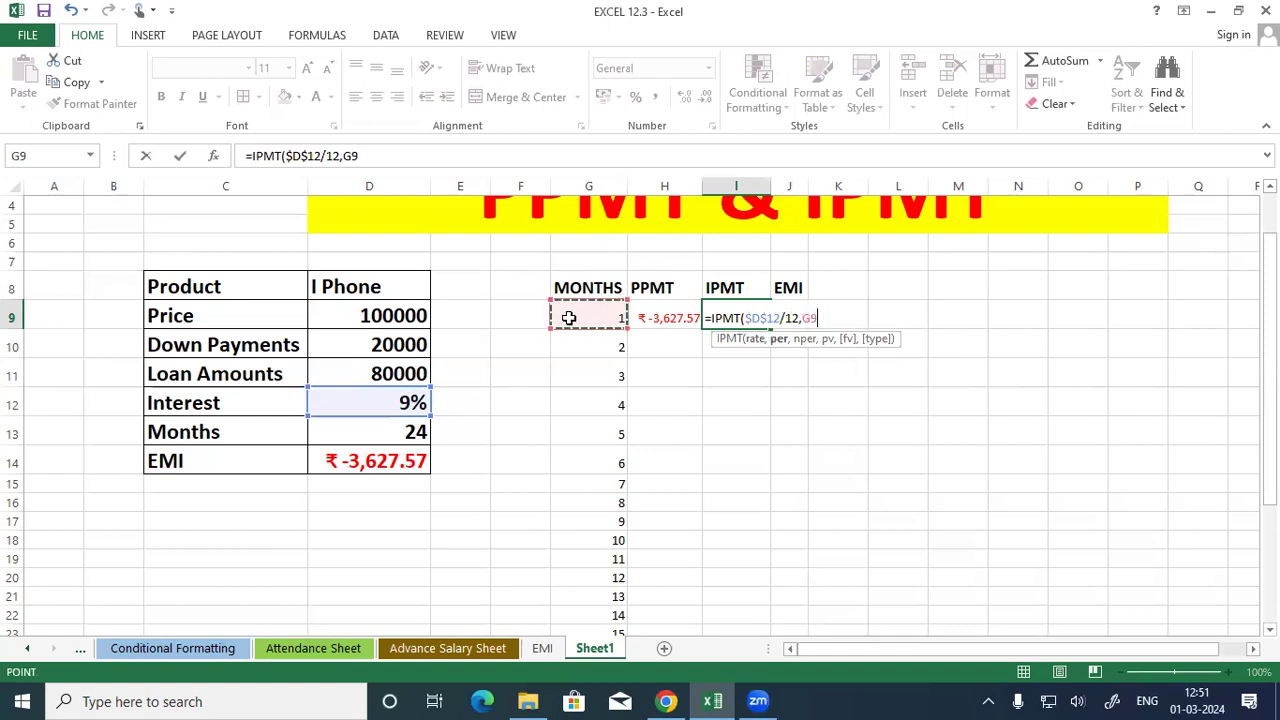
type(",")
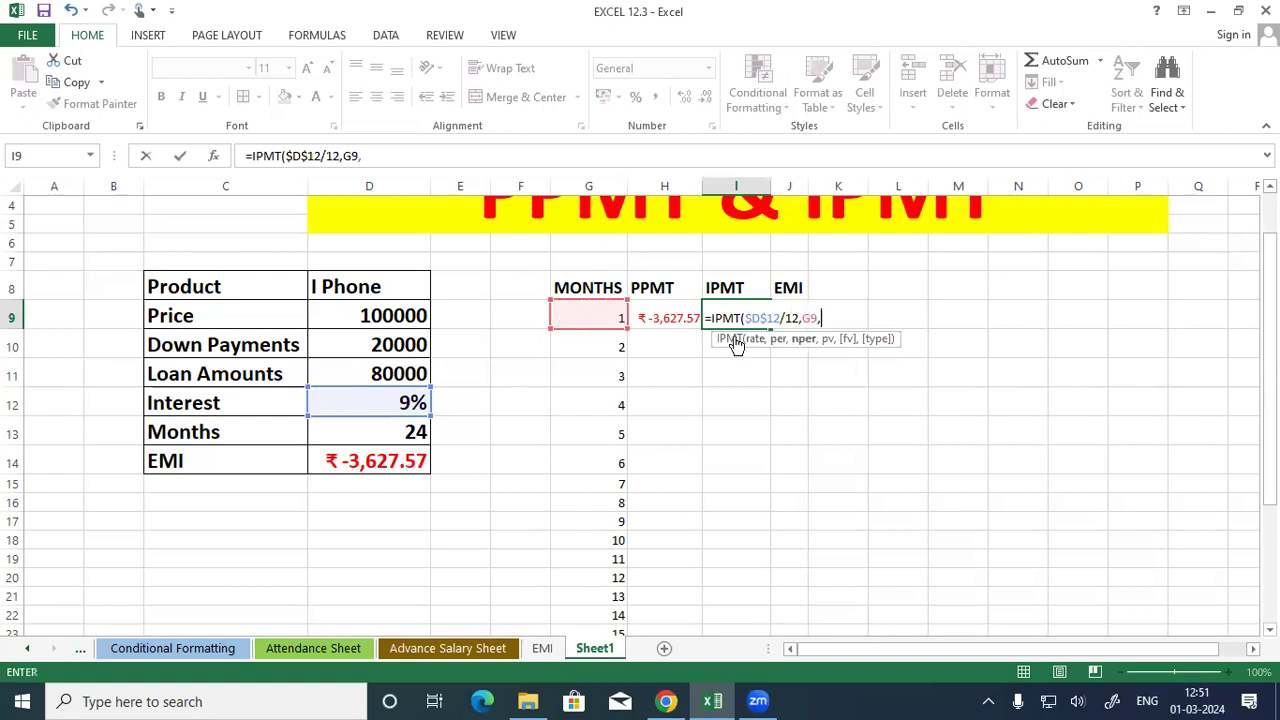
Step: Complete the IPMT formula in I9 with $D$13 periods, present value $D$11, an empty future value and type 1
left_click(375, 431)
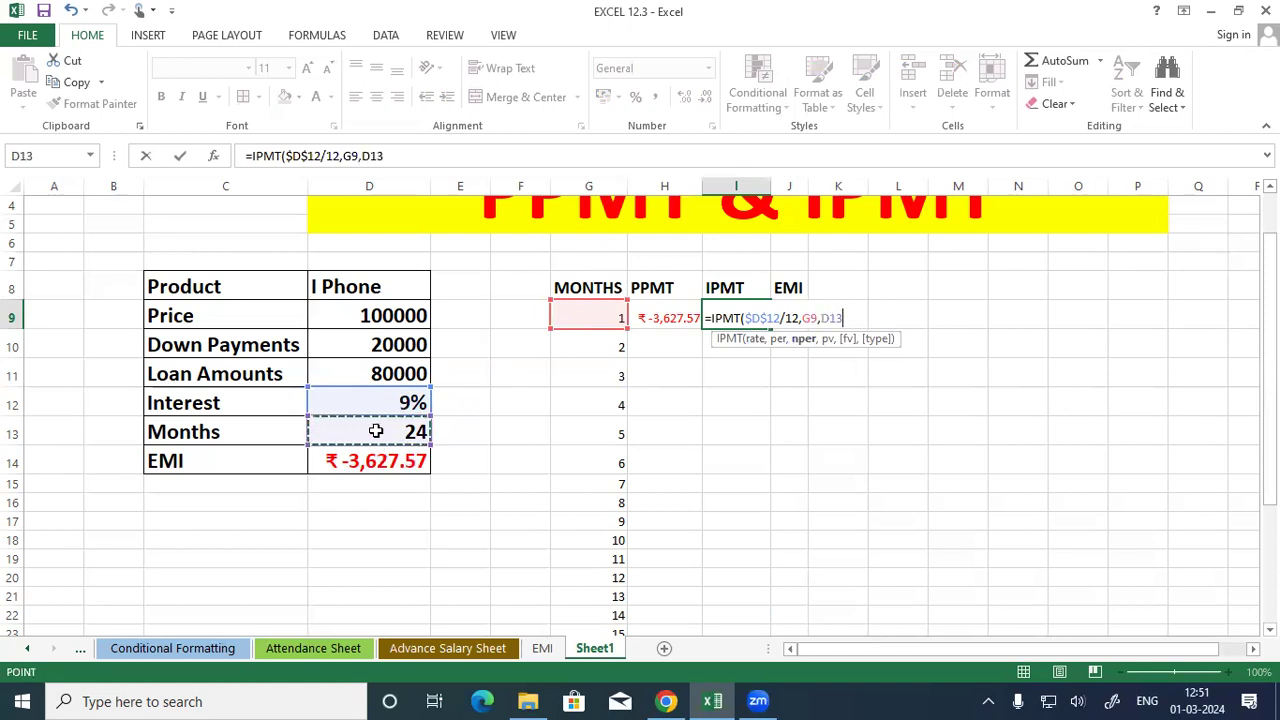
key("F4")
type(",")
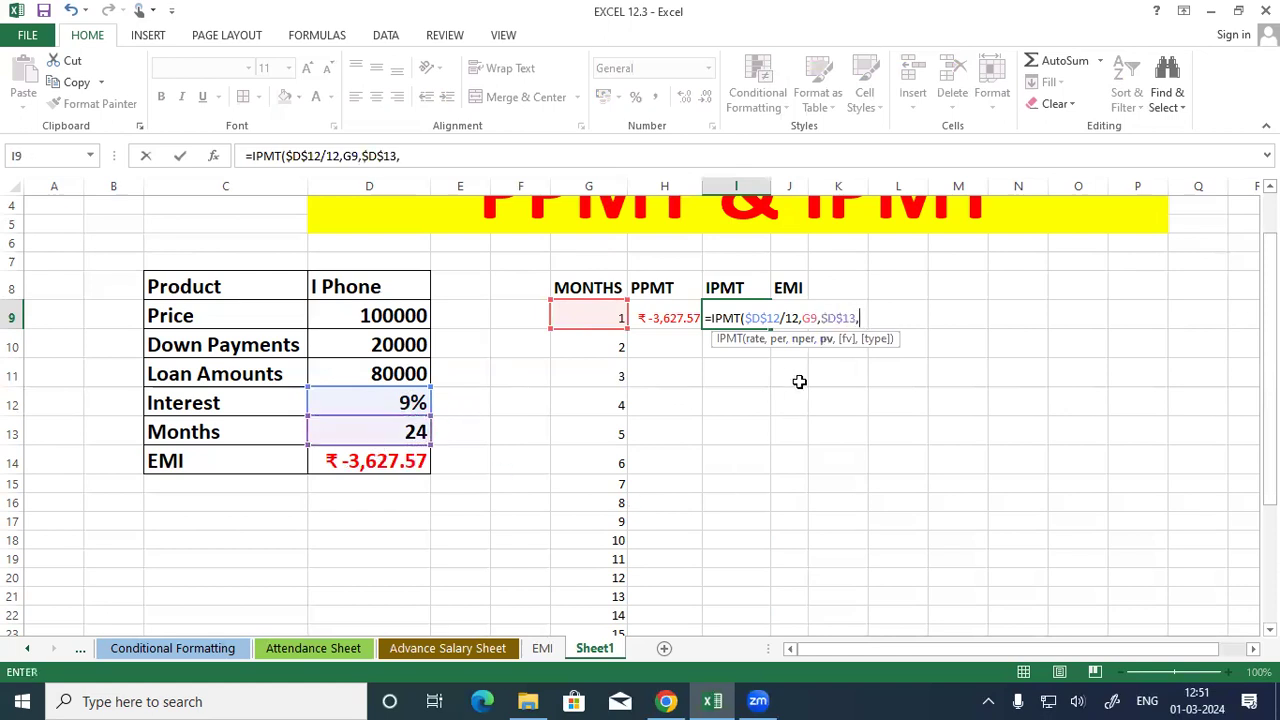
left_click(400, 368)
key("F4")
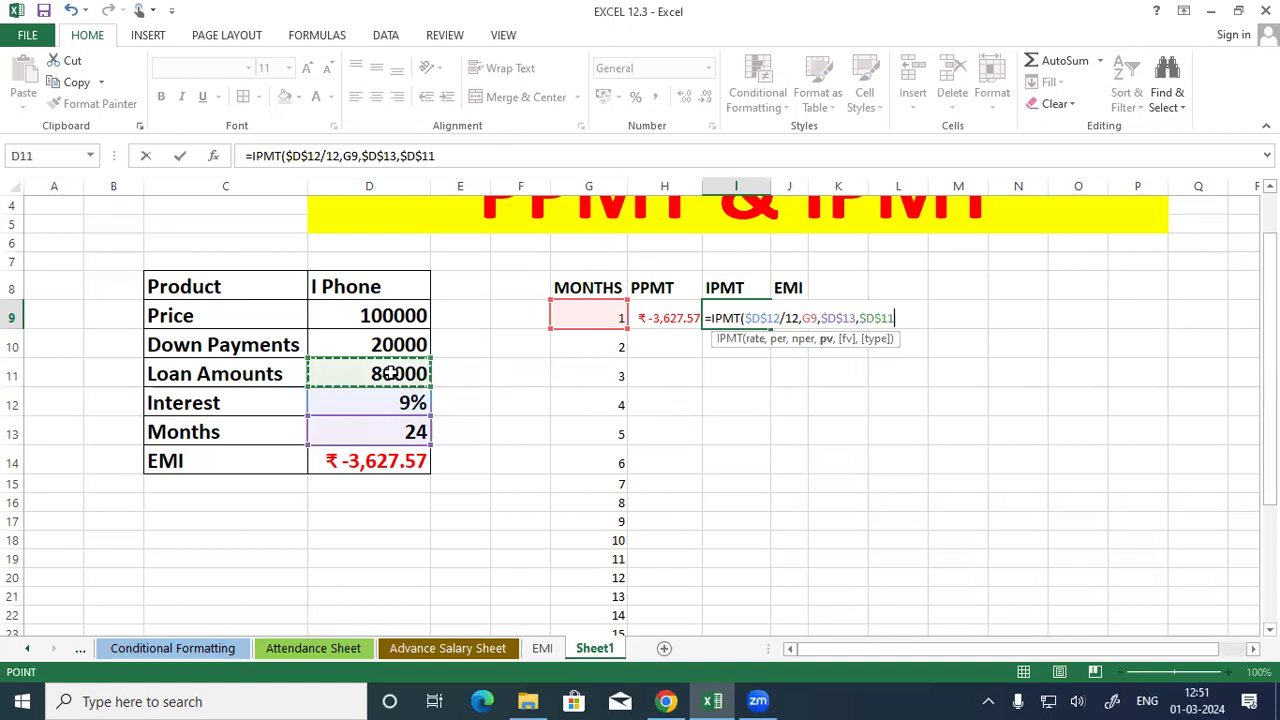
type(",")
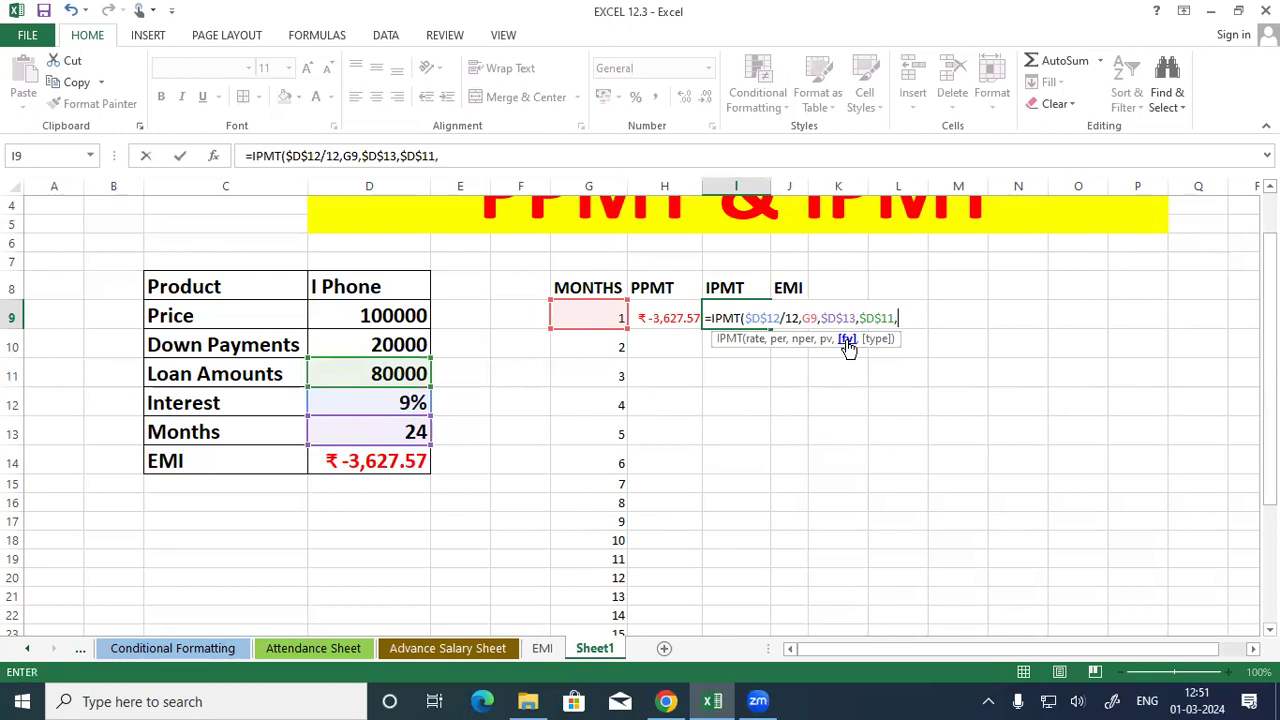
type(",")
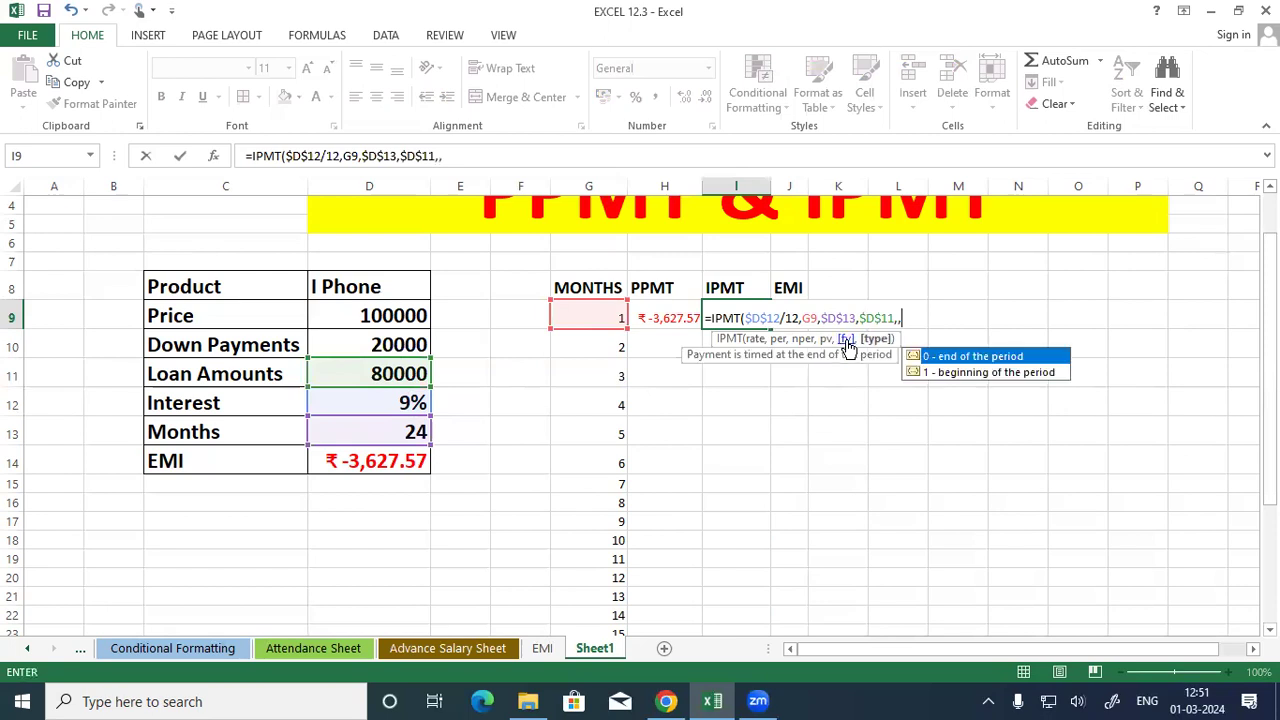
type("1)")
key("Return")
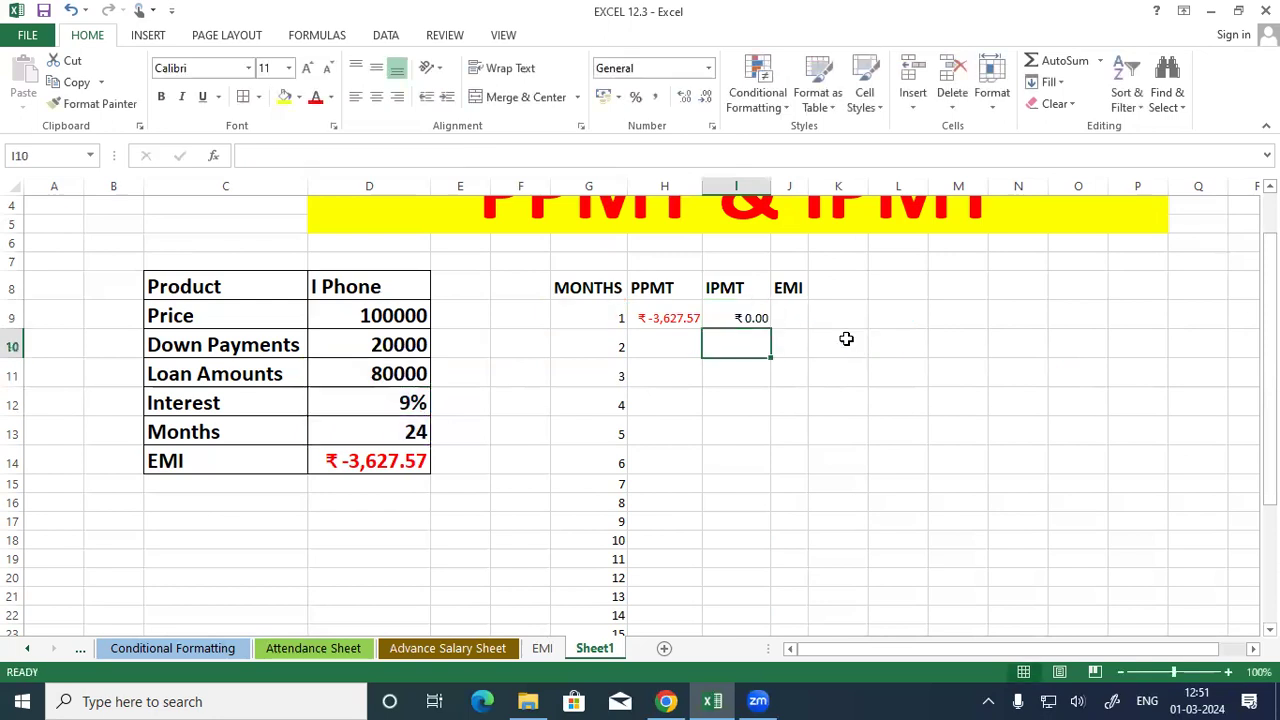
Step: Fill the PPMT and IPMT formulas from H9:I9 down to month 24 in row 32
left_click_drag(654, 317, 767, 325)
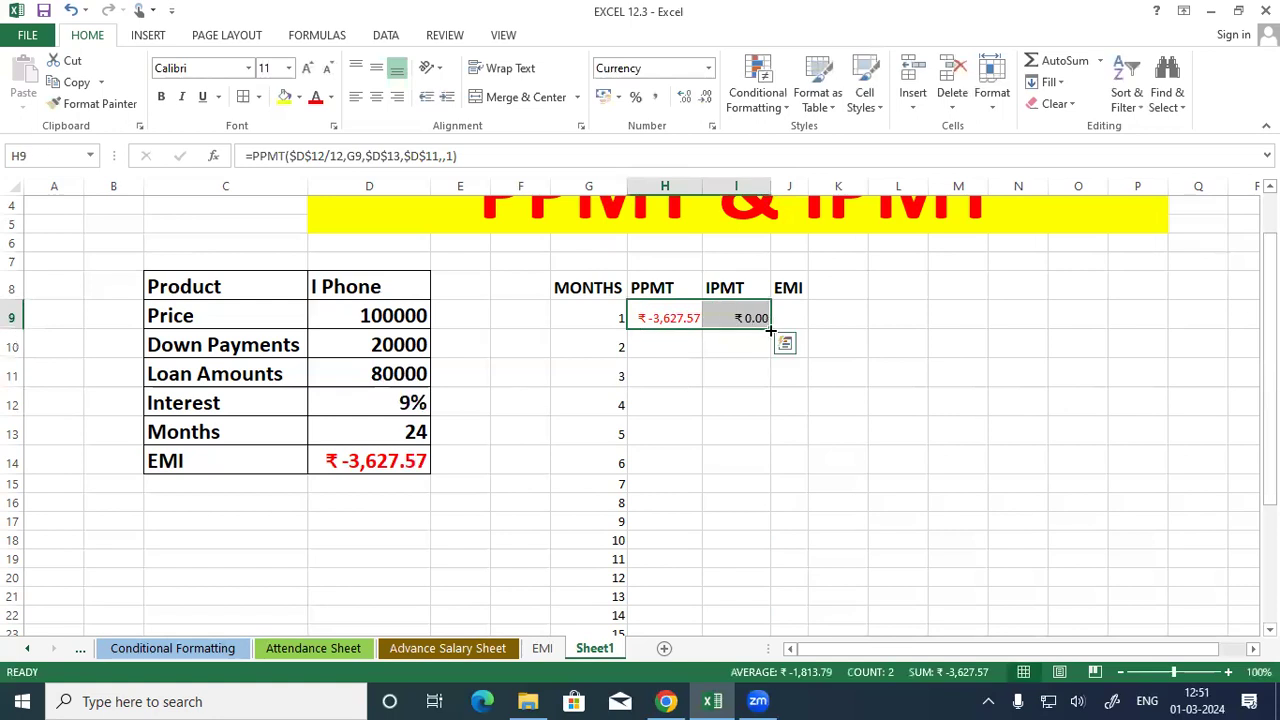
double_click(770, 330)
scroll(848, 394, "down", 5)
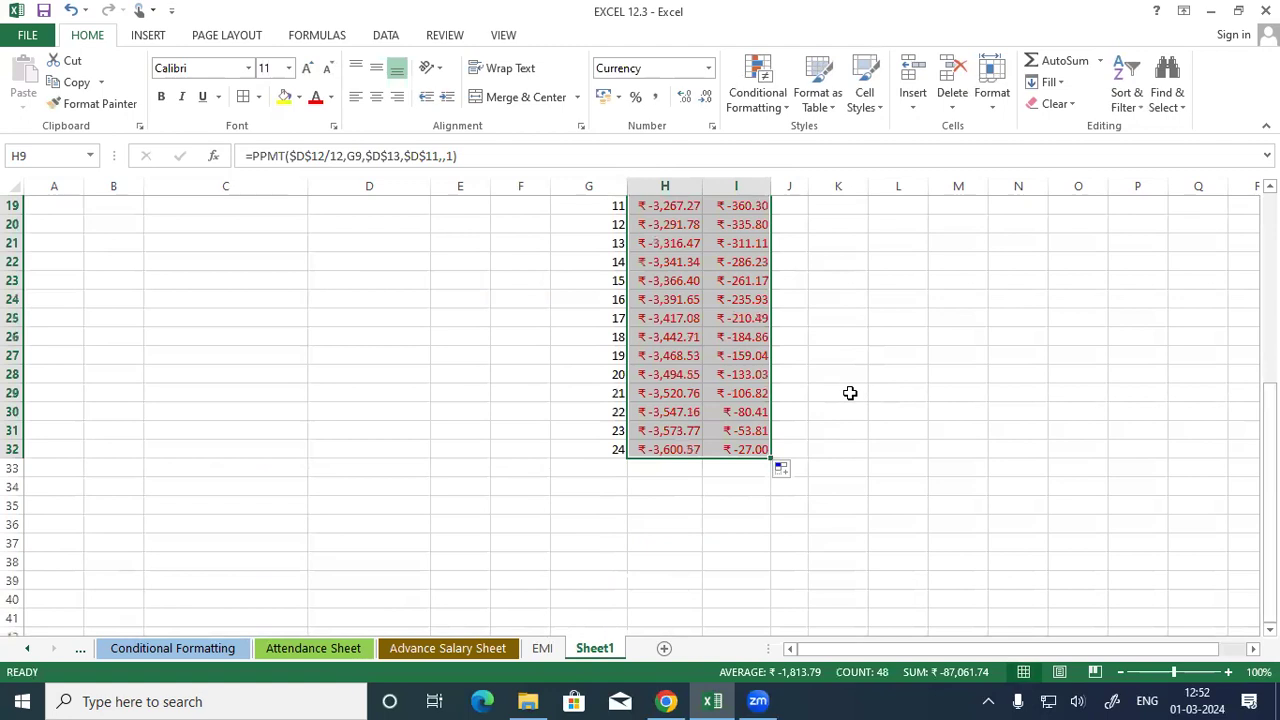
scroll(849, 393, "up", 2)
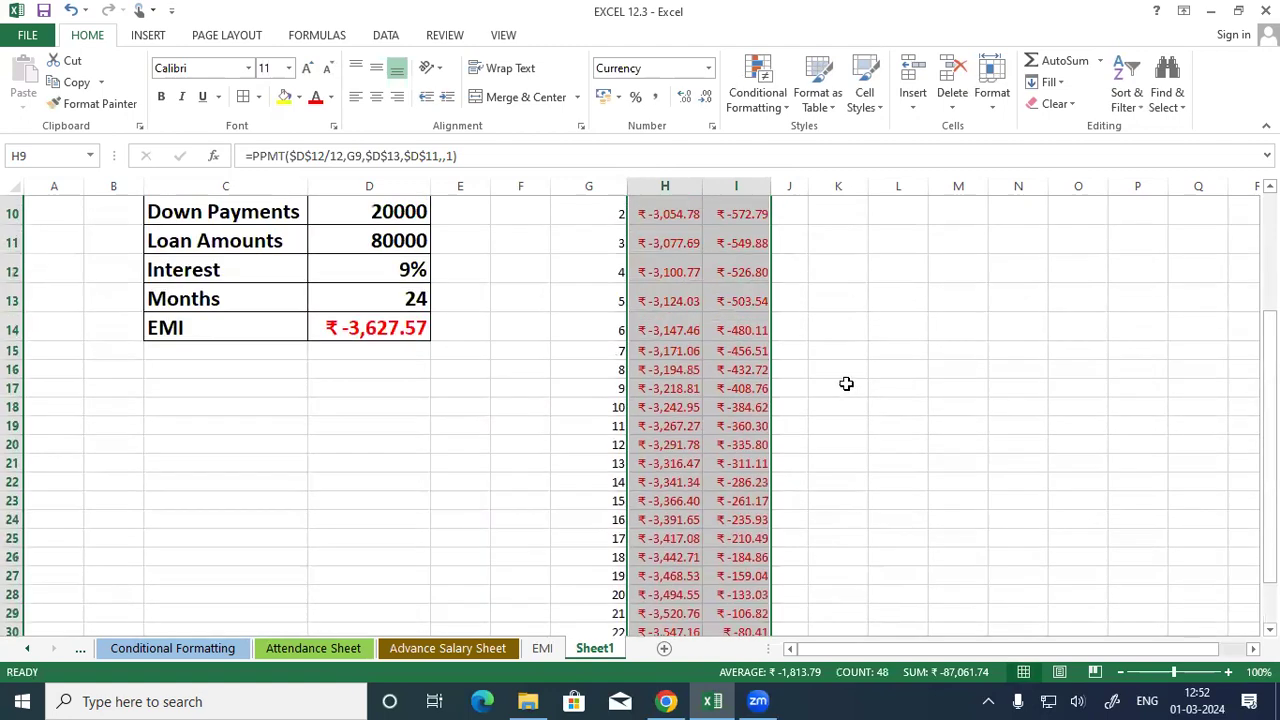
Step: Widen column J and enter the month 1 EMI in J9 as H9+I9
left_click_drag(808, 194, 840, 195)
left_click(808, 306)
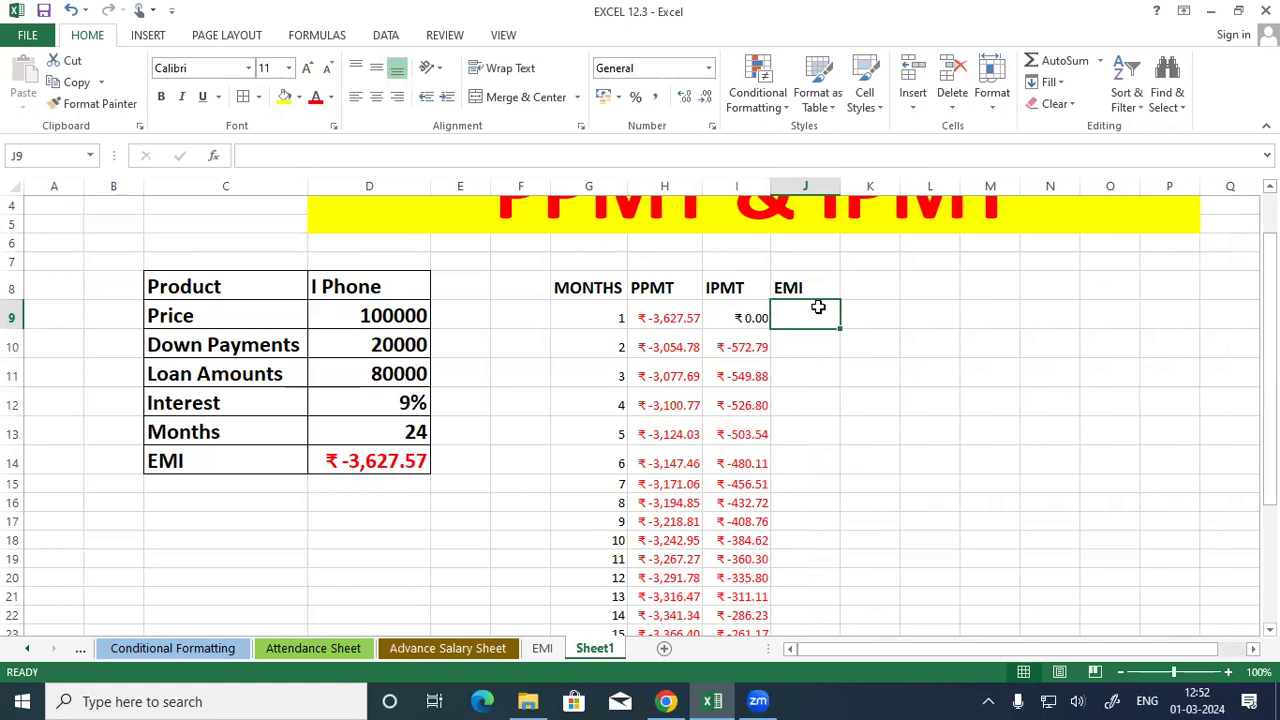
type("=")
left_click(678, 318)
type("+")
left_click(745, 318)
key("Return")
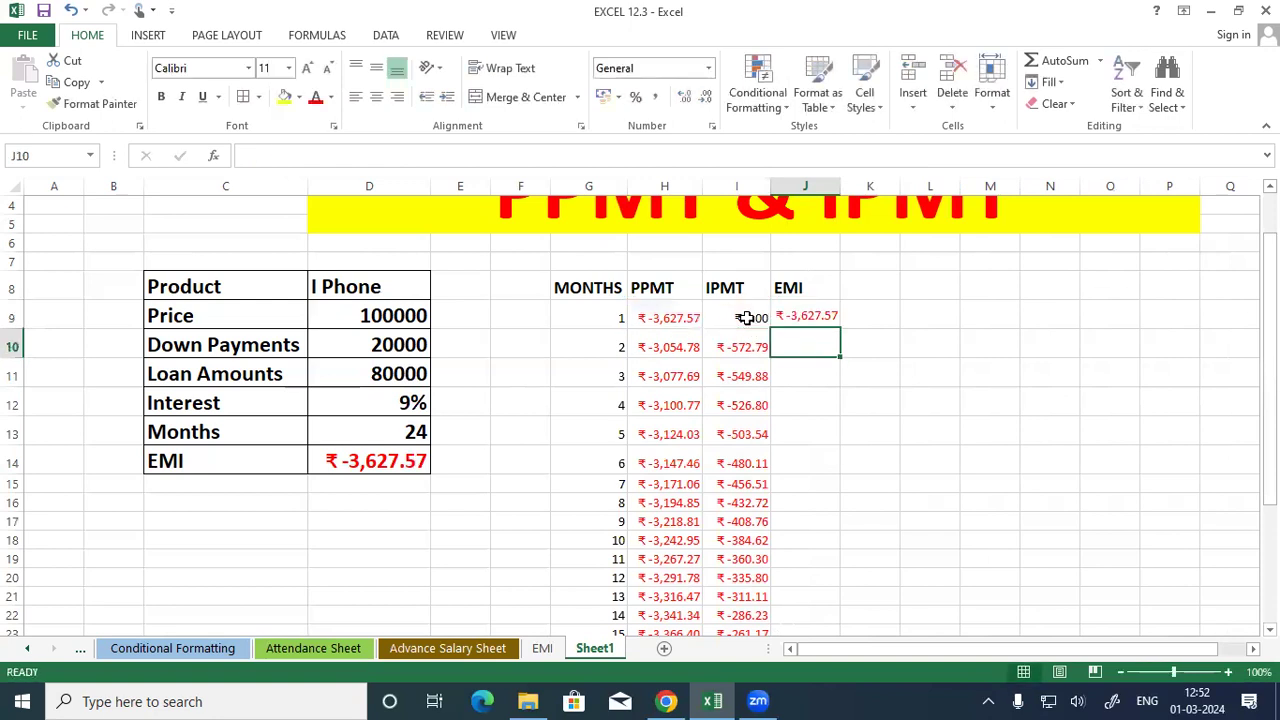
Step: Fill the EMI formula from J9 down to month 24 in J32 and check the completed column
left_click(812, 320)
left_click_drag(840, 328, 829, 586)
scroll(889, 513, "down", 1)
left_click(889, 512)
scroll(884, 511, "up", 1)
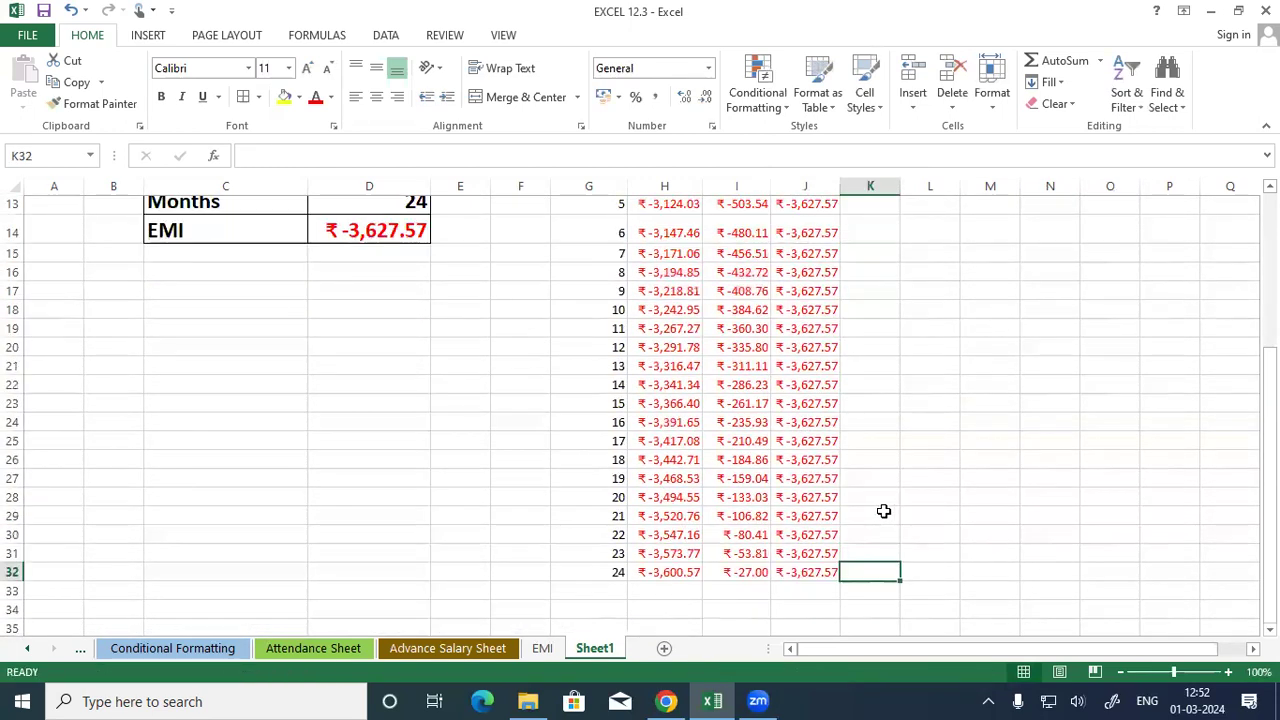
scroll(814, 571, "up", 1)
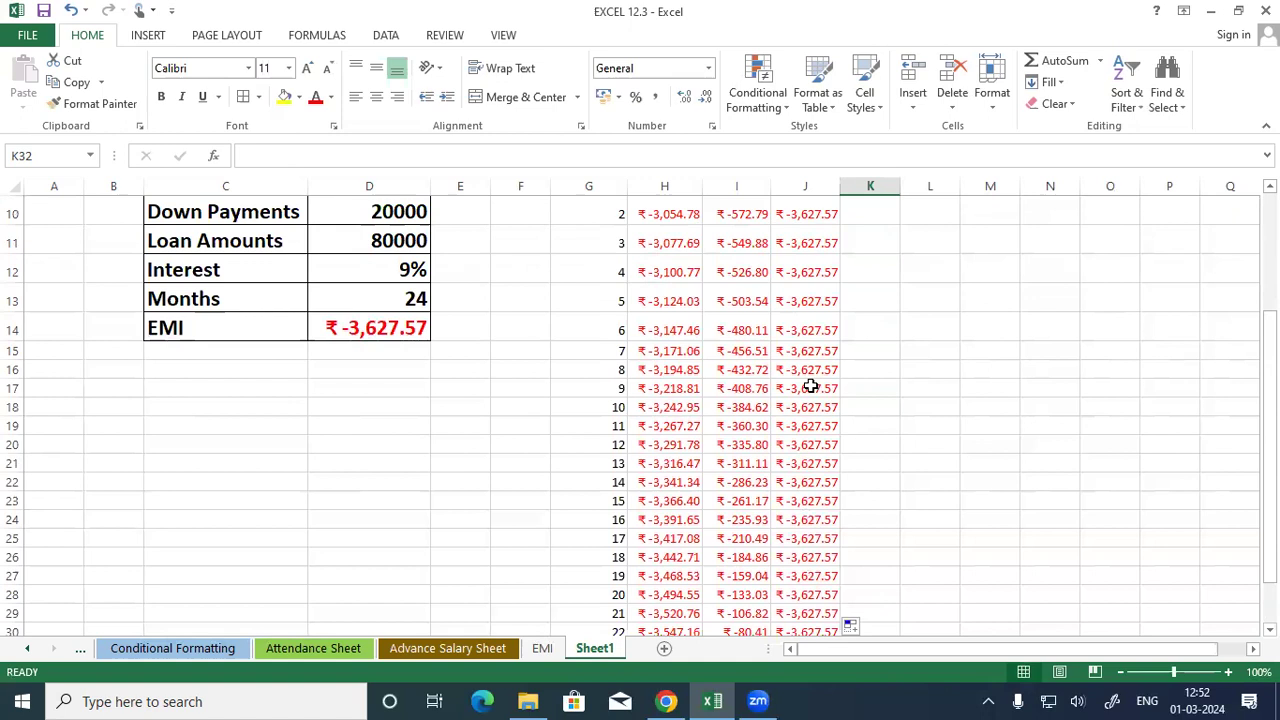
scroll(812, 390, "down", 2)
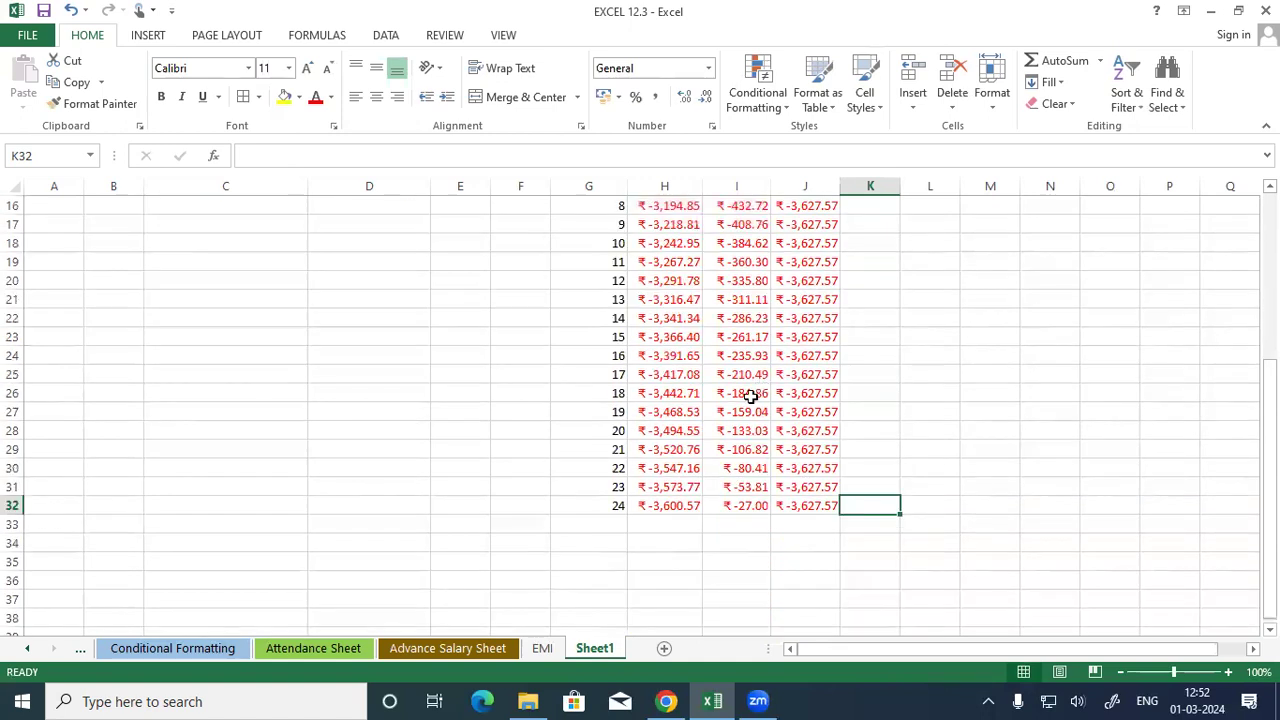
Step: Total the 24 monthly principal amounts in H33 with AutoSum as =SUM(H9:H32)
left_click(672, 521)
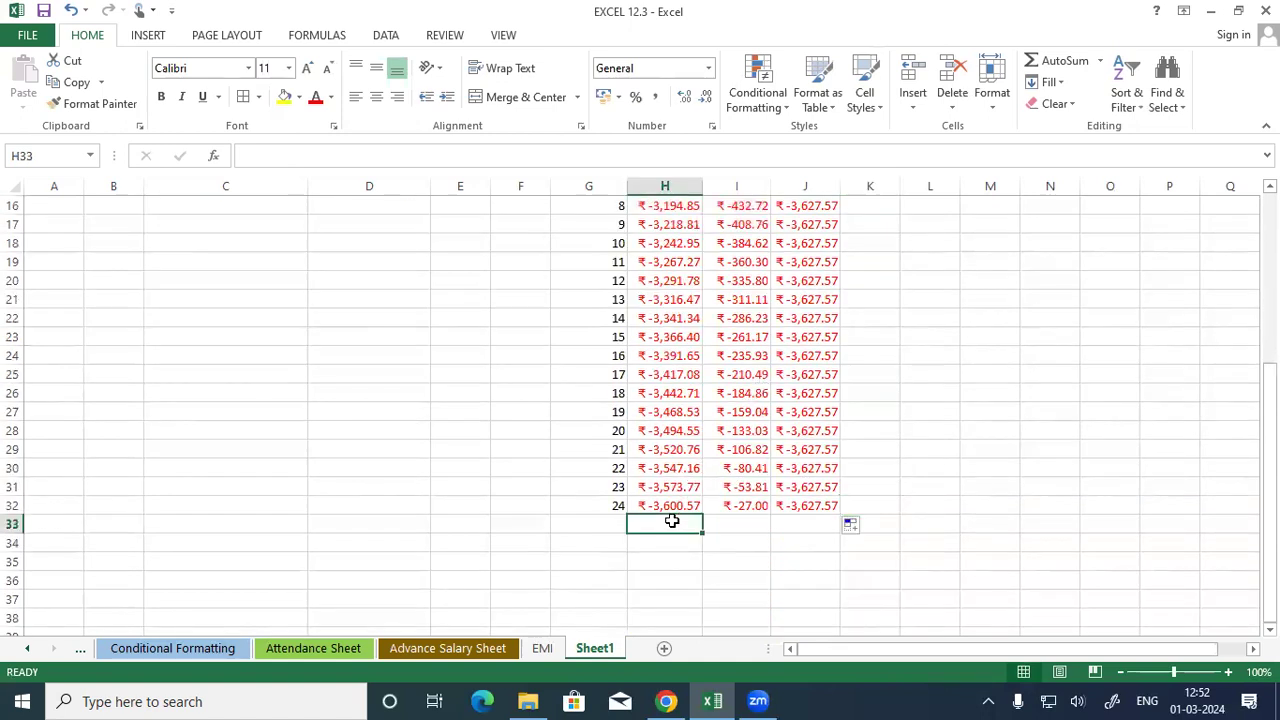
key("alt+equal")
key("Return")
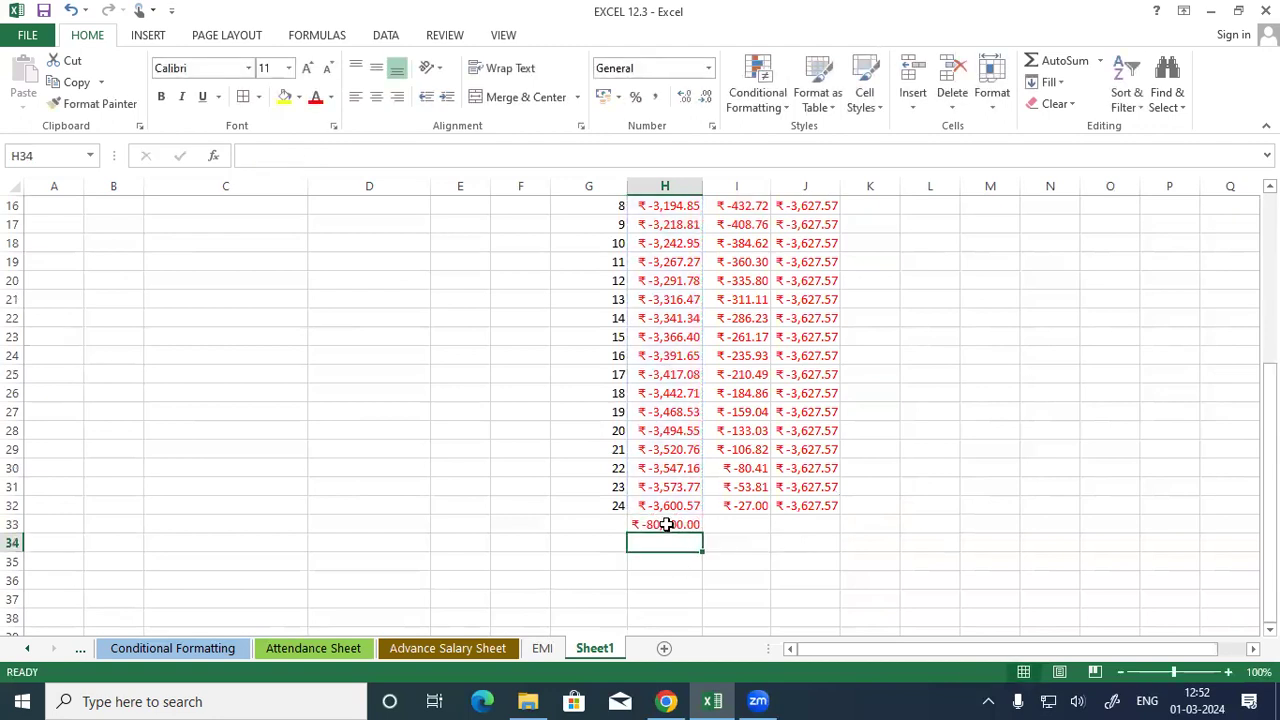
left_click(666, 525)
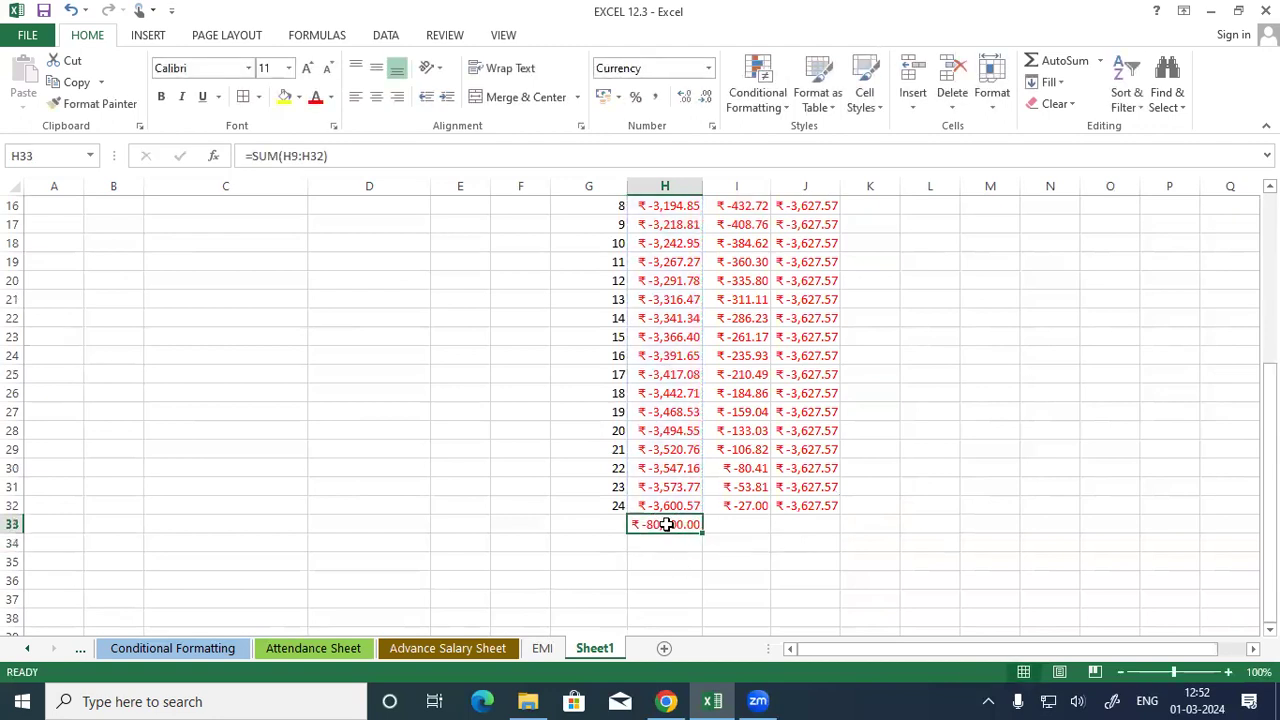
Step: Total the interest column in I33 with =SUM(I9:I32), sum the EMI column in J33, and autofit column J's width
left_click(732, 523)
key("alt+equal")
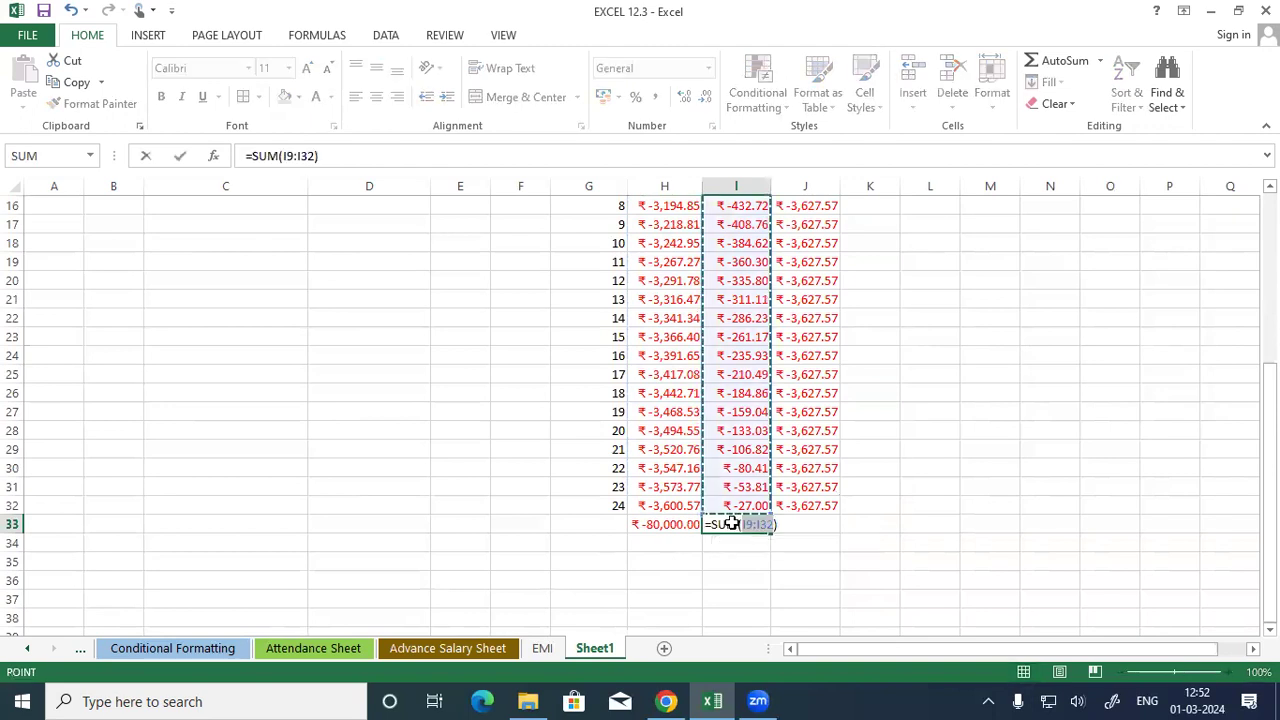
key("Return")
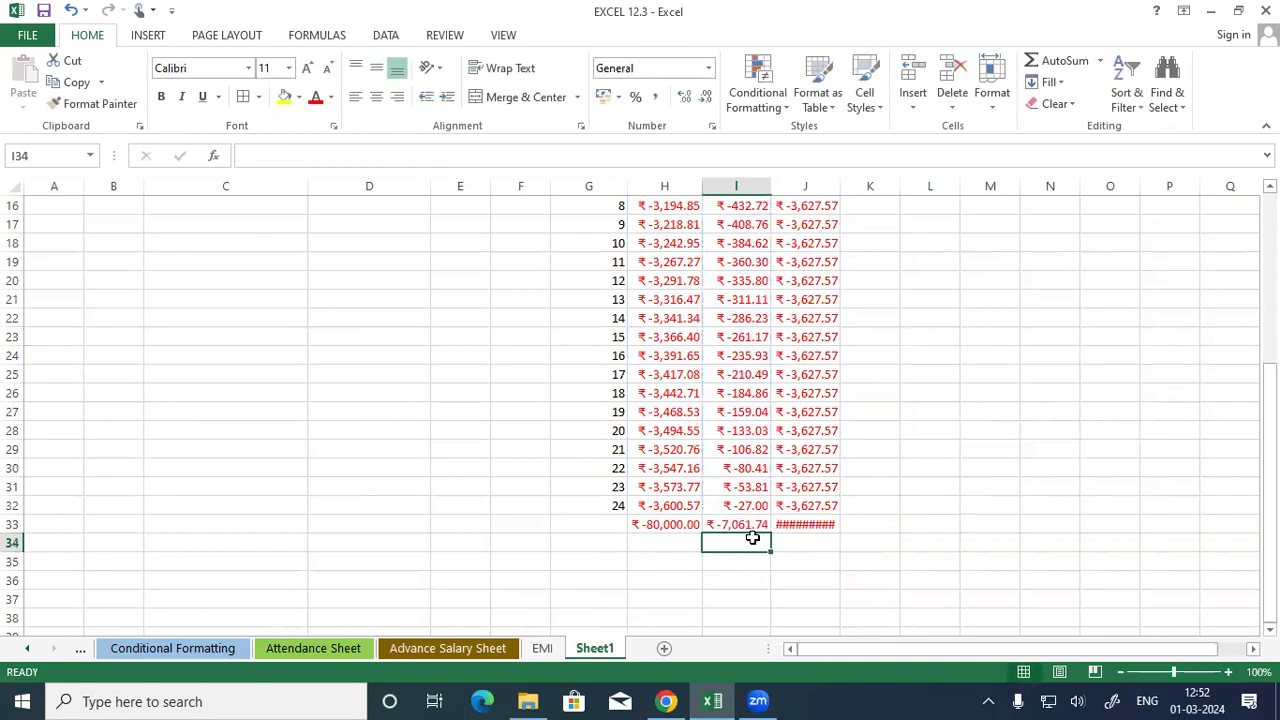
double_click(840, 186)
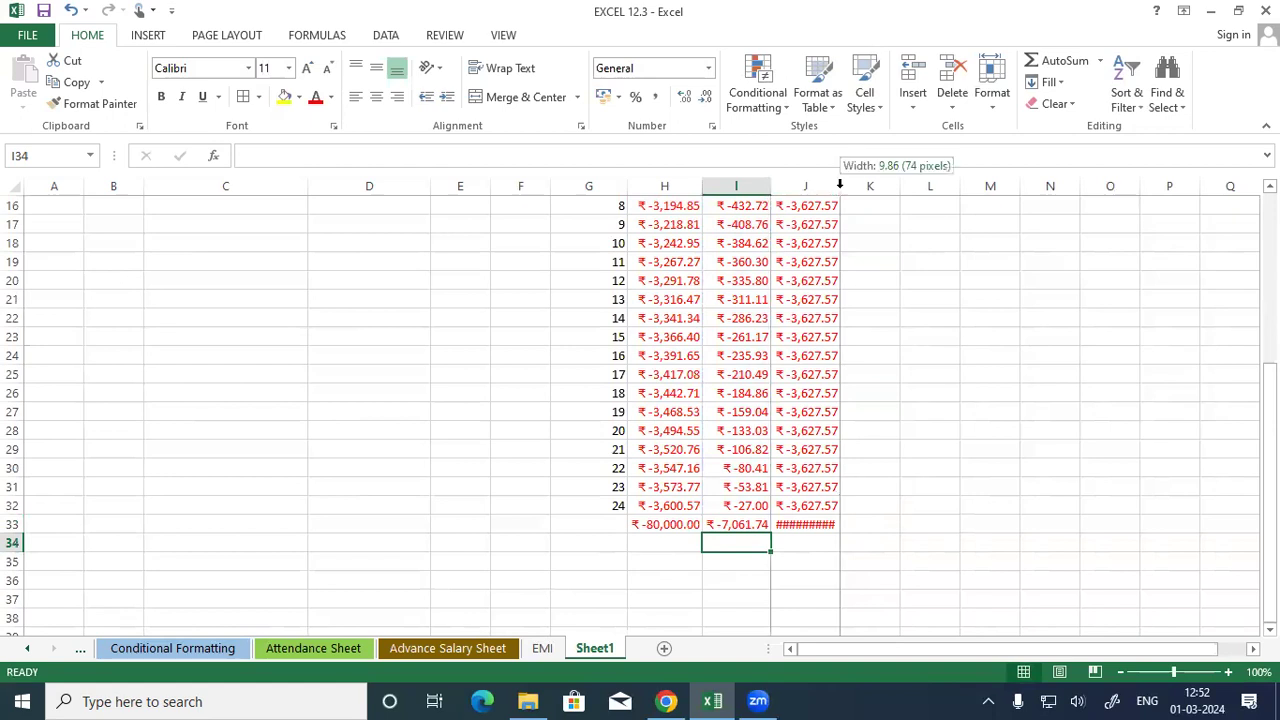
left_click(885, 597)
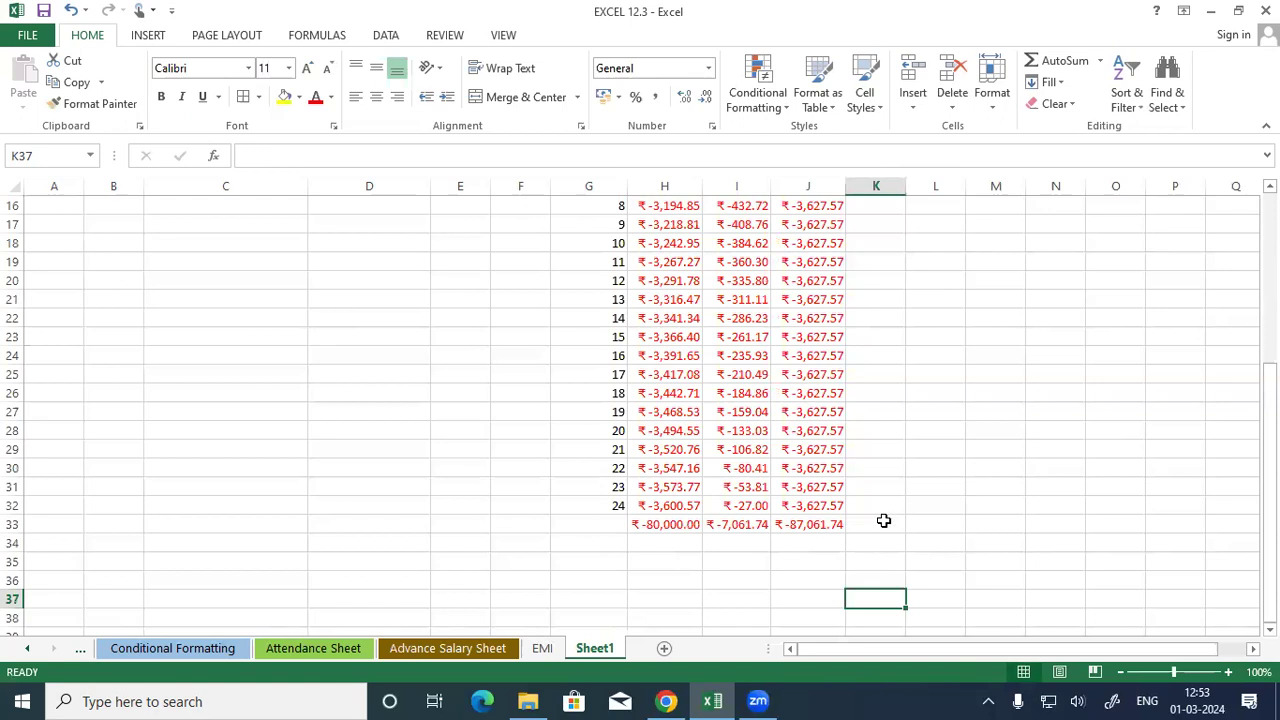
Step: Examine the monthly PPMT, IPMT and EMI columns and their row 33 totals alongside the I Phone loan details
scroll(884, 520, "up", 5)
scroll(851, 506, "down", 6)
left_click_drag(668, 262, 642, 552)
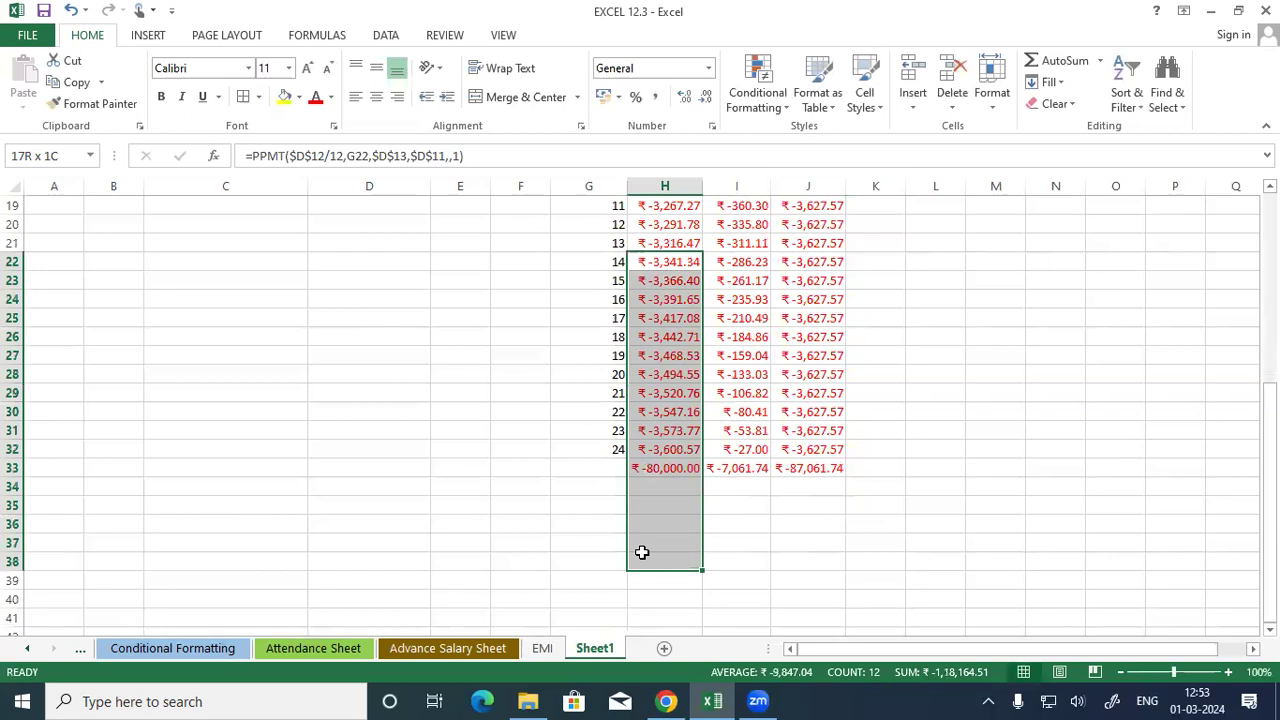
left_click_drag(731, 284, 726, 371)
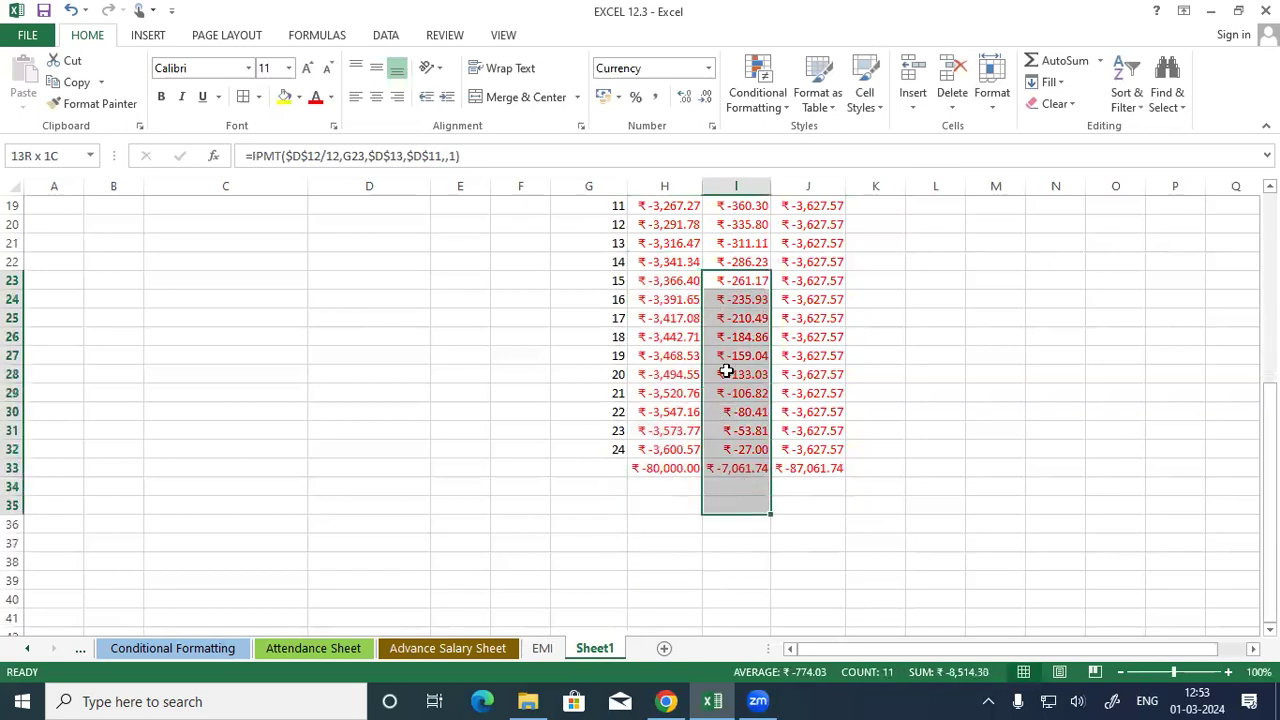
left_click_drag(736, 224, 770, 546)
left_click_drag(651, 299, 649, 520)
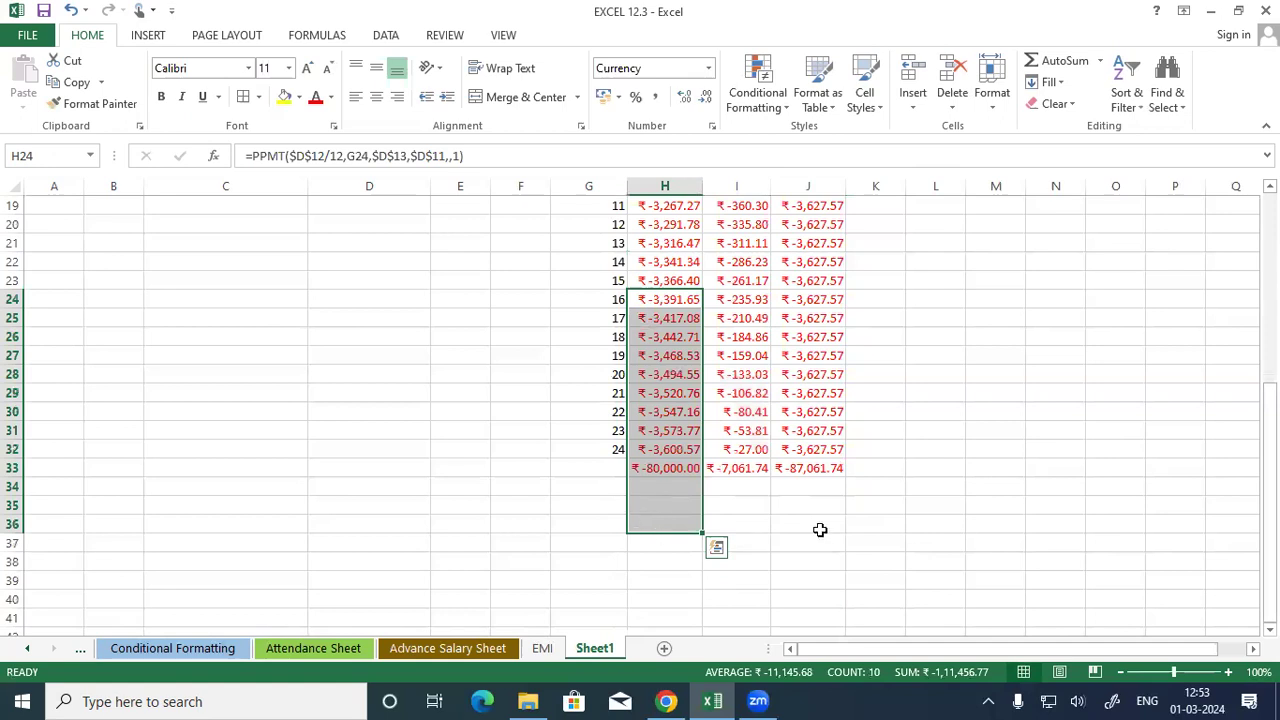
left_click(860, 520)
left_click(812, 467)
scroll(812, 466, "up", 6)
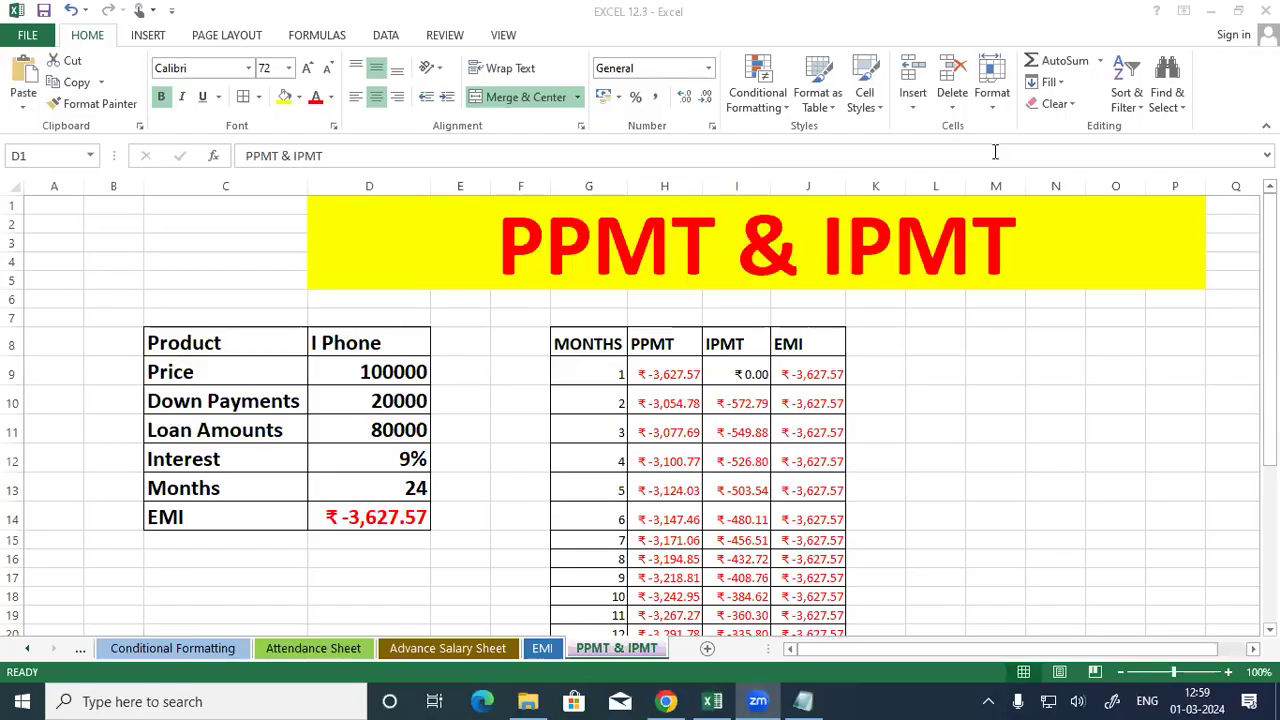
left_click(560, 392)
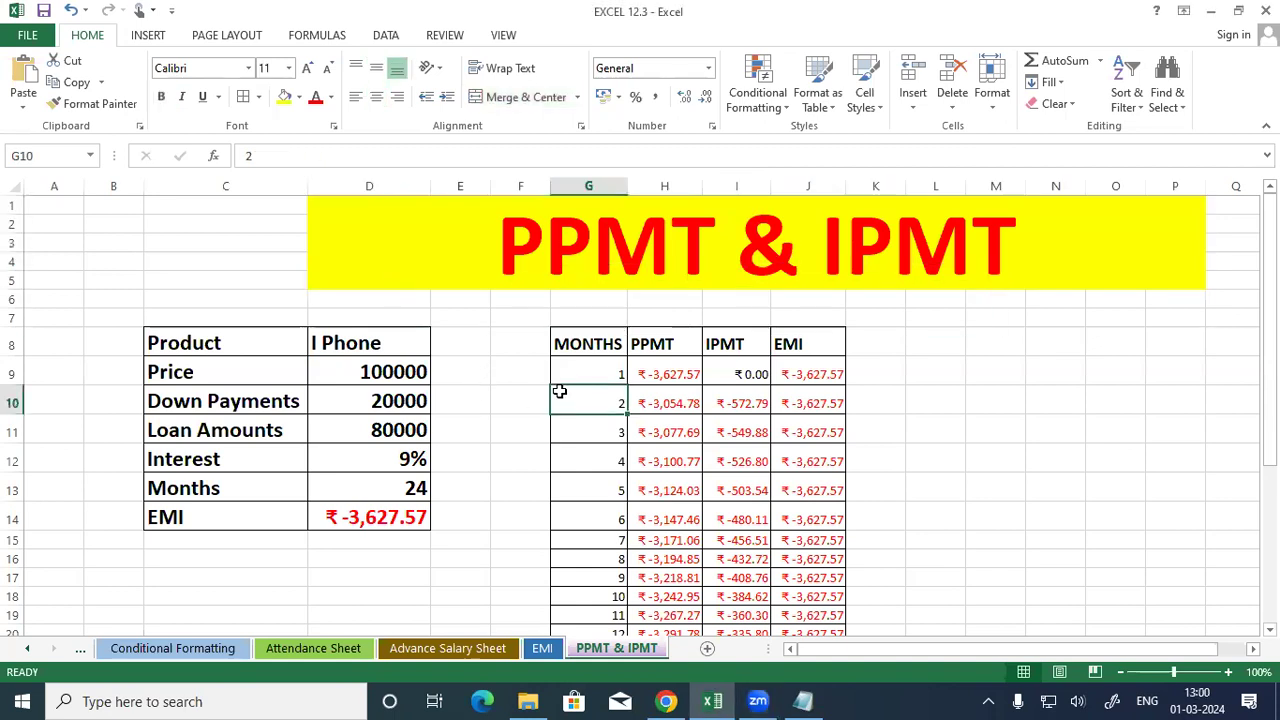